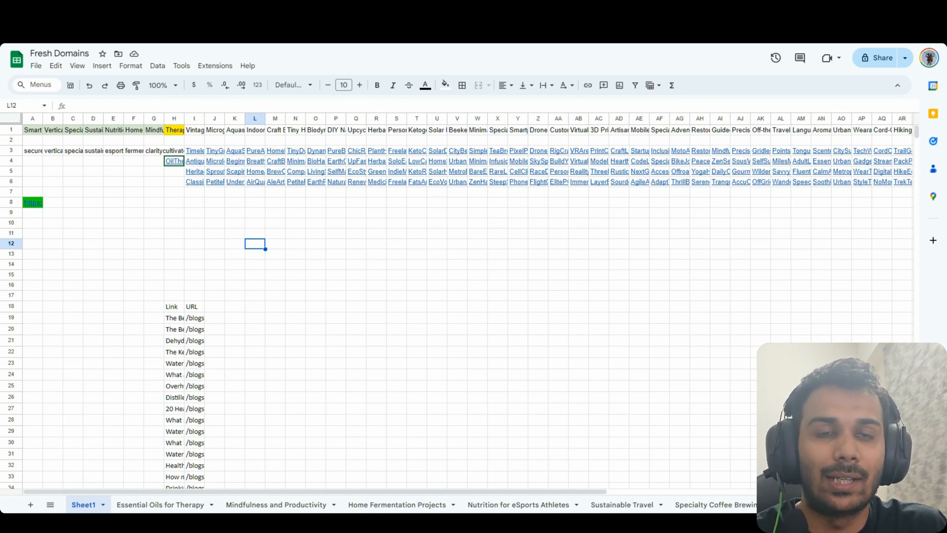
Look over the niche headings, such as Therapeutic Essential Oils in H1 and Vintage Watch Collecting in I1
key("Up")
key("Up")
key("Left")
key("Left")
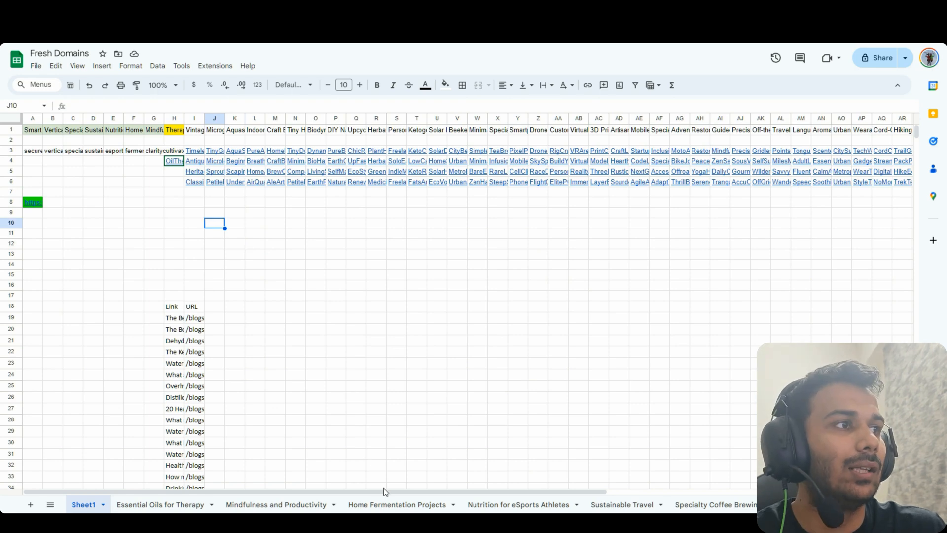
left_click_drag(384, 492, 336, 450)
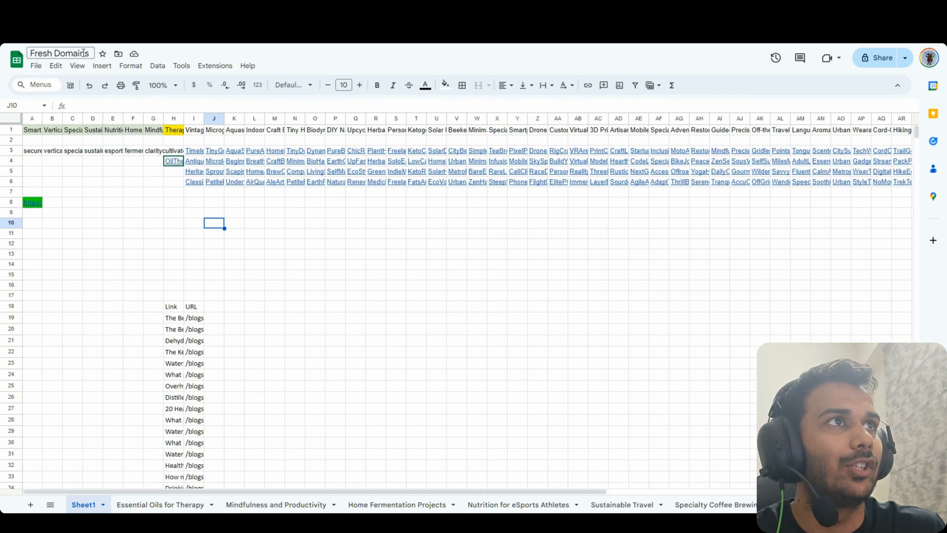
left_click(232, 308)
left_click(197, 135)
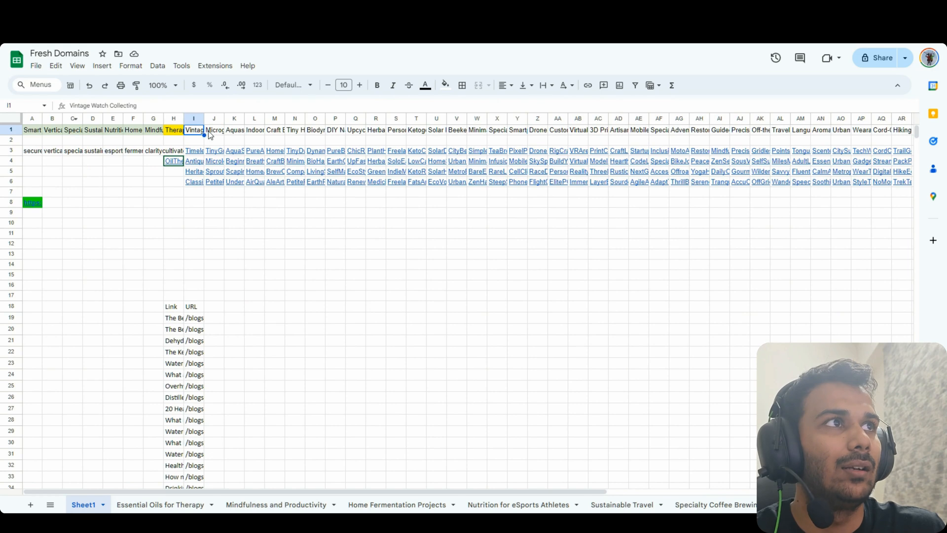
key("Left")
left_click(139, 216)
left_click(177, 132)
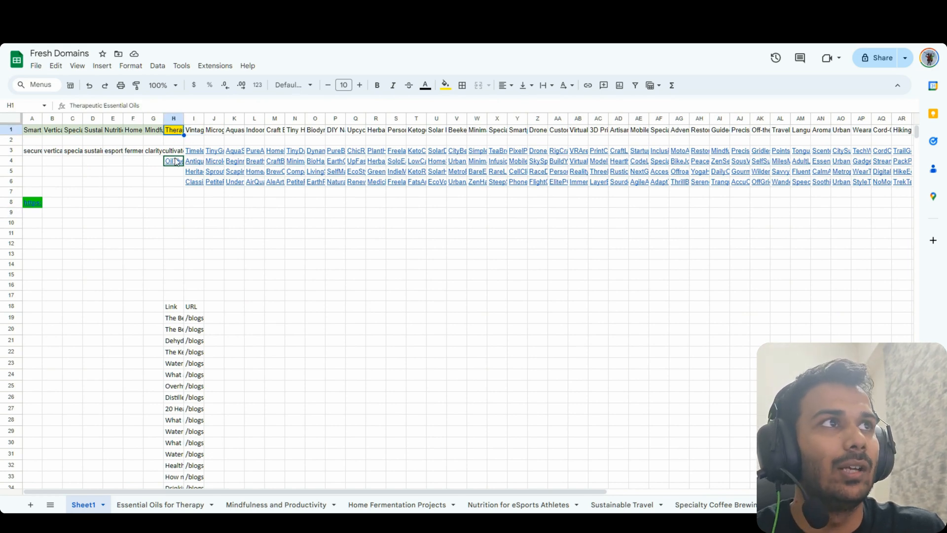
left_click_drag(141, 103, 72, 105)
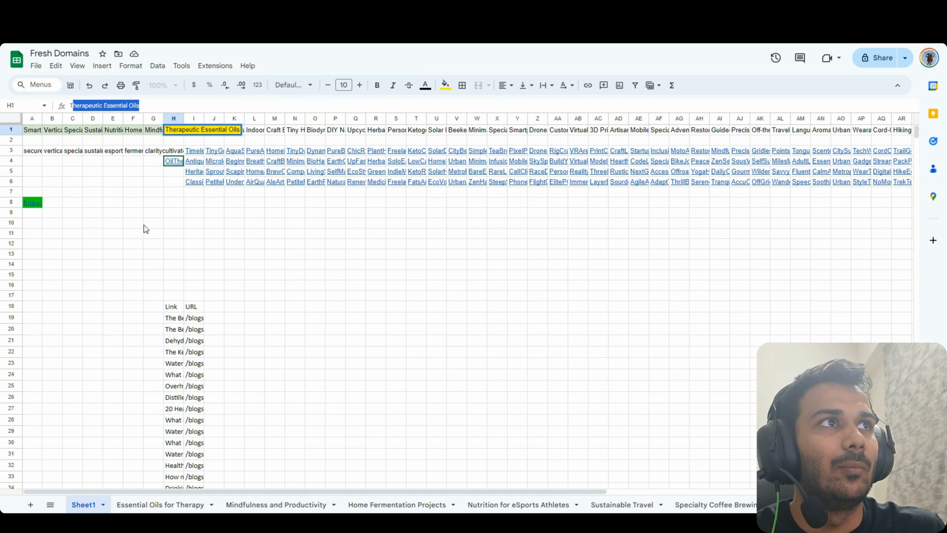
left_click(173, 212)
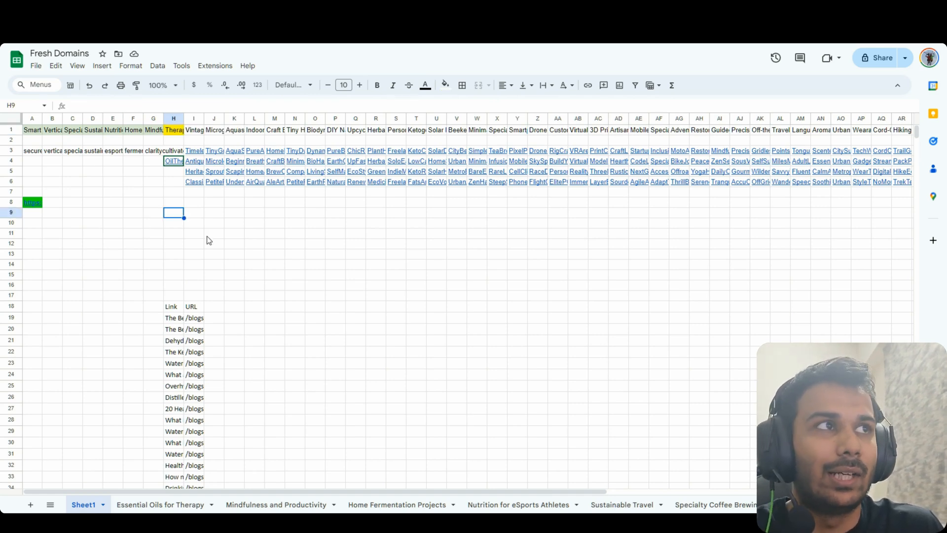
left_click(207, 237)
left_click(160, 182)
left_click(156, 217)
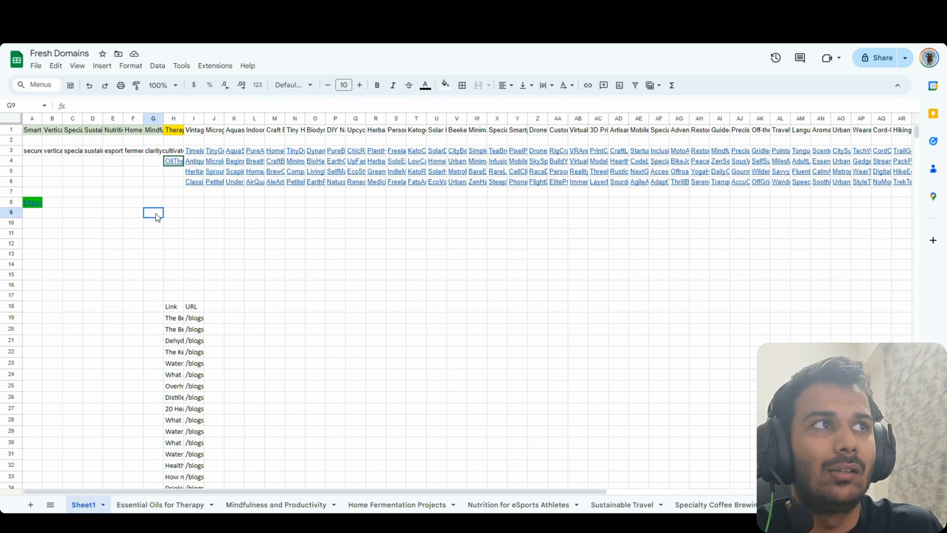
left_click(173, 215)
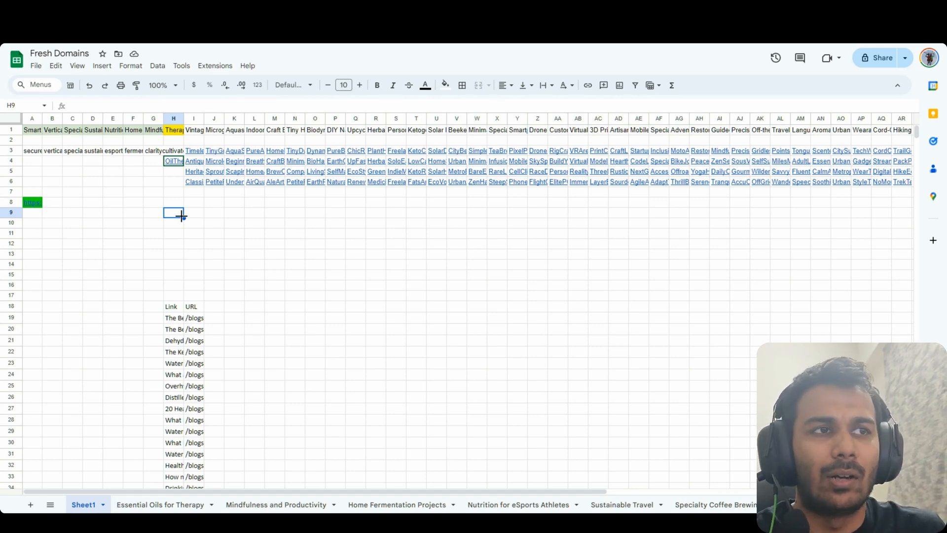
left_click(185, 219)
left_click_drag(185, 218, 183, 217)
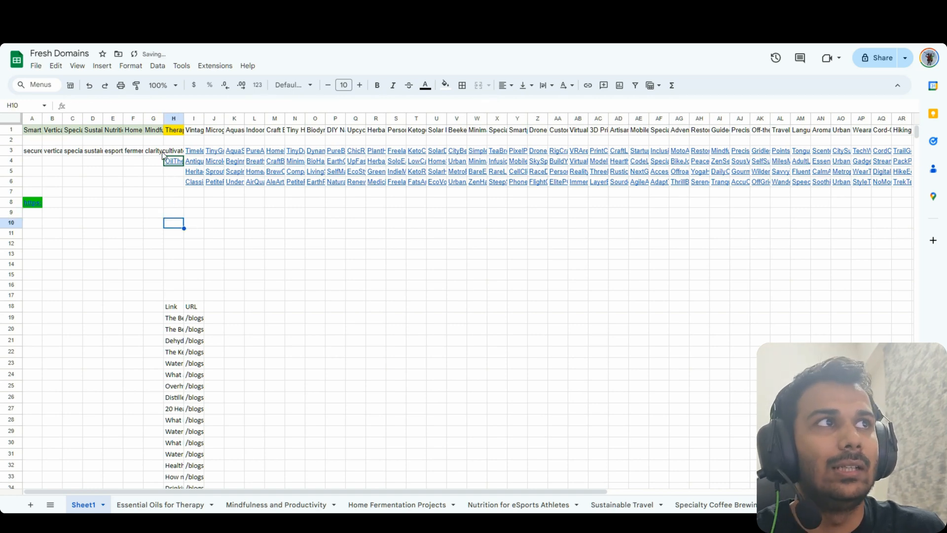
Select the niche rows A1:H3 and check the cells around H8:H10
left_click_drag(163, 151, 30, 151)
left_click(135, 204)
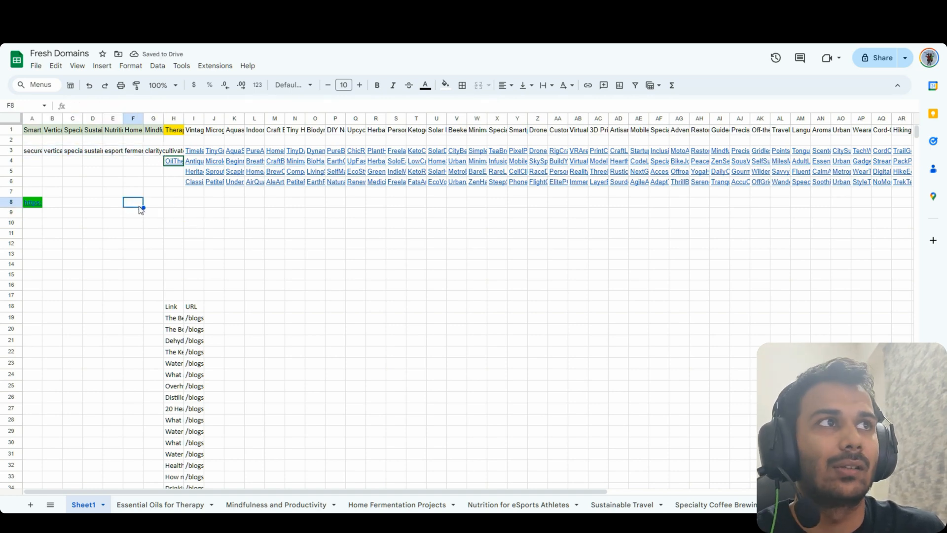
left_click(147, 211)
left_click(140, 212)
left_click(168, 205)
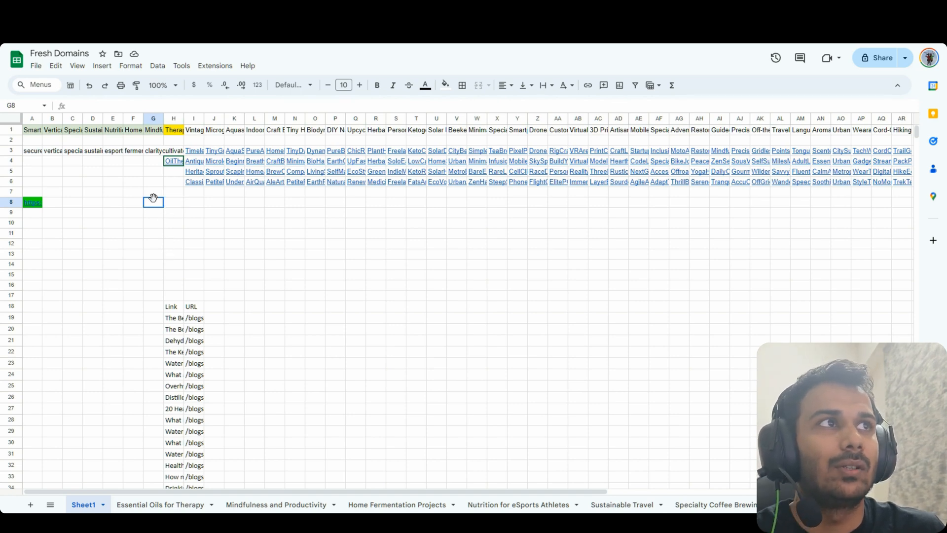
left_click_drag(170, 154, 32, 149)
left_click(72, 172)
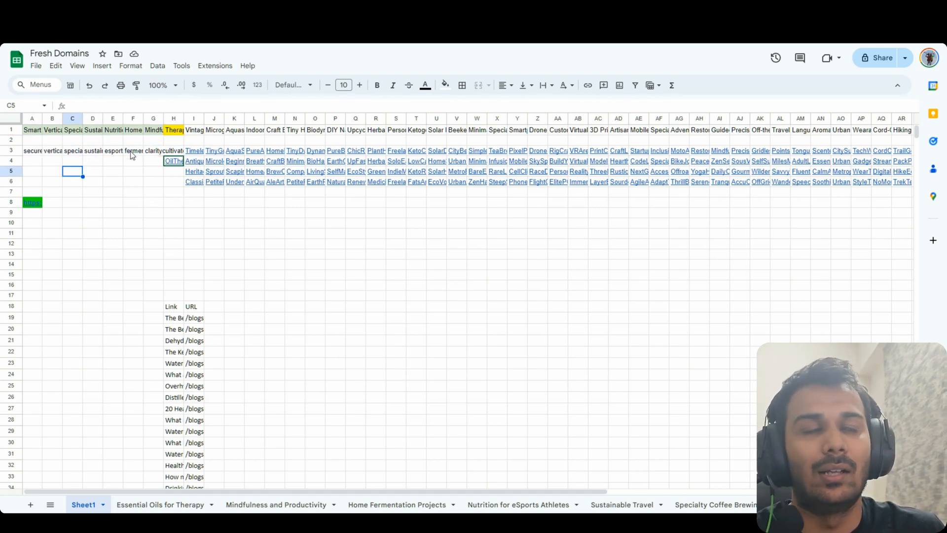
left_click_drag(161, 132, 13, 129)
left_click(89, 161)
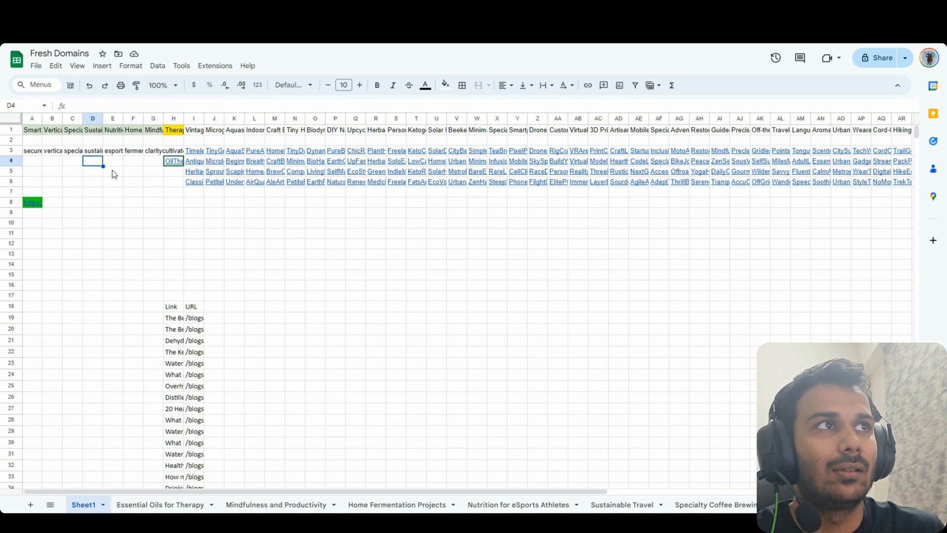
left_click(223, 268)
left_click(196, 246)
left_click(173, 206)
left_click(182, 222)
mouse_move(177, 214)
left_mouse_down()
mouse_move(176, 205)
mouse_move(177, 214)
left_mouse_up()
left_click(181, 225)
left_click(180, 225)
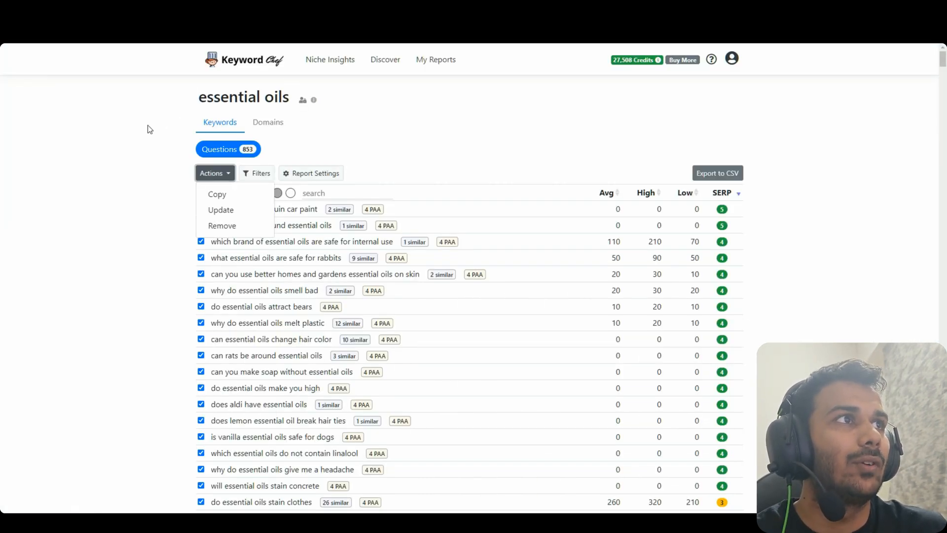
Review the article titles and Aromatherapy keywords on the Essential Oils for Therapy sheet
left_click(148, 129)
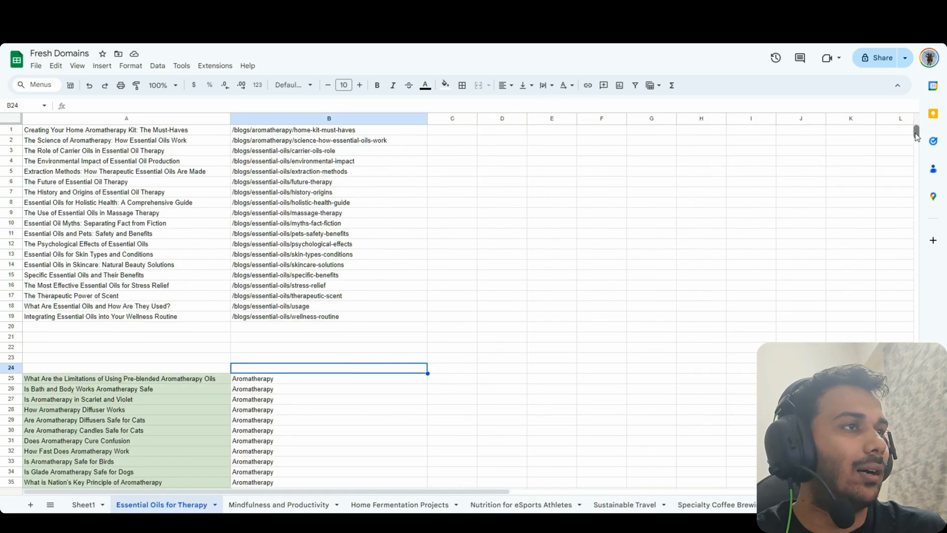
left_click(177, 319)
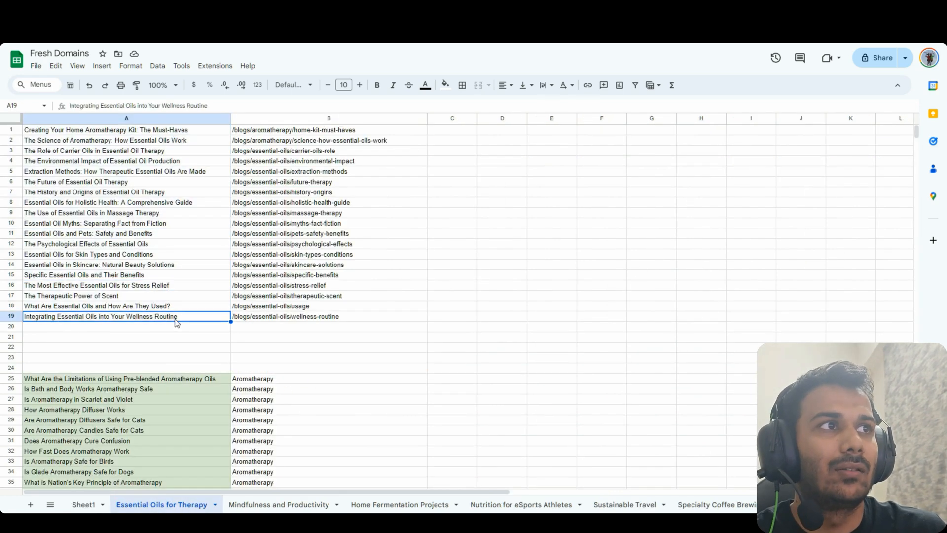
left_click(186, 307)
scroll(197, 316, "down", 5)
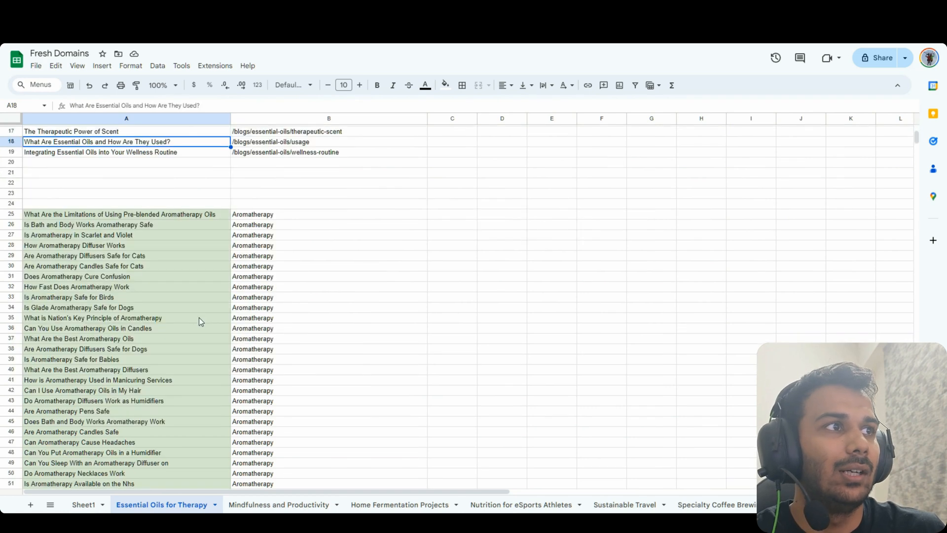
scroll(199, 318, "down", 6)
left_click_drag(185, 280, 164, 424)
scroll(164, 424, "down", 6)
left_click(182, 418)
scroll(173, 382, "up", 6)
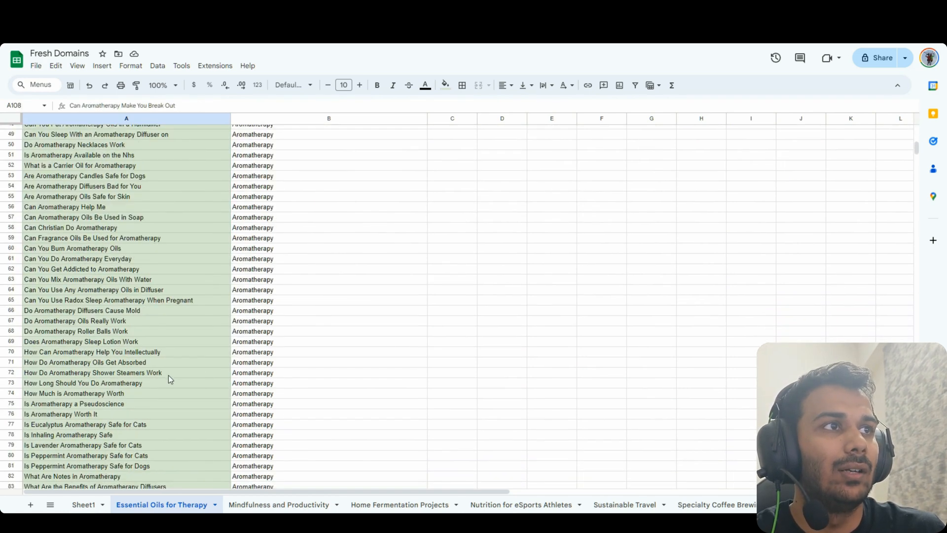
left_click(167, 375)
scroll(183, 339, "up", 5)
left_click(274, 300)
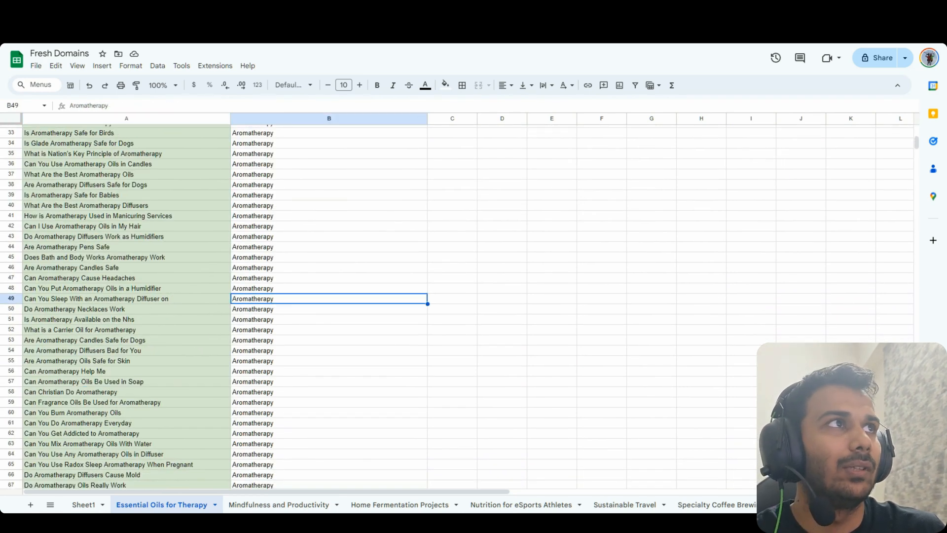
Open Keyword Chef's My Reports page in a new tab
key("ctrl+Tab")
right_click(433, 59)
left_click(449, 68)
key("ctrl+Tab")
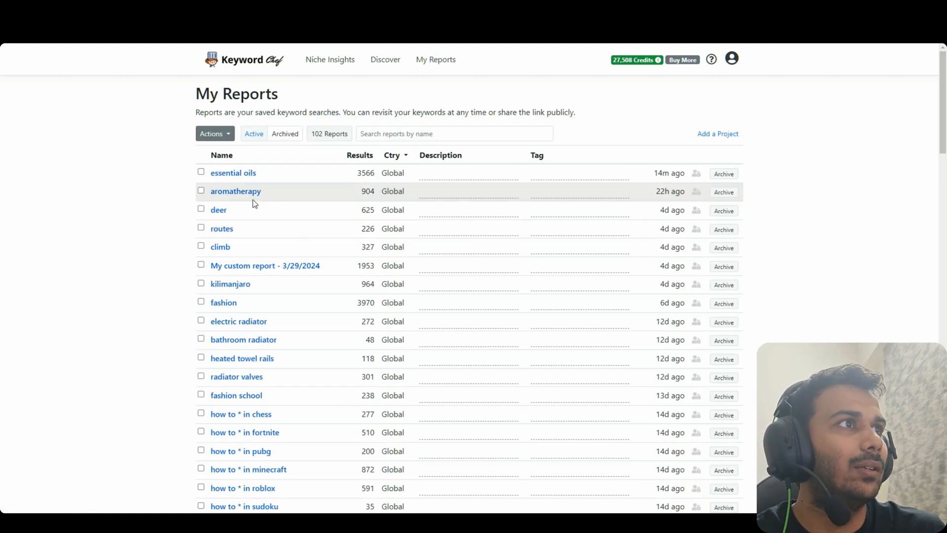
Open the saved 'aromatherapy' report from the My Reports list
left_click(247, 191)
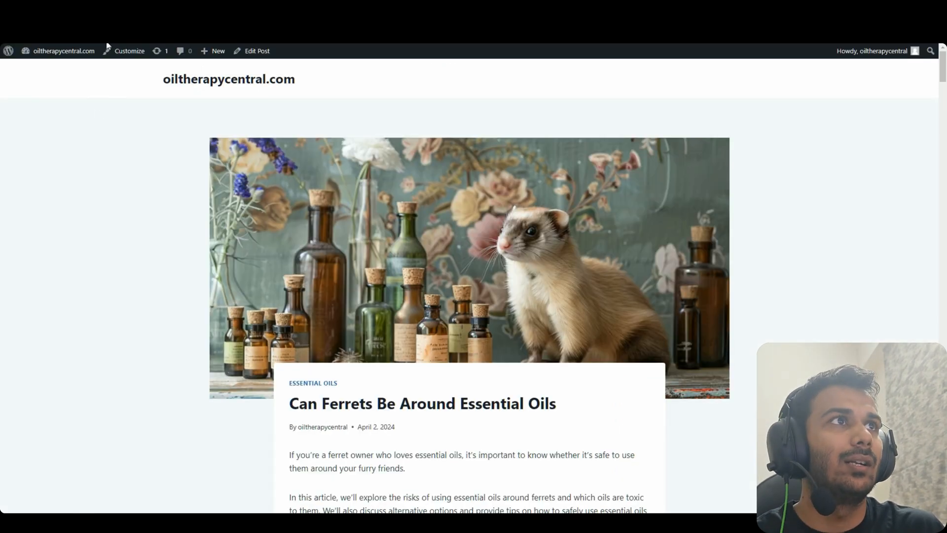
Open the Frankincense aromatherapy article from the site's blog listing and scroll through it
left_click(63, 51)
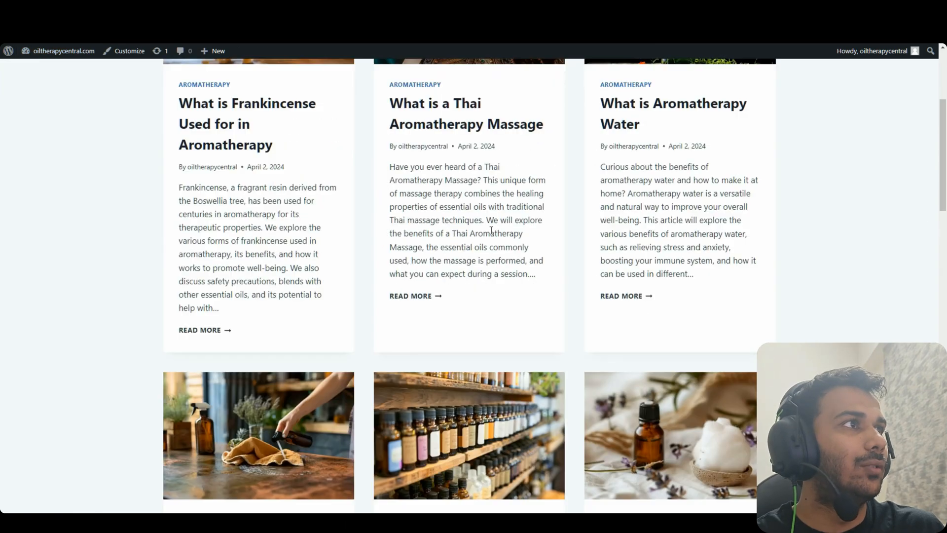
scroll(310, 241, "up", 3)
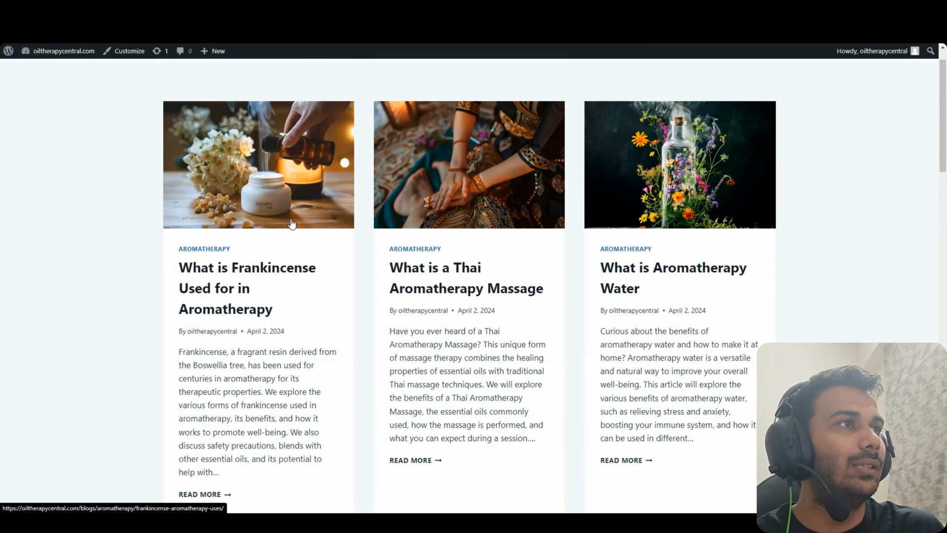
left_click(301, 190)
scroll(457, 303, "down", 3)
scroll(518, 287, "up", 3)
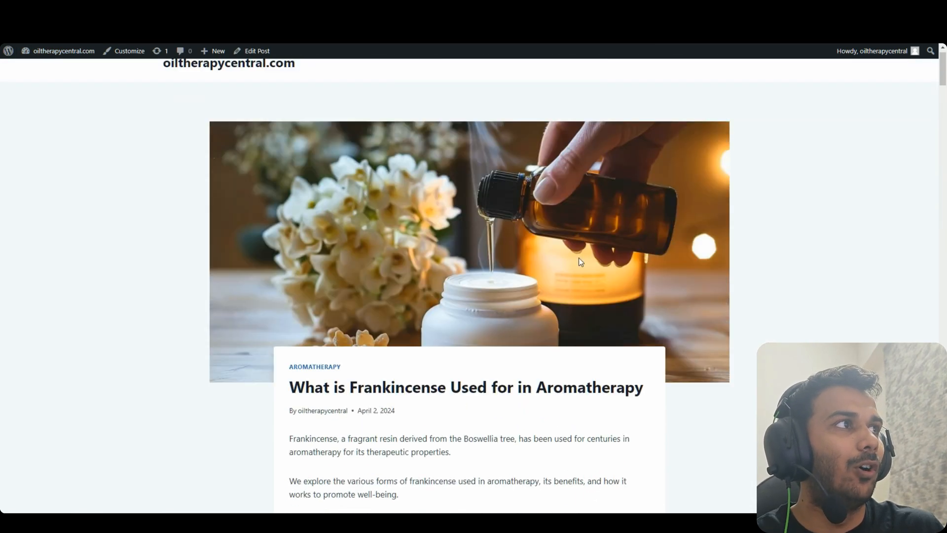
left_click_drag(942, 82, 776, 217)
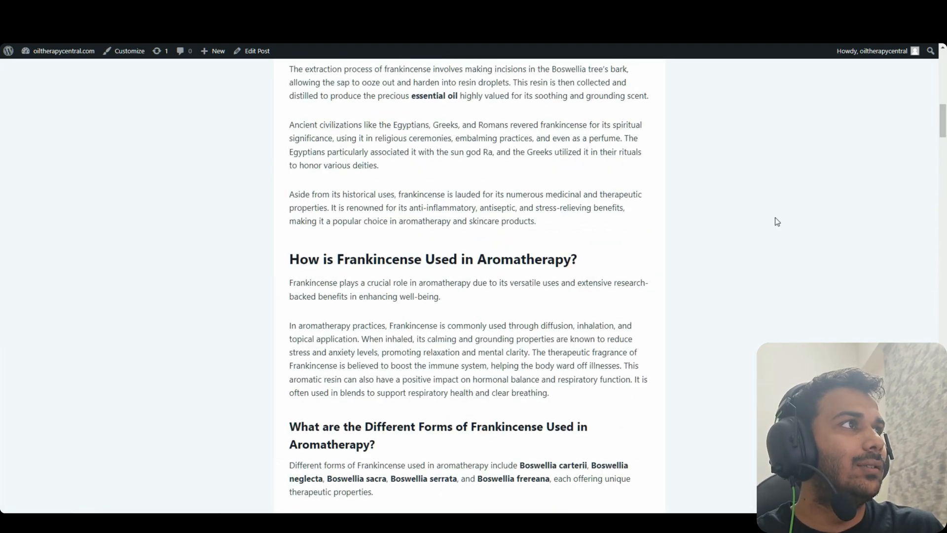
Read the Thai Aromatherapy Massage article, then go to the All Posts list
left_click(314, 9)
scroll(887, 159, "down", 3)
scroll(888, 163, "down", 15)
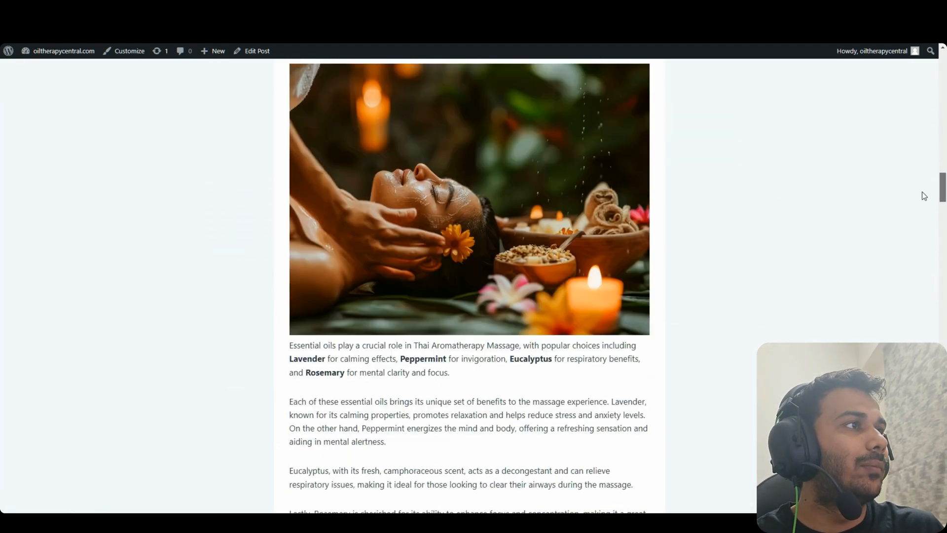
left_click_drag(923, 193, 923, 179)
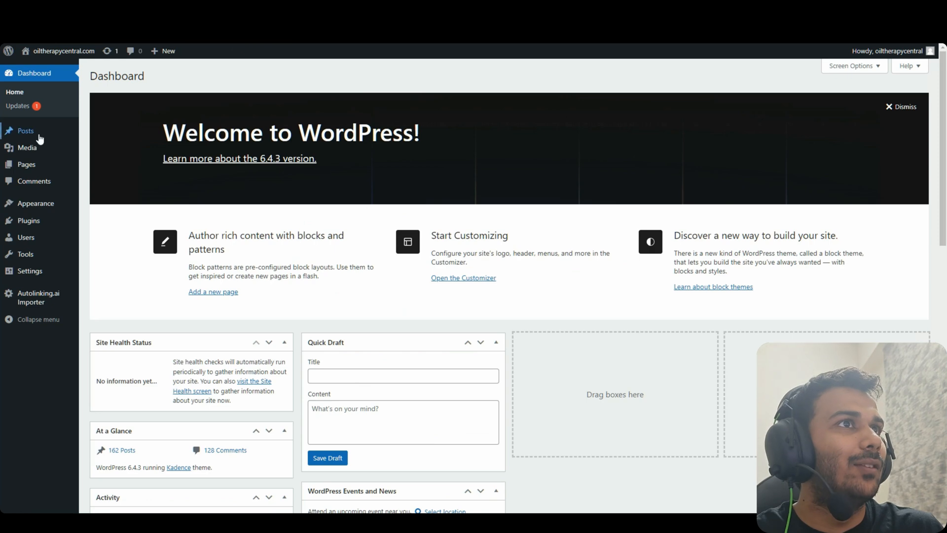
left_click(40, 135)
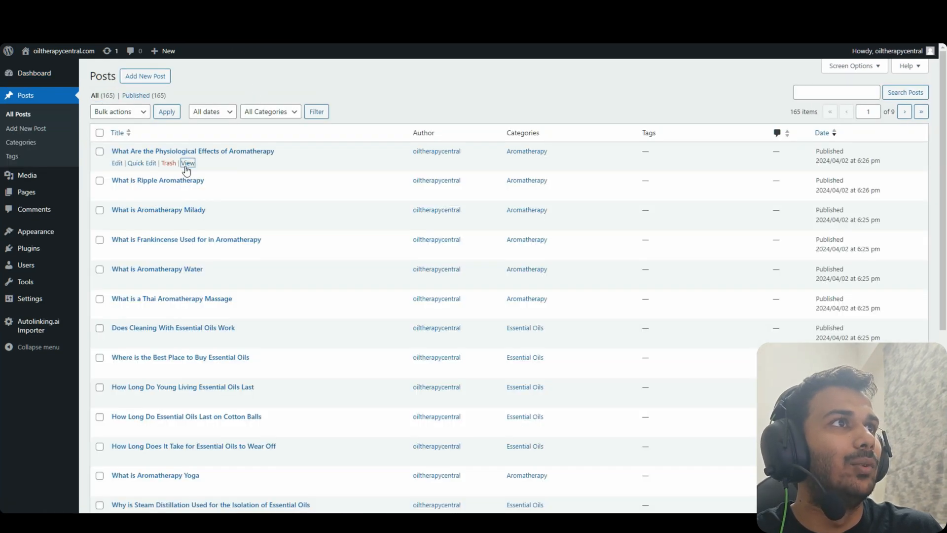
Open the first aromatherapy post in a new tab and view it on the live site
right_click(182, 164)
left_click(201, 175)
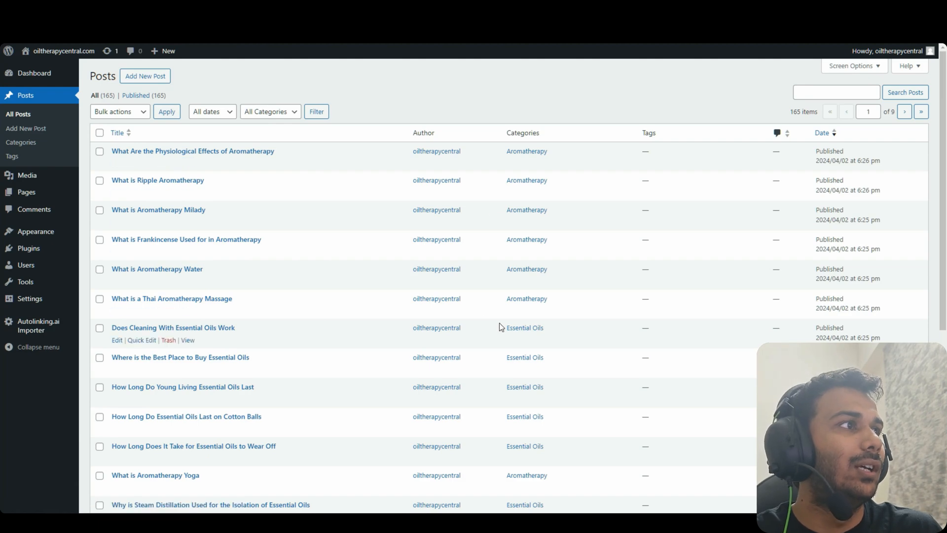
scroll(499, 325, "down", 5)
scroll(567, 316, "up", 3)
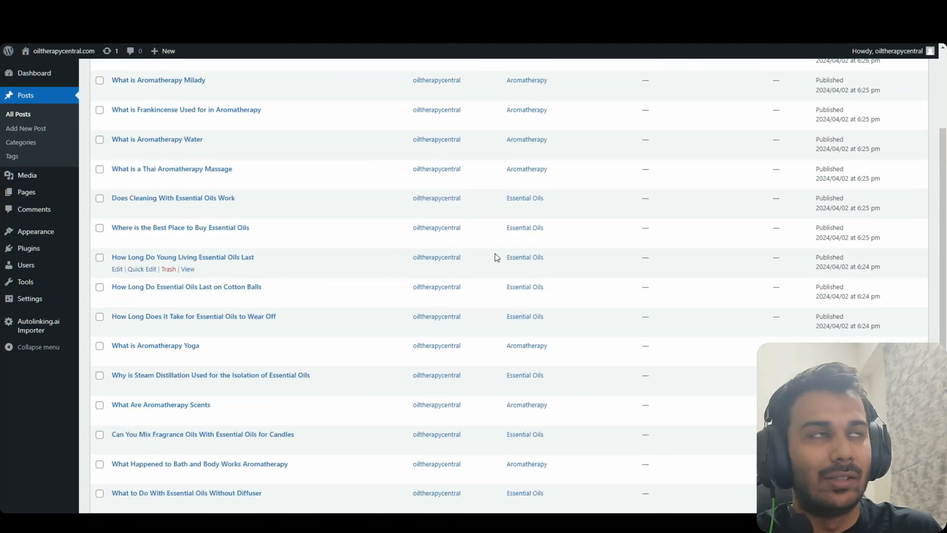
left_click(493, 9)
Check the keyword categories in column B of the Fresh Domains spreadsheet
scroll(735, 156, "down", 10)
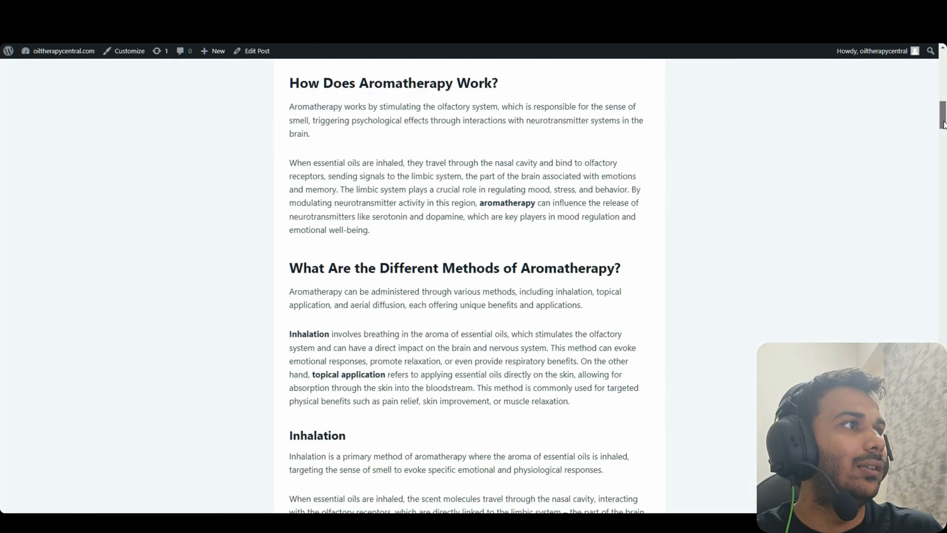
scroll(563, 100, "up", 10)
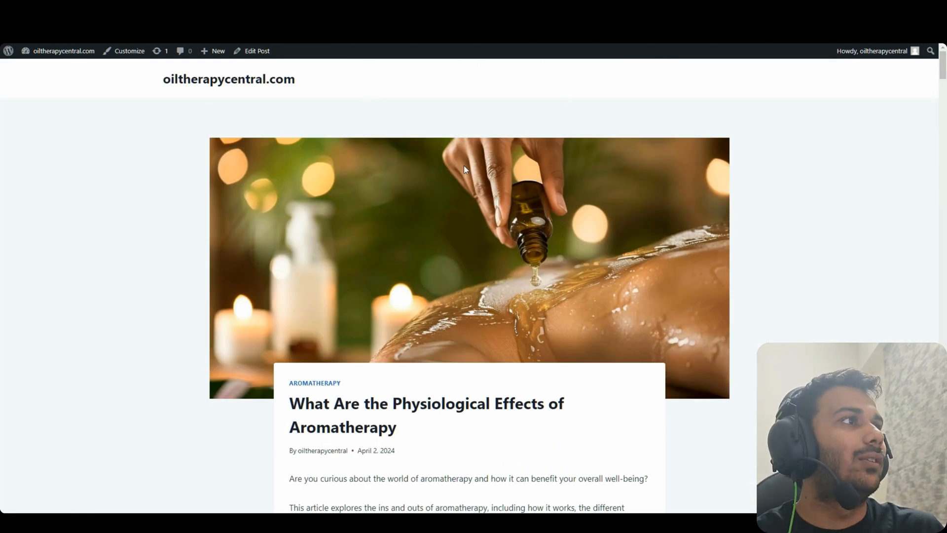
left_click(424, 9)
left_click(410, 9)
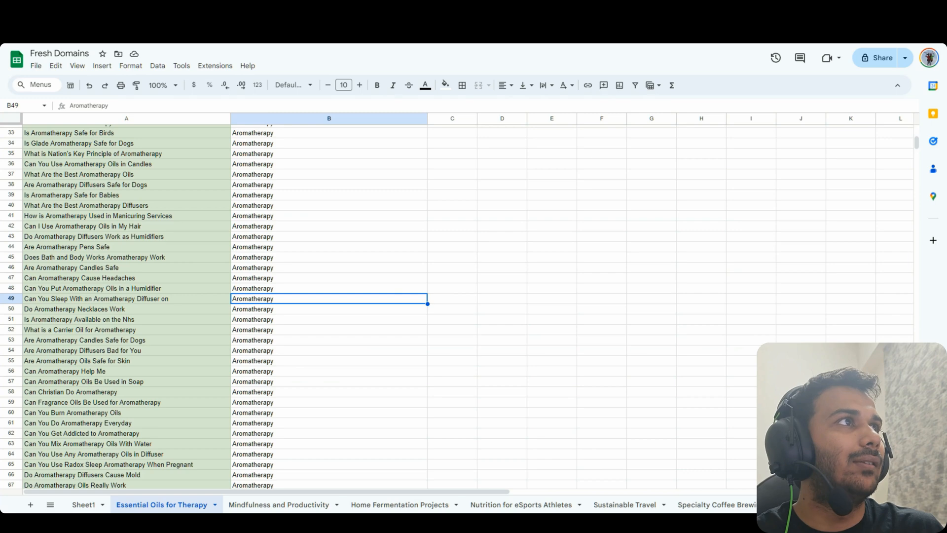
left_click(374, 164)
left_click(317, 270)
left_click(394, 9)
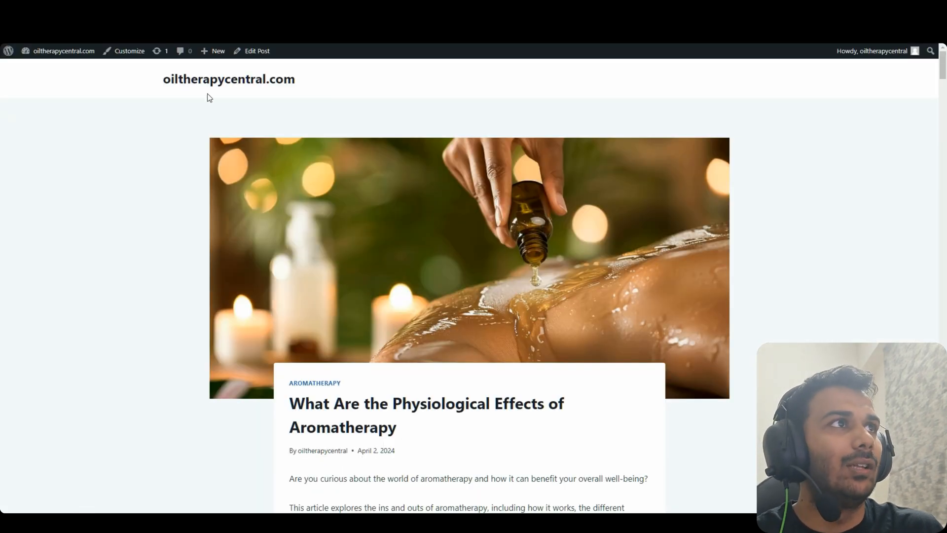
Go to the site's home page and open the Silicone post in a new tab
left_click(222, 82)
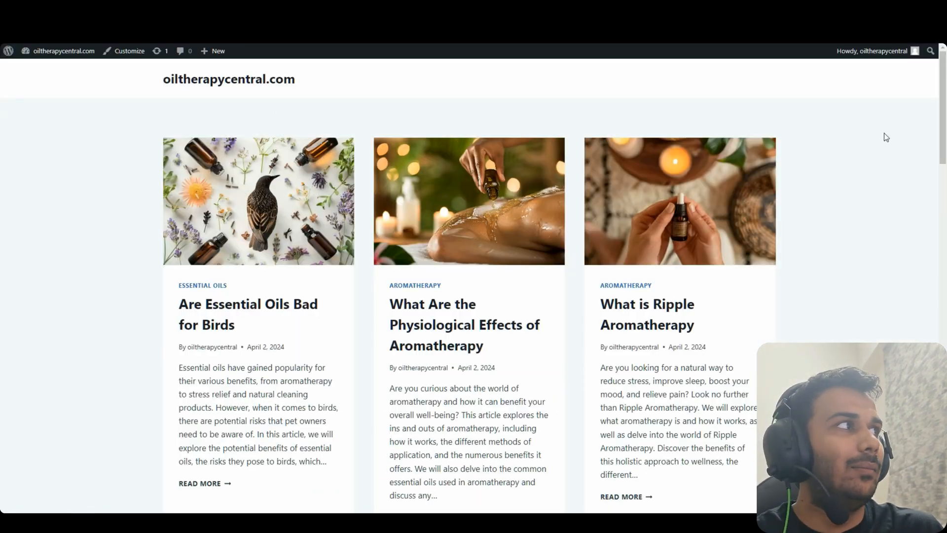
scroll(741, 197, "down", 7)
scroll(496, 218, "up", 7)
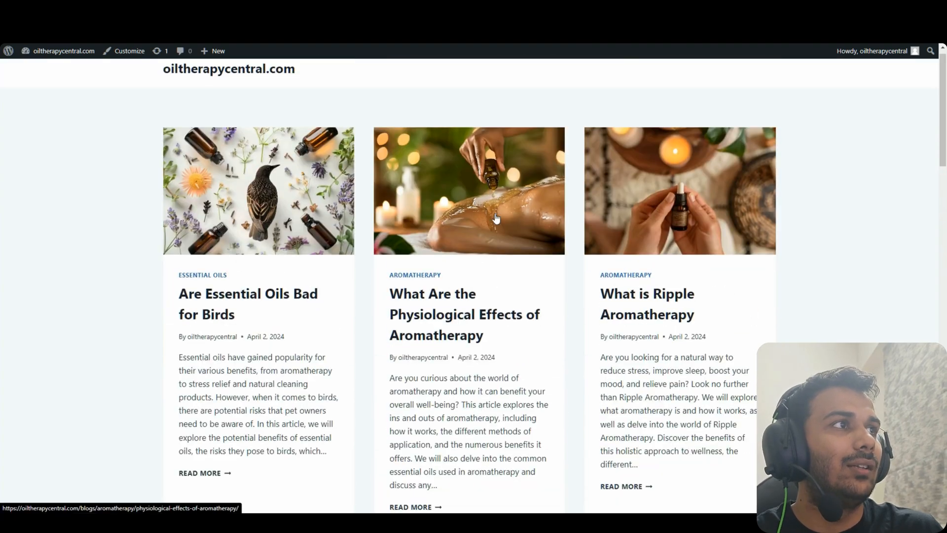
left_click(215, 79)
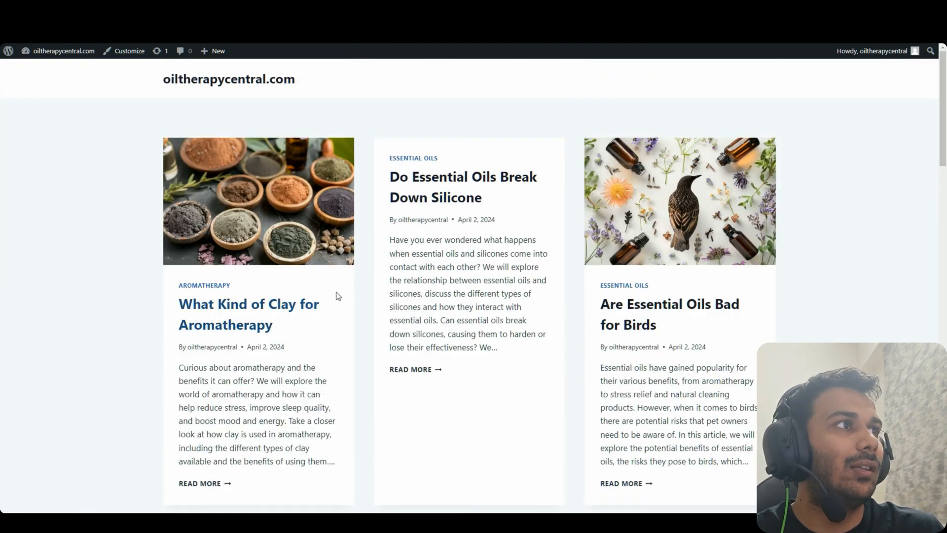
right_click(465, 194)
left_click(477, 203)
key("ctrl+Tab")
key("ctrl+Tab")
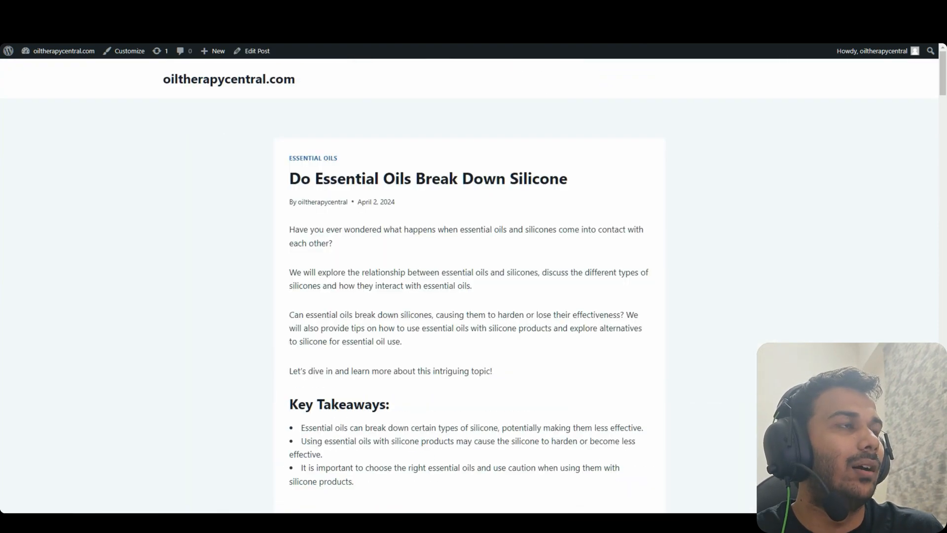
key("ctrl+shift+Tab")
key("ctrl+shift+Tab")
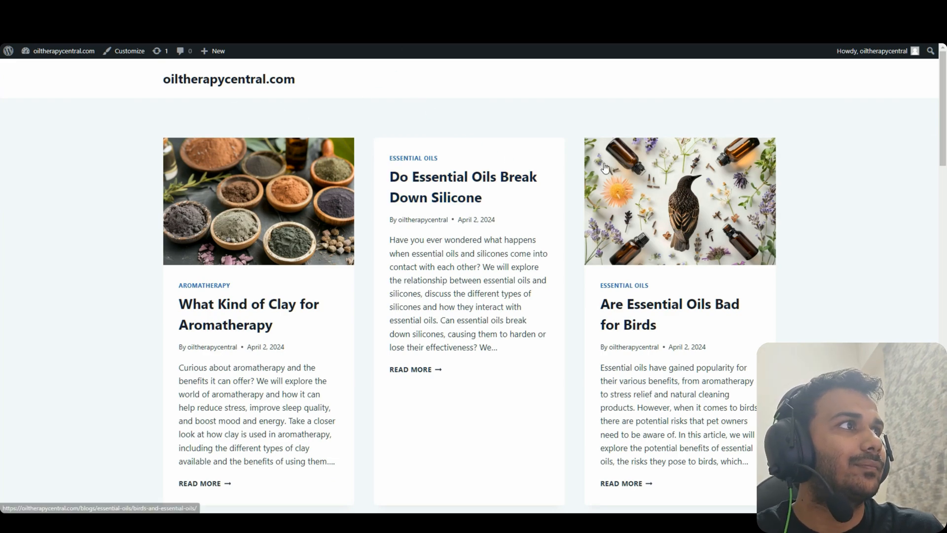
Scroll through the clay aromatherapy article and open the Best Place to Buy Essential Oils post
scroll(935, 333, "down", 15)
scroll(935, 333, "down", 8)
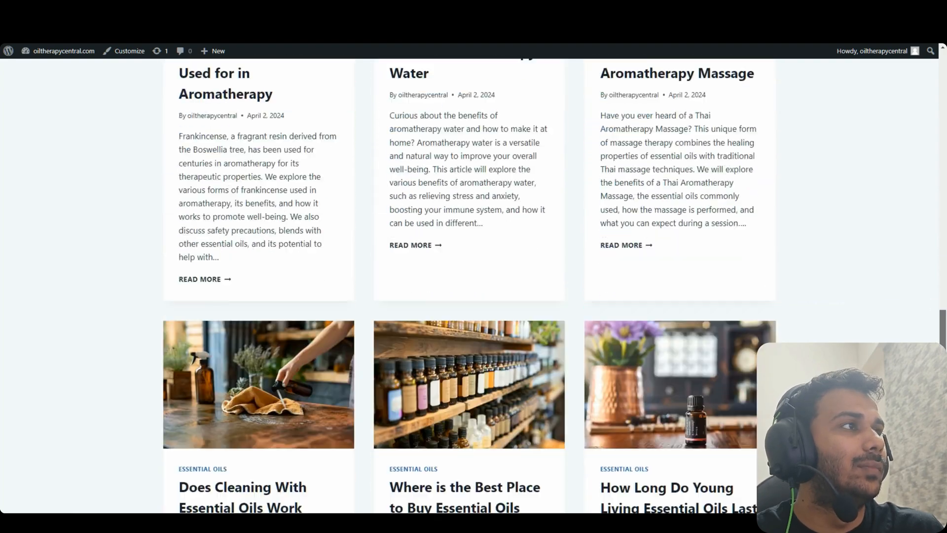
left_click(561, 299)
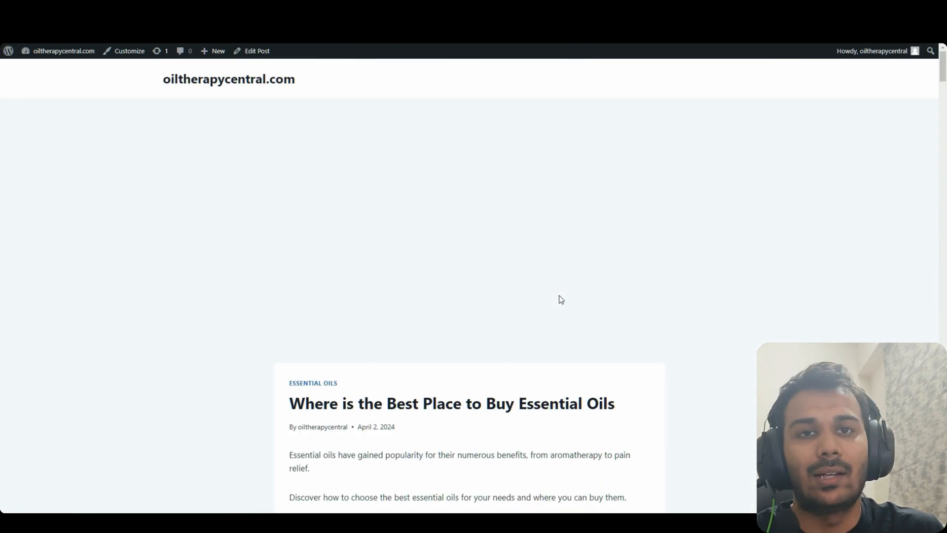
left_click_drag(943, 75, 913, 348)
scroll(631, 271, "down", 5)
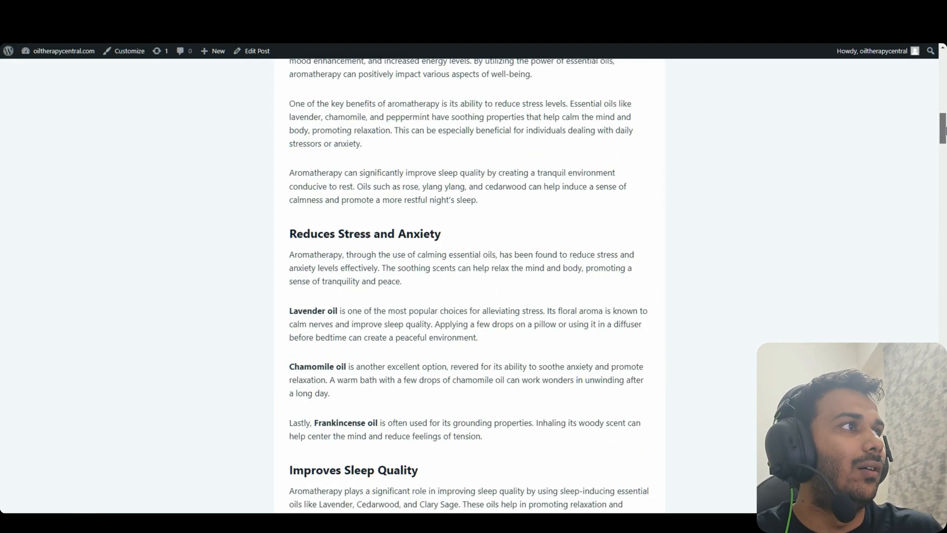
left_click_drag(942, 99, 942, 348)
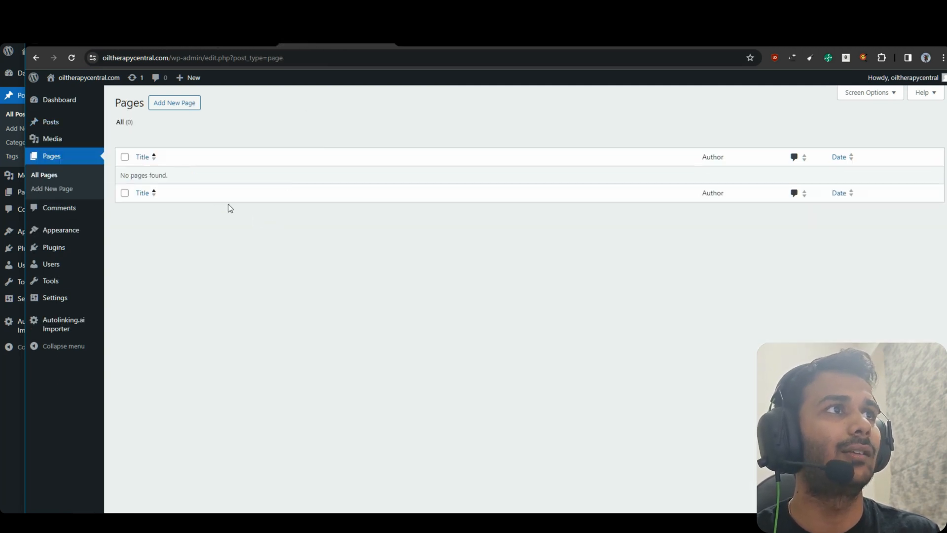
Start a new blank page from the empty Pages screen
left_click(187, 114)
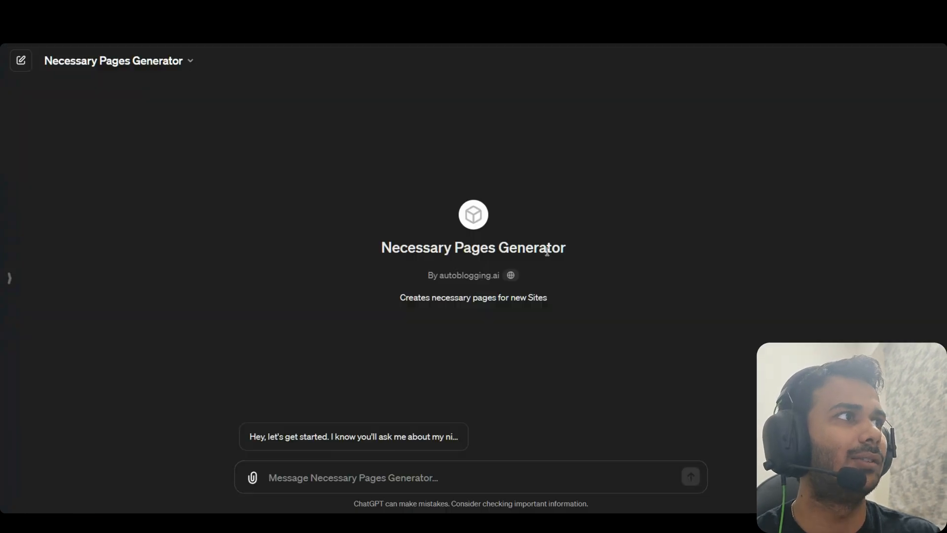
Type 'Niche:' into the Necessary Pages Generator's message box
left_click_drag(547, 252, 342, 258)
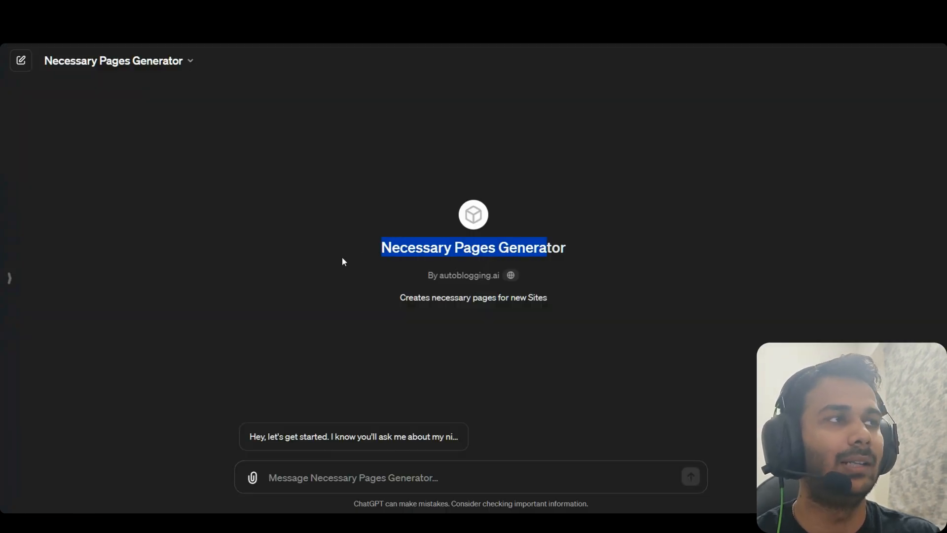
left_click(340, 258)
left_click_drag(489, 247, 413, 275)
left_click(444, 258)
left_click(421, 273)
left_click(412, 275)
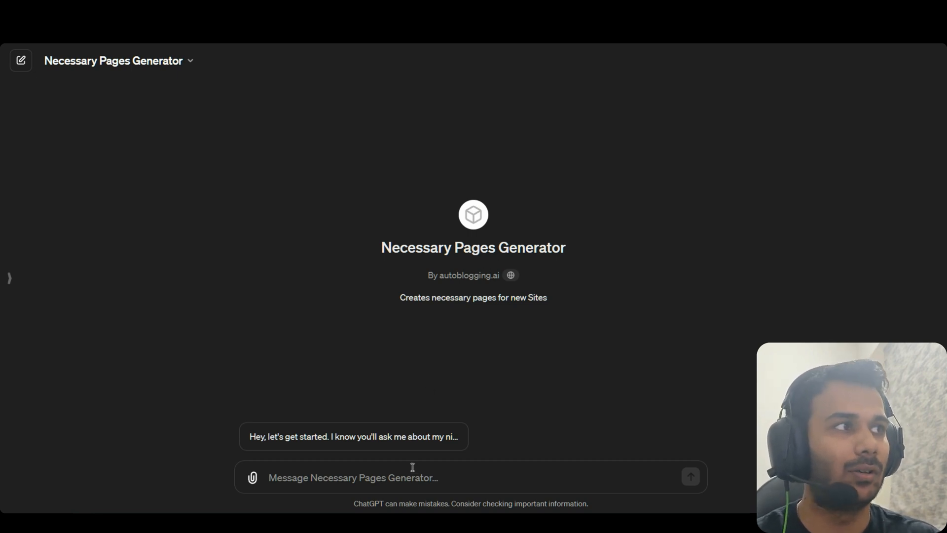
left_click(422, 483)
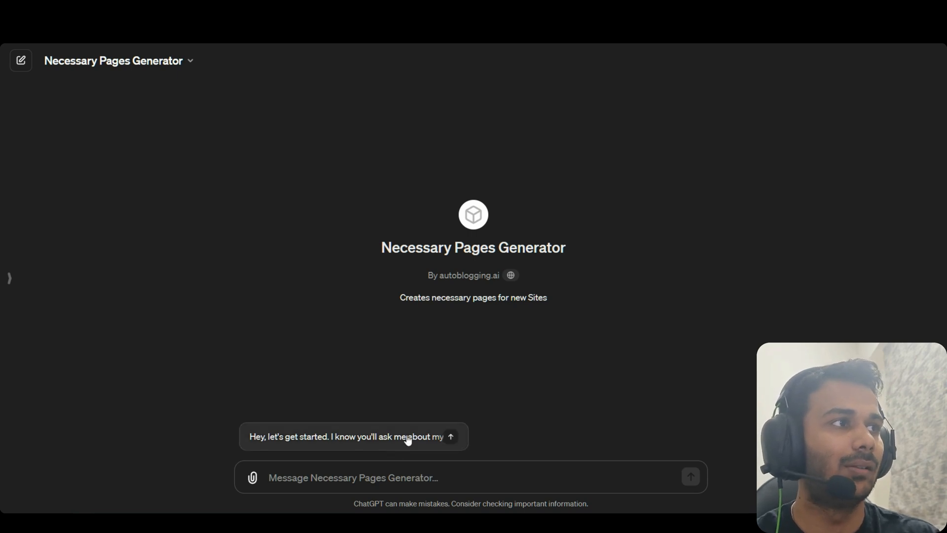
type("Niche:")
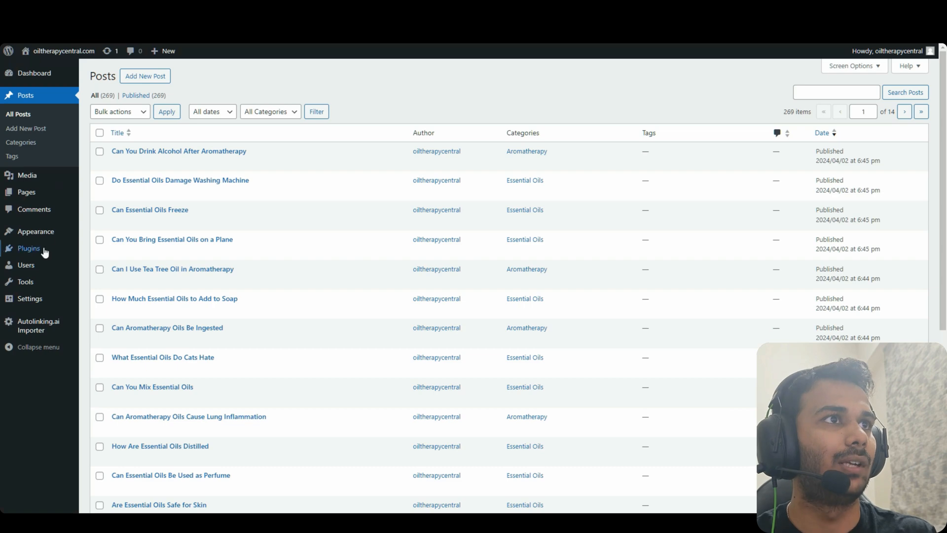
Enter the author's first and last name in the administrator's user profile
mouse_move(26, 265)
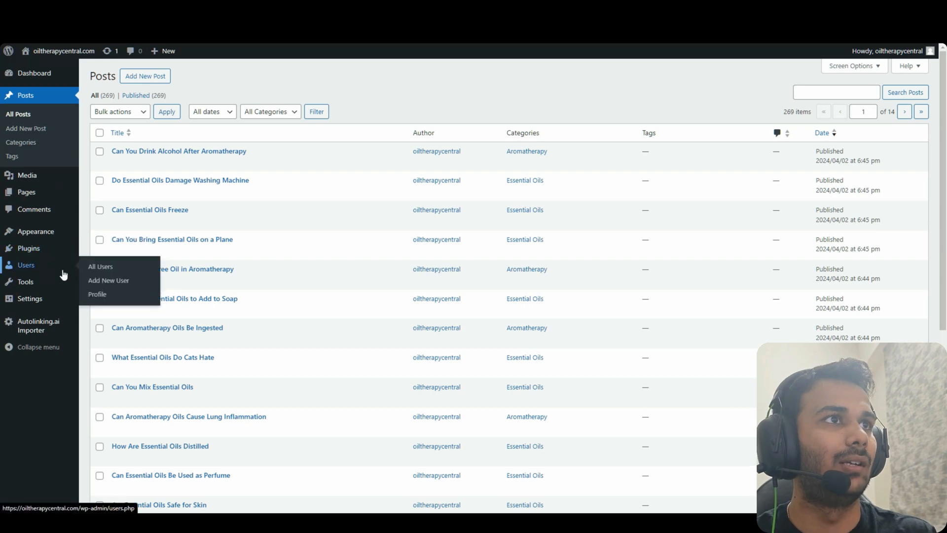
left_click(118, 272)
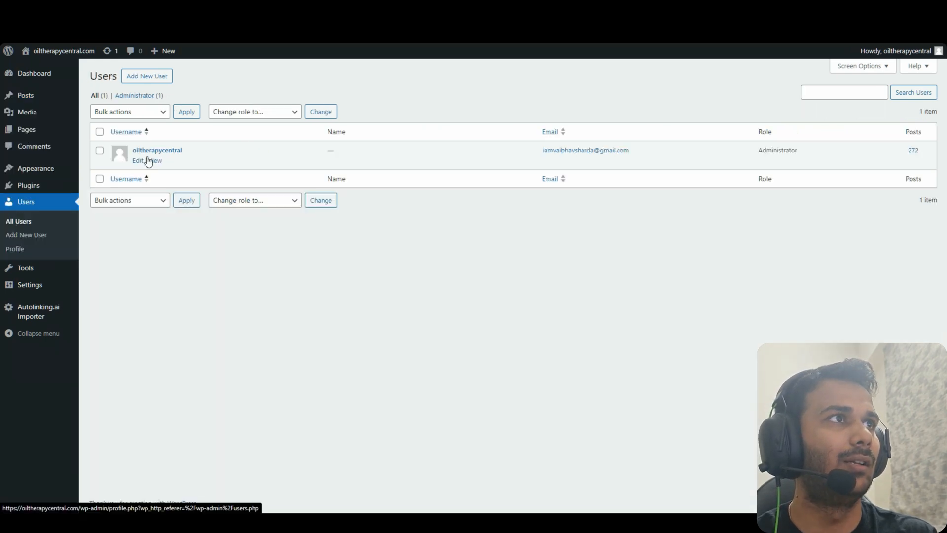
left_click(140, 158)
scroll(244, 248, "down", 5)
scroll(285, 250, "down", 1)
scroll(258, 276, "up", 3)
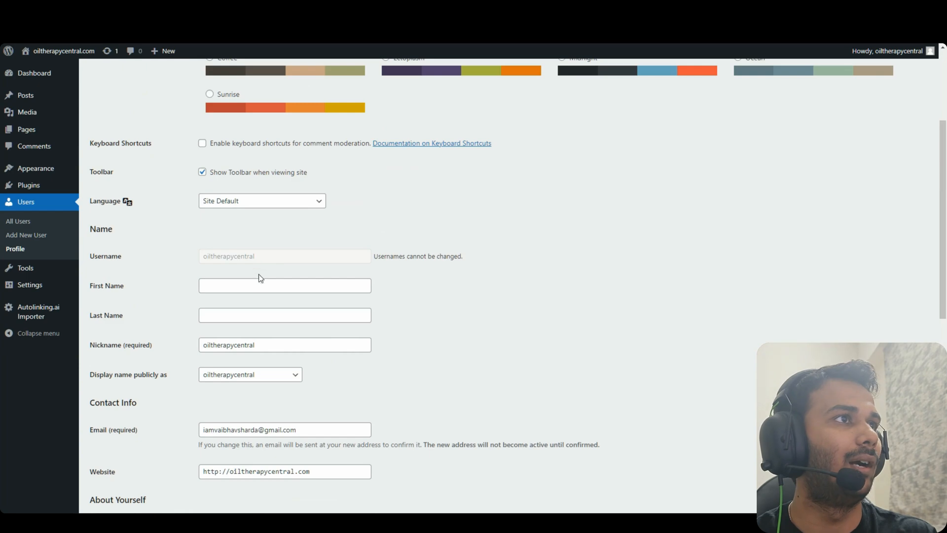
left_click(277, 287)
key("Tab")
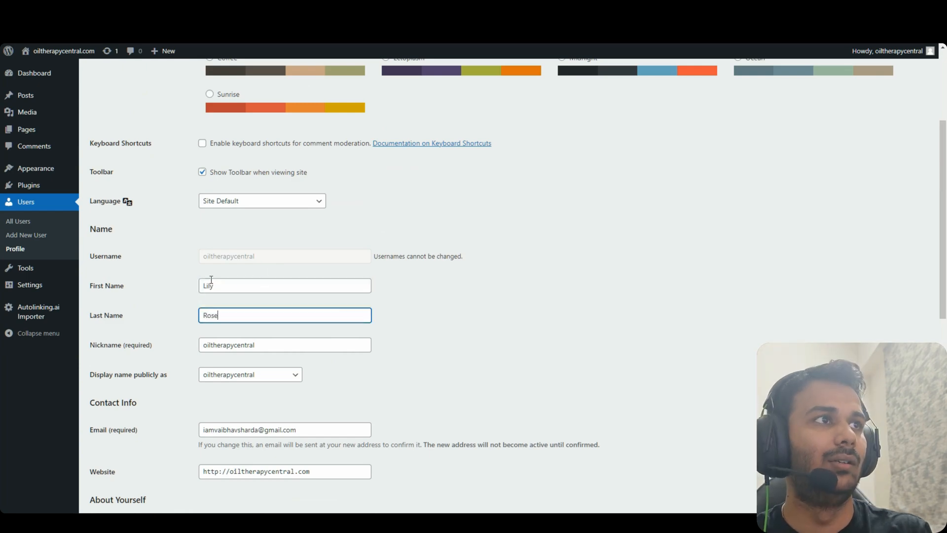
left_click(391, 312)
scroll(393, 308, "down", 9)
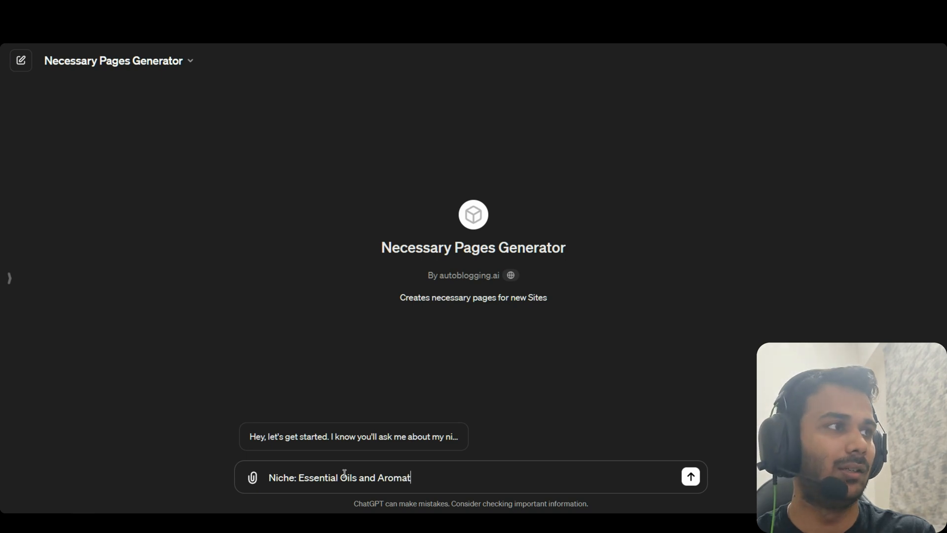
Add 'Domain: oiltherapycentral.com' and an Author line with the author's name to the prompt
type("y")
key("shift+Return")
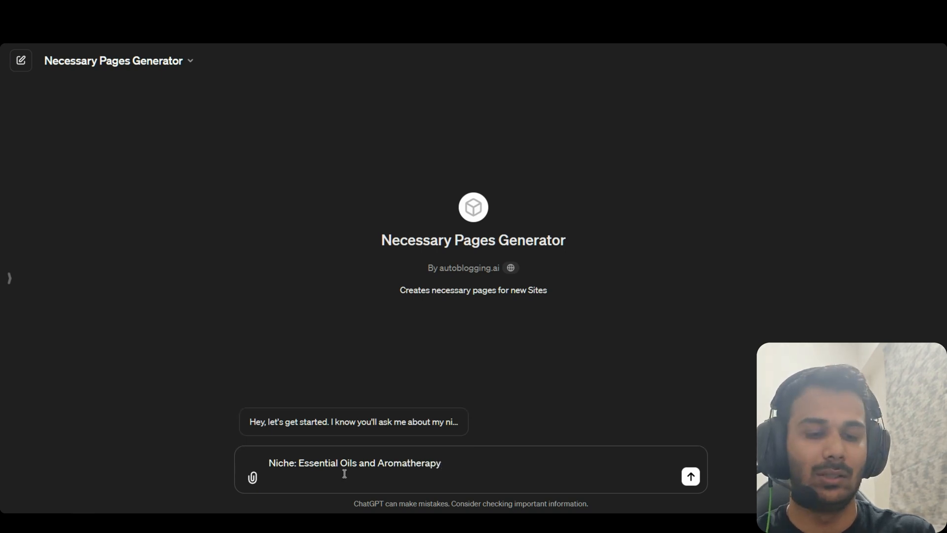
type("Domain:")
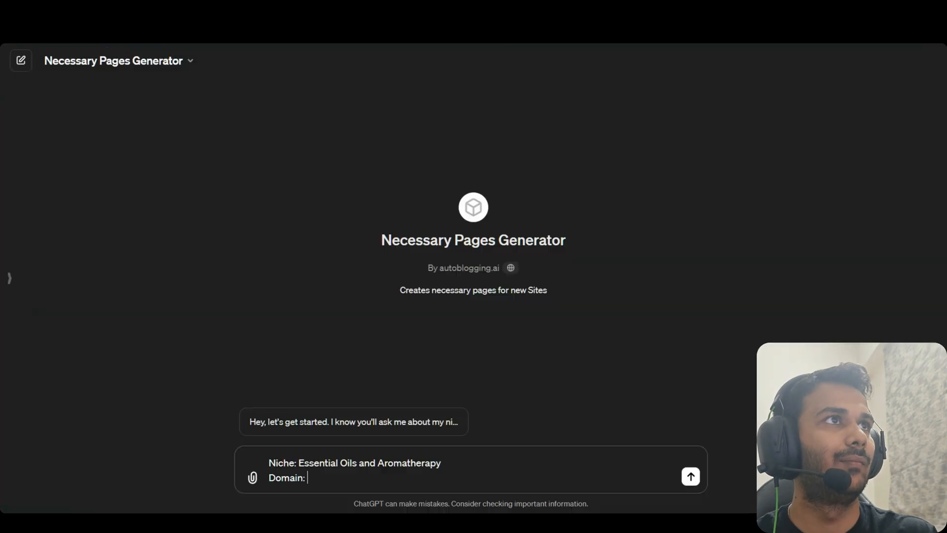
type("oiltherapycentral.com")
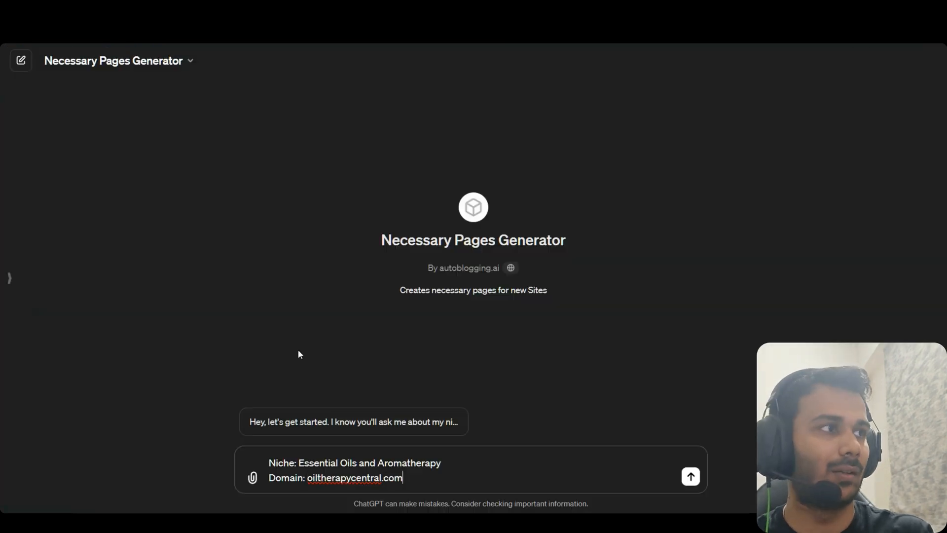
key("shift+Return")
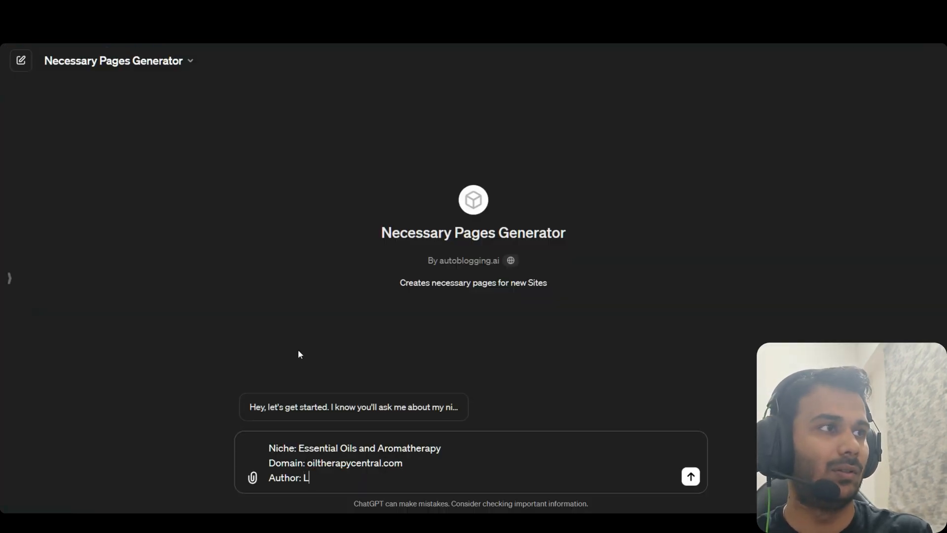
key("shift+Return")
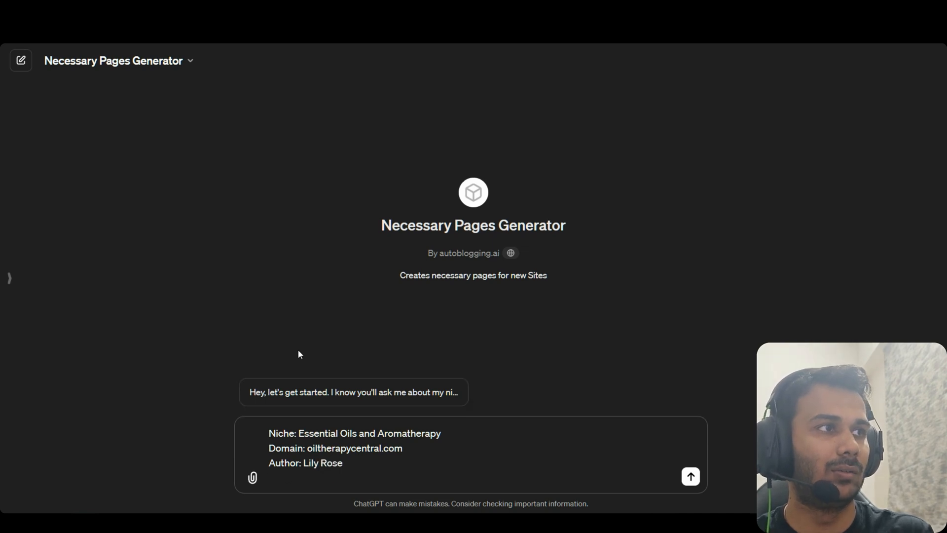
type("Conta")
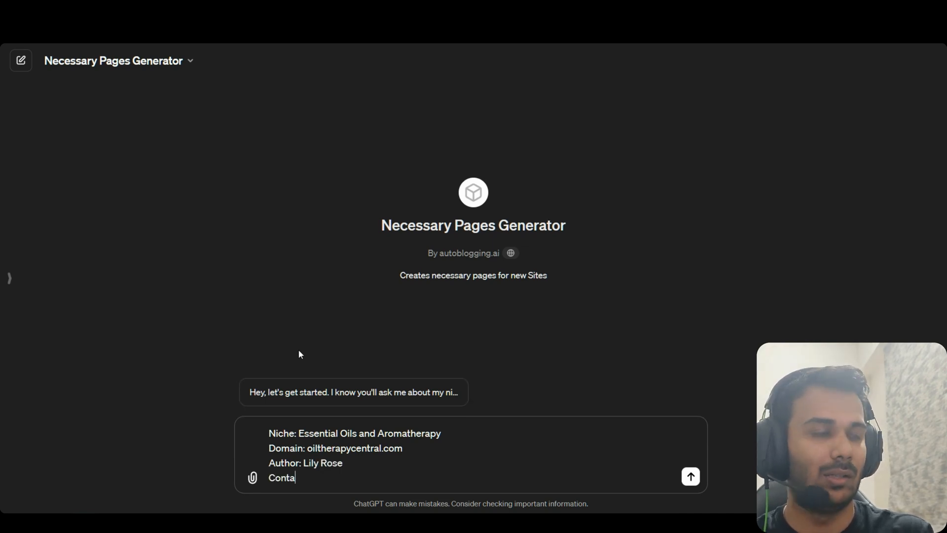
type("ct email:")
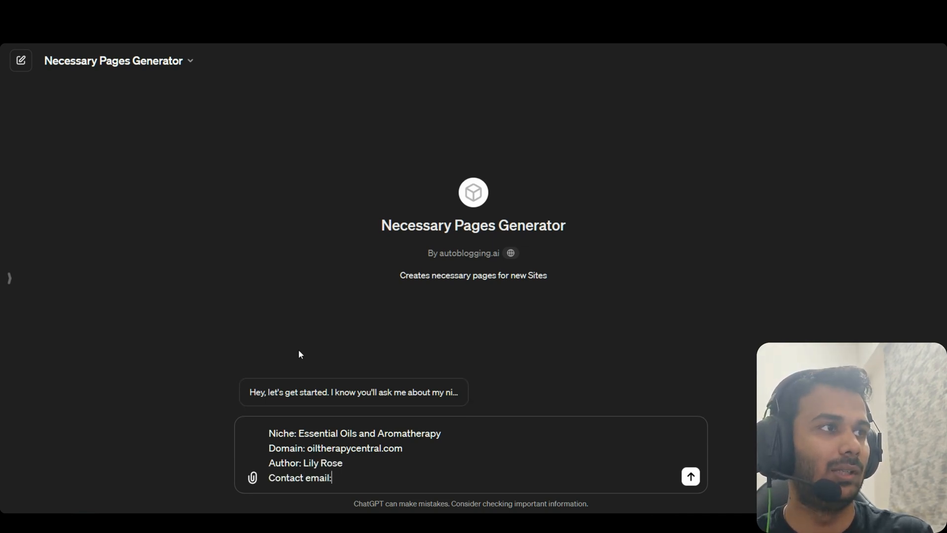
left_click_drag(344, 463, 303, 461)
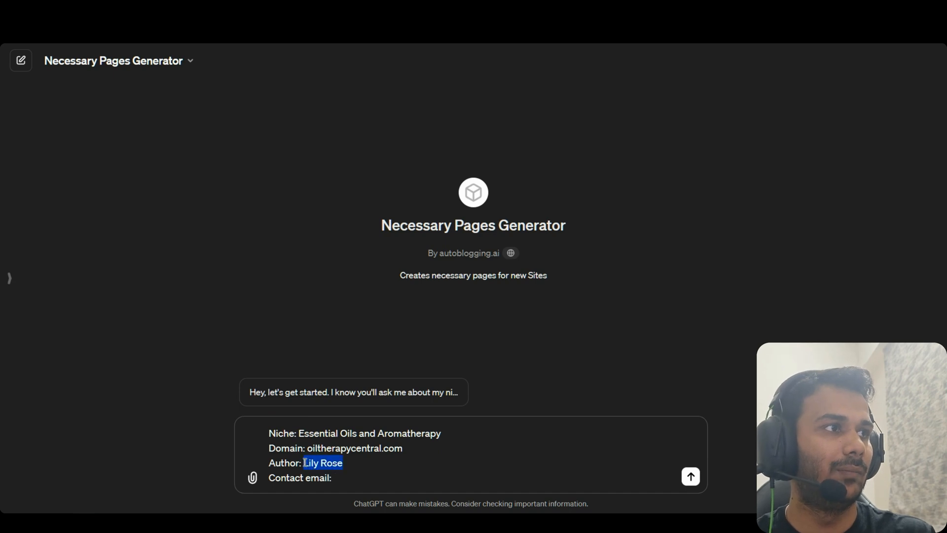
left_click(368, 483)
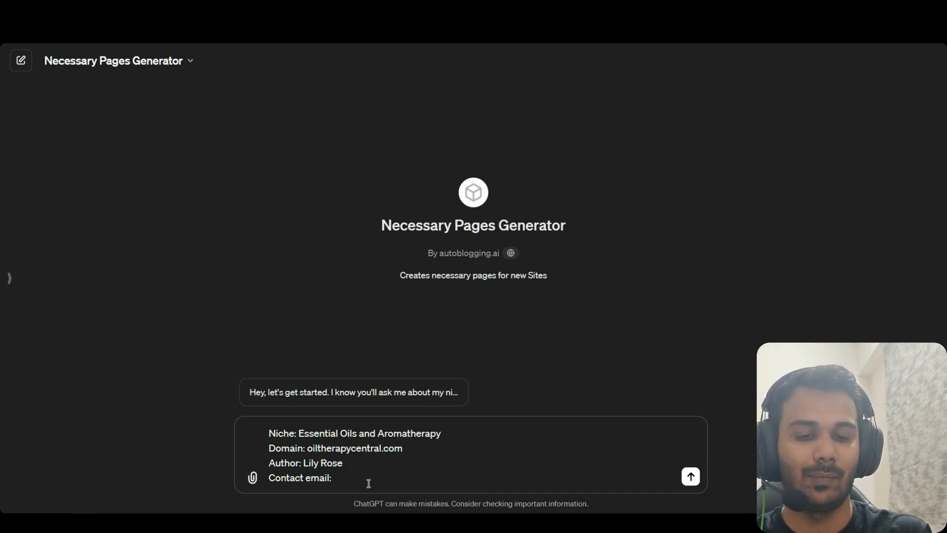
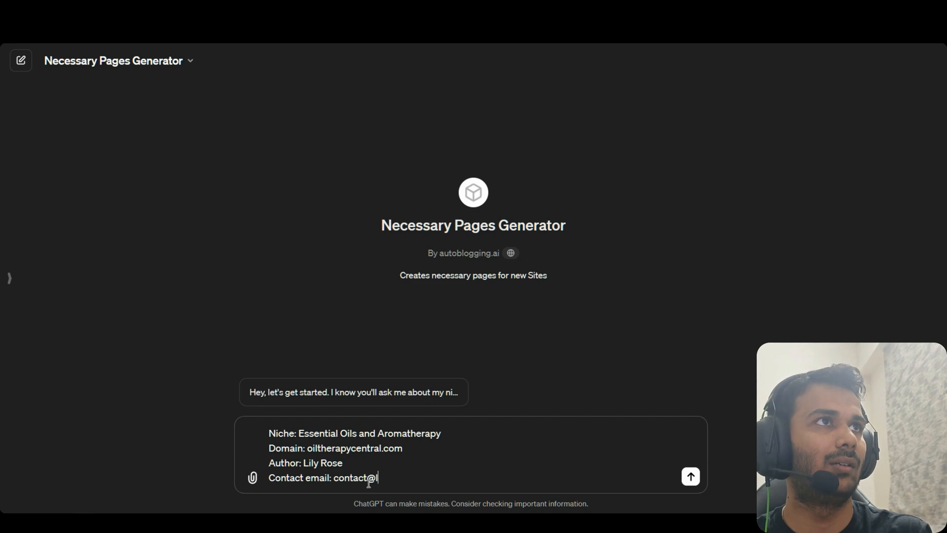
double_click(365, 449)
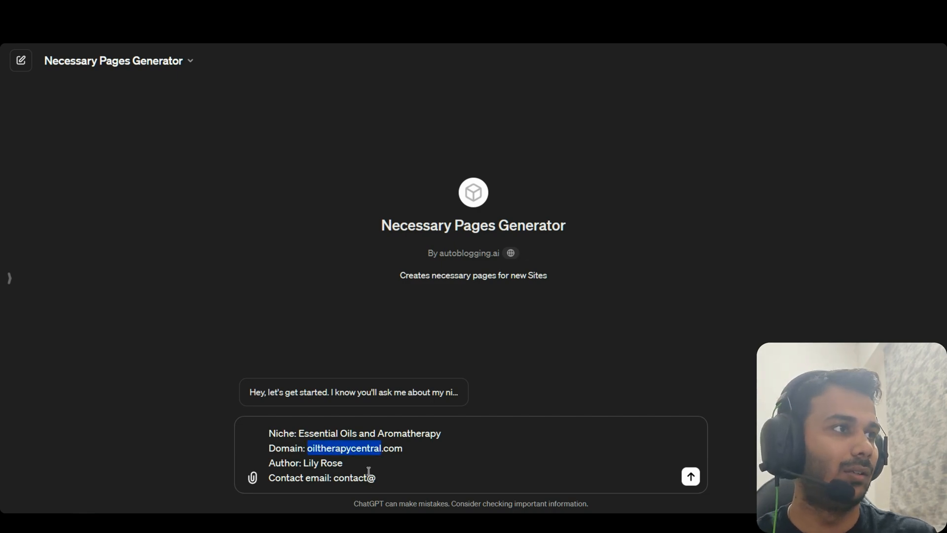
key("ctrl+c")
left_click(413, 482)
key("ctrl+v")
type(".com")
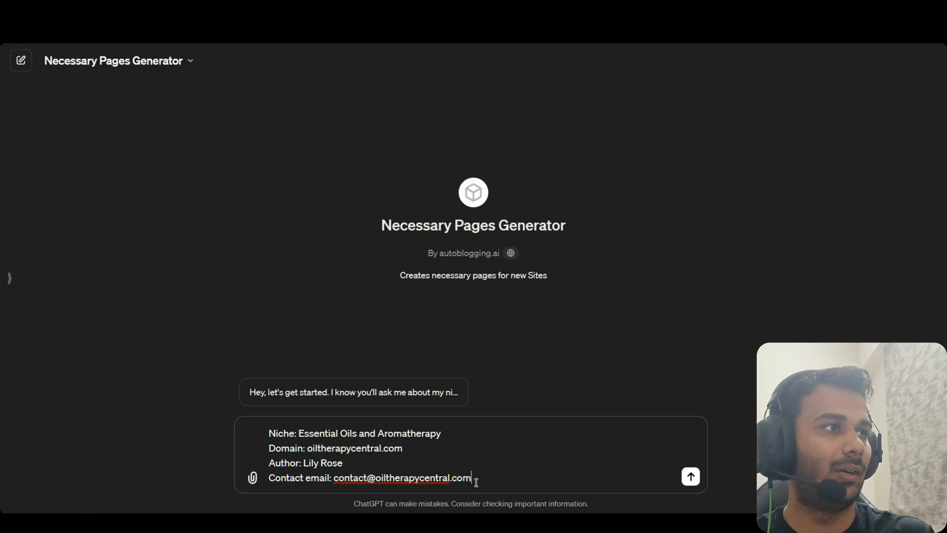
key("Up")
key("ctrl+shift+Left")
key("ctrl+shift+Left")
Search Google for the copied author name plus 'facebook' and check the Facebook results
key("ctrl+c")
key("ctrl+t")
key("ctrl+v")
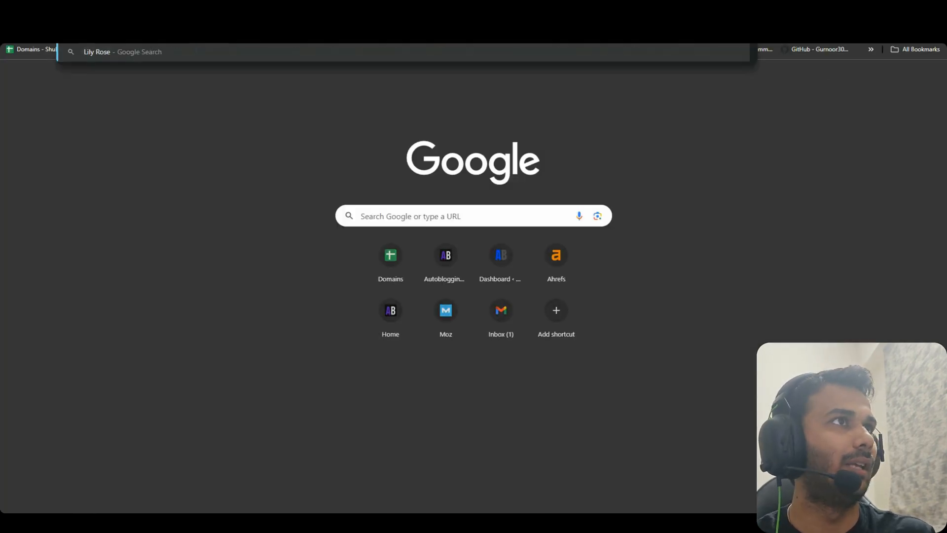
key("Return")
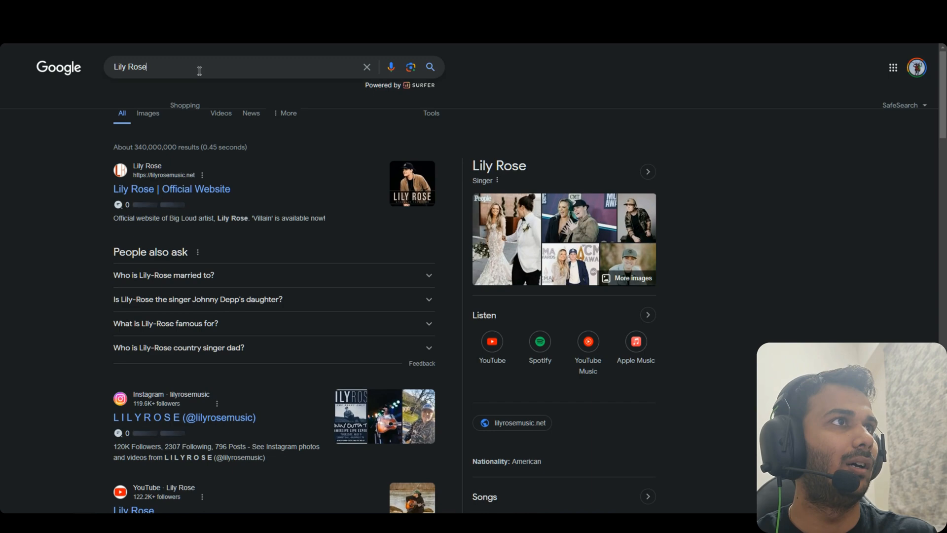
left_click(200, 69)
type("facebook")
key("Return")
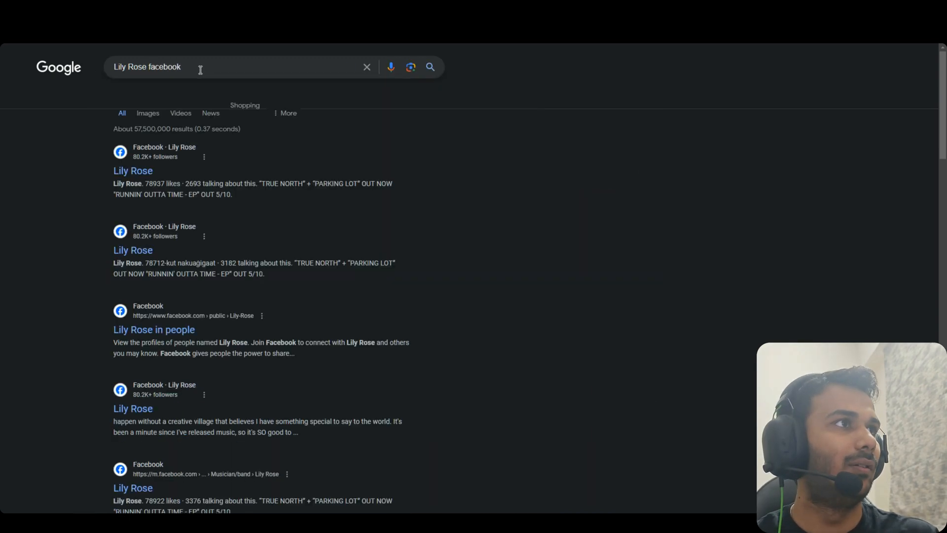
left_click(133, 170)
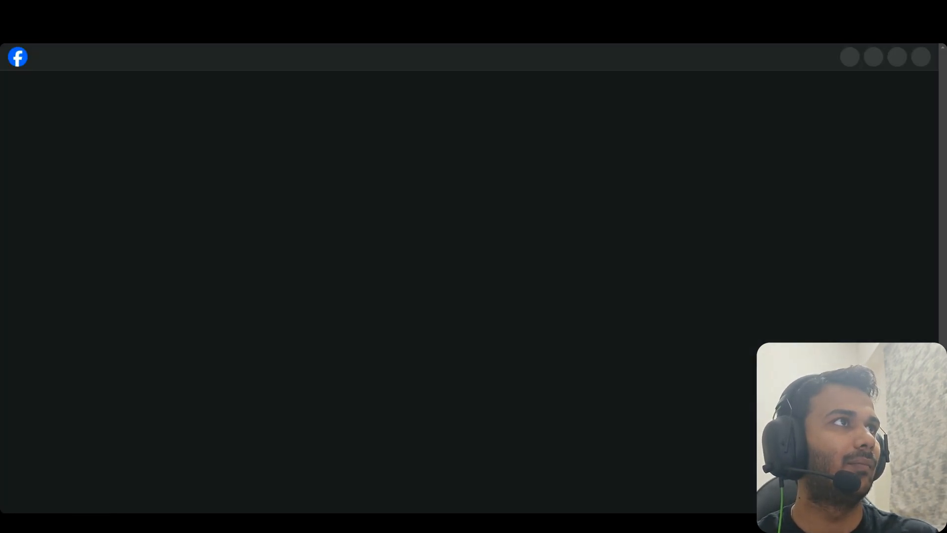
scroll(312, 111, "down", 6)
key("alt+Left")
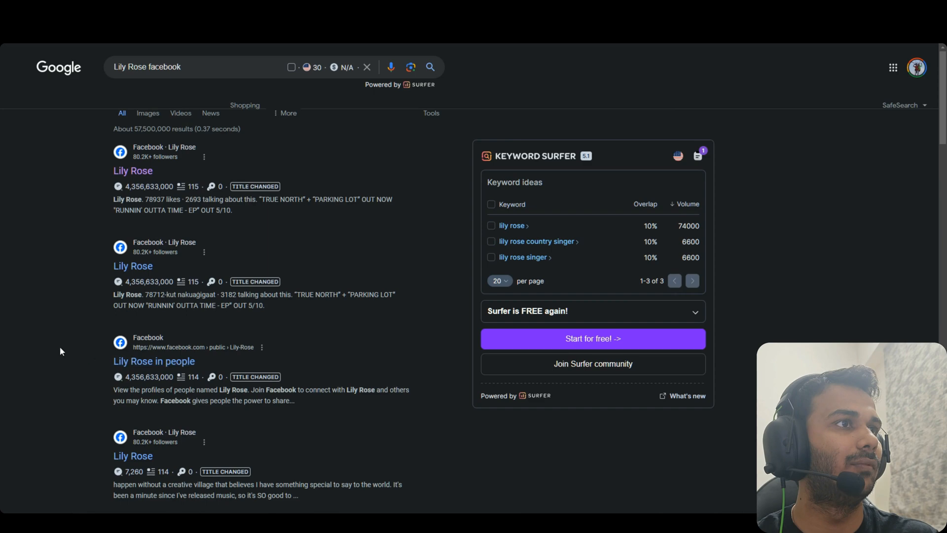
scroll(205, 206, "down", 3)
left_click(203, 200)
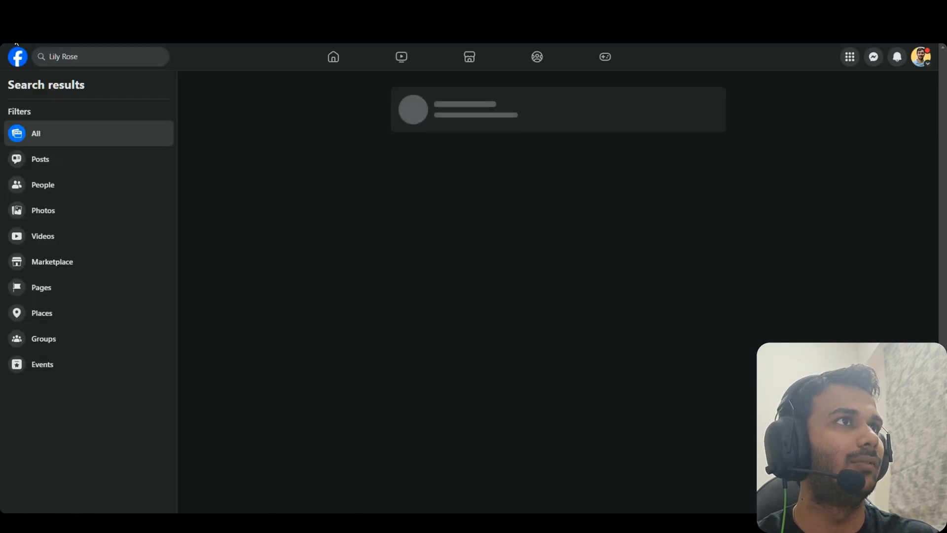
key("alt+Left")
Search 'Essential oils review author', then 'forbes.com essential oils'
triple_click(186, 55)
key("BackSpace")
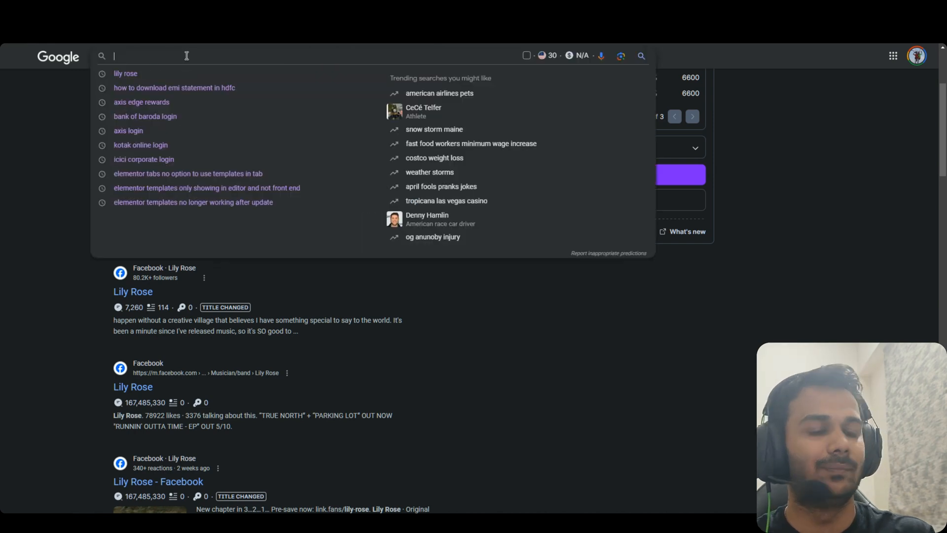
type("Essent")
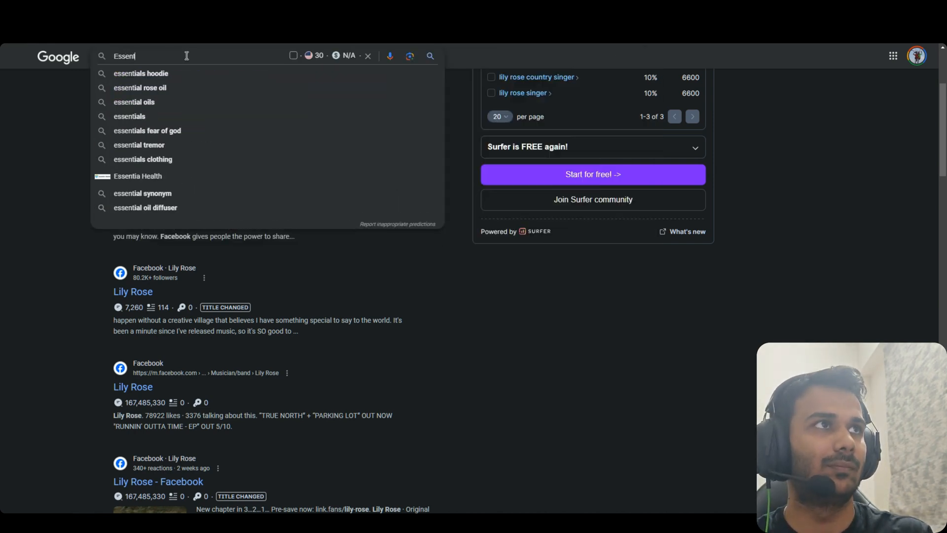
type("ial oils review")
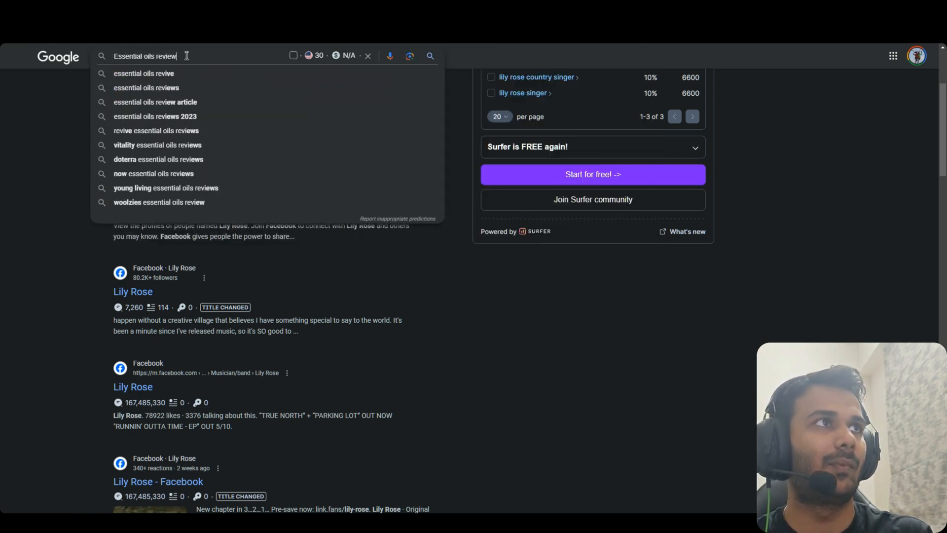
key("Return")
left_click(218, 66)
type("author")
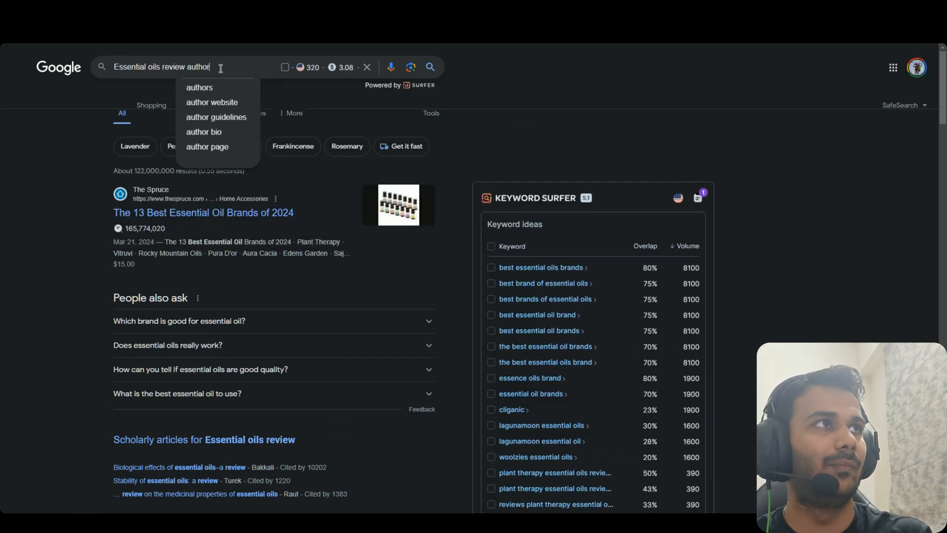
key("Return")
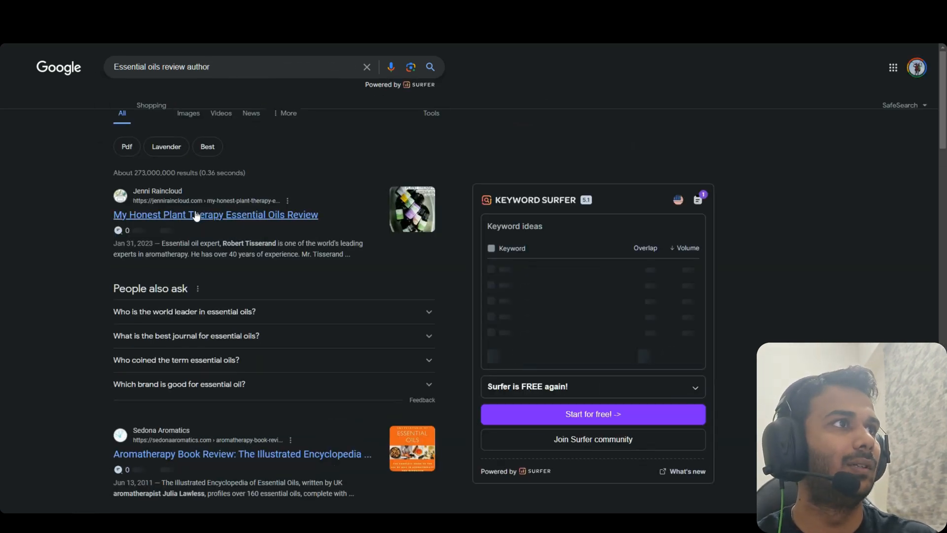
triple_click(205, 67)
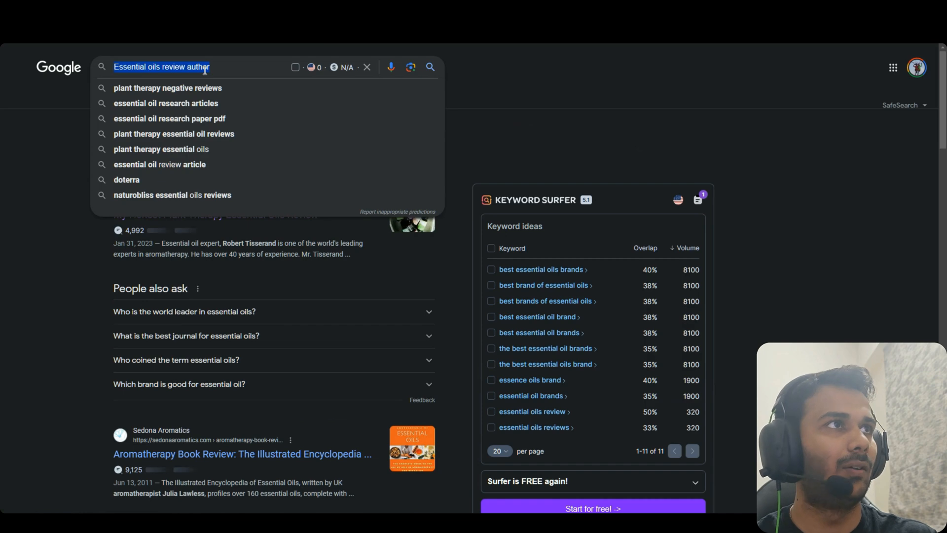
type("forbes.com")
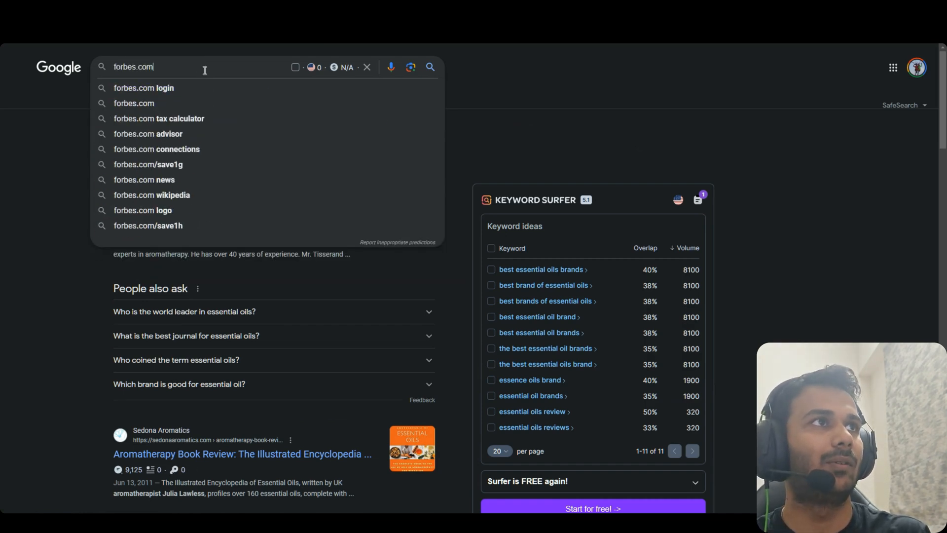
type(" essenti")
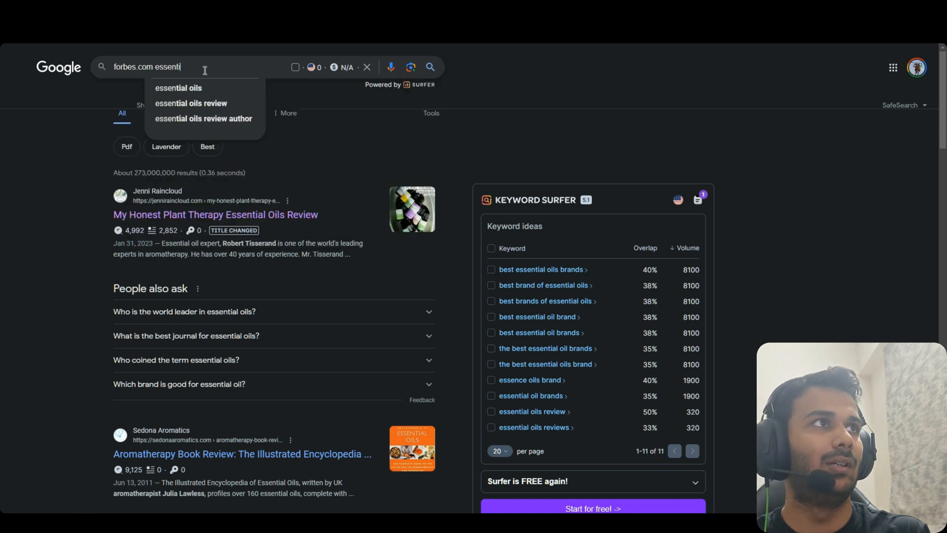
type("al oils")
key("Return")
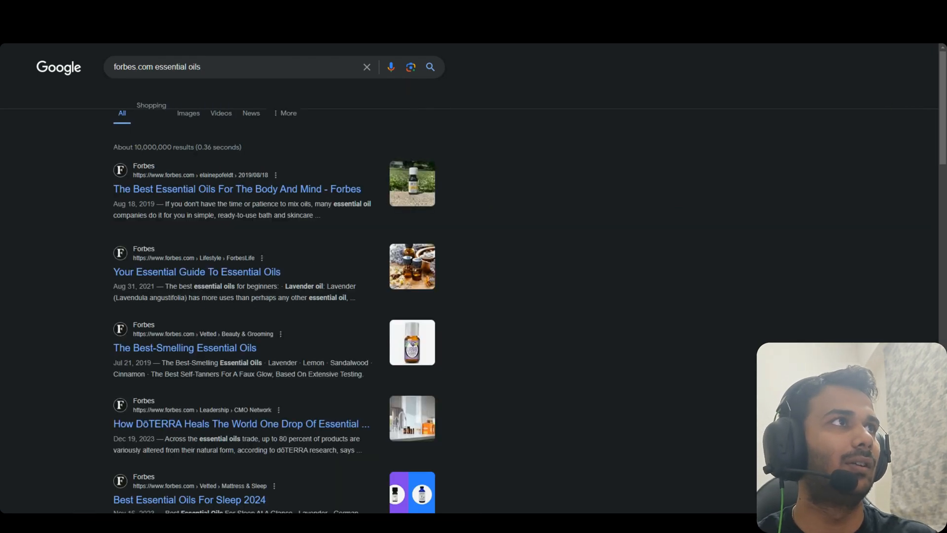
Open 'The Best Essential Oils For The Body And Mind' and select its author name and headline
left_click(217, 188)
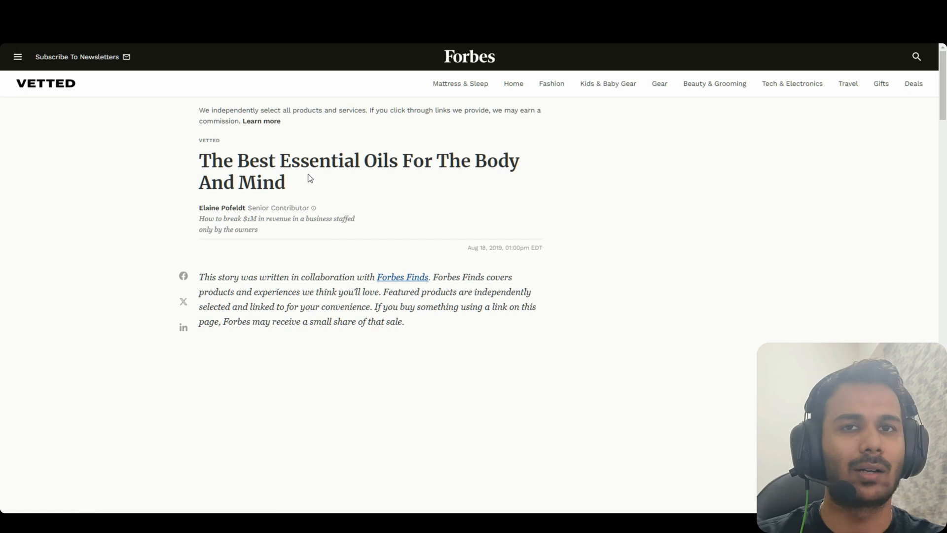
left_click_drag(246, 208, 202, 208)
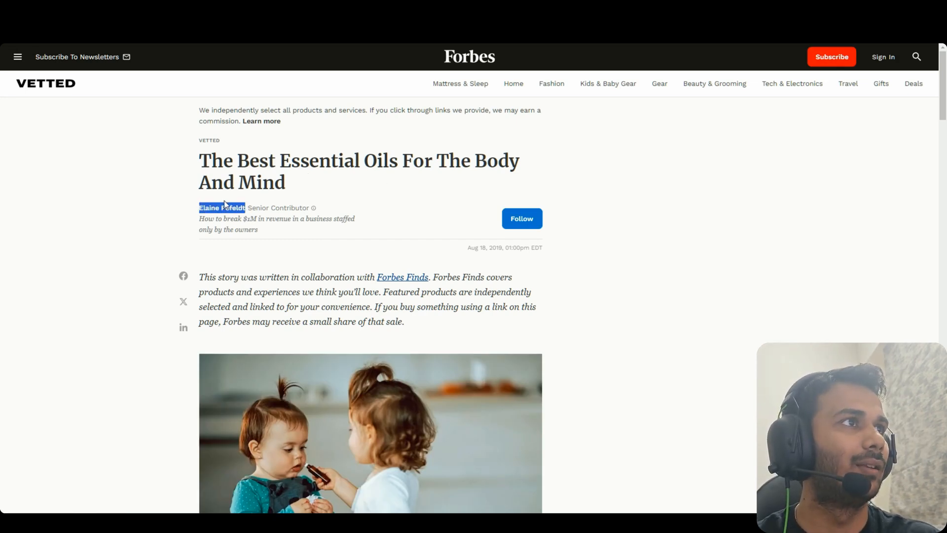
left_click_drag(316, 185, 199, 161)
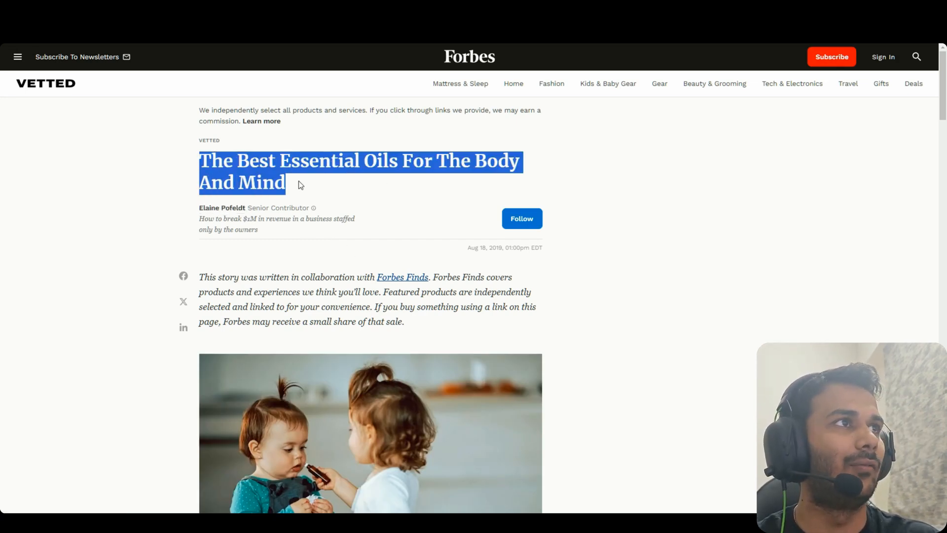
Open the author's profile, select their name and bio, and scroll the latest articles
left_click(222, 207)
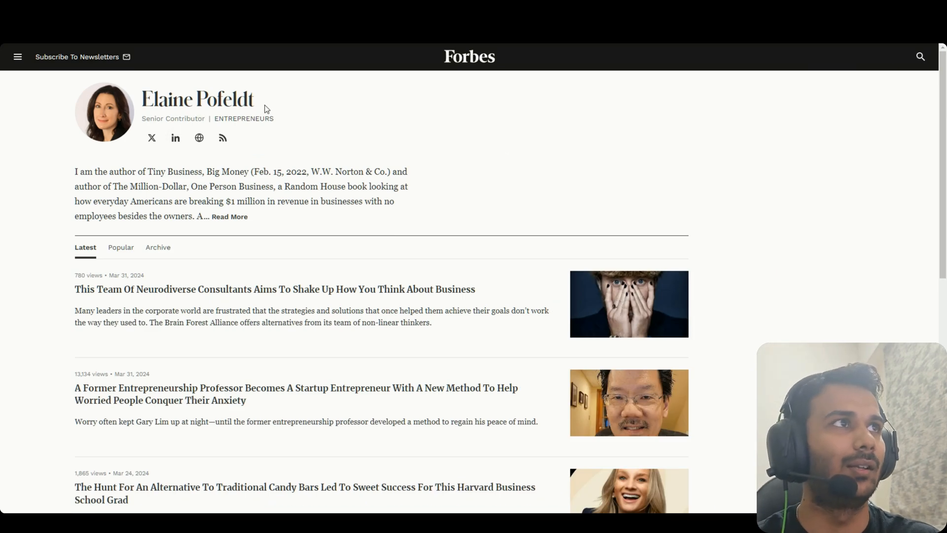
left_click_drag(266, 109, 141, 101)
key("ctrl+c")
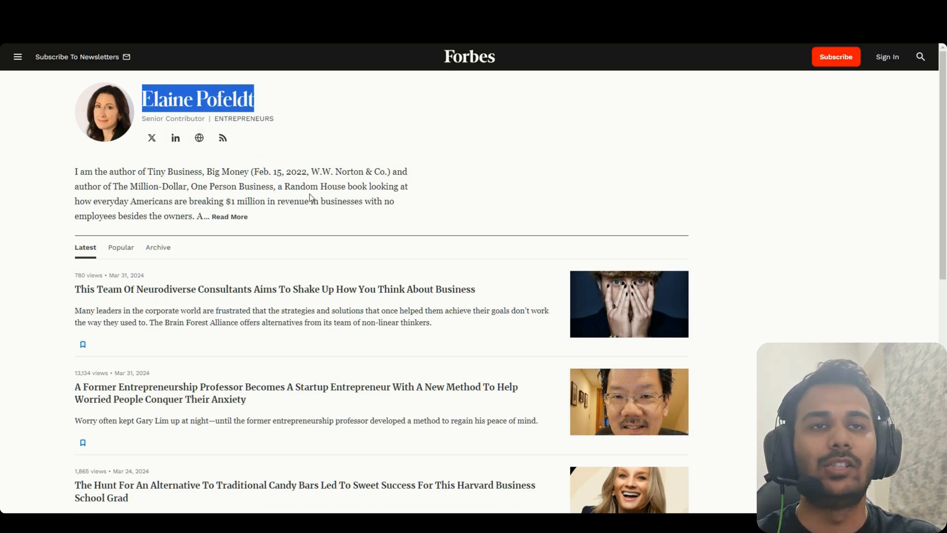
triple_click(232, 186)
key("alt+Left")
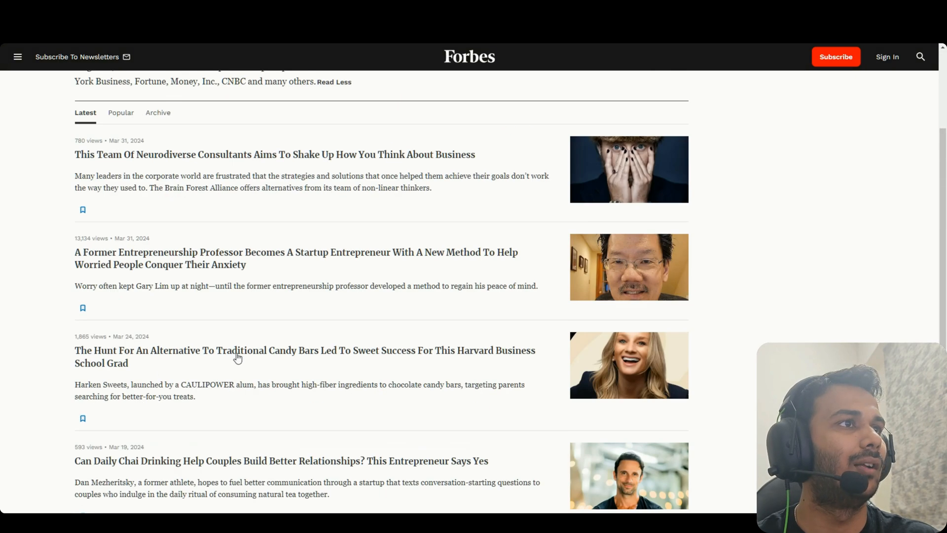
scroll(237, 359, "down", 3)
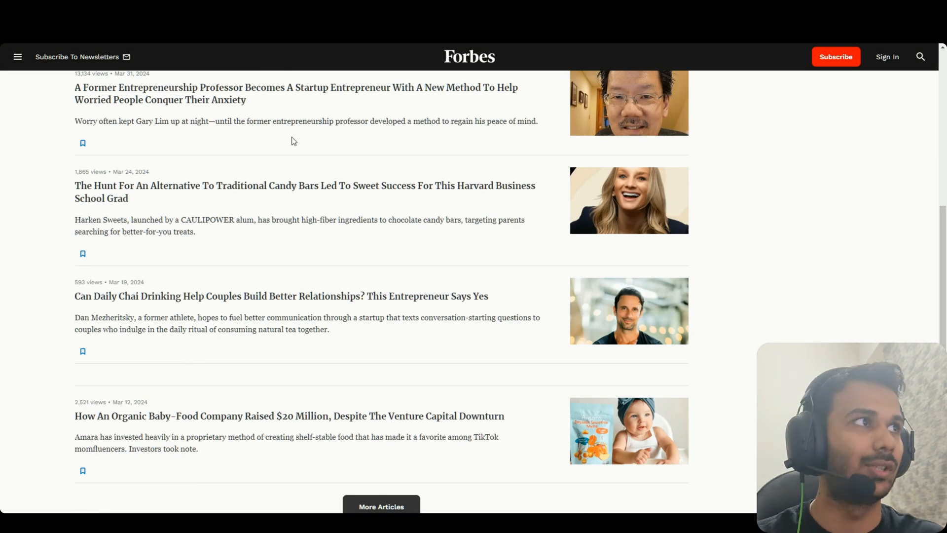
Replace the placeholder author in the ChatGPT prompt with the Forbes author's name
left_click(222, 9)
left_click_drag(246, 207, 199, 208)
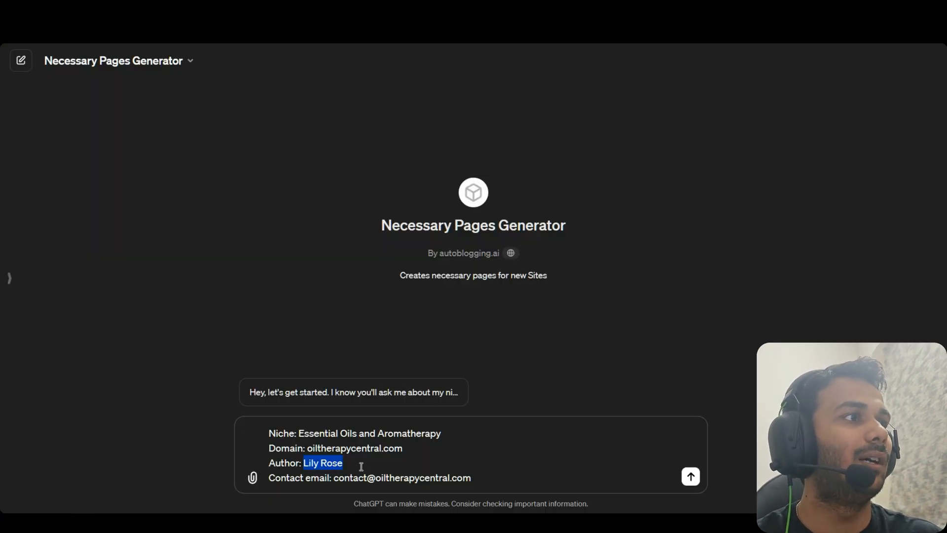
key("ctrl+v")
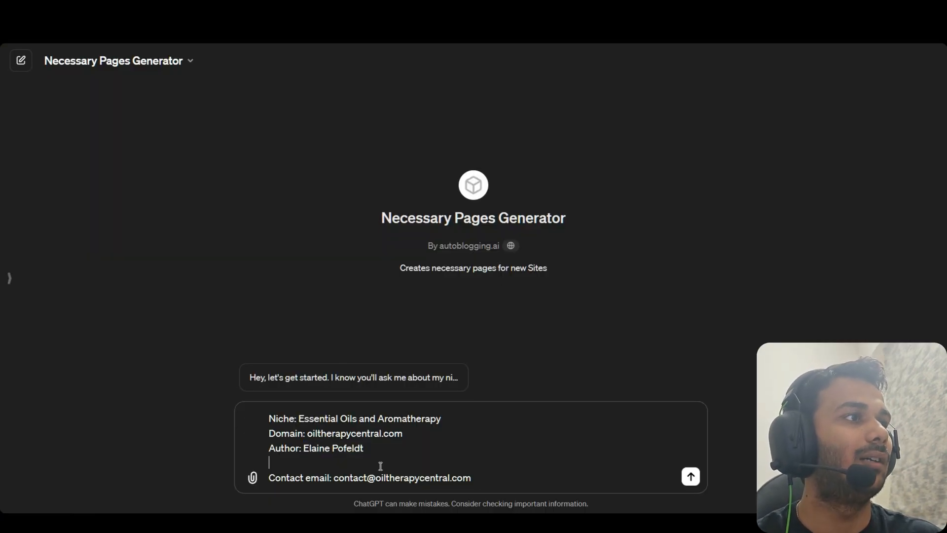
key("BackSpace")
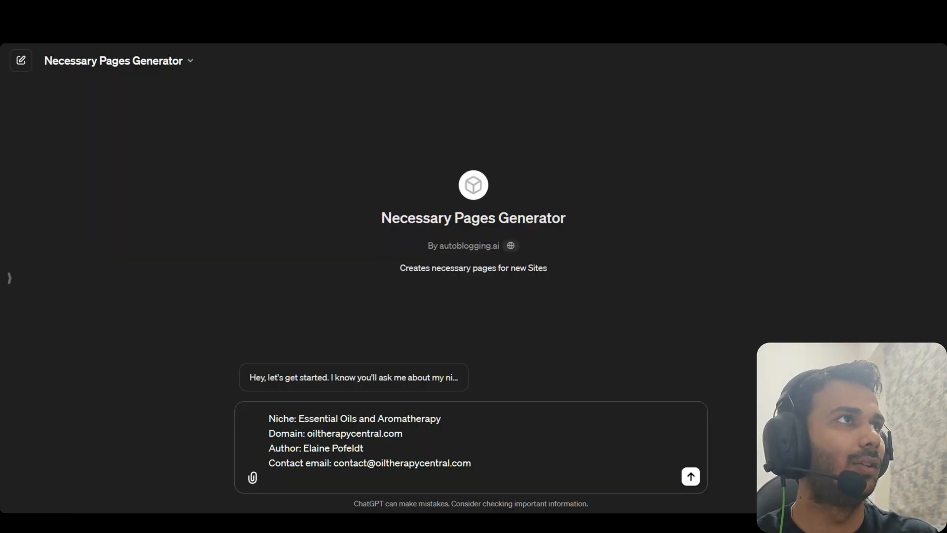
Add the author's Twitter and LinkedIn profile links to the prompt and send it
left_click(246, 9)
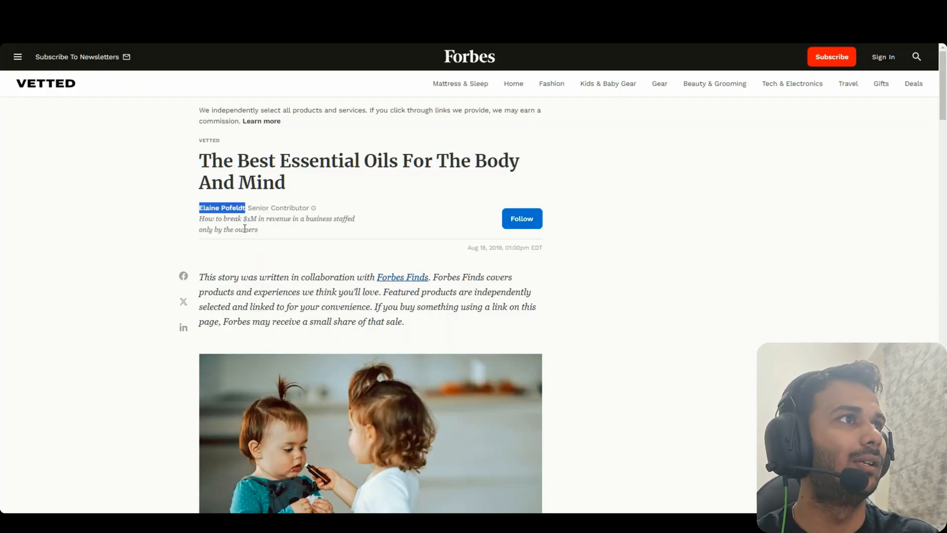
left_click(226, 210)
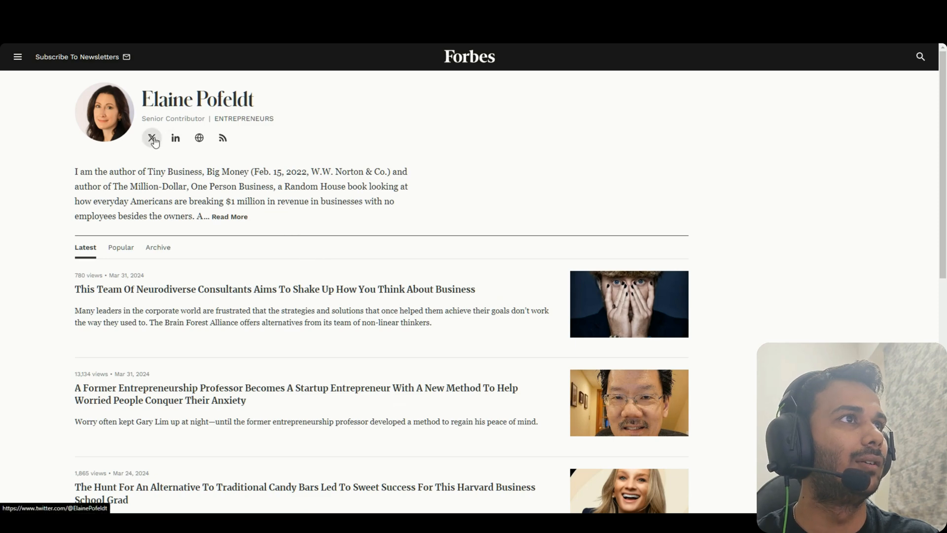
scroll(180, 146, "down", 5)
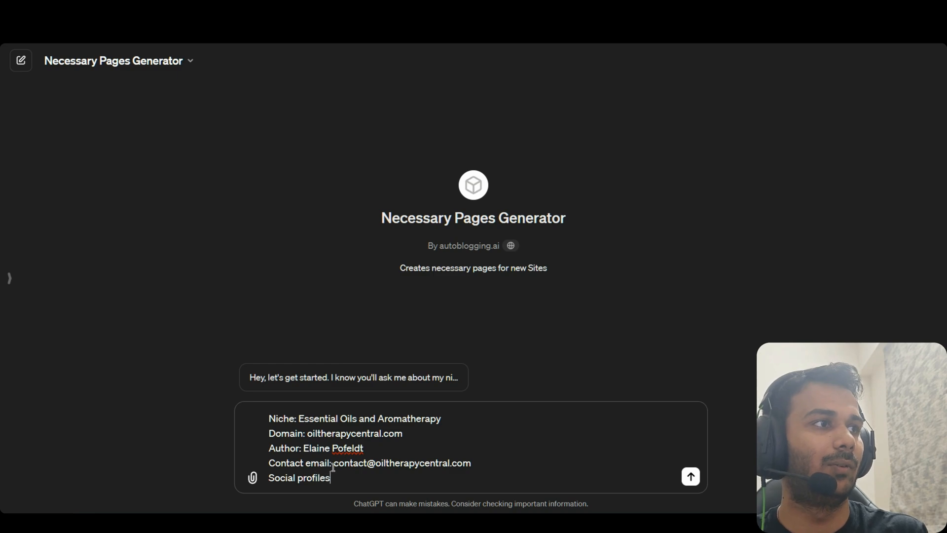
key("shift+Return")
type("https://twitter.com/ElainePofeldt")
key("shift+Return")
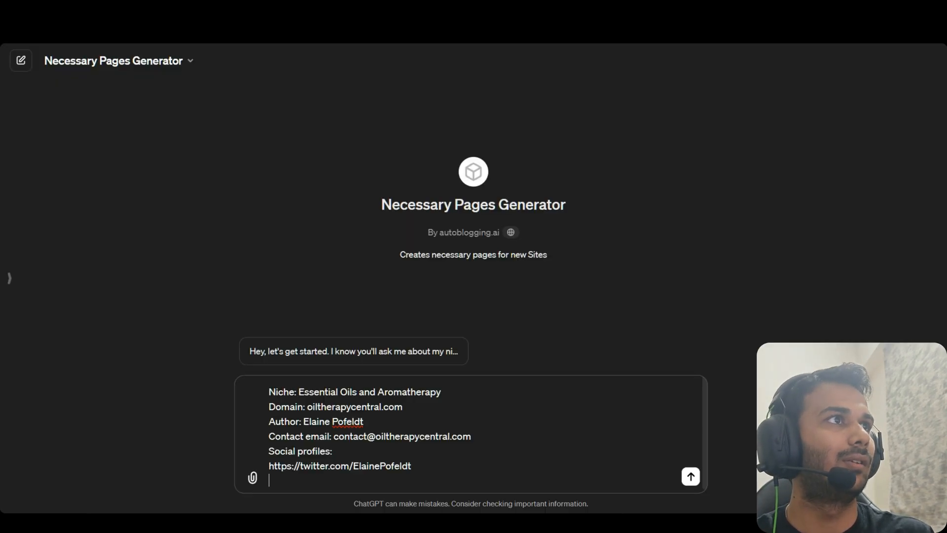
type("https://www.linkedin.com/in/elainepofeldt/")
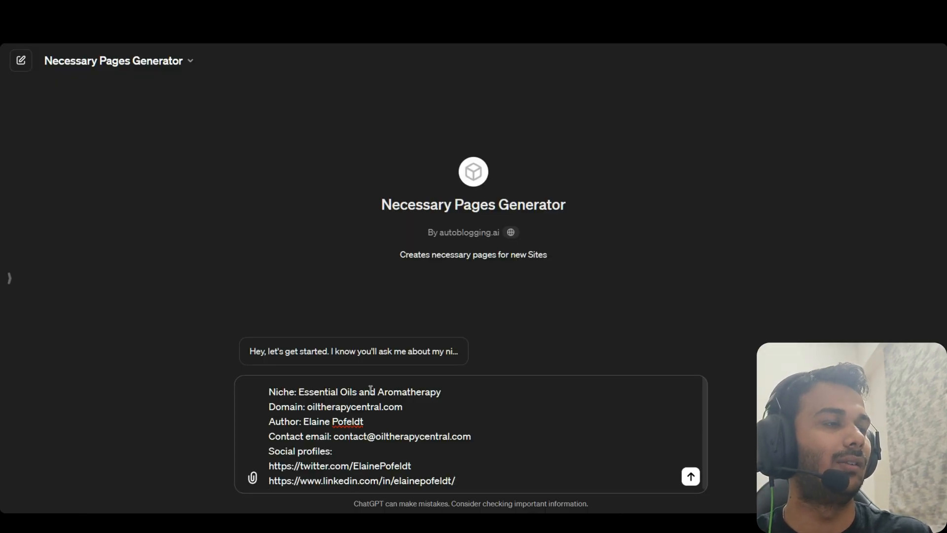
key("shift+Return")
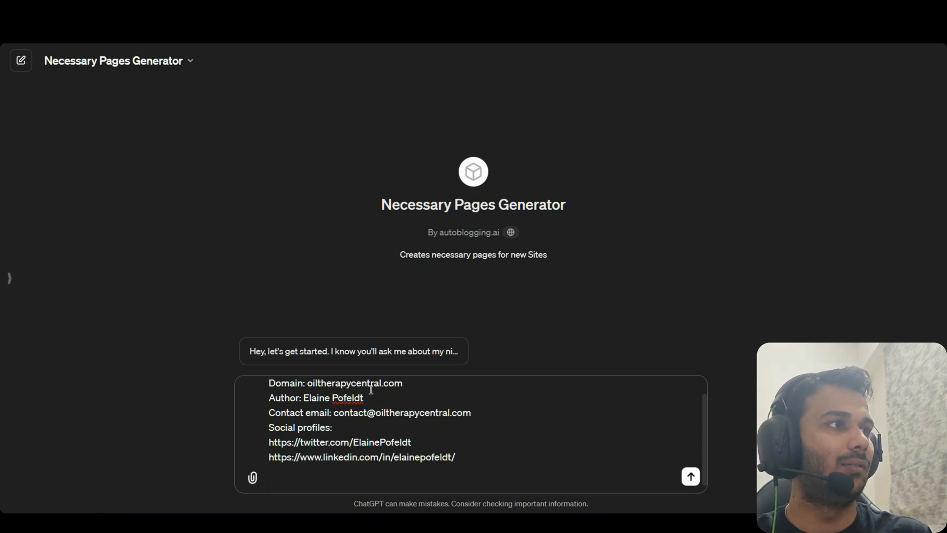
key("Return")
left_click_drag(380, 142, 322, 139)
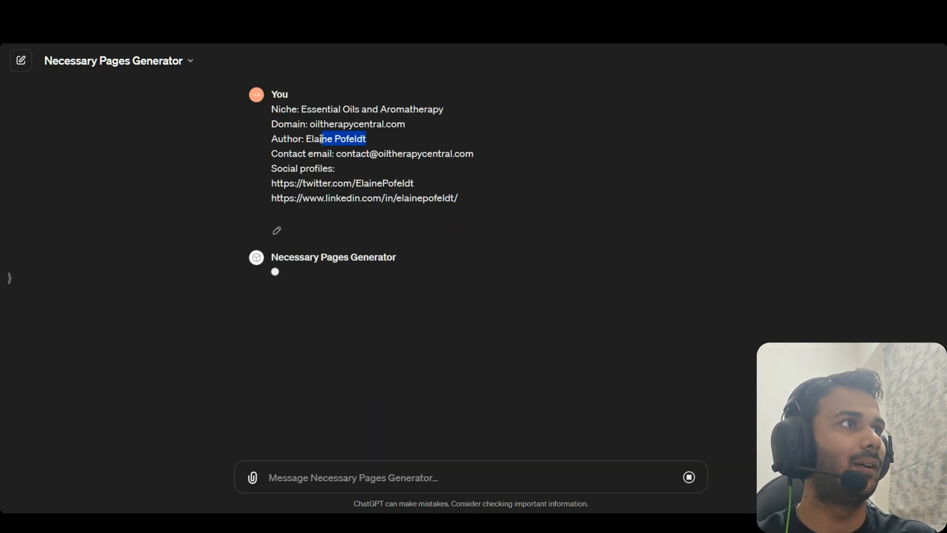
Split the author's name correctly between the First Name and Last Name fields
left_click(198, 9)
scroll(178, 376, "down", 3)
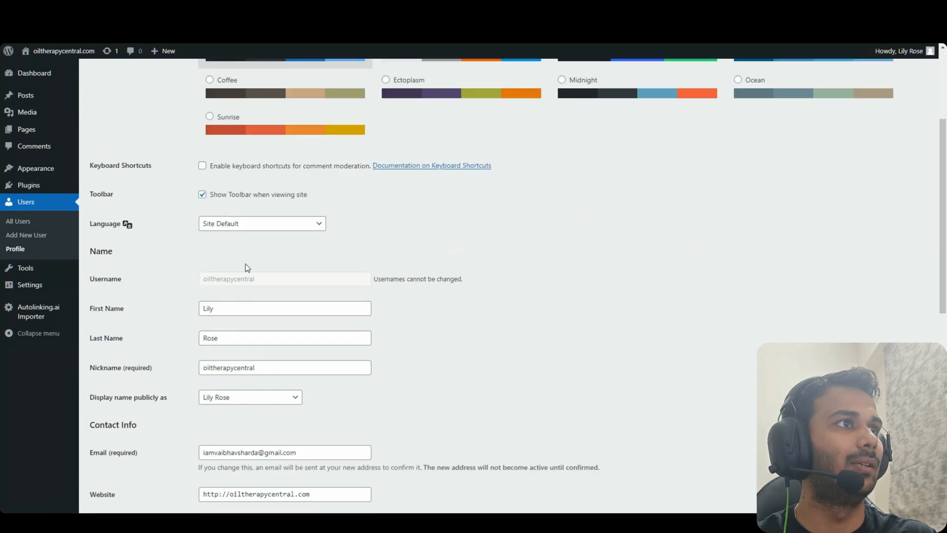
left_click_drag(234, 312, 181, 294)
double_click(229, 306)
key("ctrl+x")
left_click(239, 334)
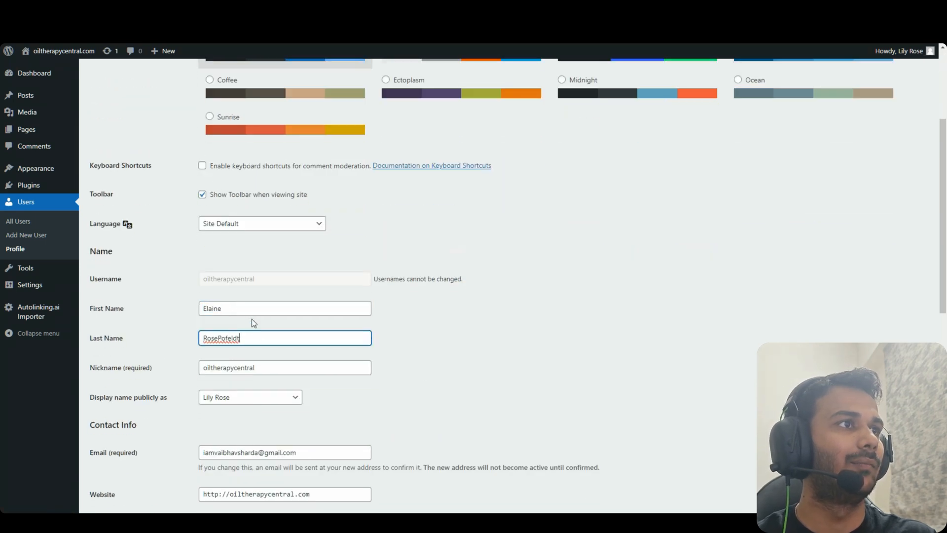
key("ctrl+v")
left_click(257, 312)
key("BackSpace")
Display the full name publicly, update the profile, and open the Posts list
left_click(271, 398)
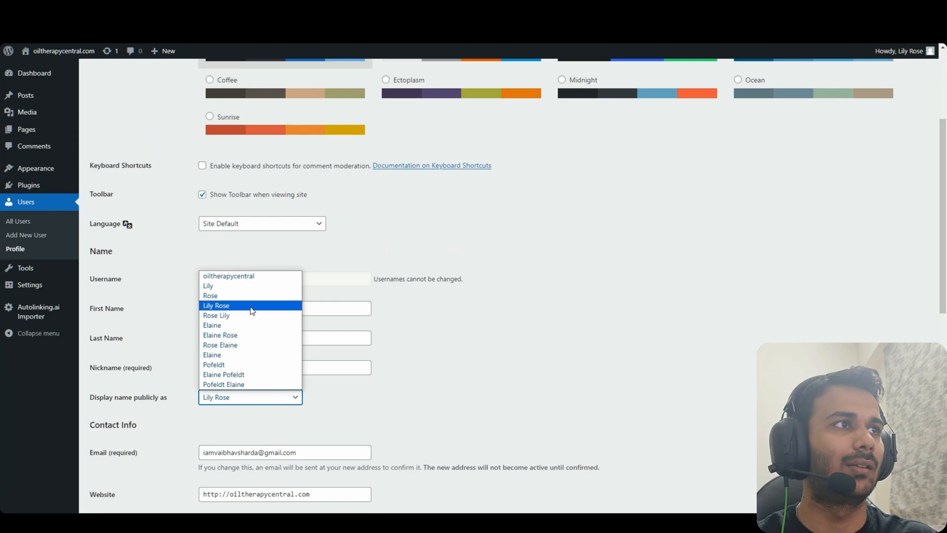
left_click(262, 375)
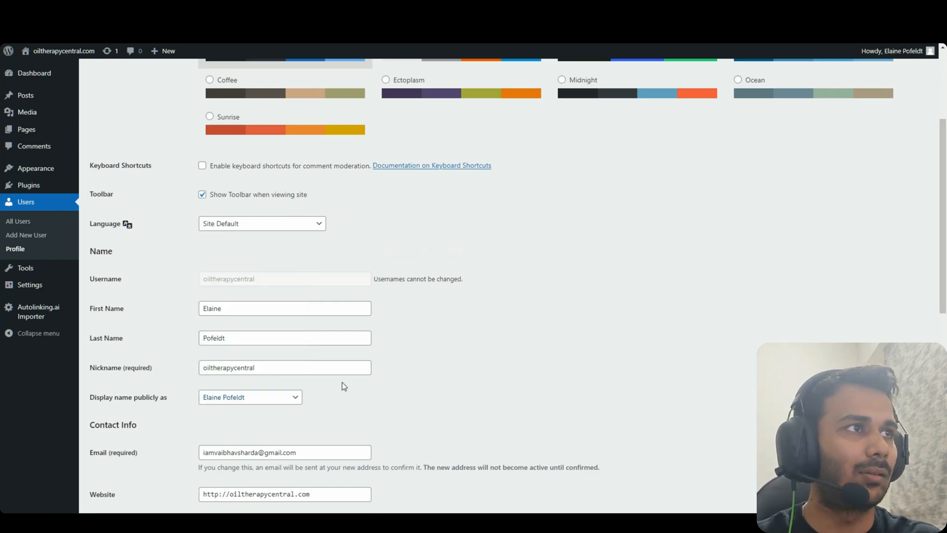
scroll(342, 382, "down", 7)
scroll(482, 362, "up", 7)
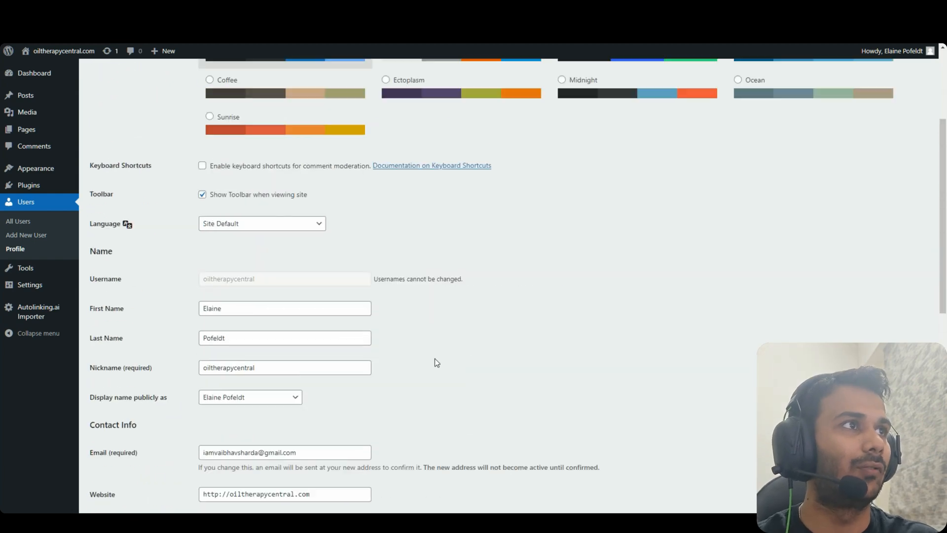
scroll(518, 379, "down", 10)
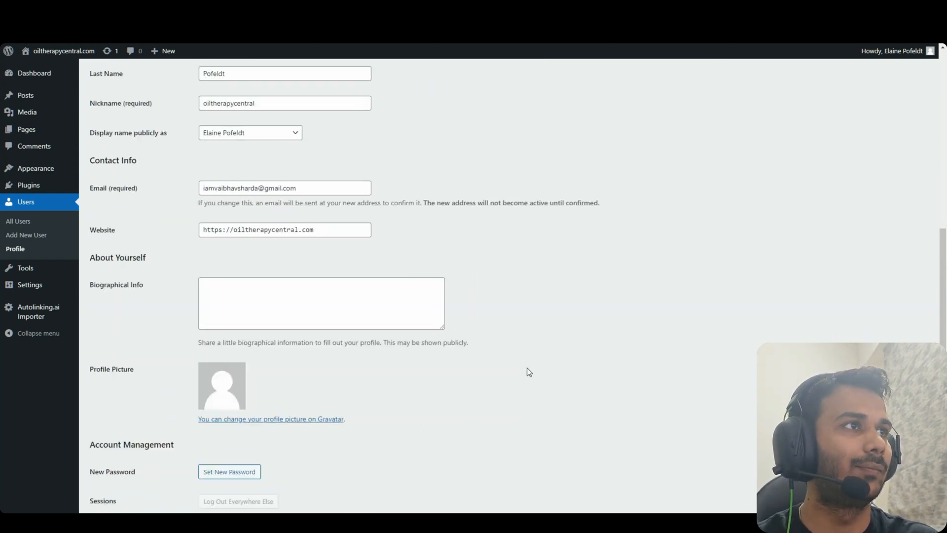
left_click(107, 461)
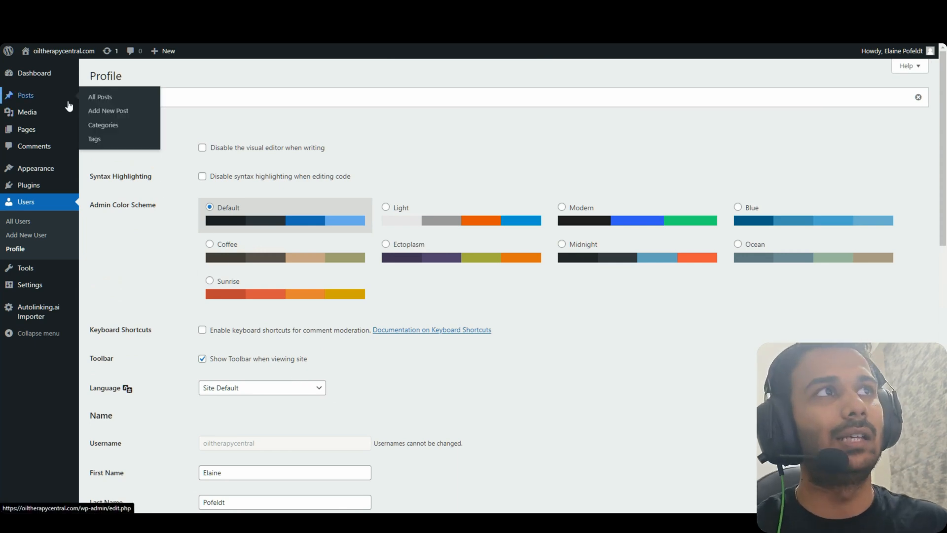
left_click(25, 95)
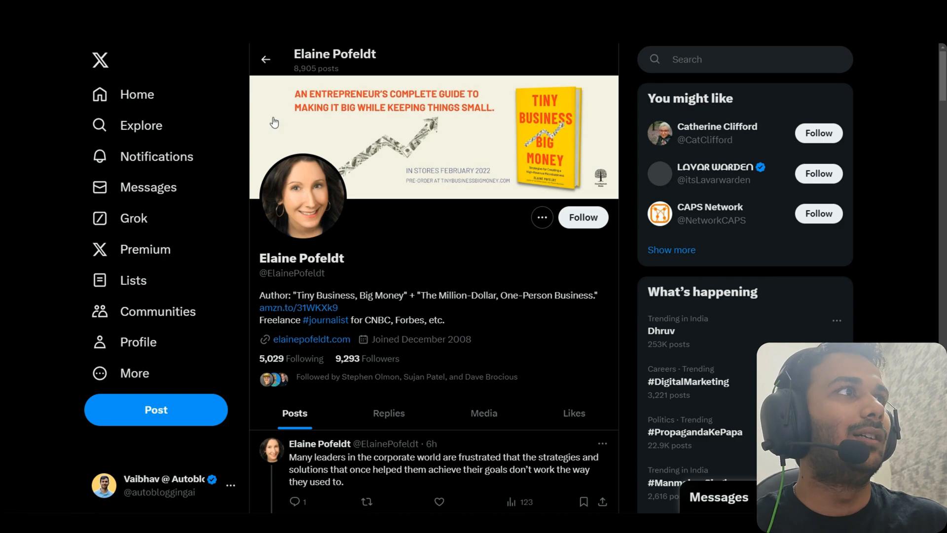
Paste the Privacy Policy heading as a title and trim the domain from it
left_click(138, 93)
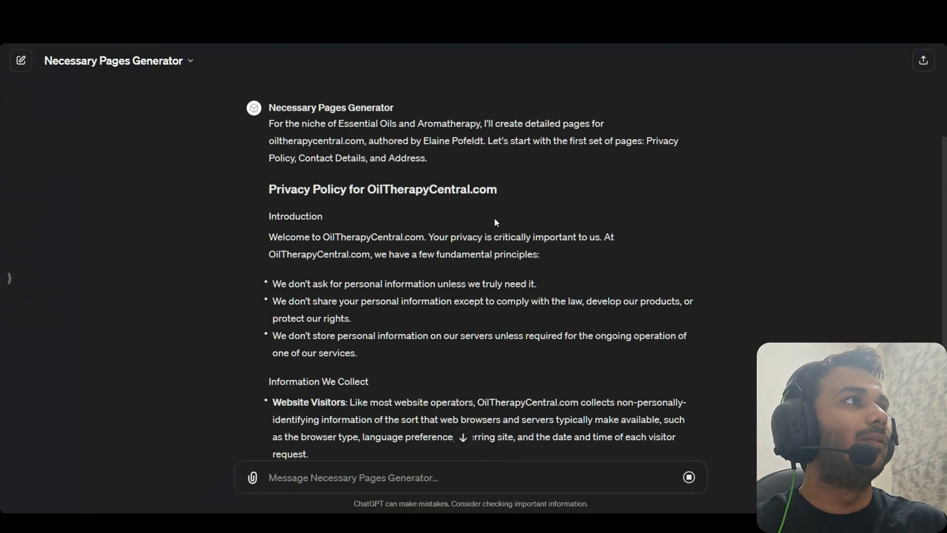
scroll(334, 243, "up", 3)
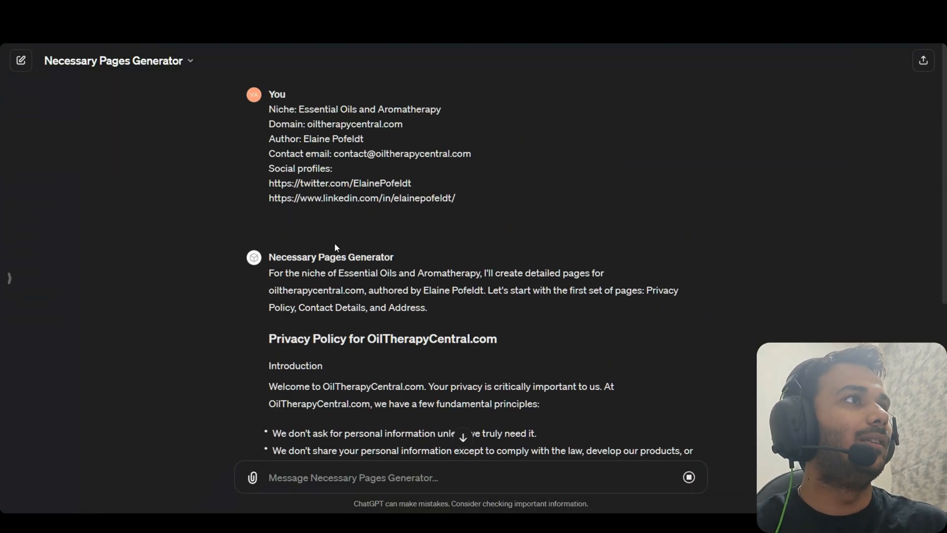
scroll(301, 197, "down", 3)
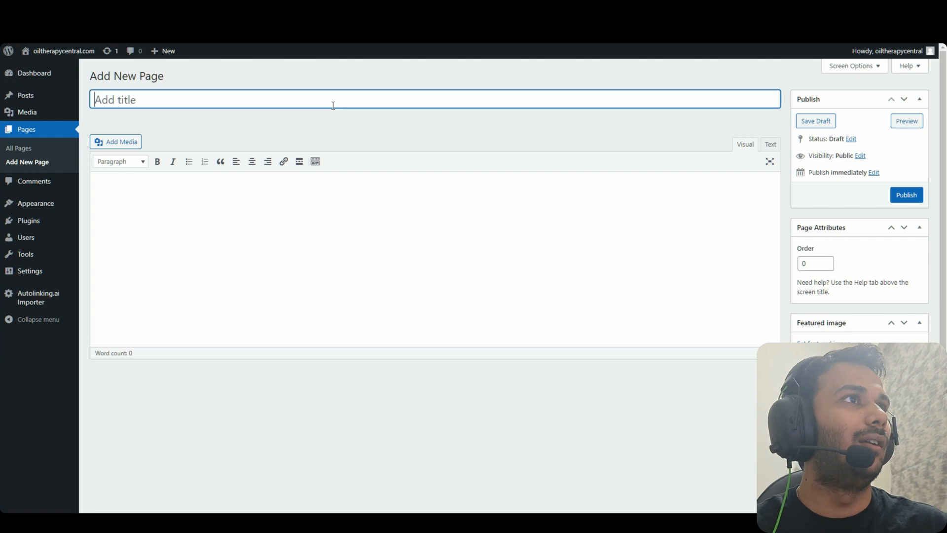
key("ctrl+v")
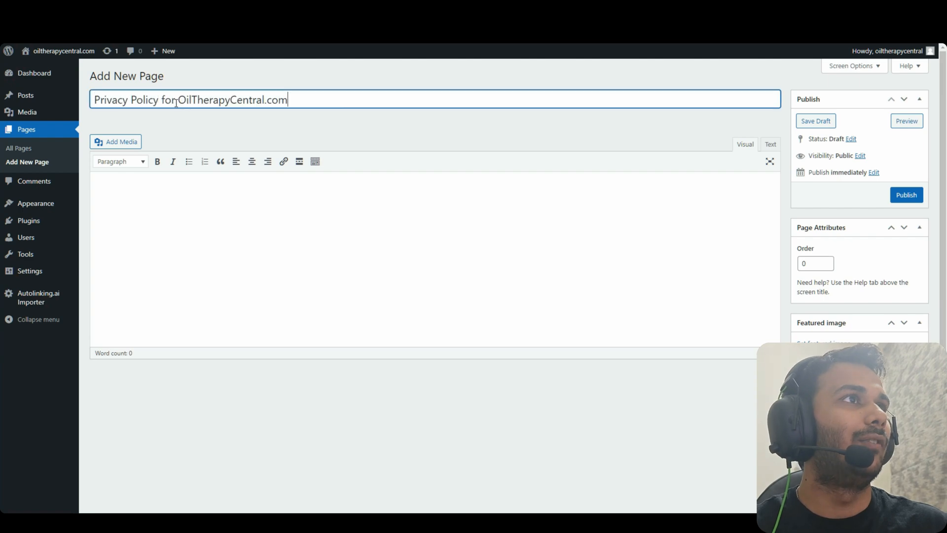
left_click_drag(163, 100, 386, 113)
key("BackSpace")
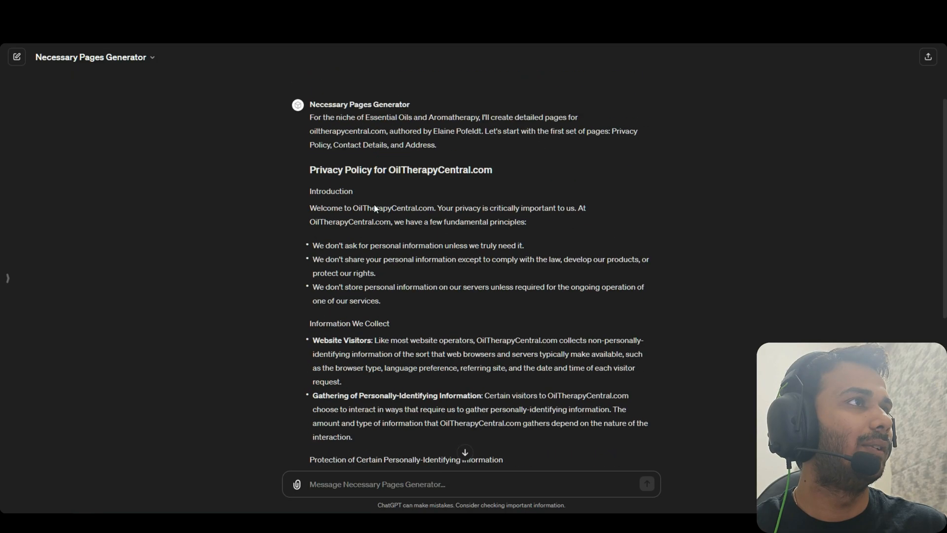
Add 'Write each page with atleast 500+ words of content. You can send me one page at a time.' and resubmit
scroll(331, 217, "up", 3)
type("Send me each page with atleast 500+ words of content.")
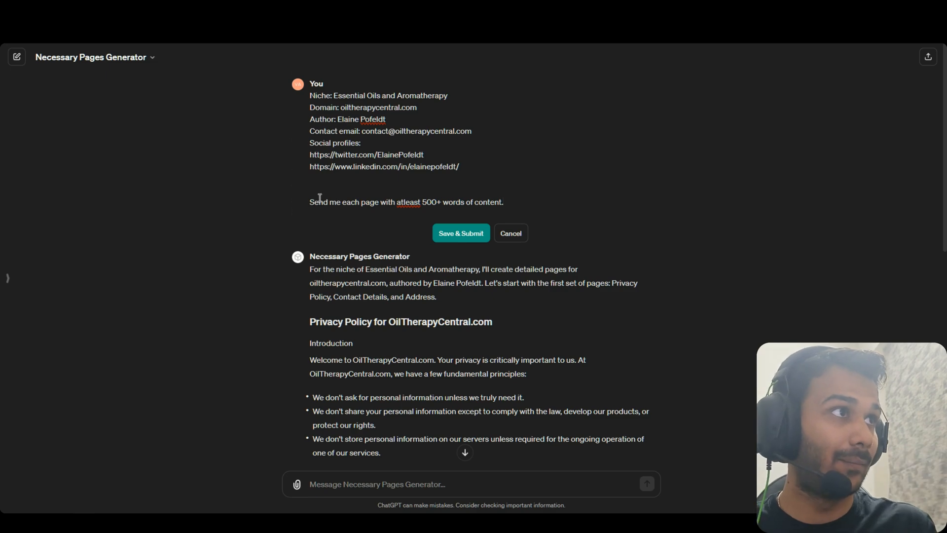
type("Write")
key("Delete")
key("Delete")
key("Delete")
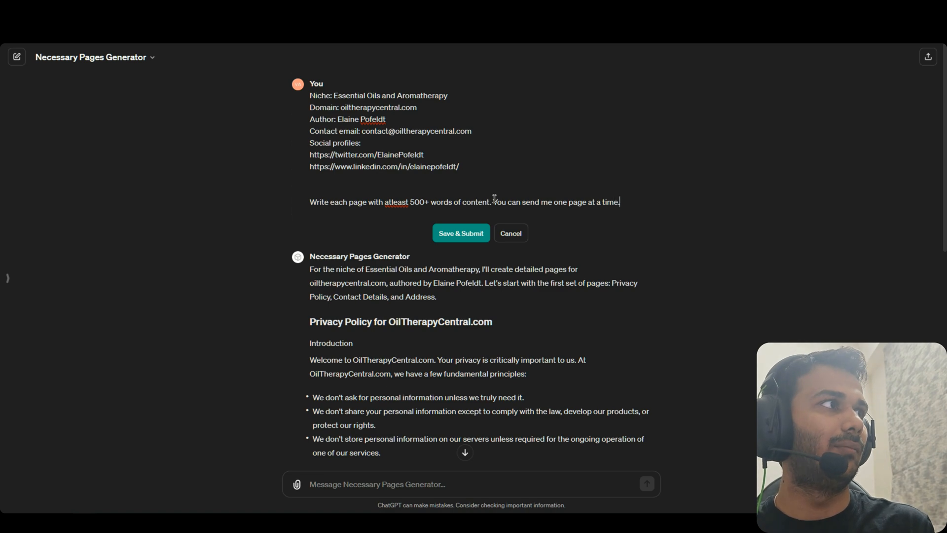
left_click(461, 232)
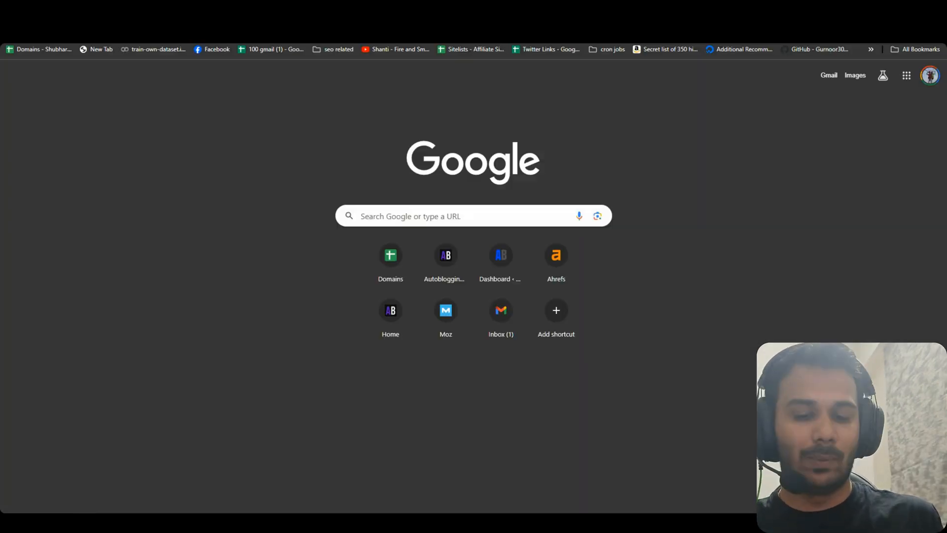
On brandcrowd.com, replace the old business name with 'Oil Therapy Central' and generate logos
type("brand")
key("Return")
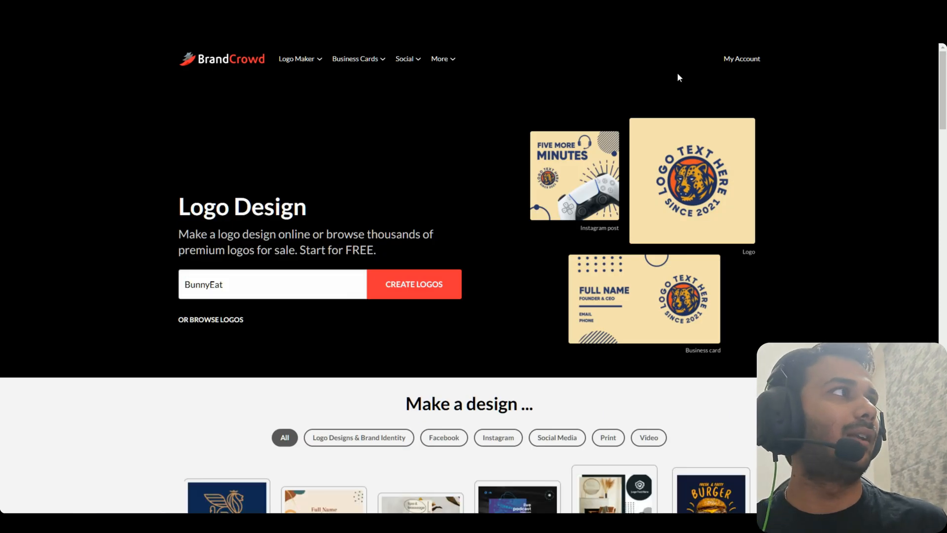
double_click(235, 300)
double_click(239, 290)
key("BackSpace")
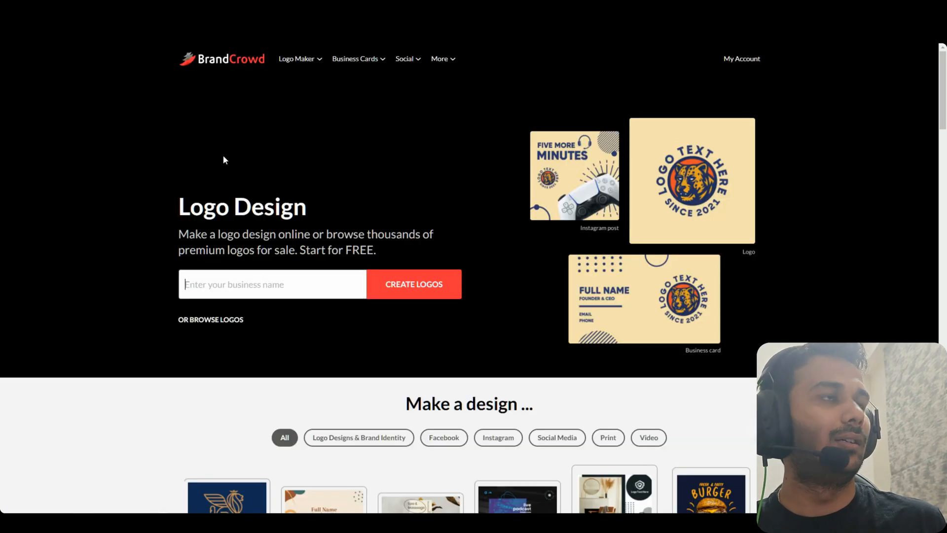
type("Oil Therapy Center")
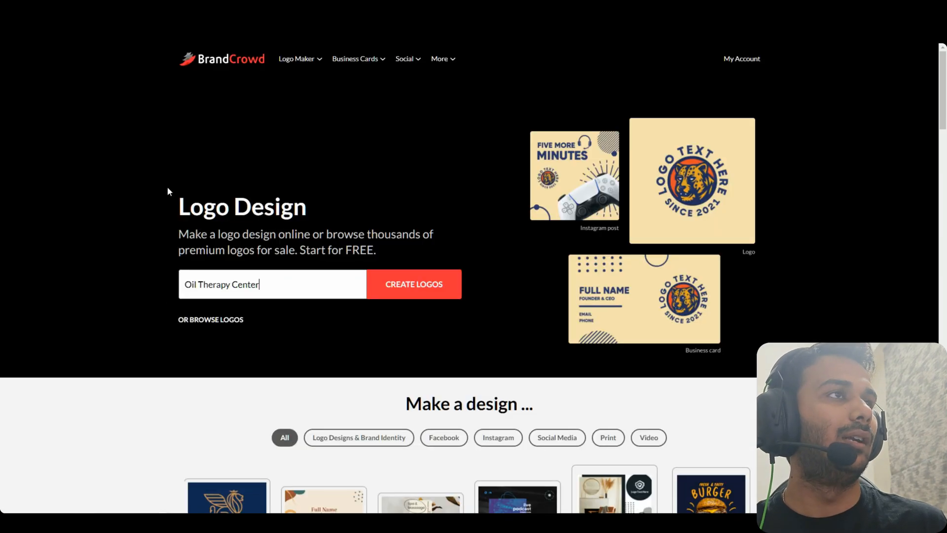
key("BackSpace")
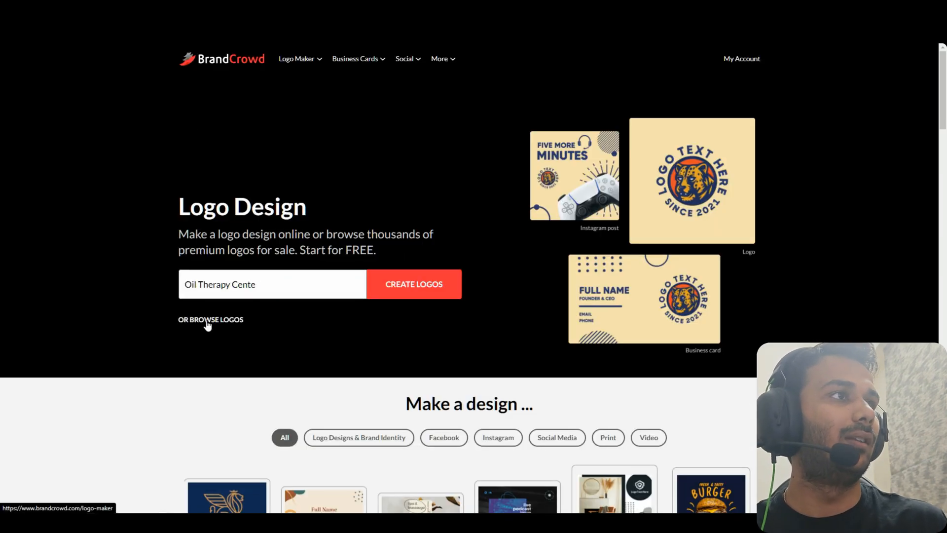
left_click(406, 288)
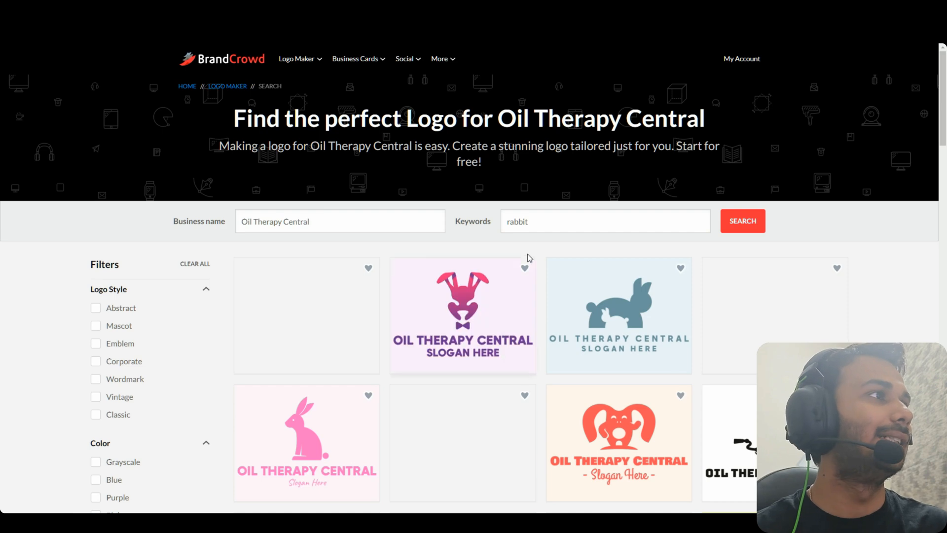
Search logos with keyword 'Oils' and open the oil-drop design in the editor
double_click(551, 221)
key("BackSpace")
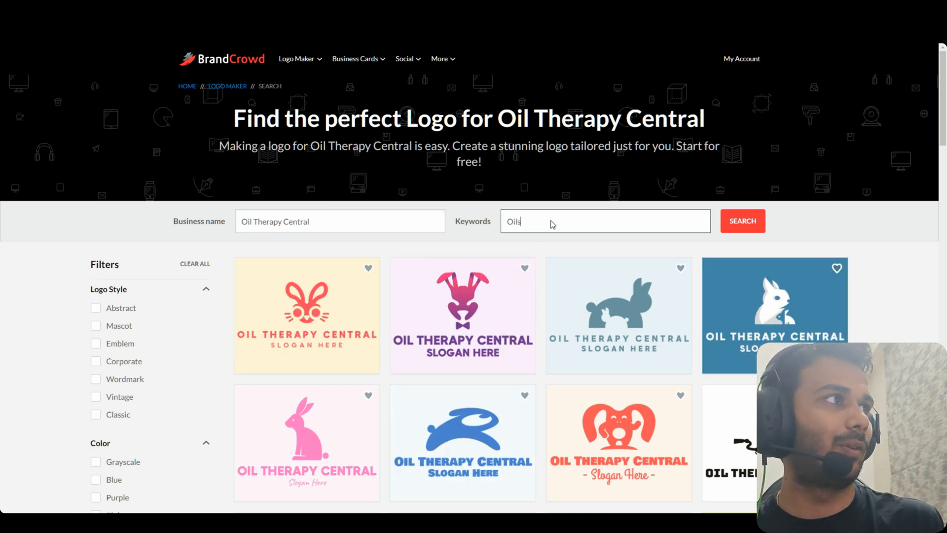
key("Return")
scroll(835, 209, "down", 3)
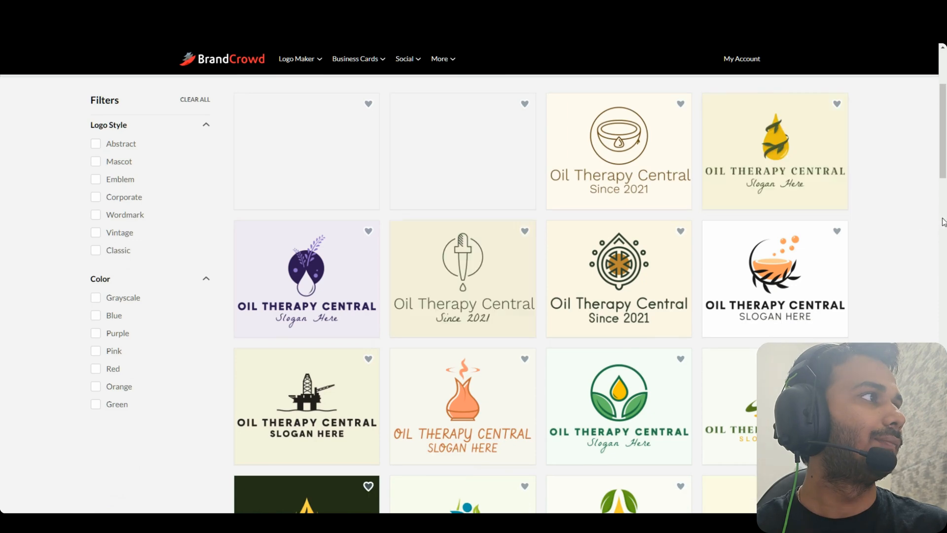
scroll(848, 255, "up", 2)
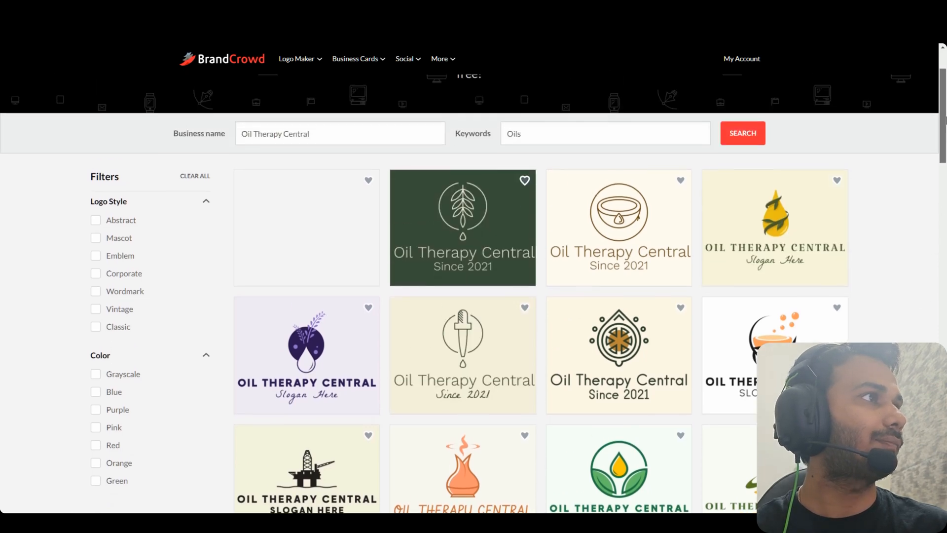
left_click(773, 226)
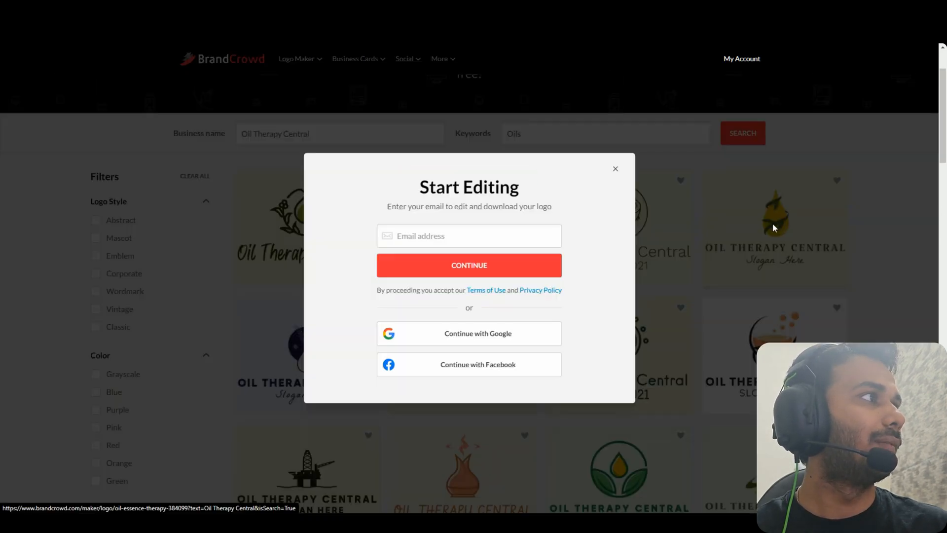
left_click(615, 169)
left_click(810, 243)
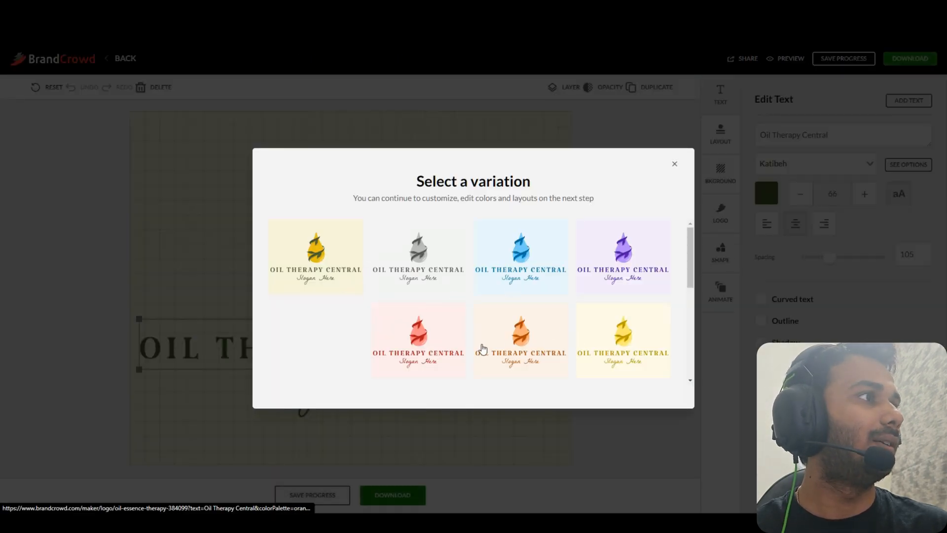
Pick the yellow variation, delete slogan and title, set a white background, and enlarge the drop
left_click(337, 269)
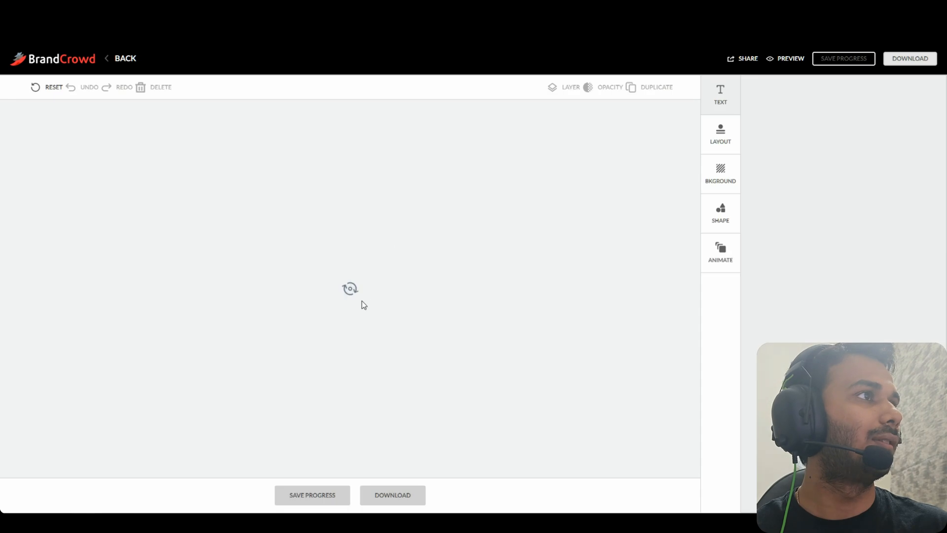
key("Delete")
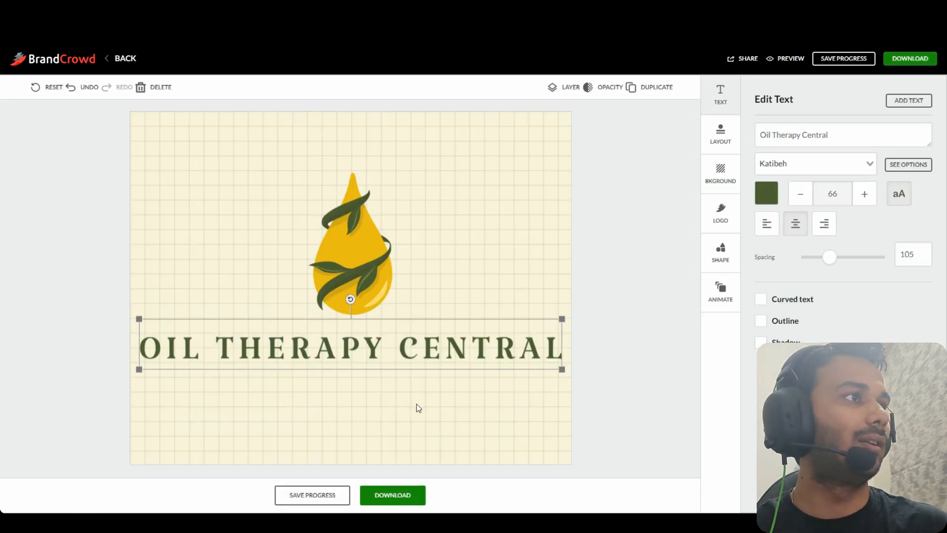
left_click(453, 355)
key("BackSpace")
key("Delete")
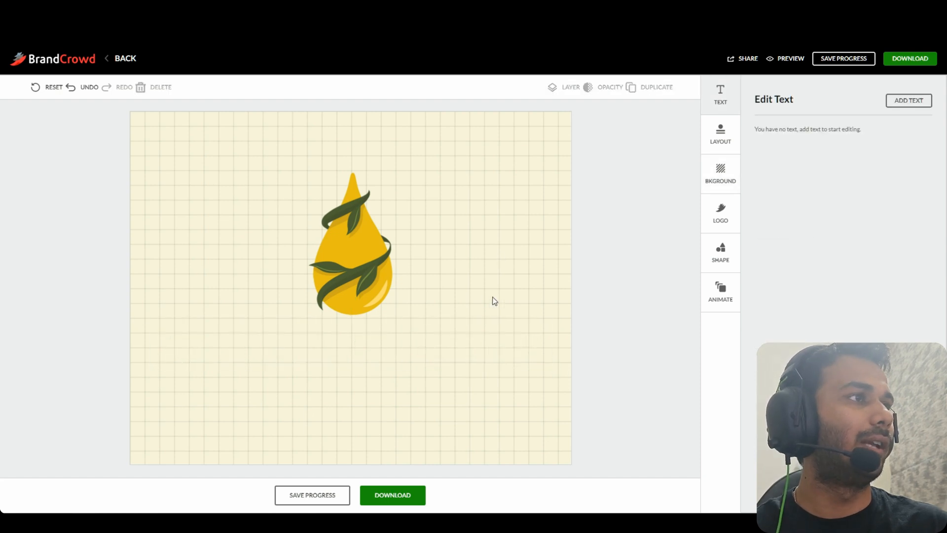
left_click(515, 387)
left_click(907, 267)
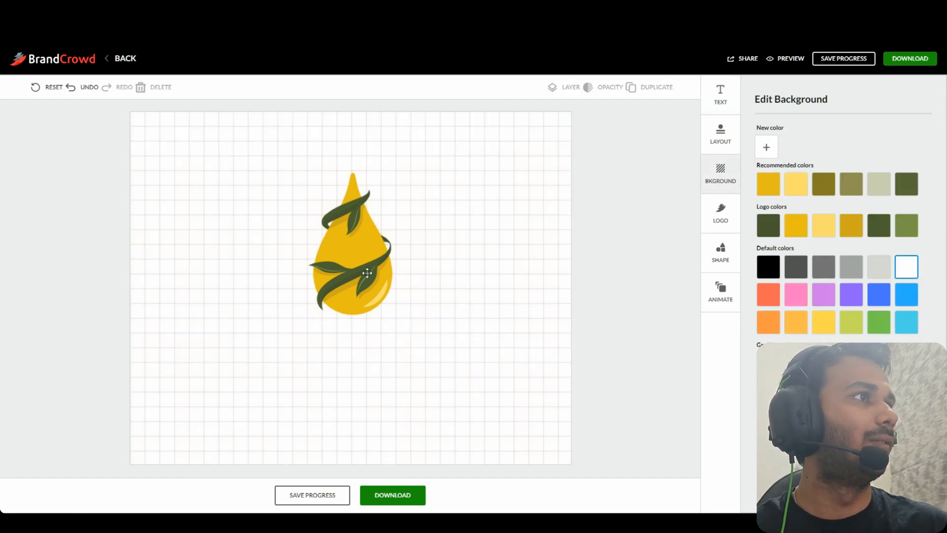
left_click_drag(367, 272, 359, 313)
left_click_drag(385, 213, 421, 152)
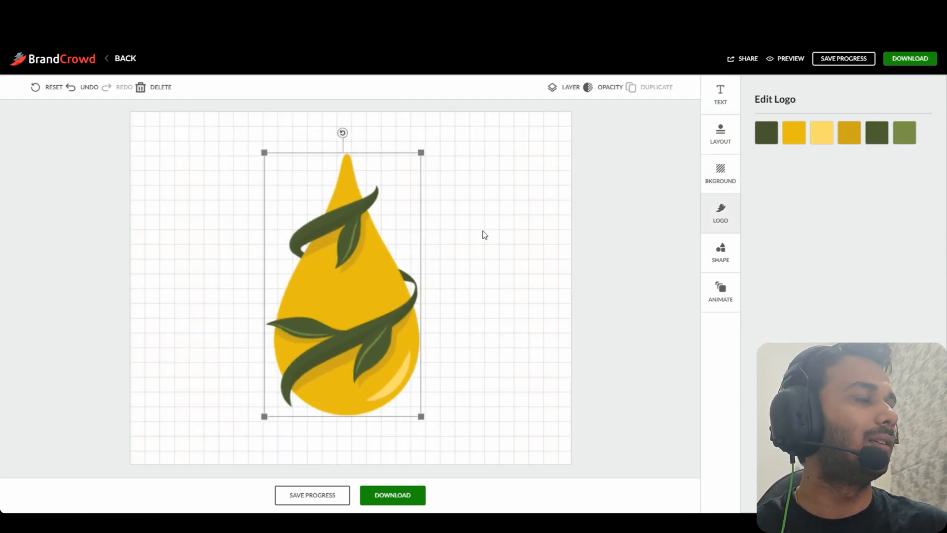
left_click_drag(422, 416, 469, 423)
left_click(475, 422)
Capture the logo with Lightshot, save it, and paste it into remove.bg
key("Print")
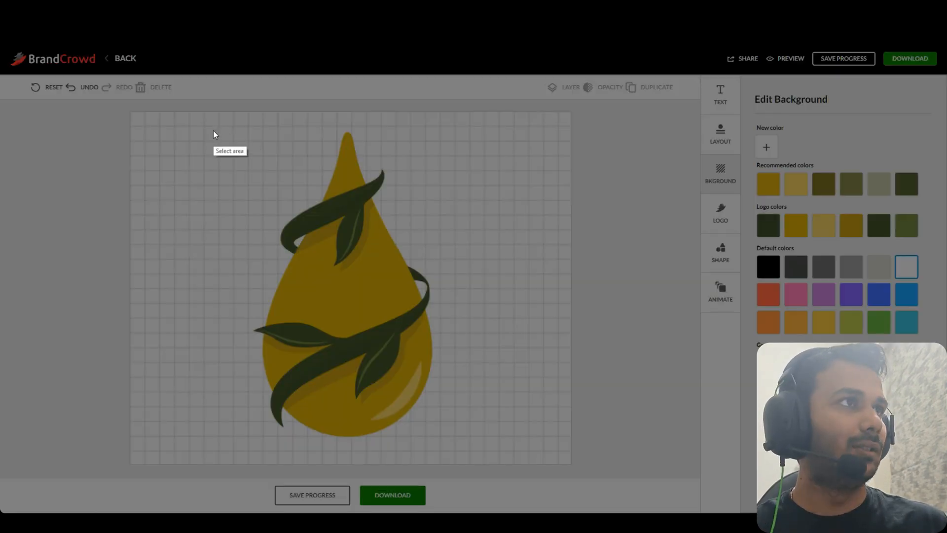
mouse_move(215, 115)
left_mouse_down()
mouse_move(440, 324)
mouse_move(477, 448)
mouse_move(466, 450)
left_mouse_up()
left_click(443, 460)
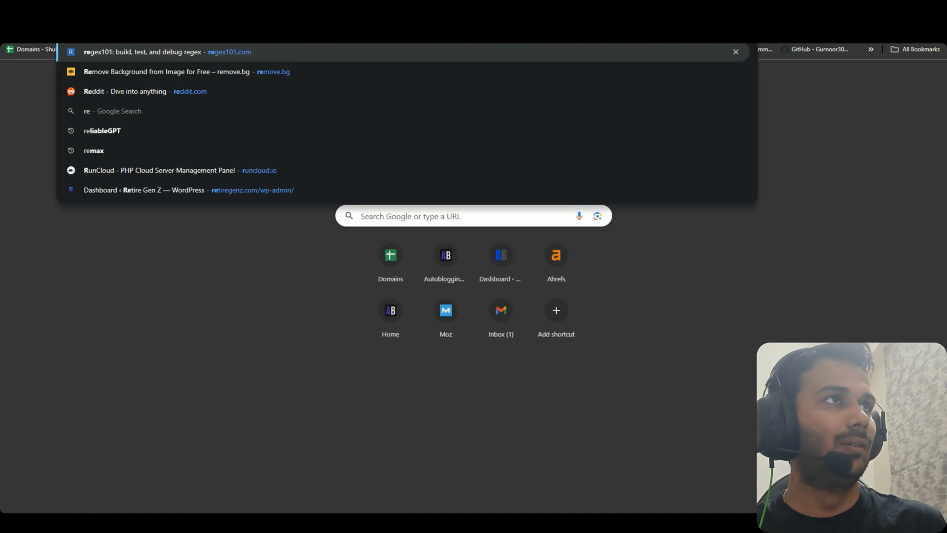
type("move")
key("Return")
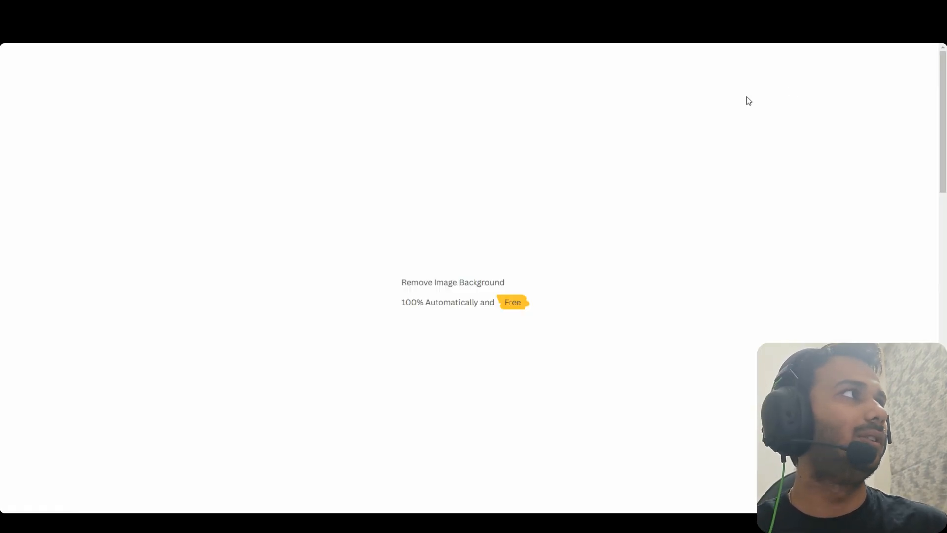
key("ctrl+v")
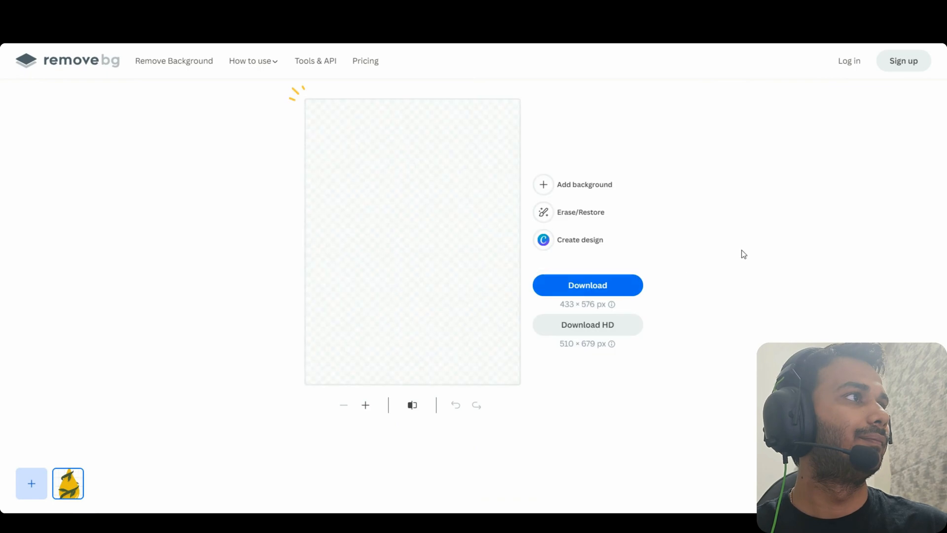
Download the background-free oil-drop PNG from remove.bg and confirm the save
left_click(625, 291)
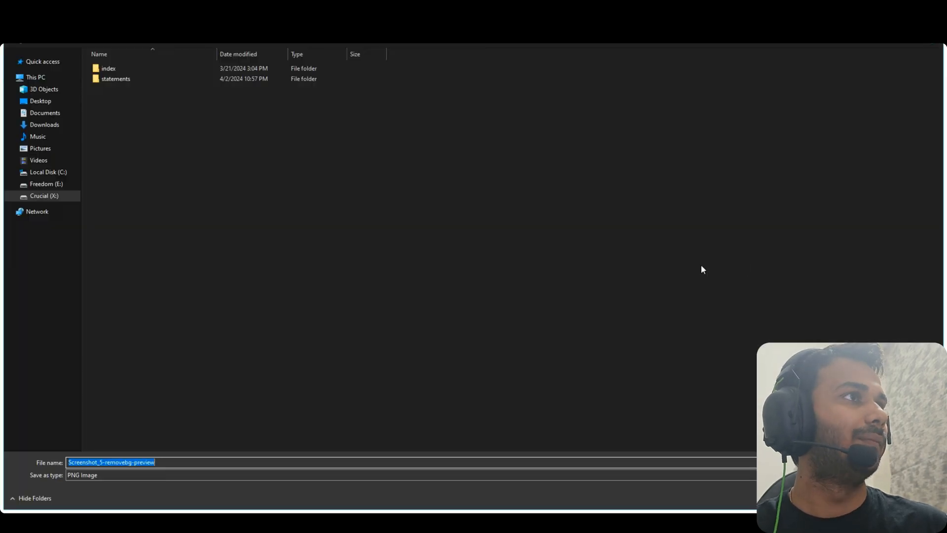
key("Return")
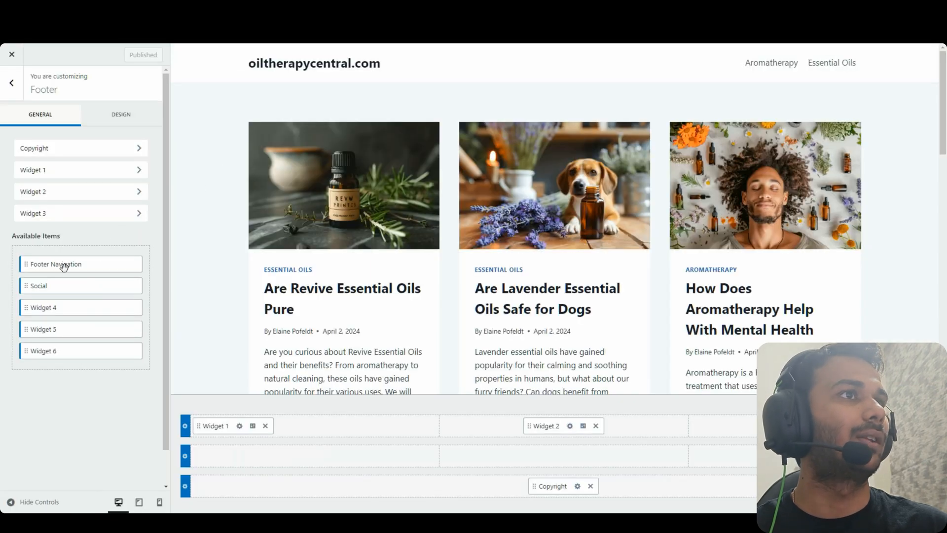
Upload the oil-drop image as the header logo with a 76 px maximum width
left_click(11, 83)
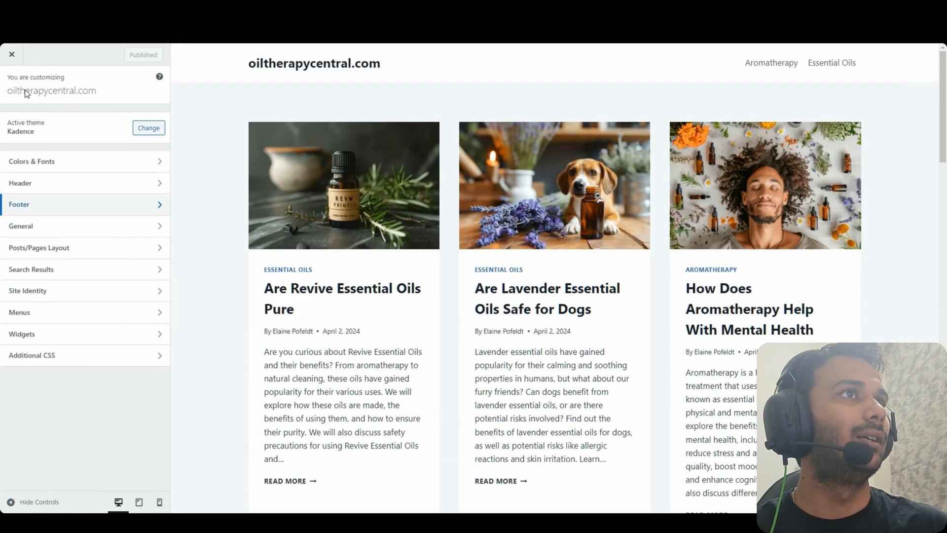
left_click(69, 191)
left_click(65, 152)
left_click(94, 162)
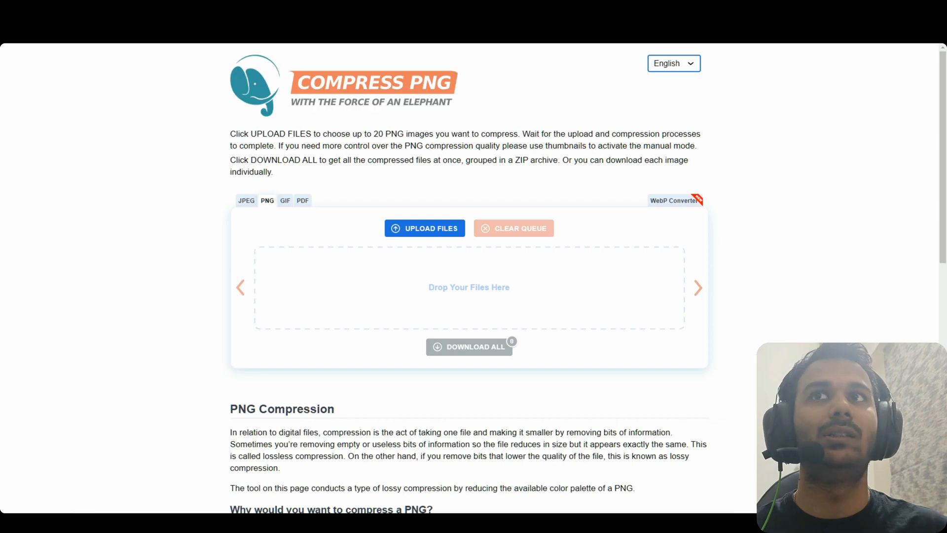
left_click_drag(451, 220, 464, 237)
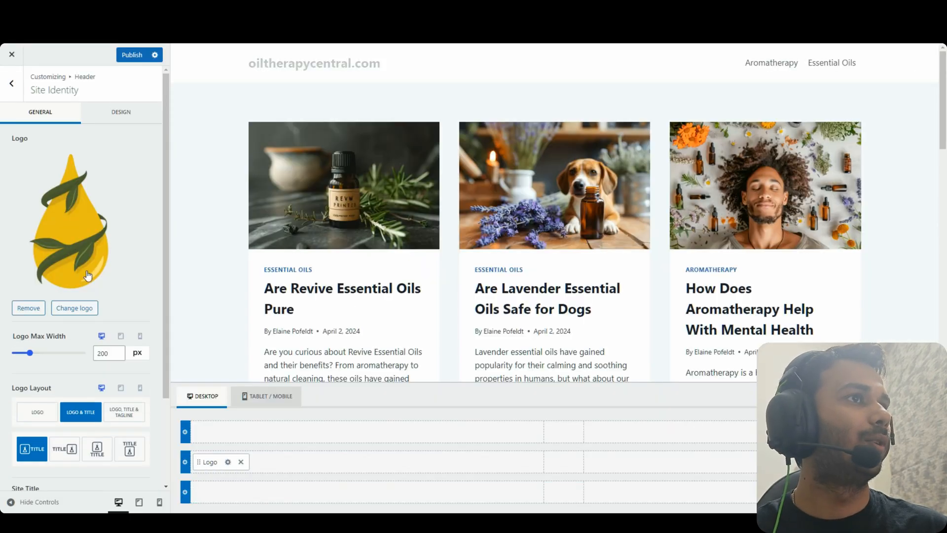
left_click_drag(31, 354, 21, 355)
scroll(213, 311, "down", 5)
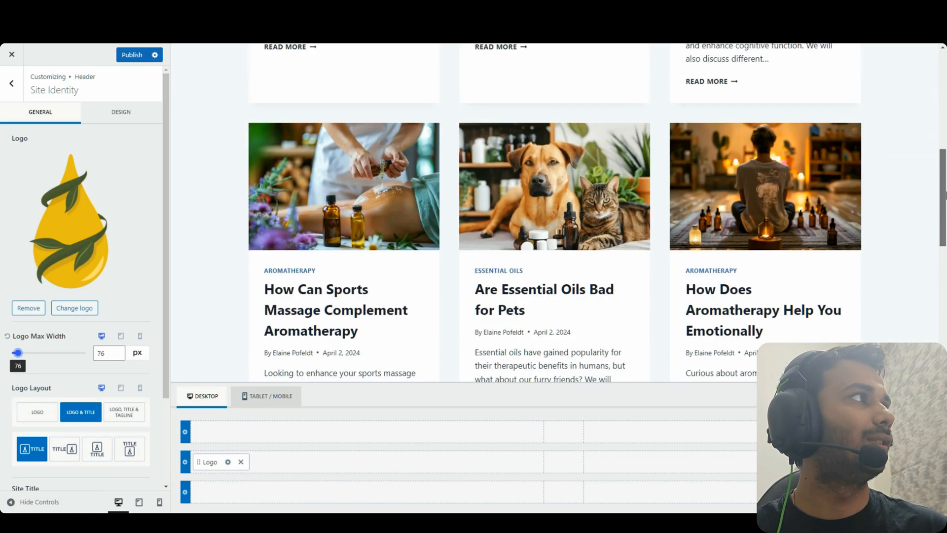
scroll(212, 310, "up", 4)
scroll(63, 352, "down", 2)
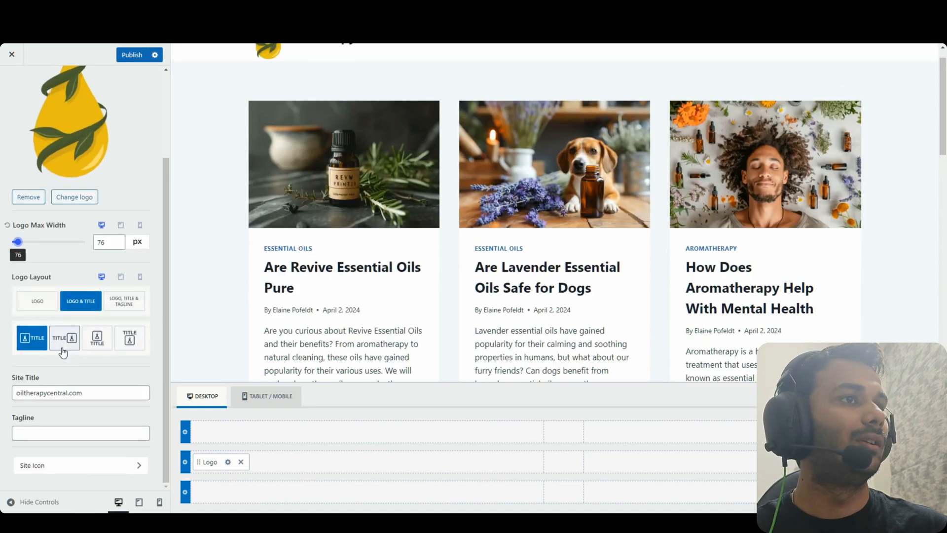
Set the same oil-drop image as the site icon without cropping
left_click(55, 465)
left_click(63, 238)
scroll(732, 212, "up", 7)
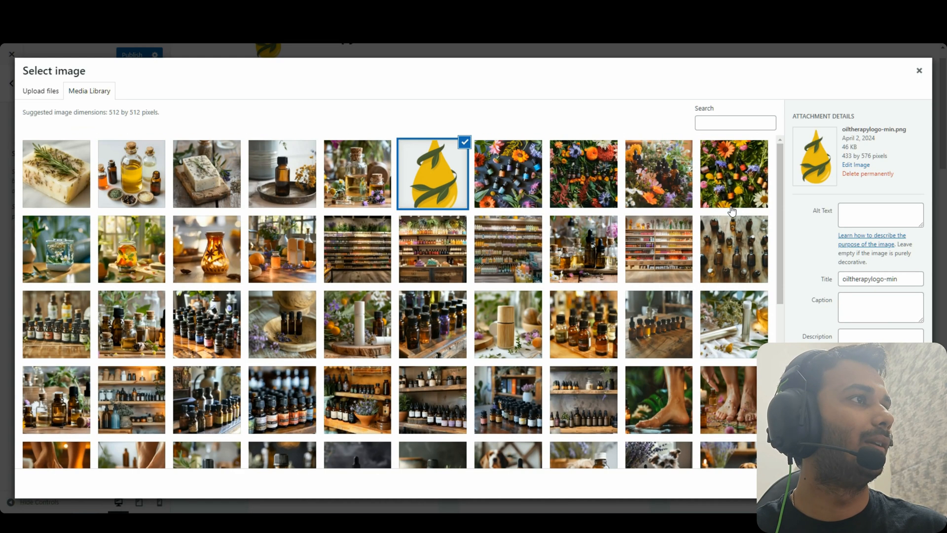
left_click(911, 483)
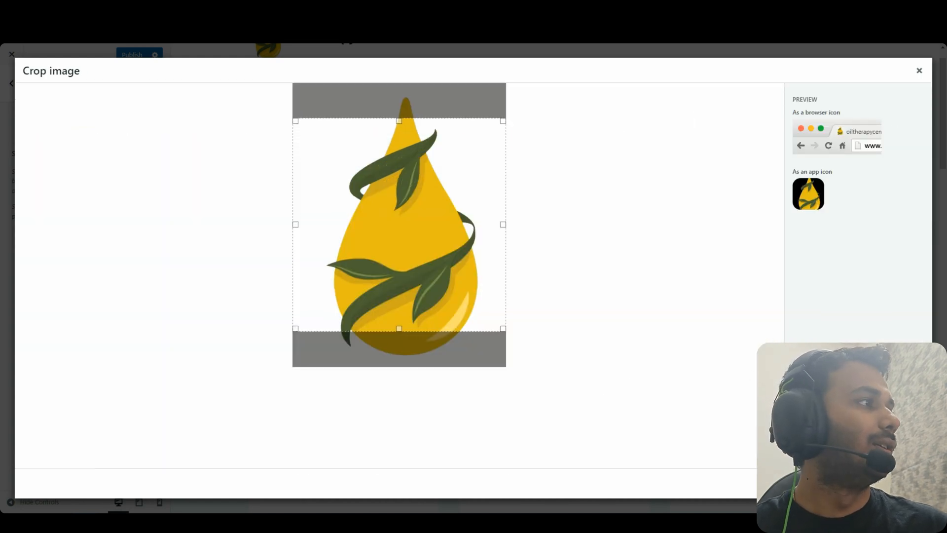
left_click(847, 483)
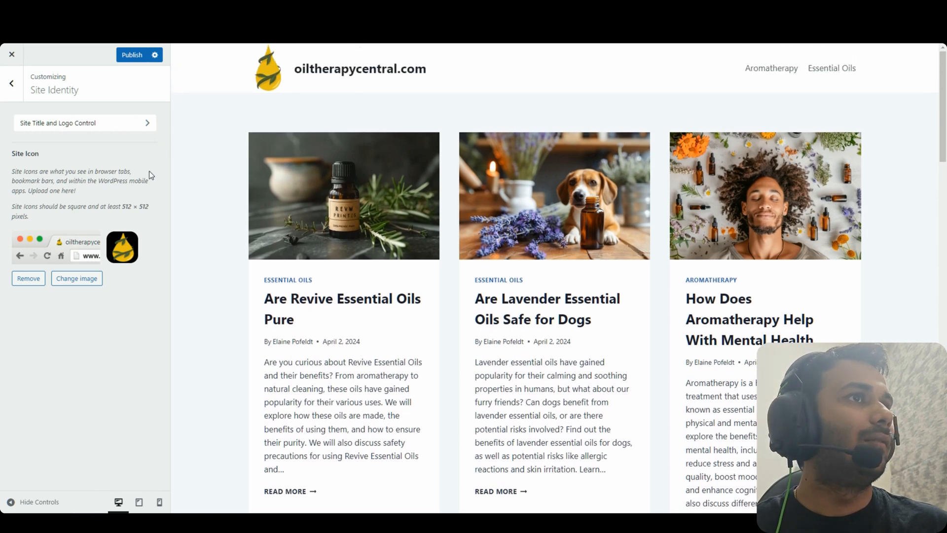
left_click(19, 84)
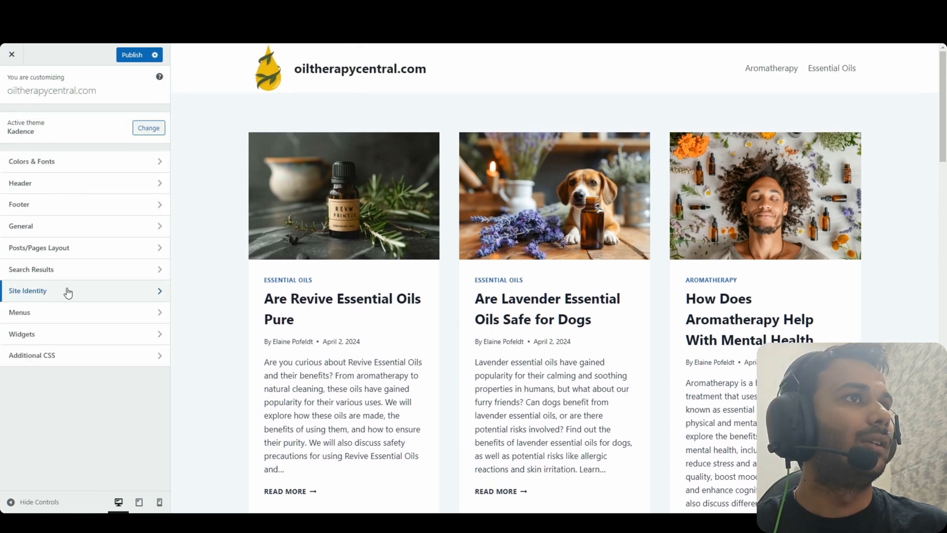
left_click(67, 291)
Rename the site title to 'Oil Therapy Central' and show logo, title and tagline in the header
left_click(82, 125)
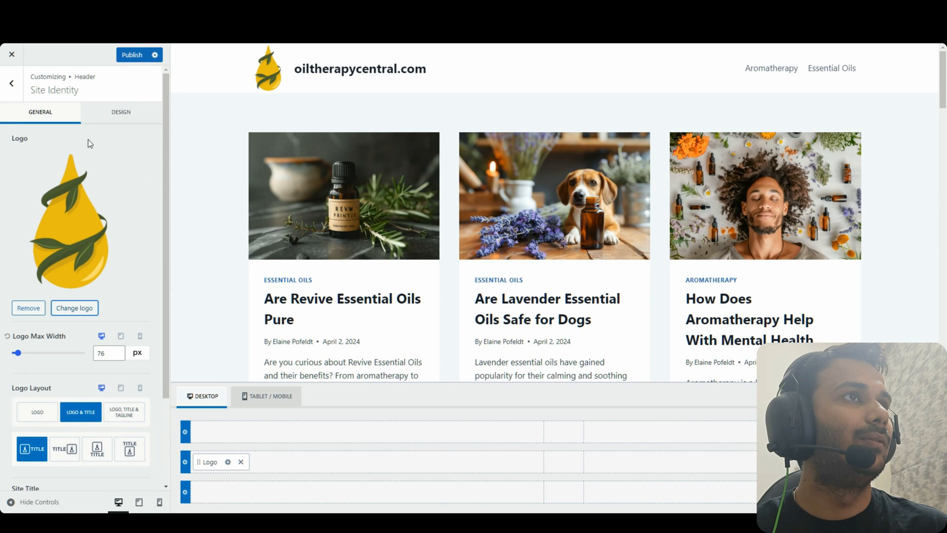
scroll(74, 309, "down", 2)
left_click(65, 431)
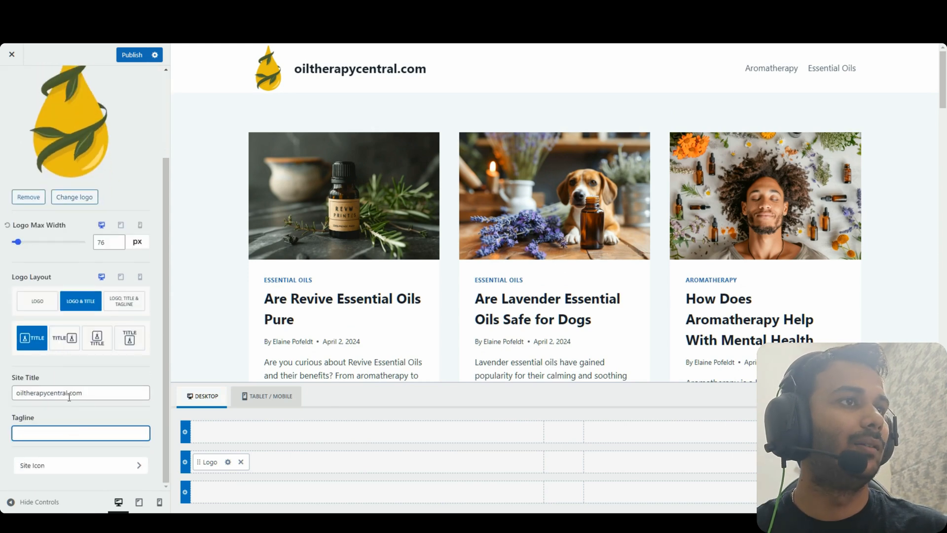
left_click_drag(69, 394, 84, 393)
key("BackSpace")
type("Oil Therapy Central")
left_click(124, 301)
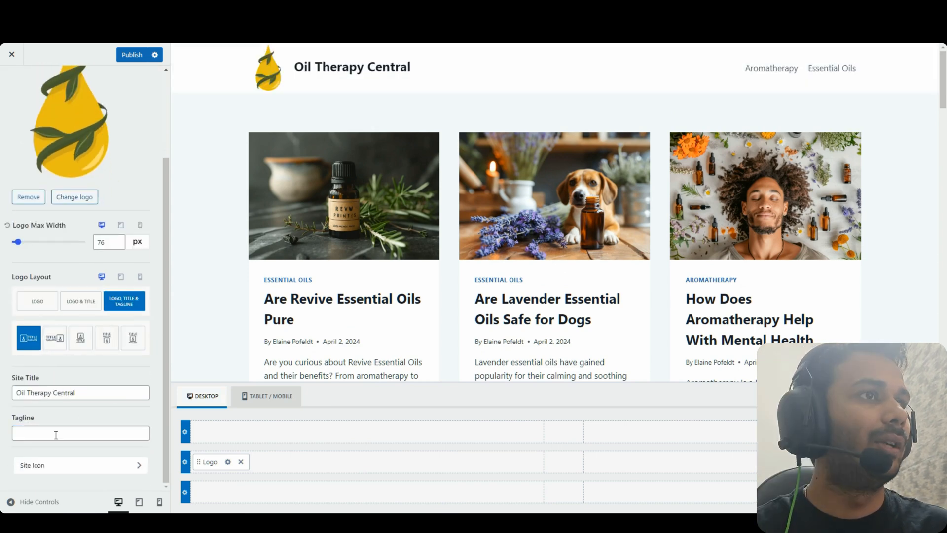
Write an author-byline tagline starting with 'By' followed by the pasted author's name
left_click(82, 431)
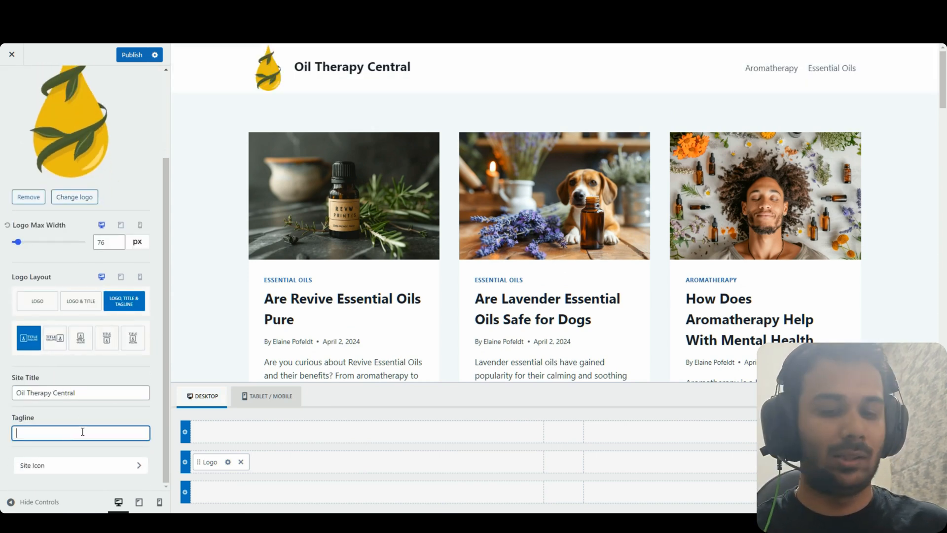
type("By")
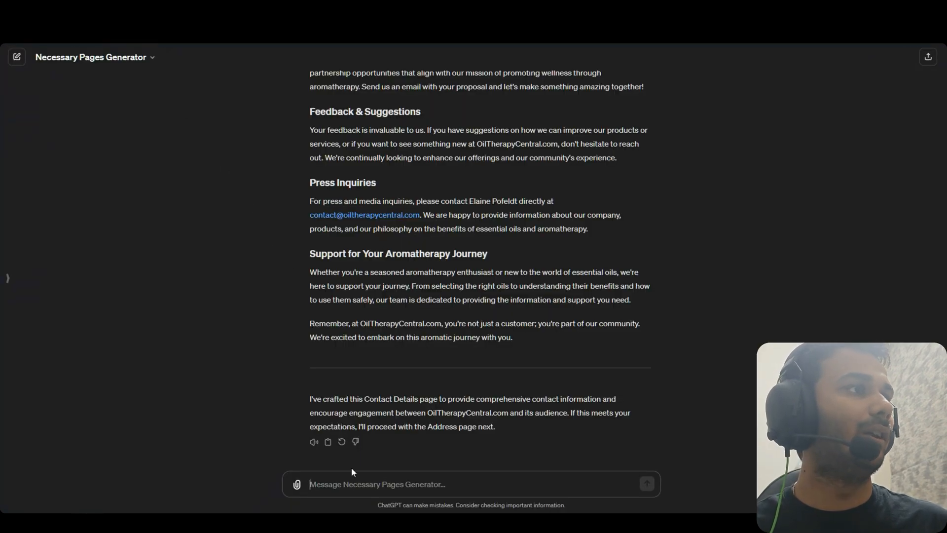
type("Y")
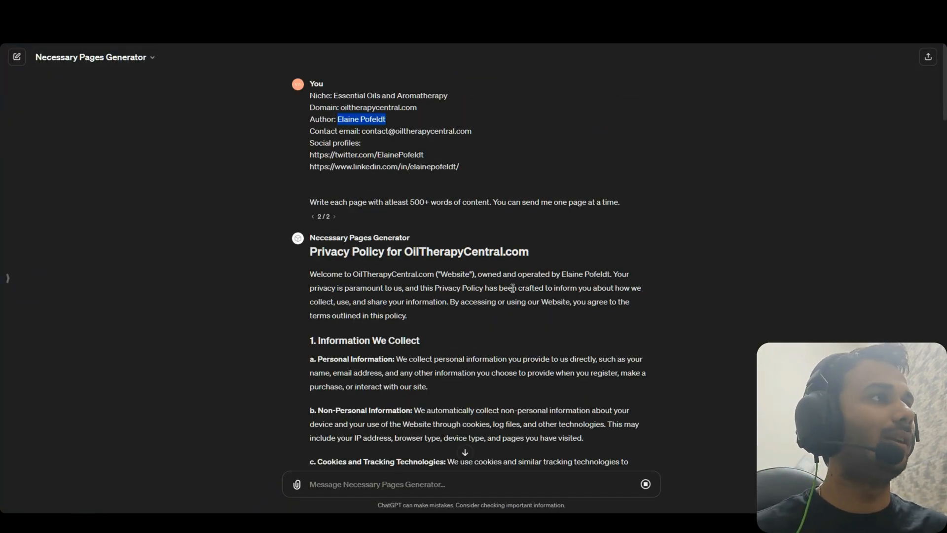
scroll(513, 287, "down", 20)
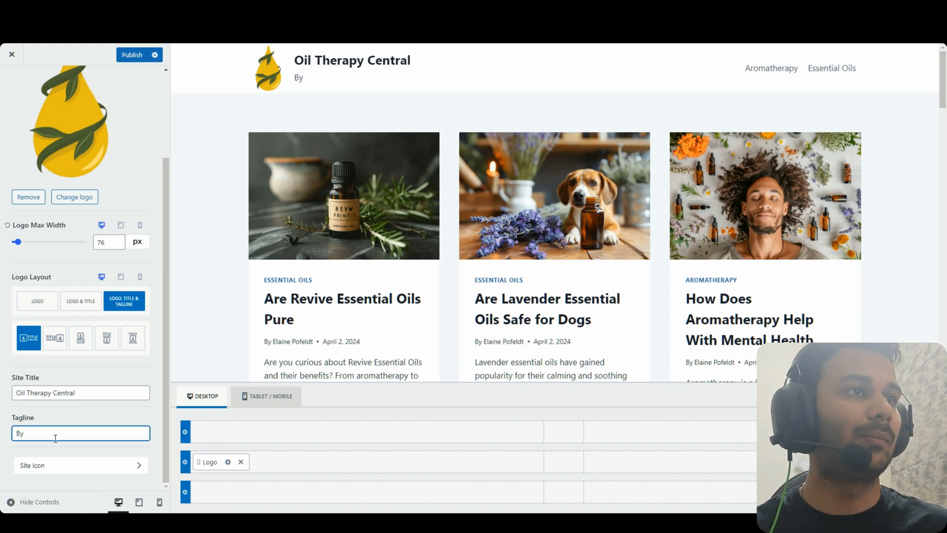
type("Elaine Pofeldt")
double_click(87, 436)
left_click(87, 436)
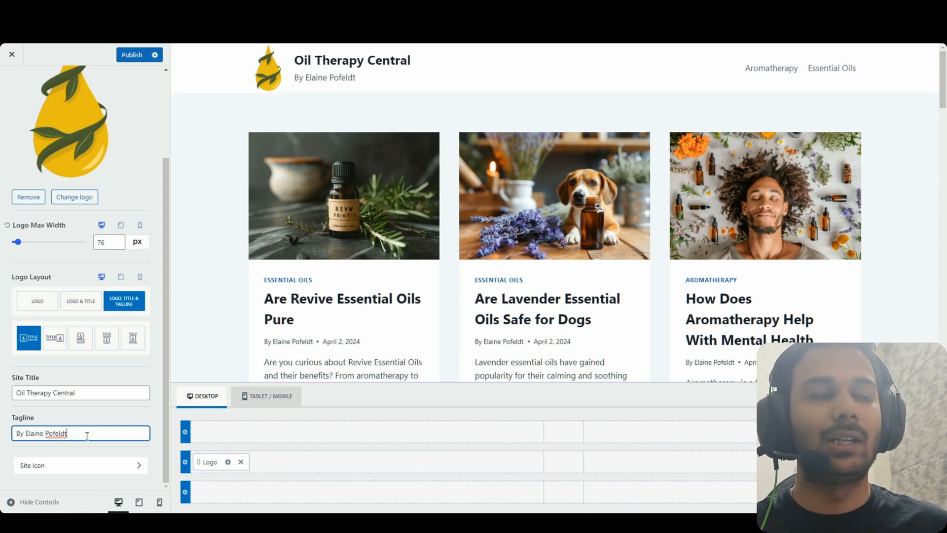
triple_click(87, 436)
double_click(104, 433)
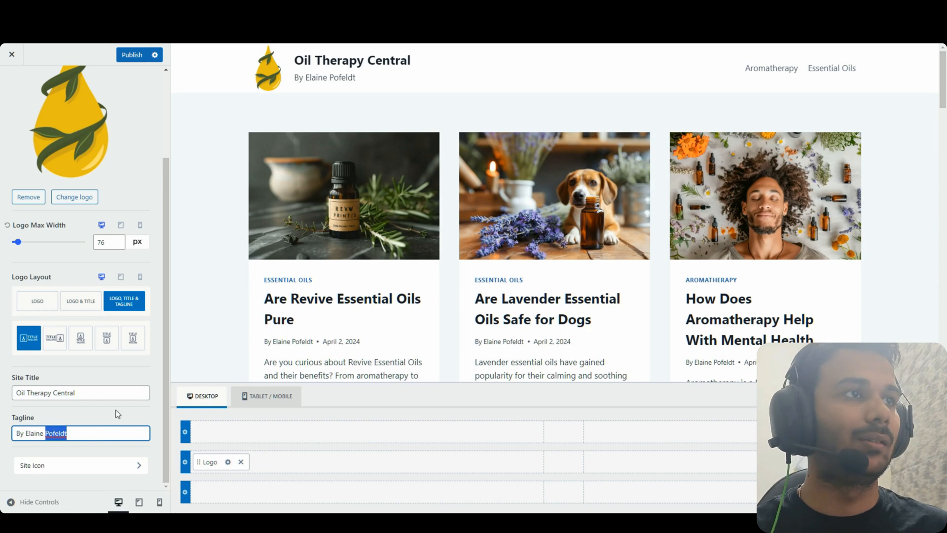
left_click(89, 429)
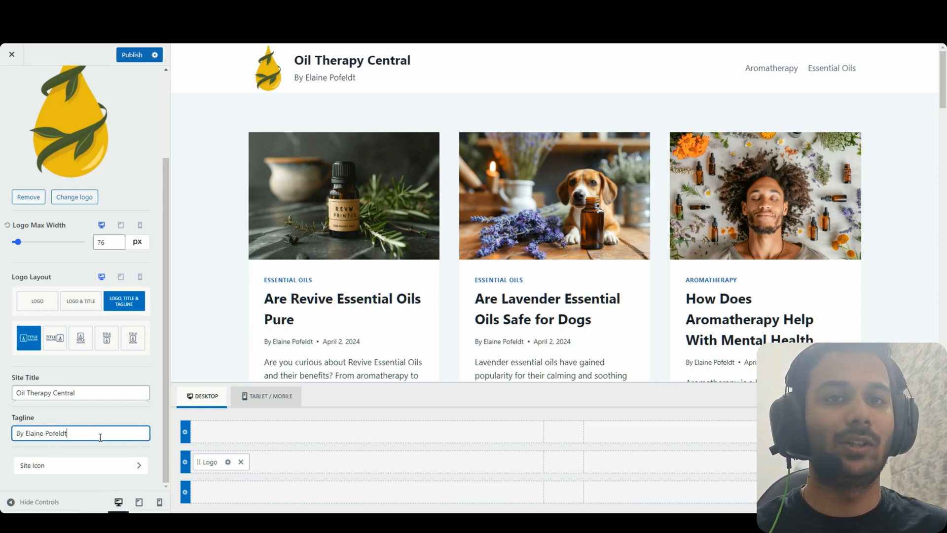
Publish the header changes and return to the main Customizer sections
mouse_move(943, 80)
left_mouse_down()
mouse_move(943, 355)
mouse_move(944, 74)
left_mouse_up()
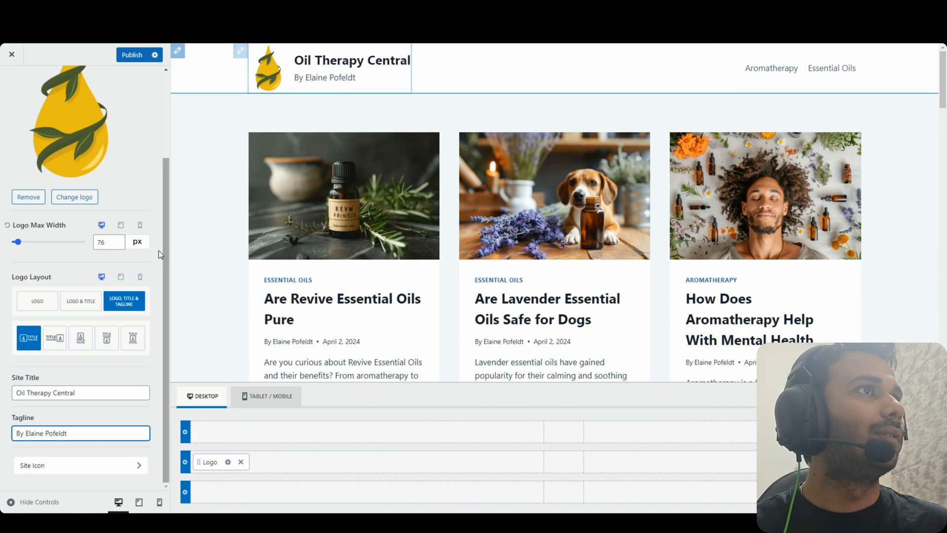
scroll(74, 424, "up", 3)
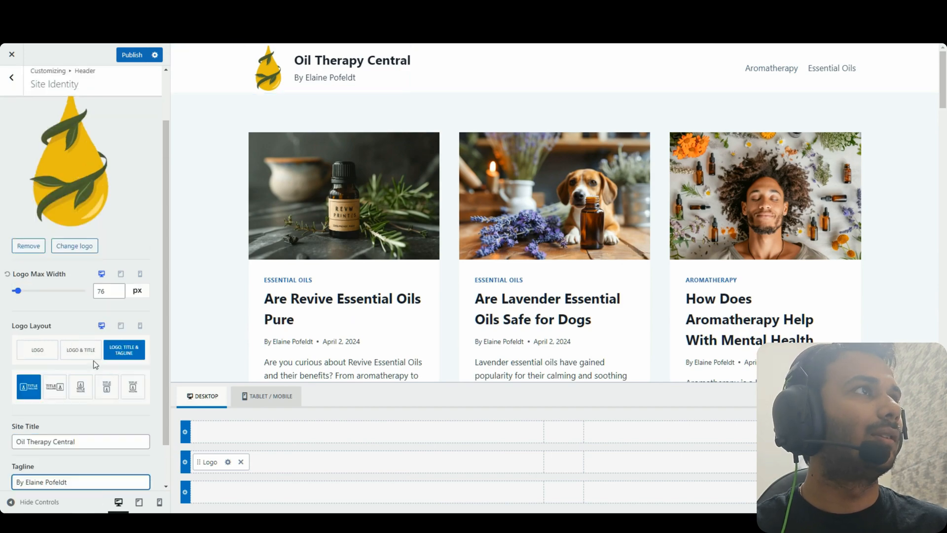
left_click(11, 83)
left_click(132, 54)
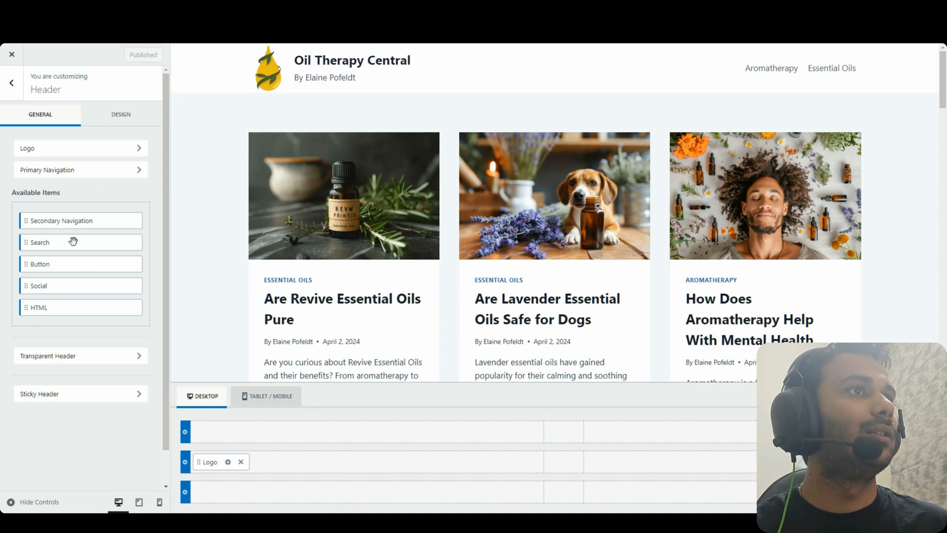
left_click(11, 83)
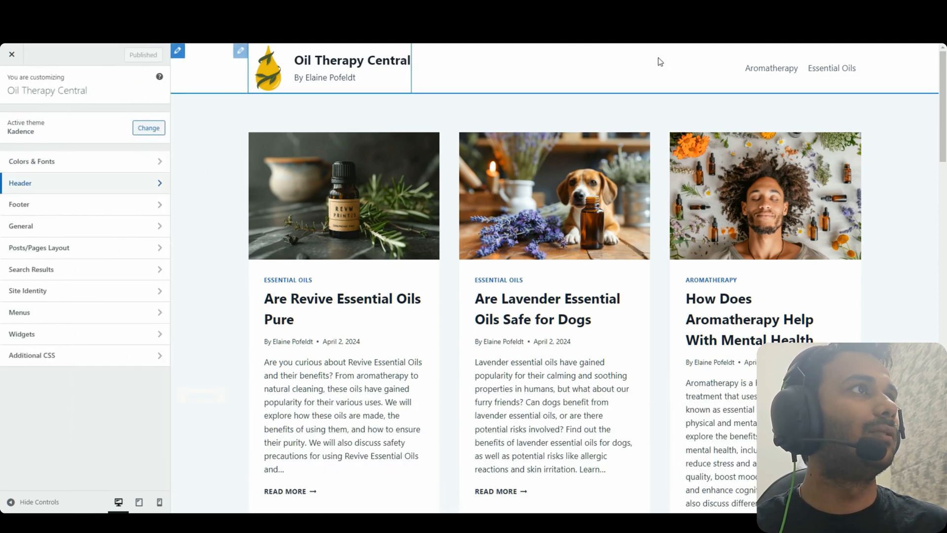
Search 'color picker' in a new Chrome tab to reach imagecolorpicker.com
key("ctrl+t")
left_click(296, 34)
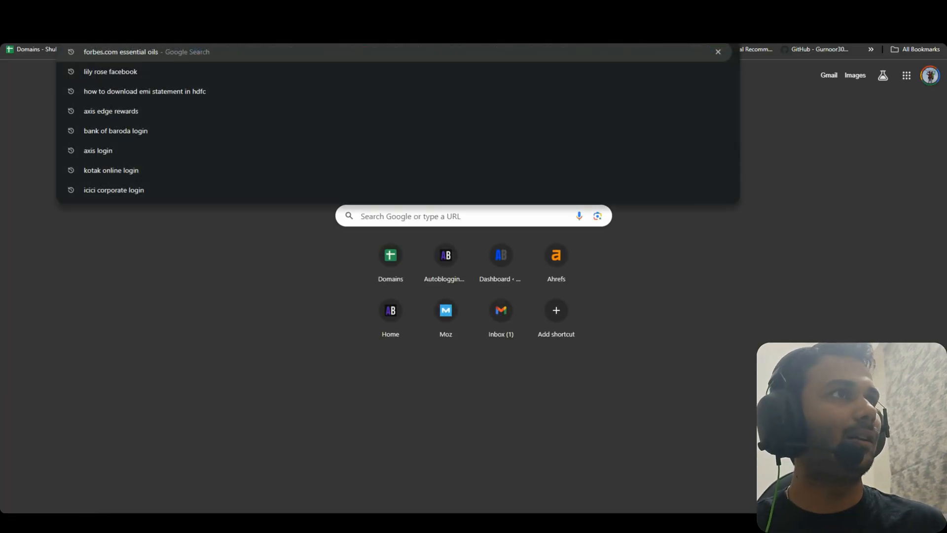
type("color")
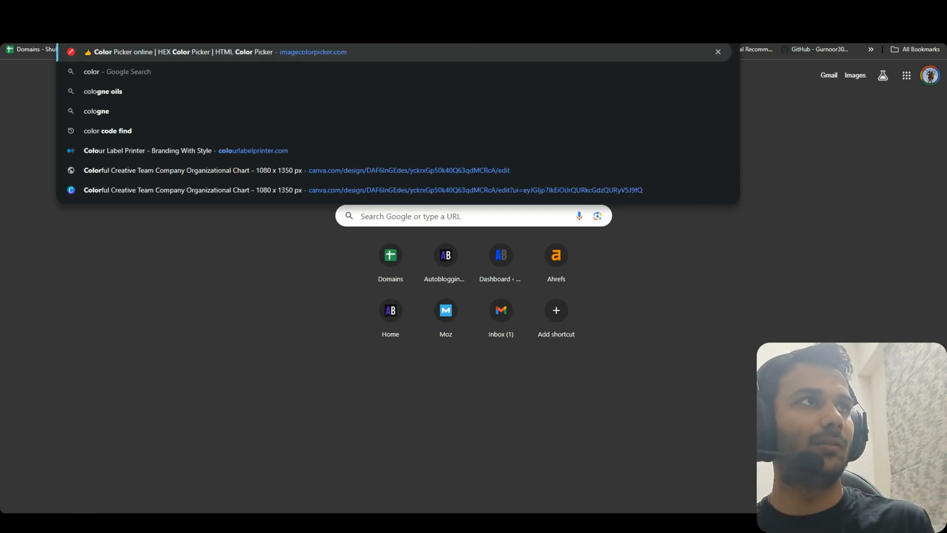
type(" picker")
key("Return")
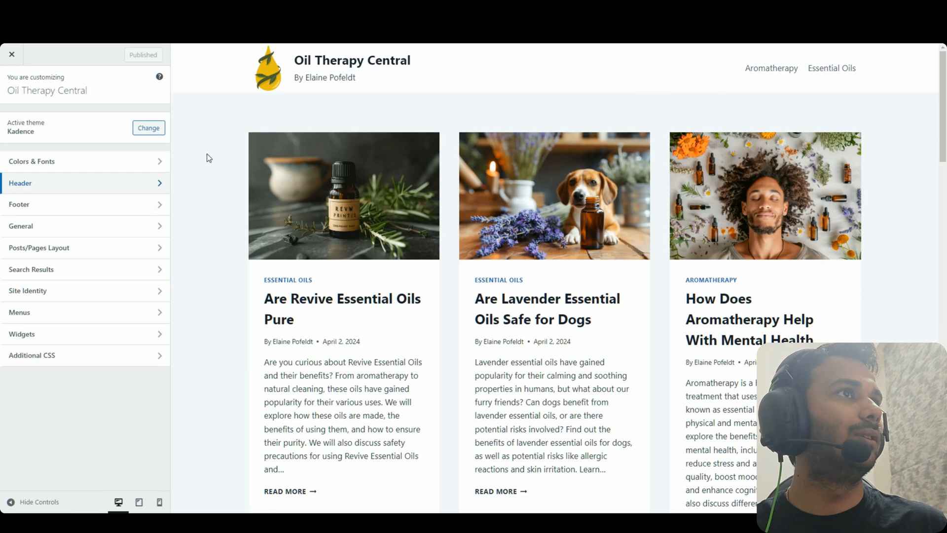
Set the first three Global Palette colours to gold B39D2C, a darker olive-gold and dark brown 312E1E
left_click(84, 163)
left_click(64, 119)
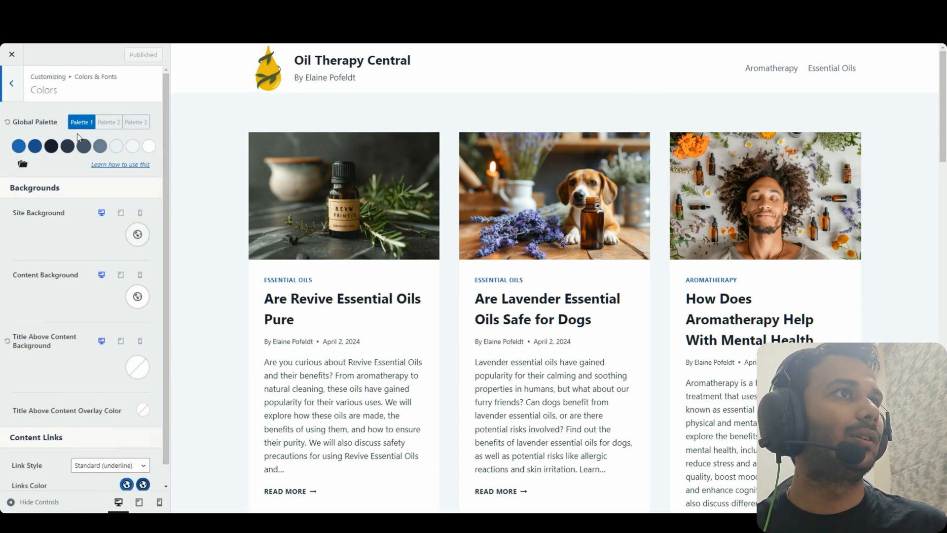
left_click(18, 146)
double_click(27, 247)
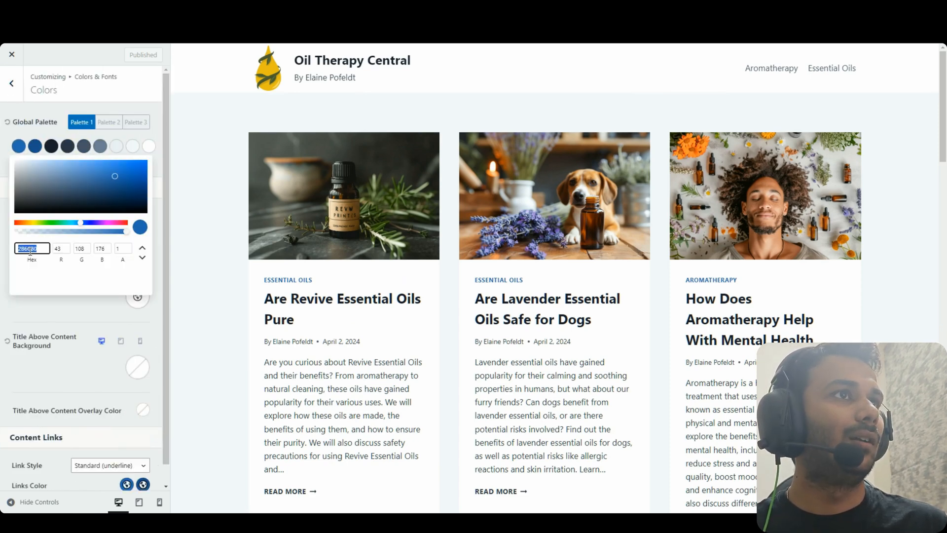
type("B39D2C")
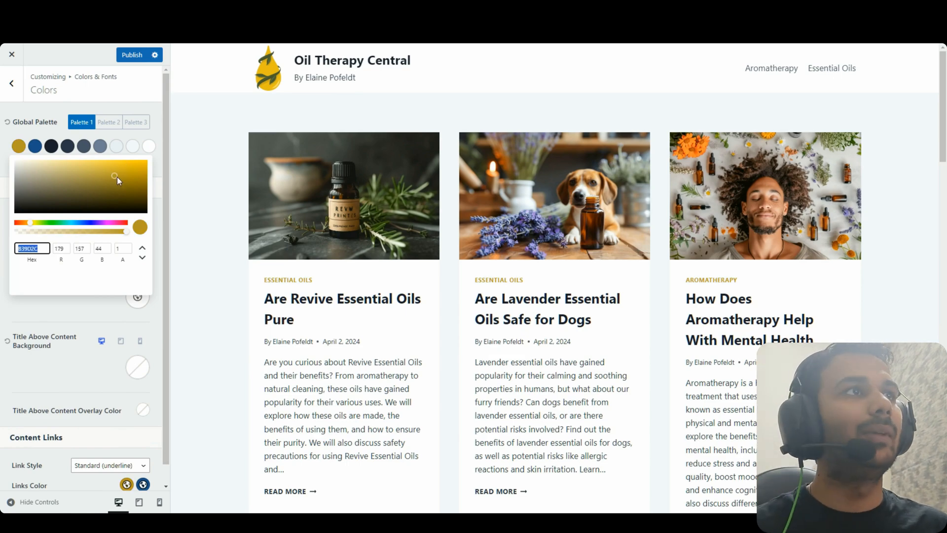
left_click(35, 146)
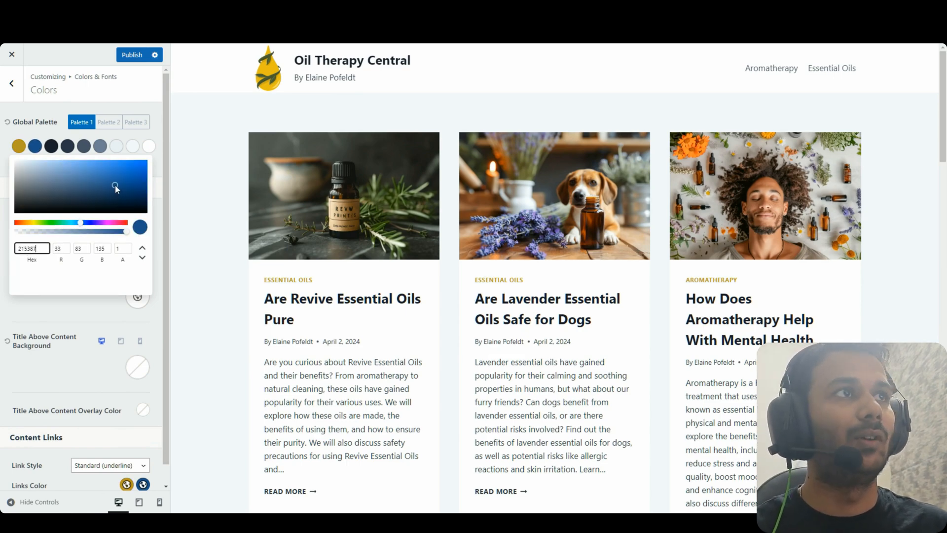
key("ctrl+a")
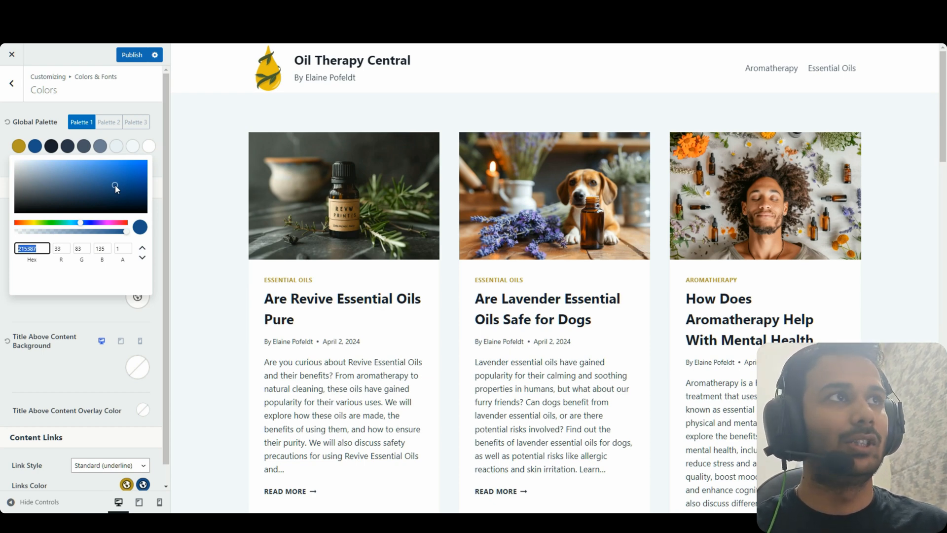
key("ctrl+v")
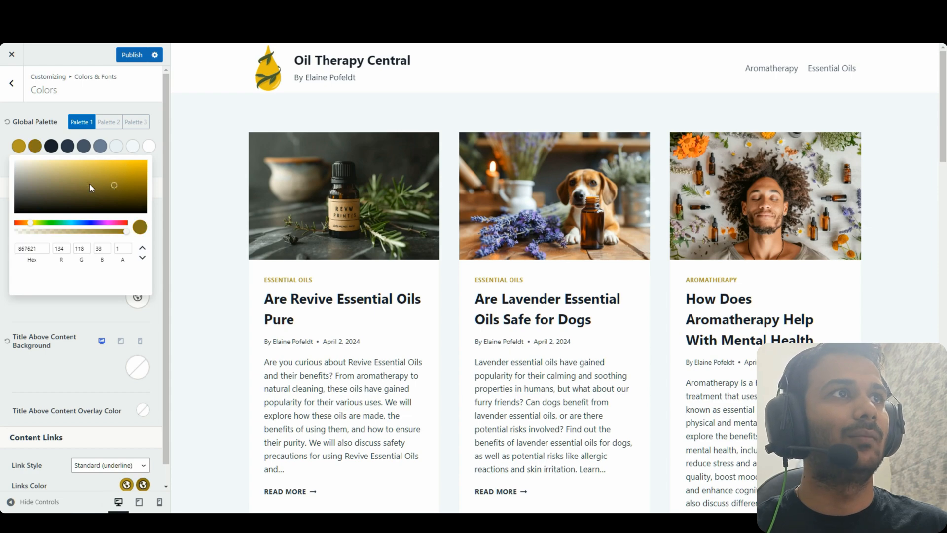
left_click(54, 154)
key("ctrl+a")
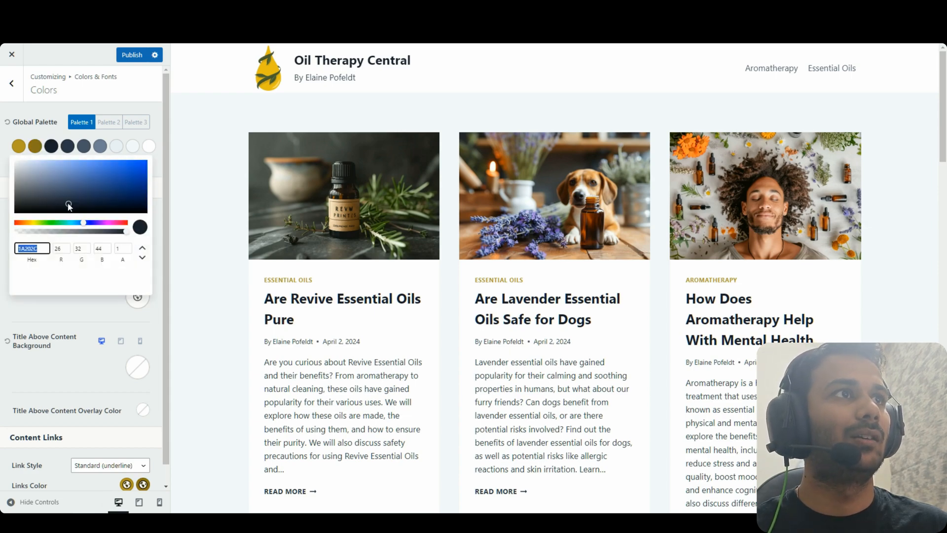
type("312E1E")
Set the remaining palette swatches to olive-brown, olive and cream FFFEFA
left_click(69, 151)
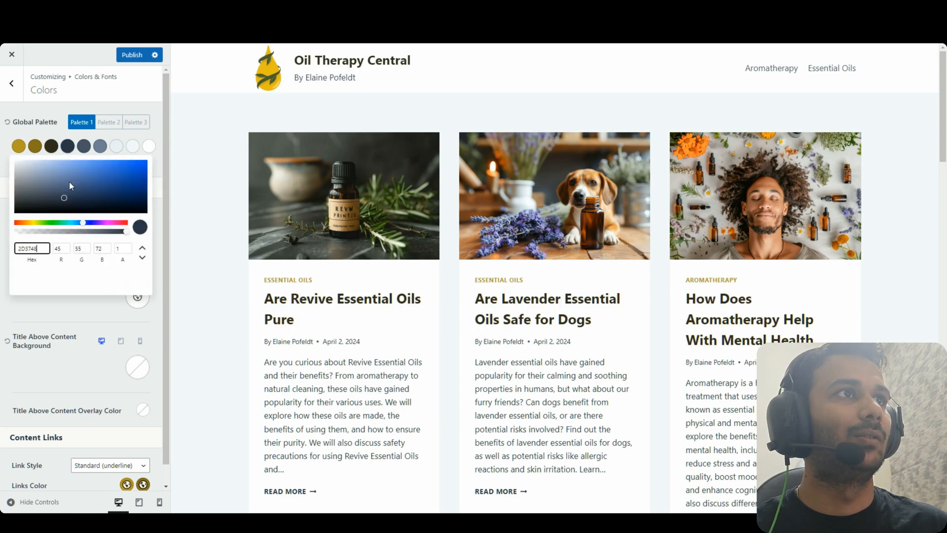
key("ctrl+a")
key("ctrl+v")
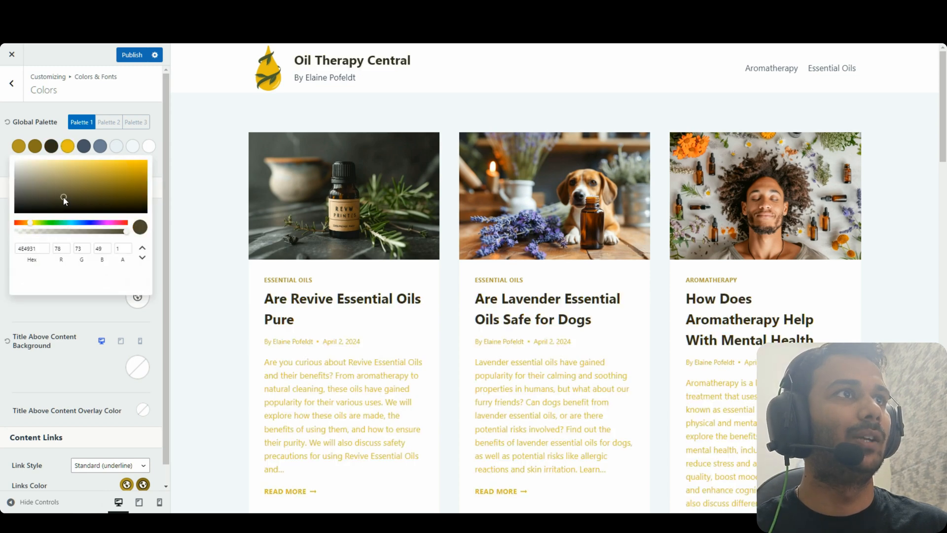
left_click(84, 148)
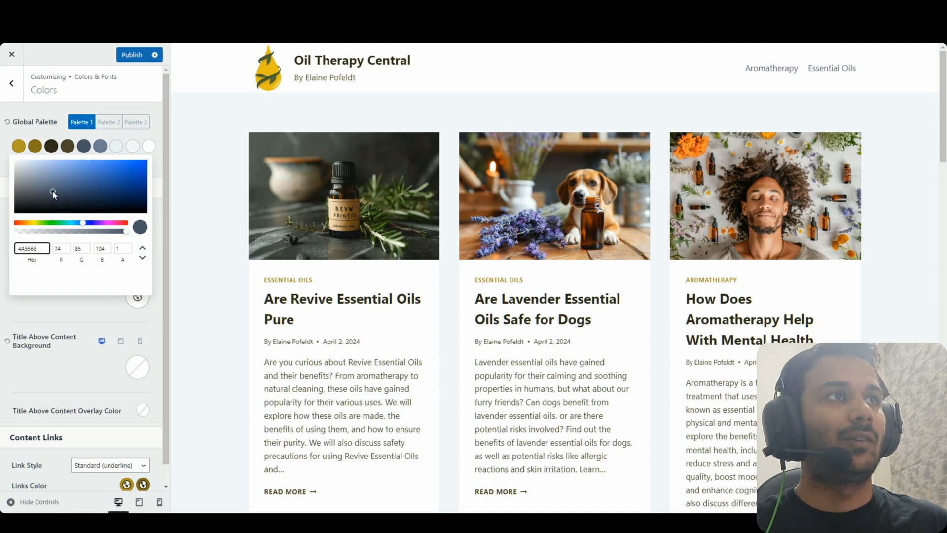
key("ctrl+a")
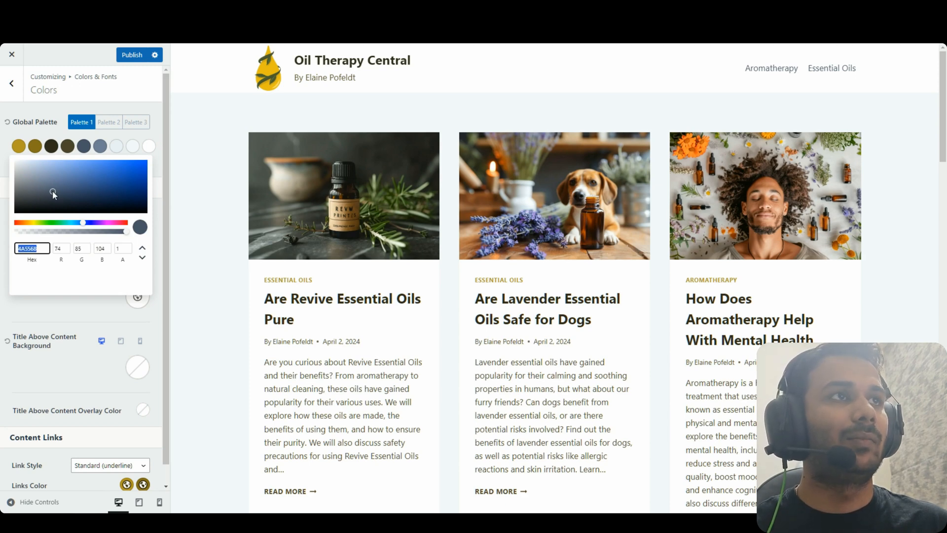
key("ctrl+v")
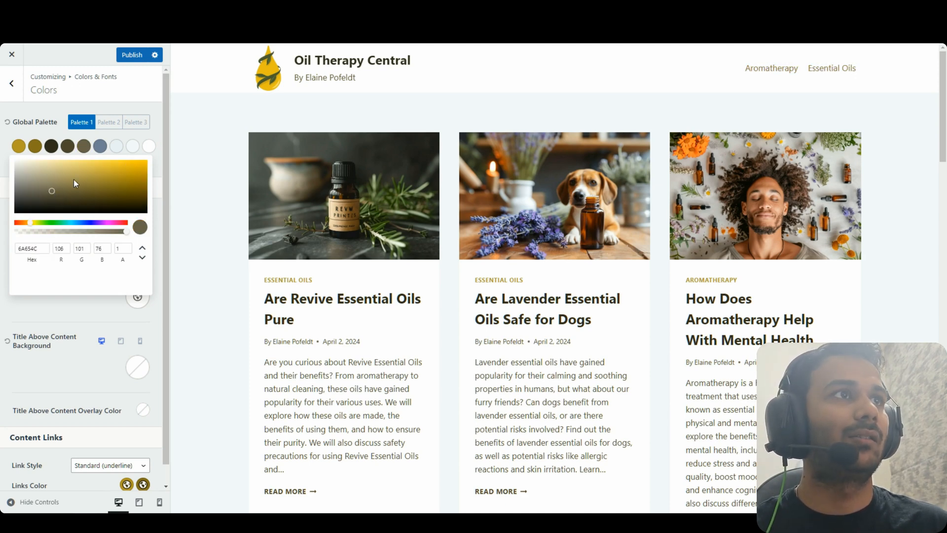
left_click(100, 146)
key("ctrl+a")
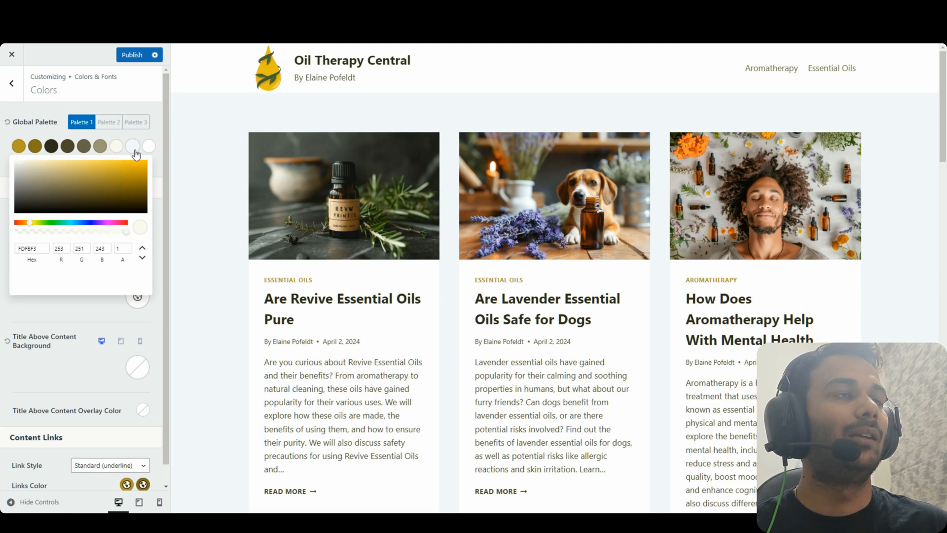
left_click(133, 148)
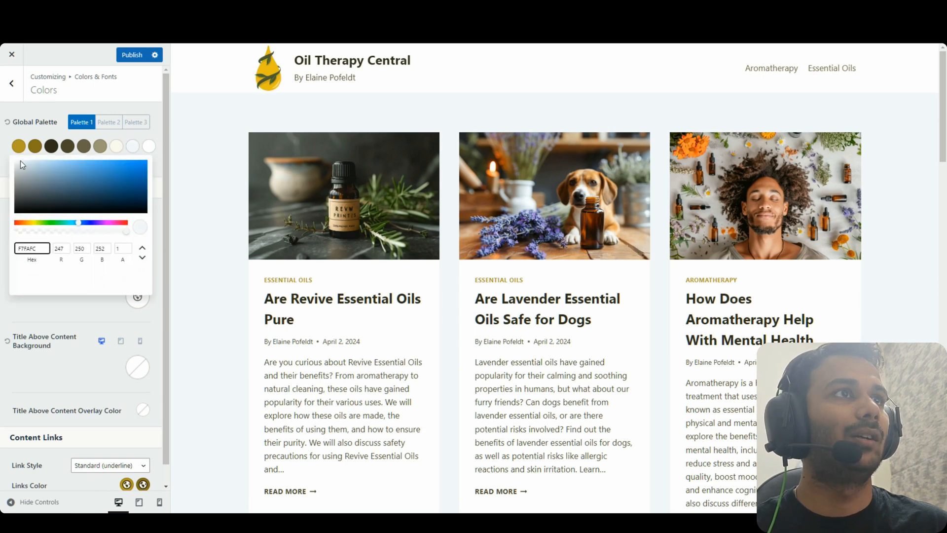
key("ctrl+a")
type("FFFEFA")
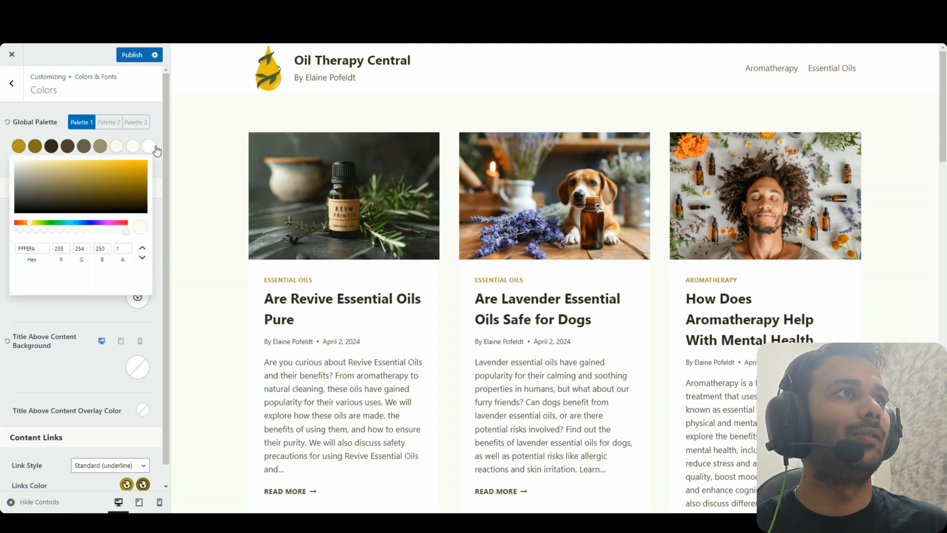
left_click(155, 151)
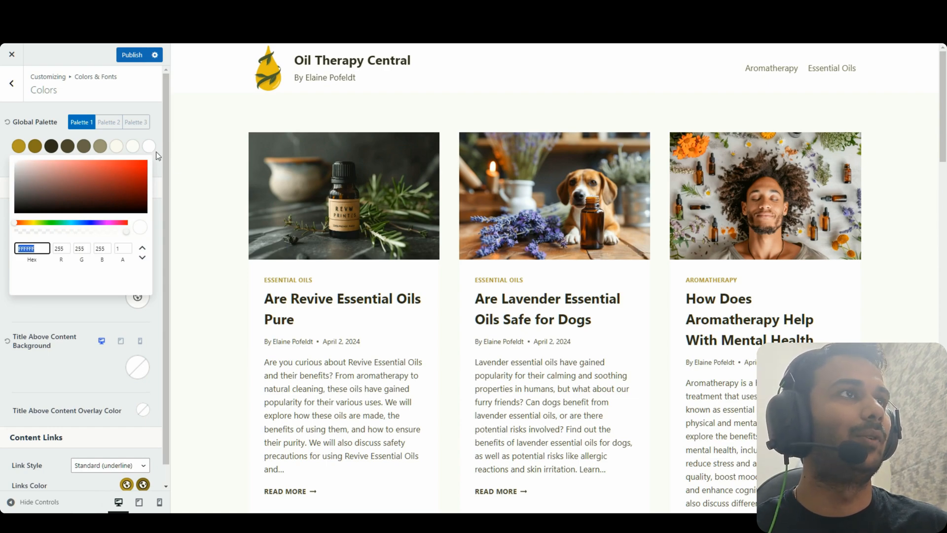
left_click(157, 133)
Publish the new gold-olive palette colours
scroll(143, 332, "down", 1)
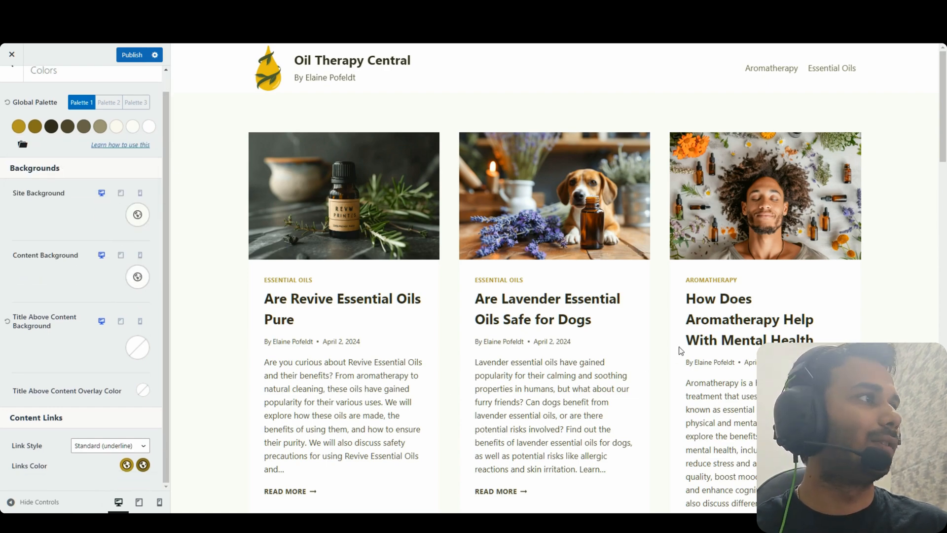
scroll(681, 350, "down", 15)
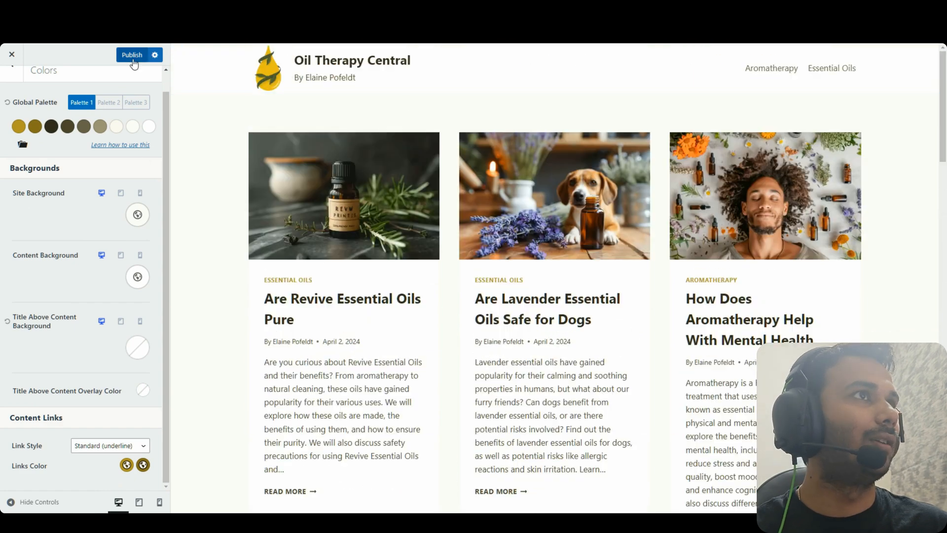
left_click(132, 55)
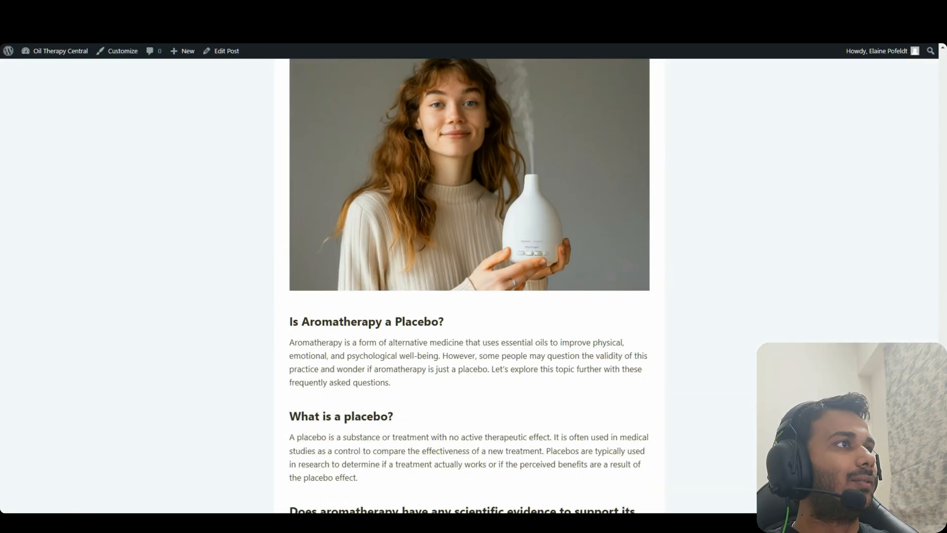
scroll(474, 276, "down", 10)
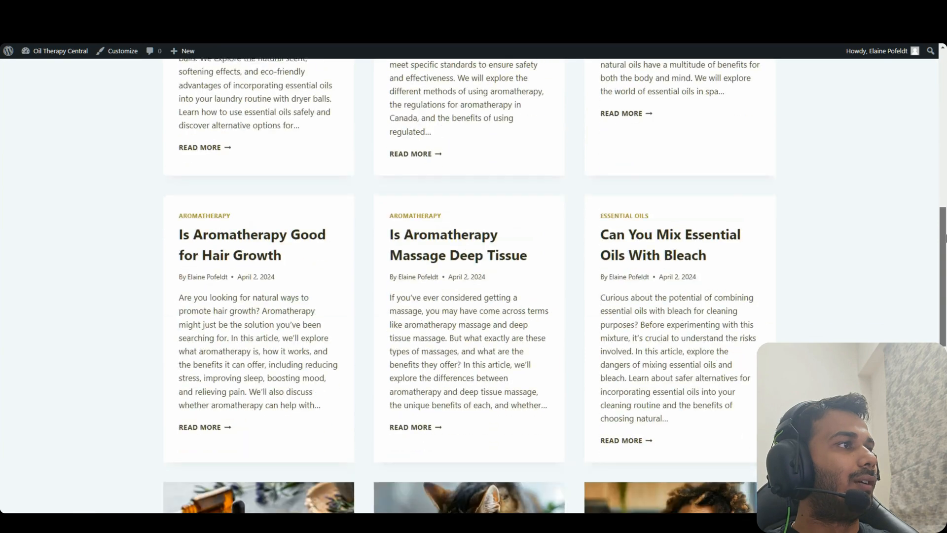
scroll(474, 276, "down", 10)
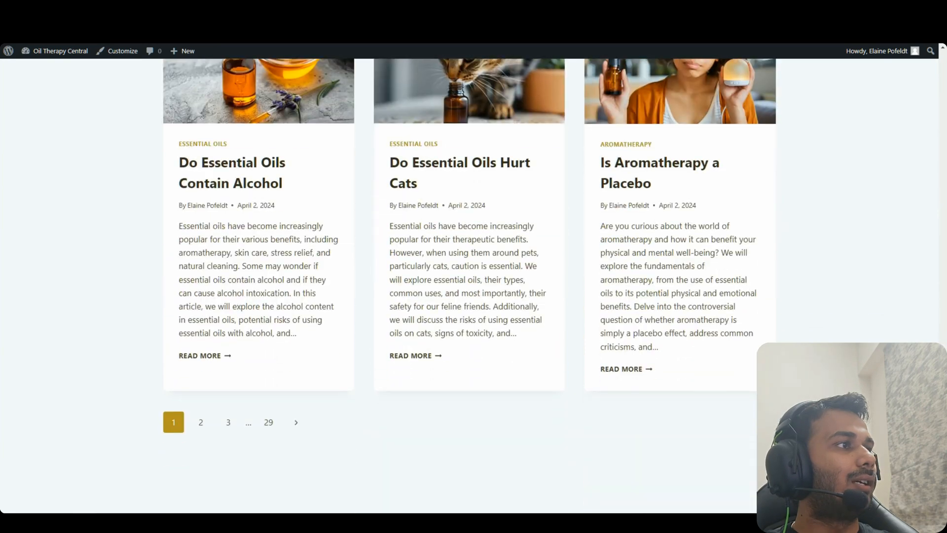
scroll(473, 276, "down", 1)
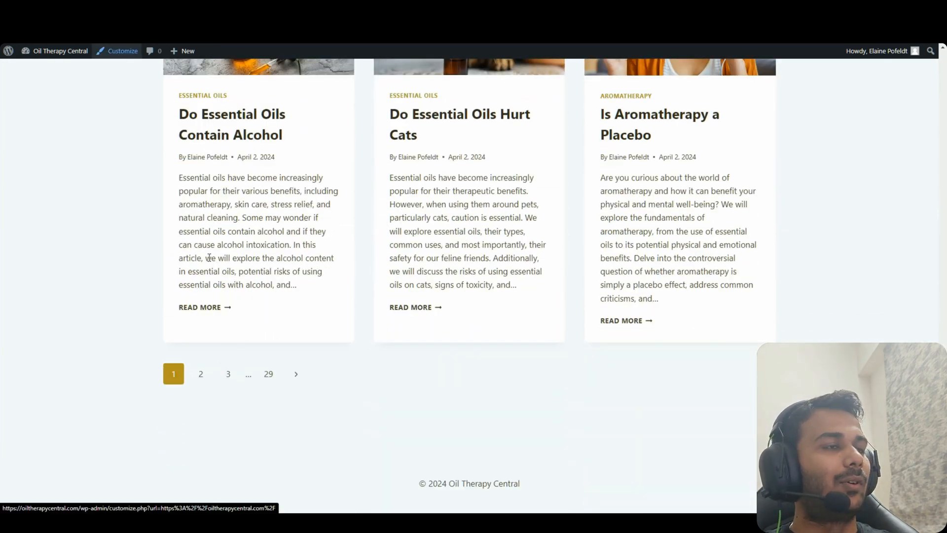
left_click(117, 51)
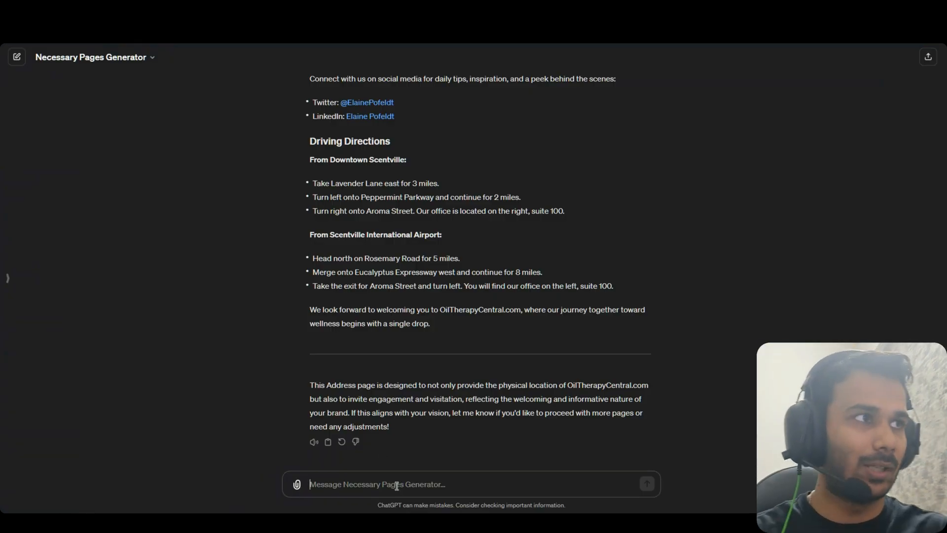
type("Yes, next page")
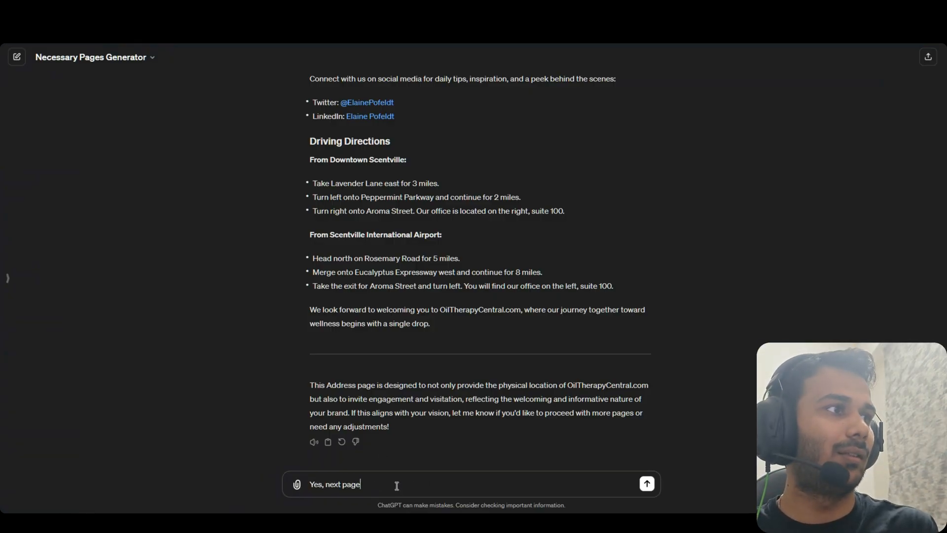
type(" please")
key("Return")
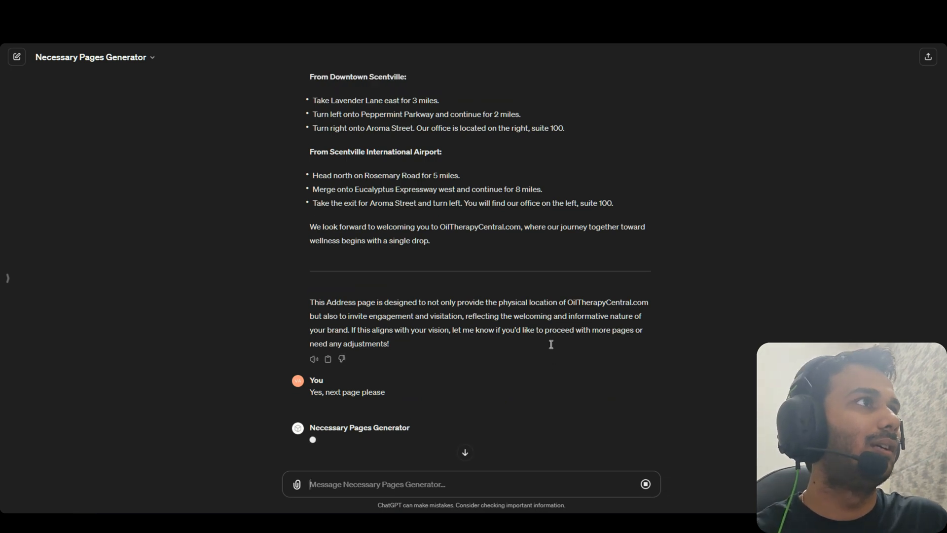
scroll(424, 301, "up", 3)
scroll(422, 293, "up", 3)
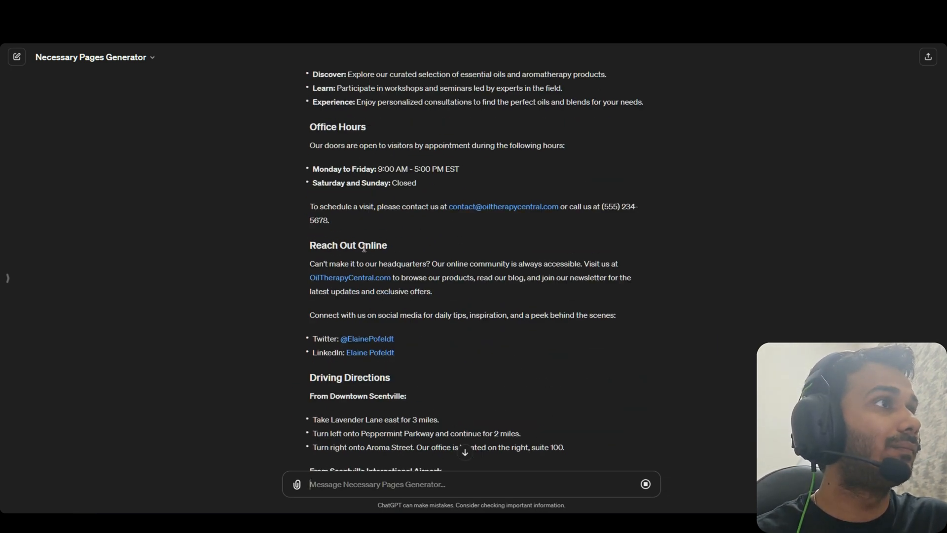
scroll(412, 262, "up", 3)
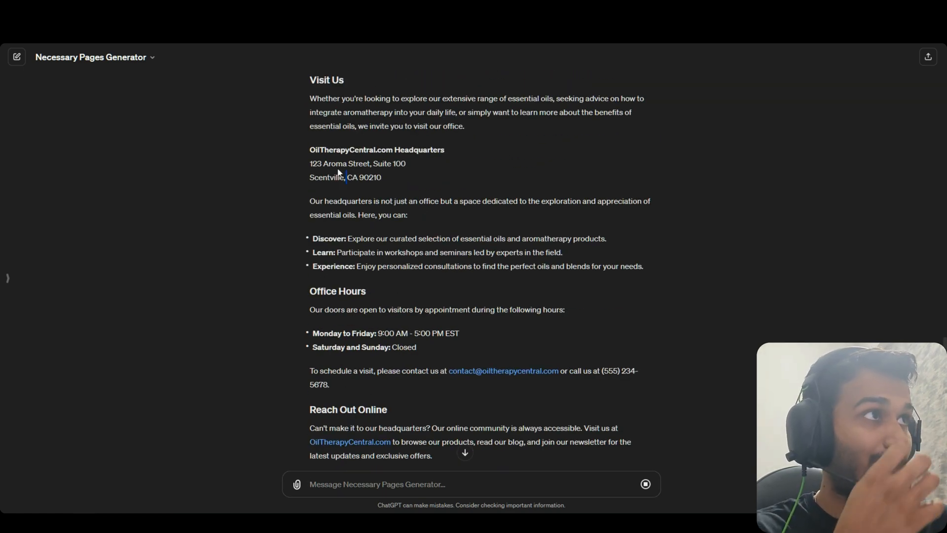
scroll(402, 217, "up", 3)
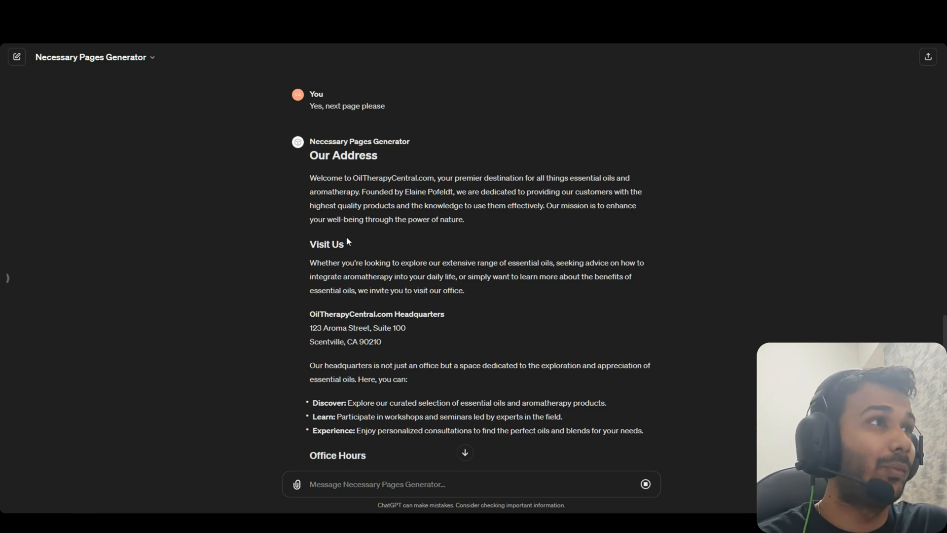
left_click_drag(363, 328, 343, 328)
left_click(336, 336)
left_click(333, 337)
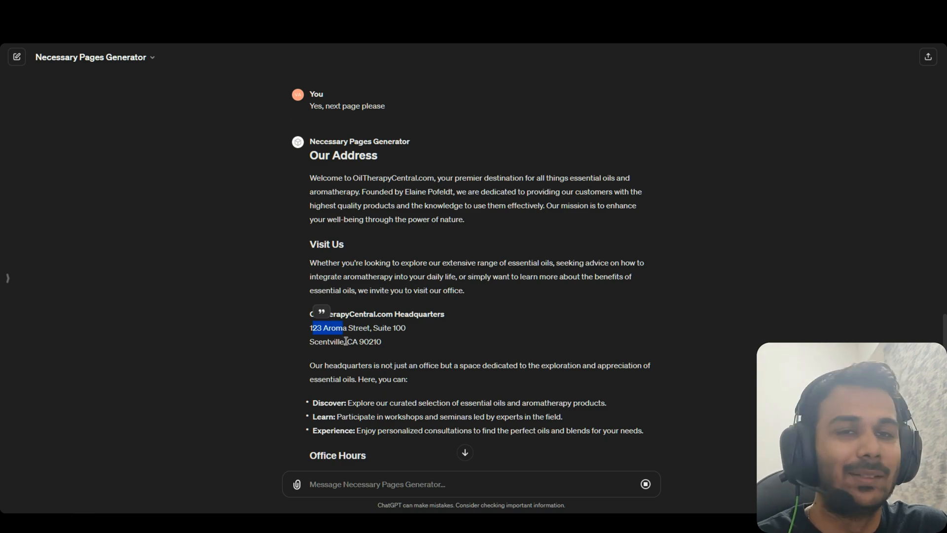
left_click(346, 341)
scroll(346, 341, "down", 3)
double_click(336, 178)
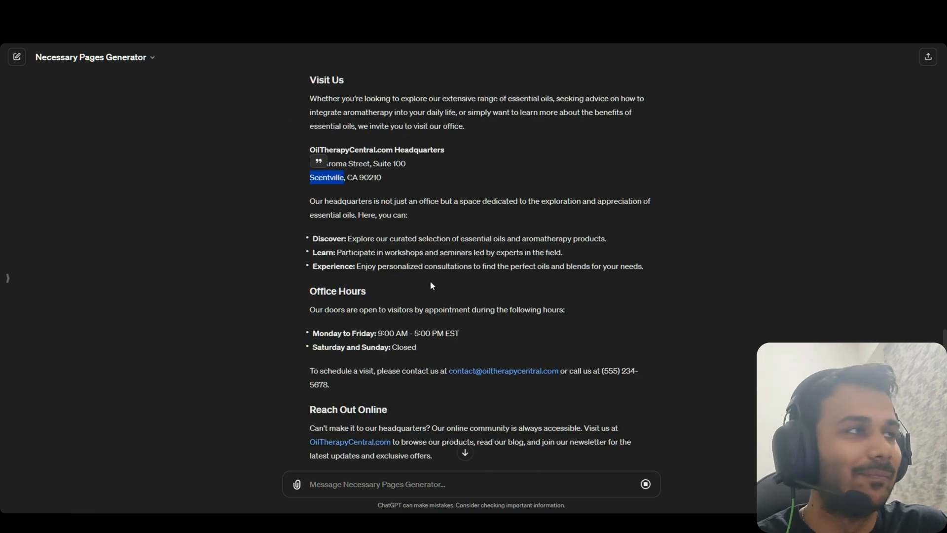
left_click_drag(430, 284, 321, 263)
left_click(407, 297)
scroll(408, 297, "down", 3)
left_click_drag(401, 247, 457, 259)
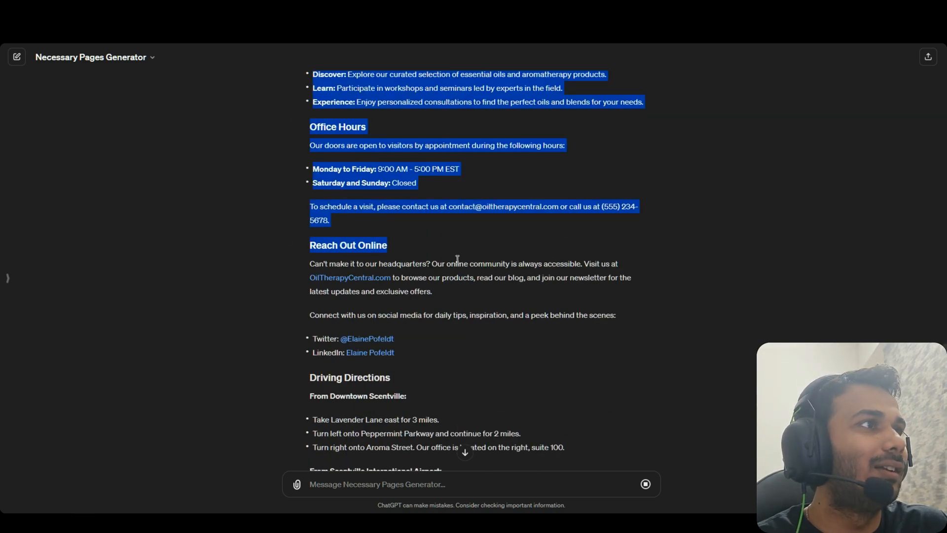
left_click(412, 302)
scroll(405, 306, "down", 3)
left_click_drag(395, 216, 302, 101)
left_click(377, 253)
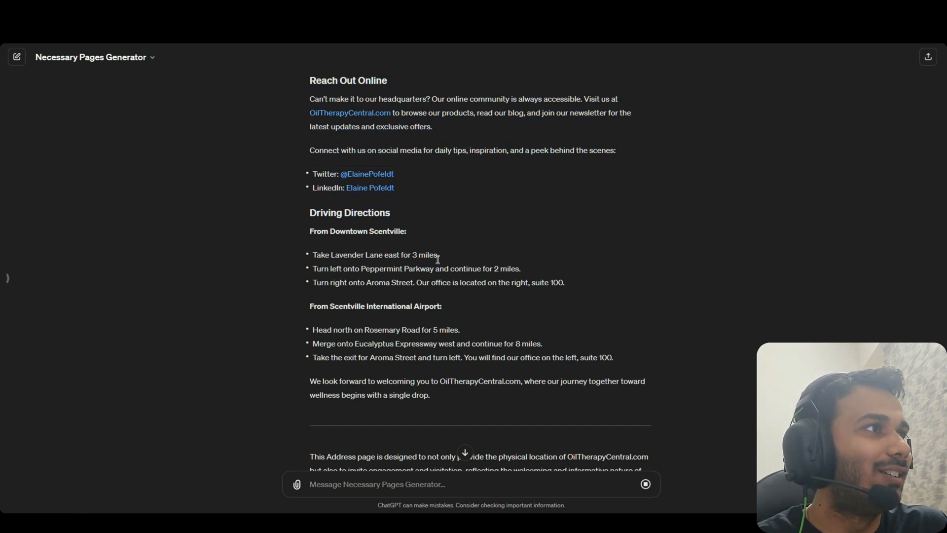
left_click_drag(438, 259, 318, 258)
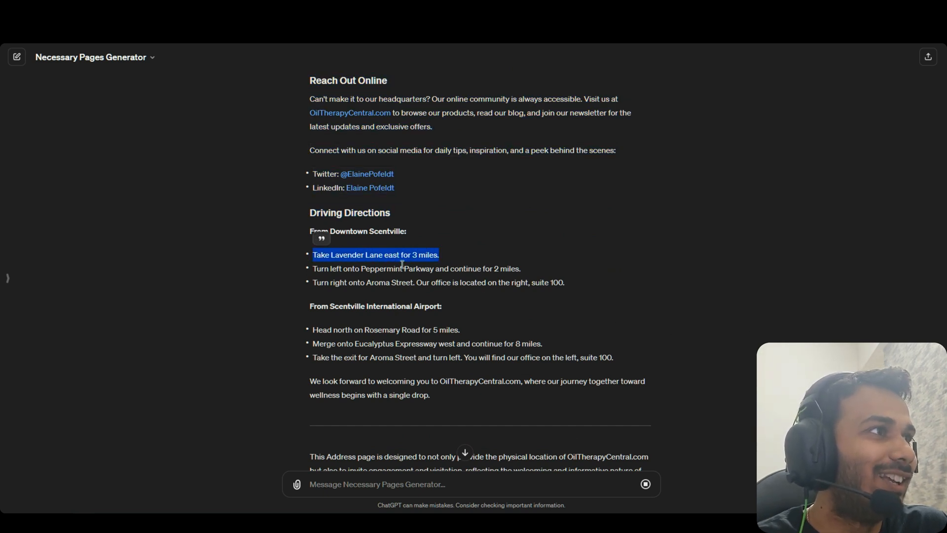
scroll(454, 267, "down", 2)
left_click_drag(318, 210, 413, 210)
left_click_drag(337, 225, 383, 225)
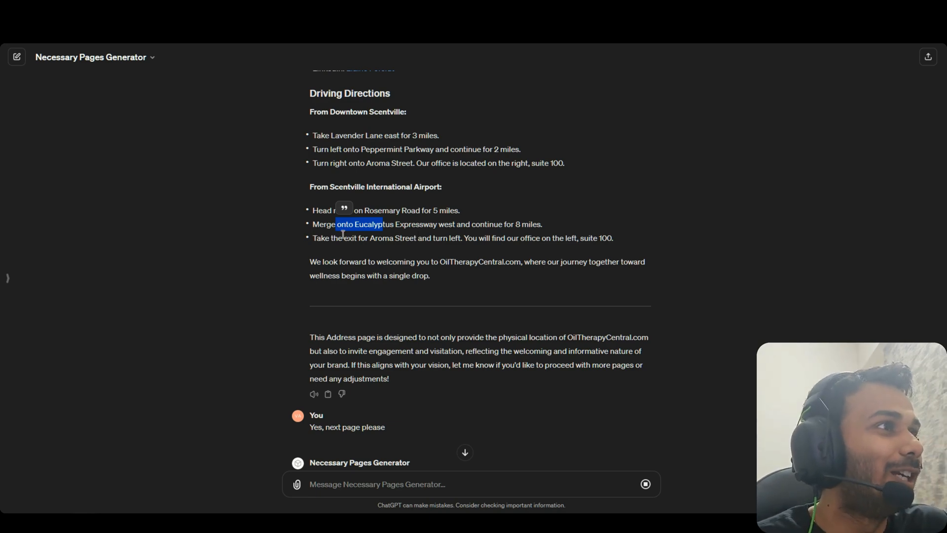
left_click_drag(344, 238, 402, 242)
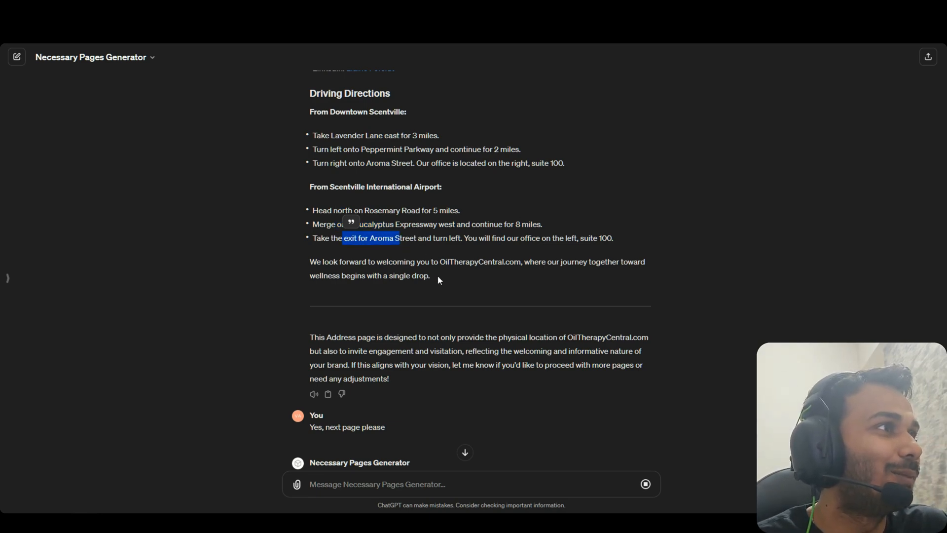
left_click(511, 269)
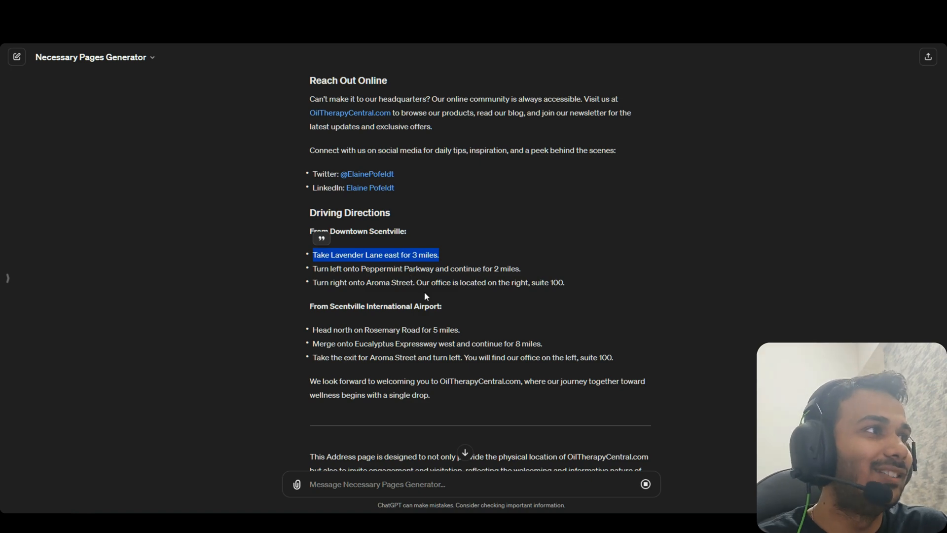
left_click(424, 292)
scroll(377, 210, "down", 2)
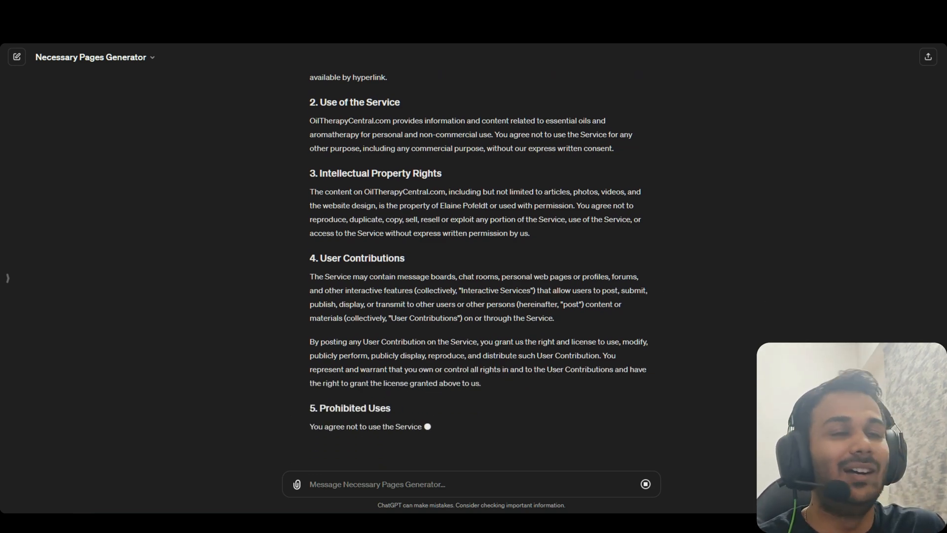
Draft the reply 'Yes, next please' in ChatGPT while the Terms of Use page generates
left_click_drag(938, 341, 945, 439)
left_click(359, 479)
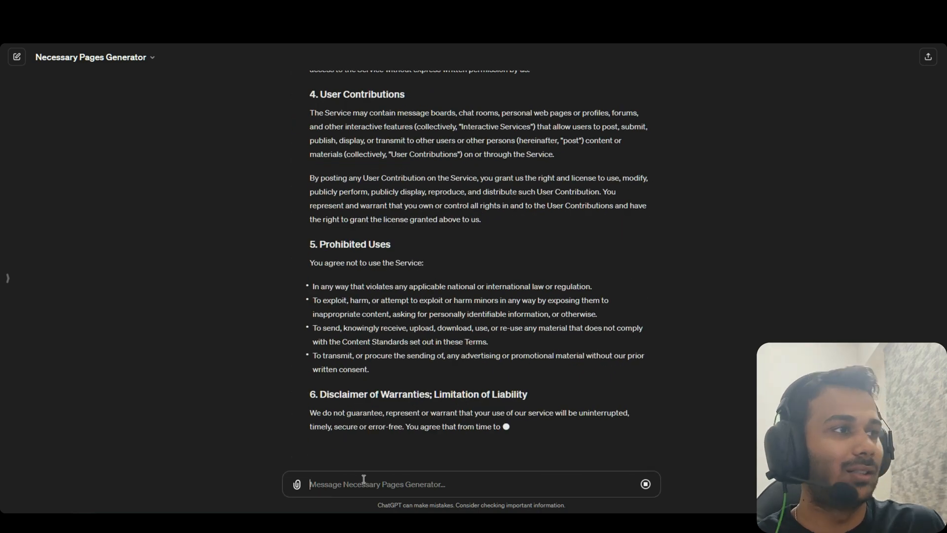
type("Yes, next")
type(" please")
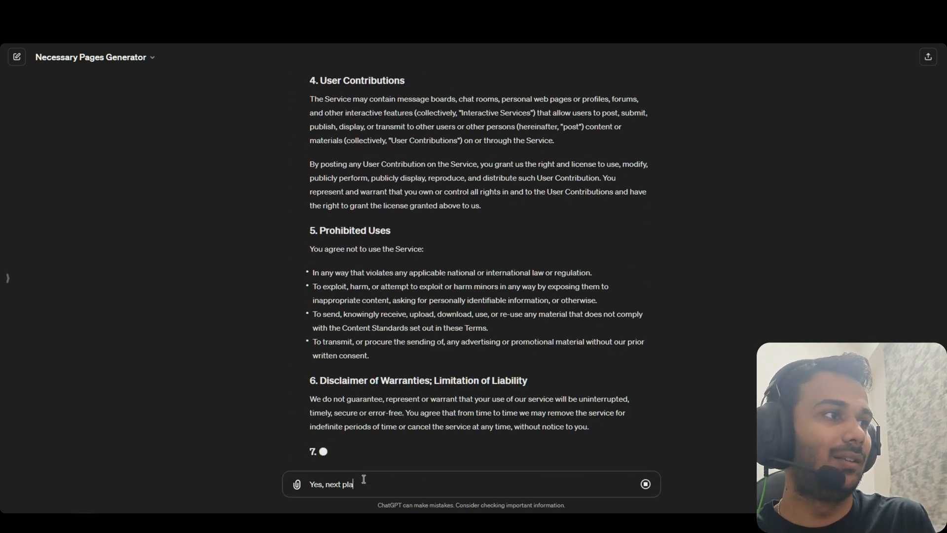
key("shift+Return")
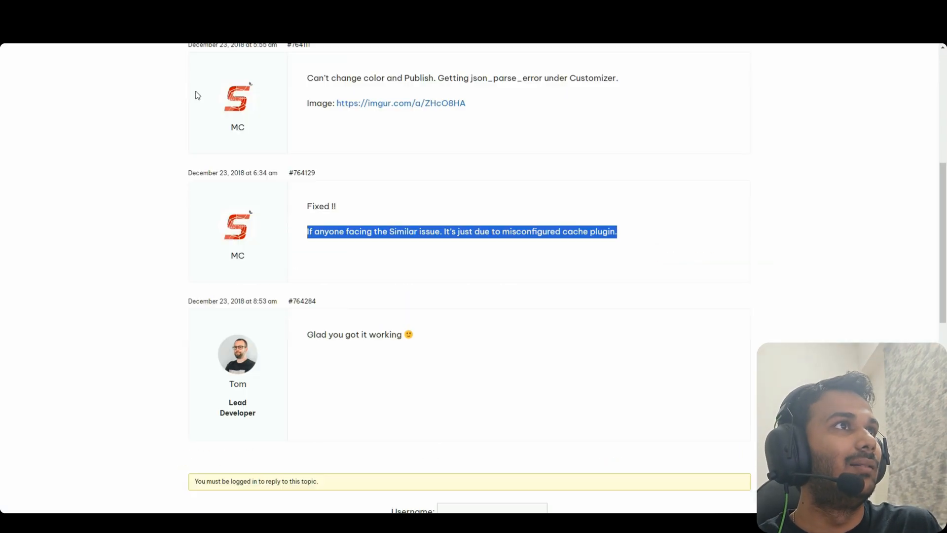
left_click(154, 117)
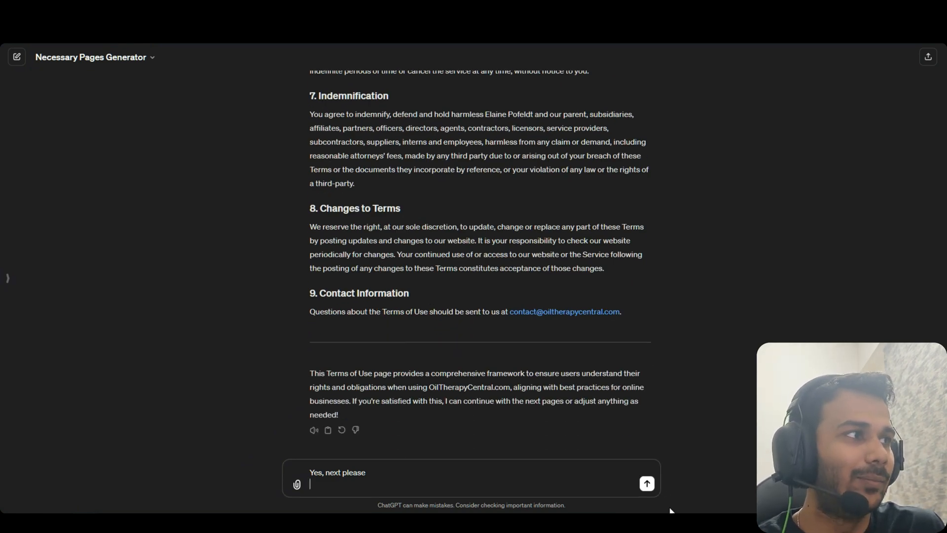
Send the draft for the Careers page, then reply 'Perfect, next please' to start Affiliates Program
key("Return")
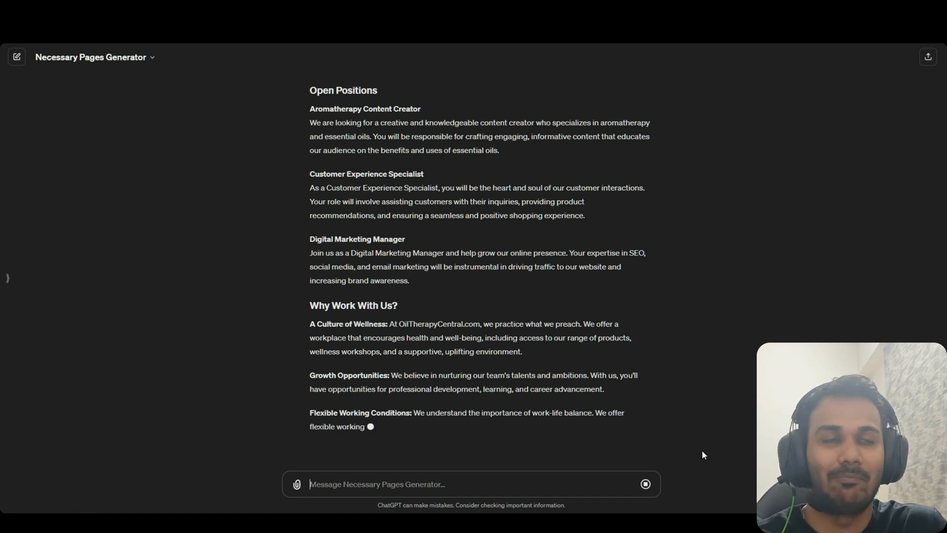
scroll(702, 454, "up", 4)
scroll(472, 270, "down", 6)
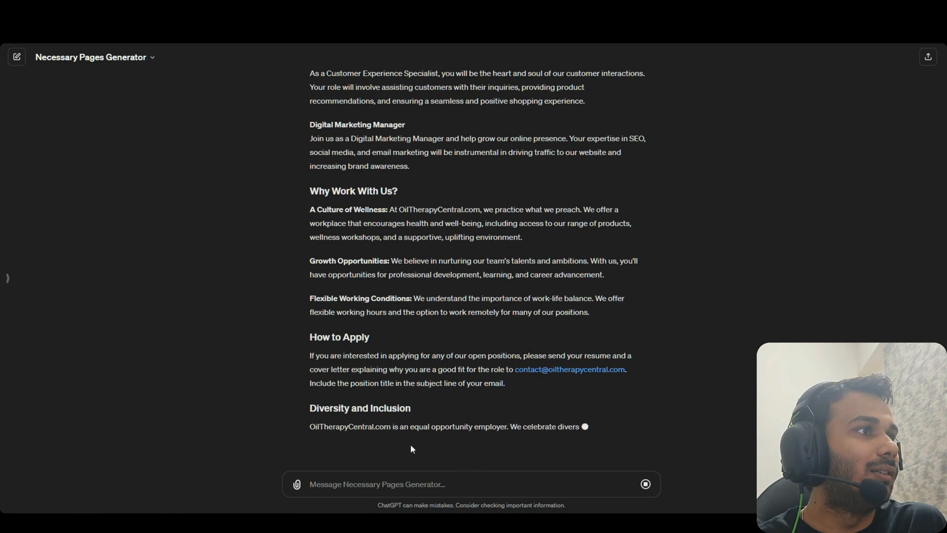
type("Perfect, next please")
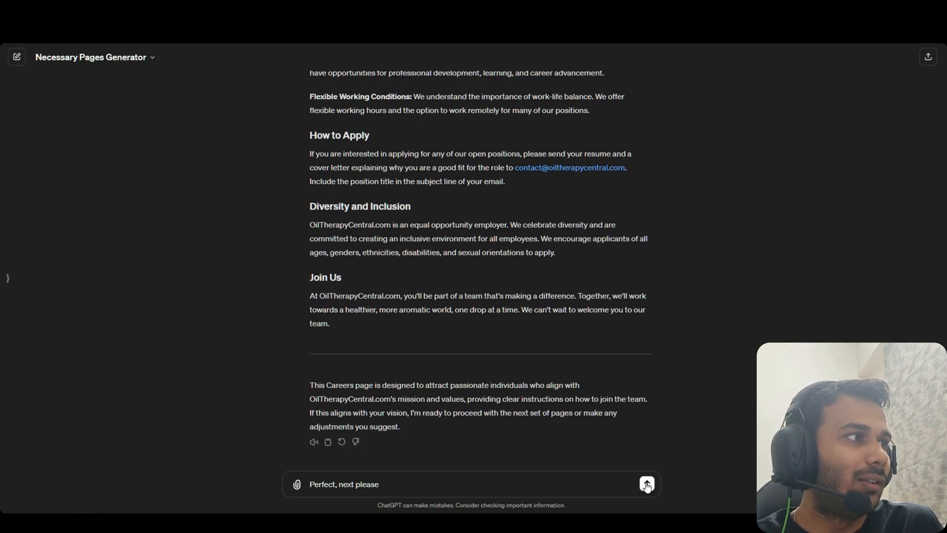
left_click(647, 485)
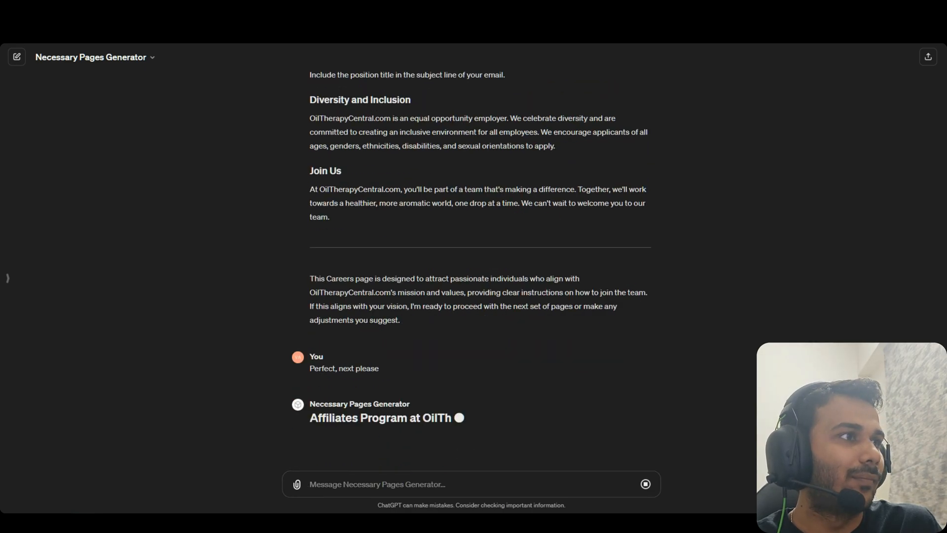
scroll(474, 266, "up", 7)
scroll(496, 186, "up", 20)
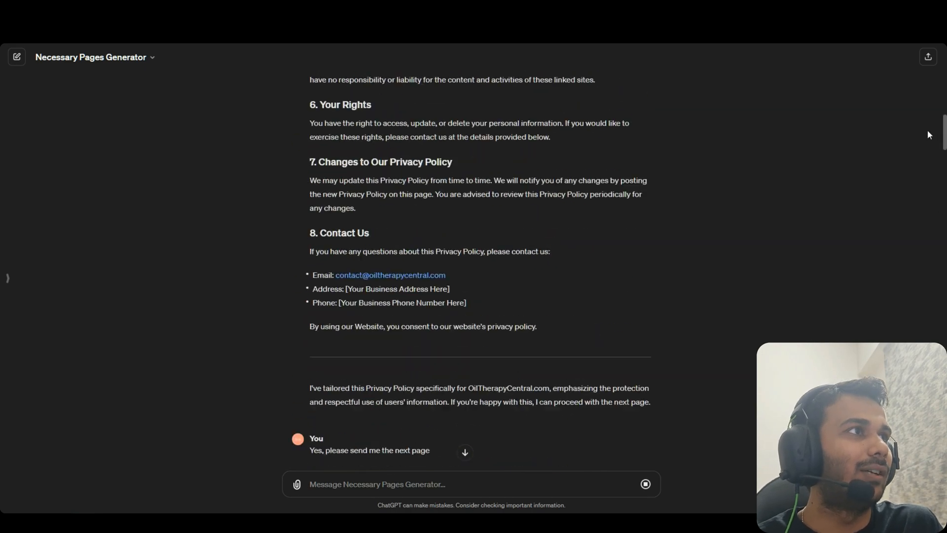
Delete the placeholder Email, Address and Phone contact list from the Privacy Policy text
scroll(330, 167, "up", 6)
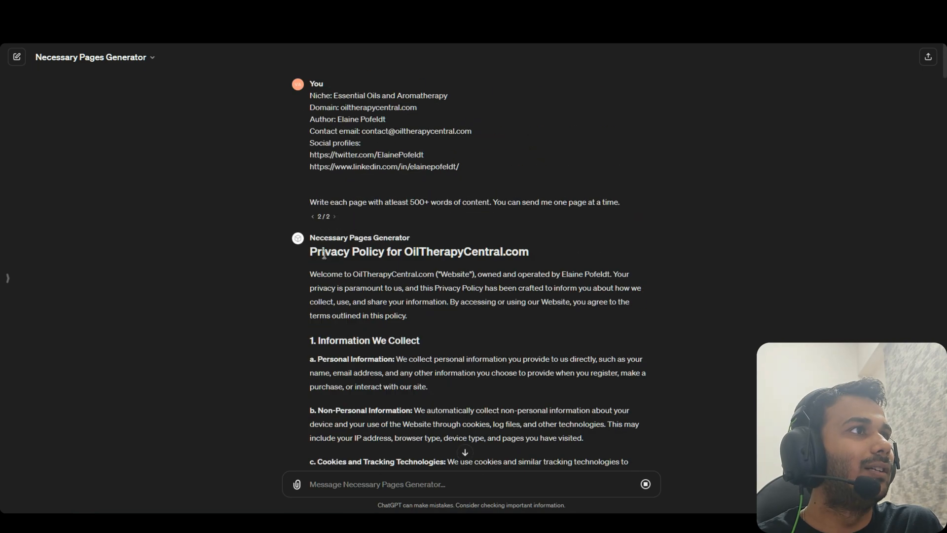
left_click_drag(313, 270, 419, 252)
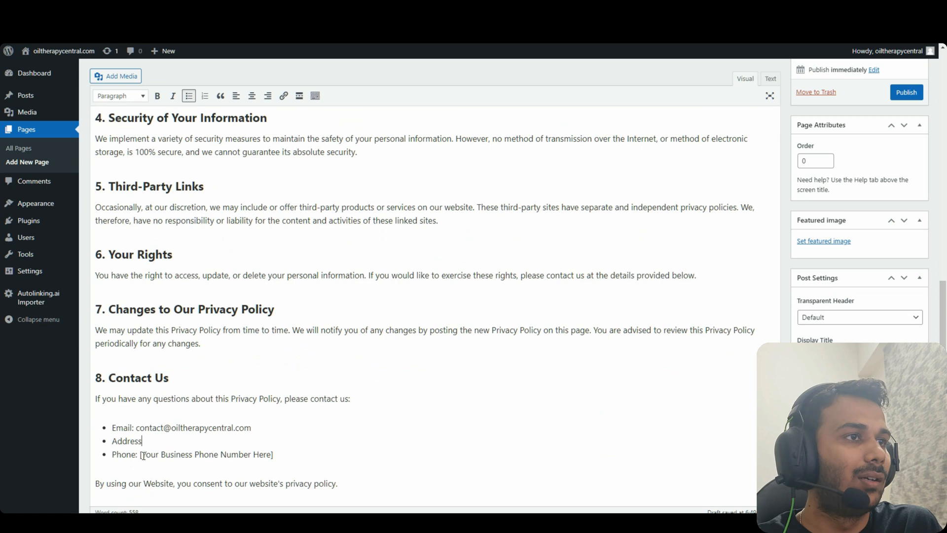
left_click_drag(136, 454, 309, 450)
key("BackSpace")
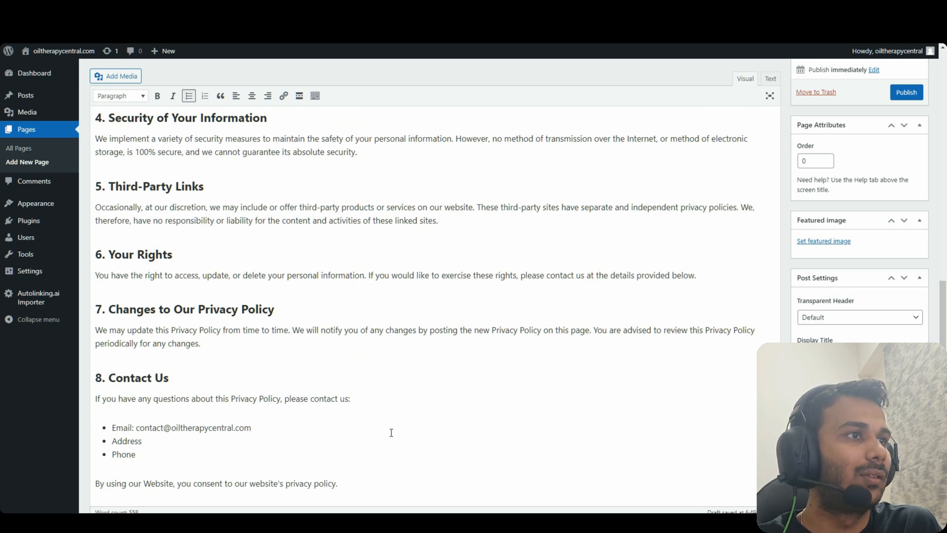
left_click(372, 415)
double_click(126, 441)
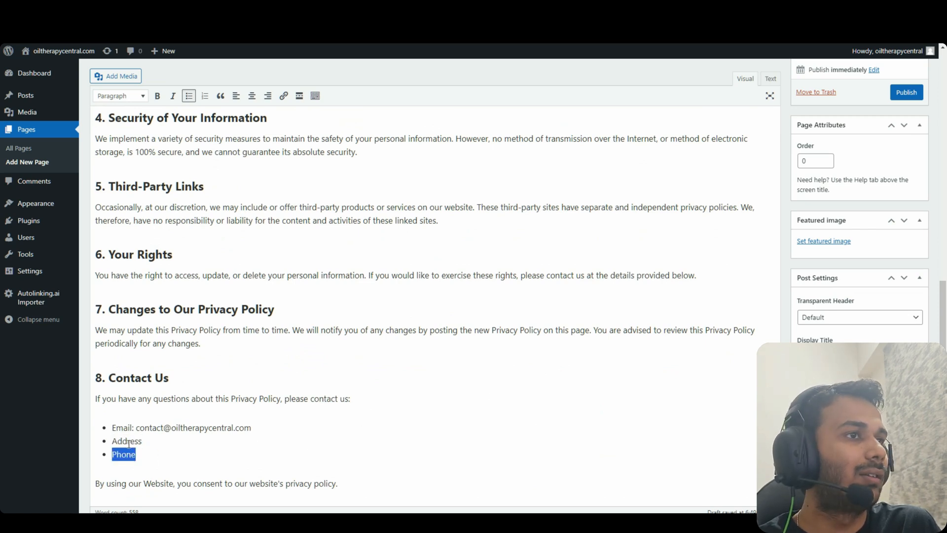
double_click(155, 431)
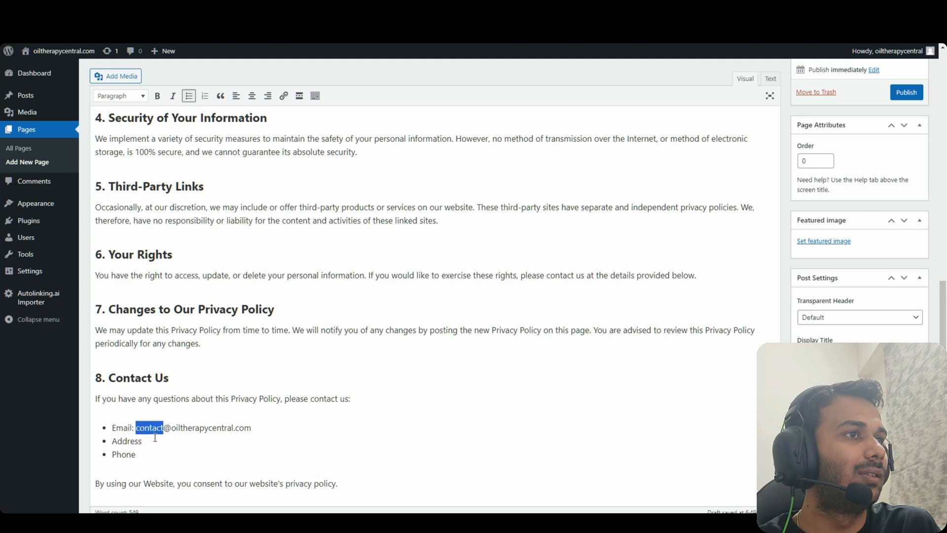
left_click_drag(154, 454, 109, 427)
key("BackSpace")
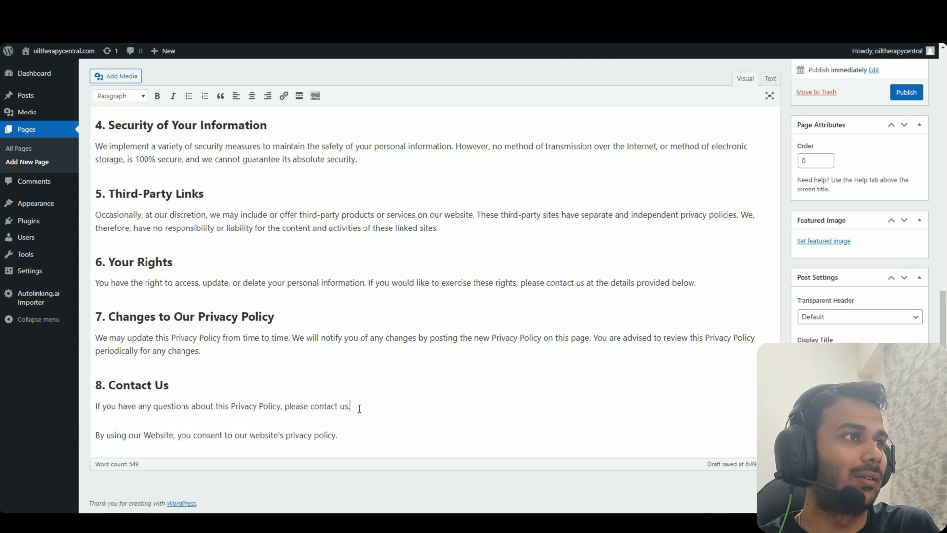
Publish the Privacy Policy page and return to the ChatGPT conversation
left_click(906, 93)
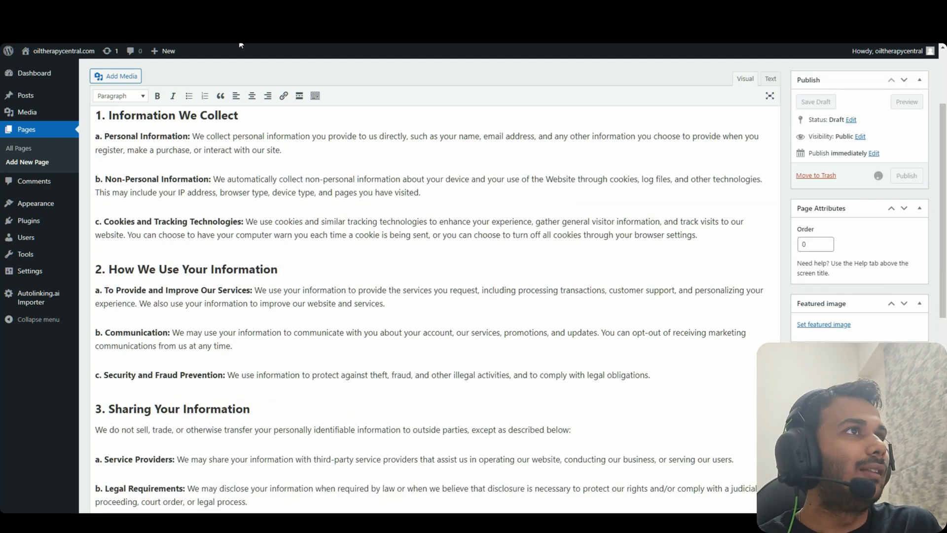
left_click(239, 10)
scroll(384, 312, "down", 3)
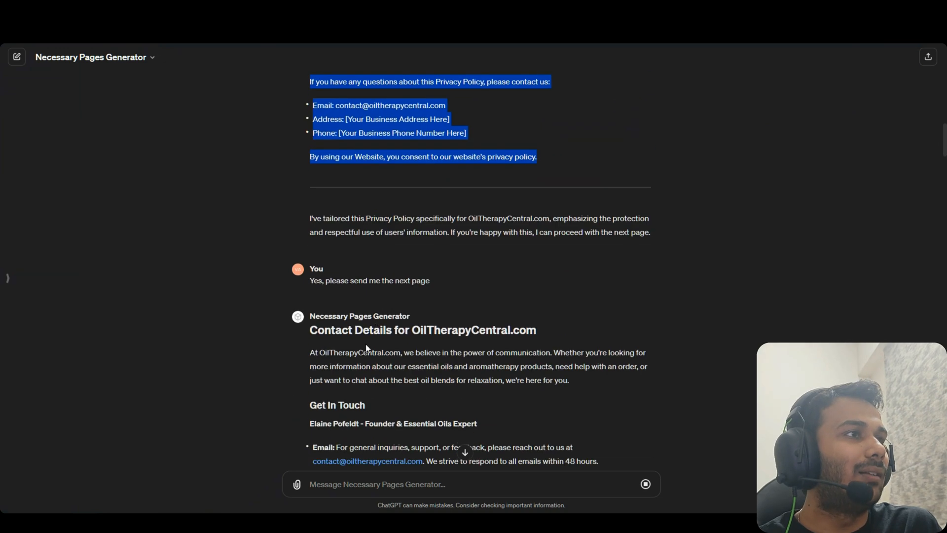
scroll(367, 348, "down", 3)
left_click_drag(310, 165, 386, 164)
Create the Contact Details page with its pasted title and generated body, and publish it
left_click(340, 10)
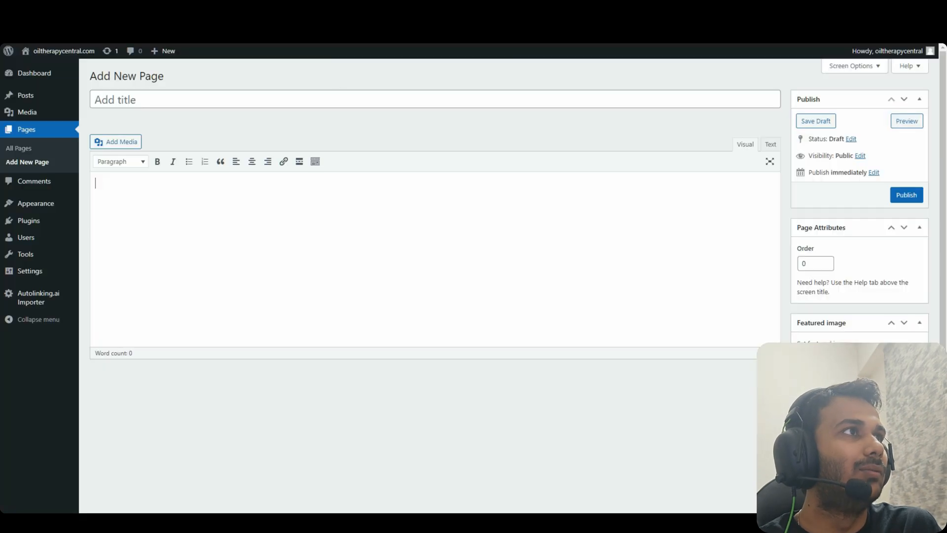
left_click(329, 97)
type("Contact Details")
left_click(238, 10)
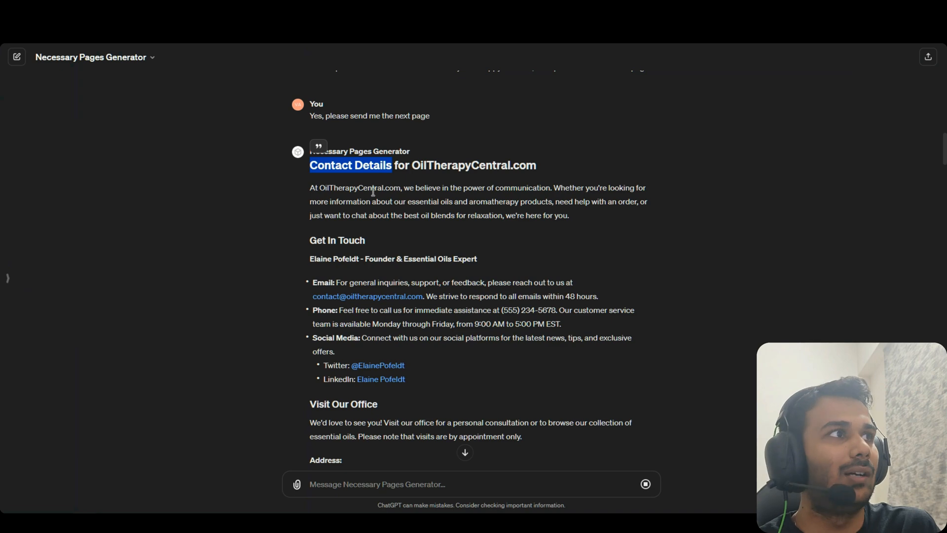
left_click_drag(310, 188, 513, 272)
scroll(414, 373, "down", 5)
scroll(399, 366, "down", 5)
key("ctrl+c")
left_click(340, 10)
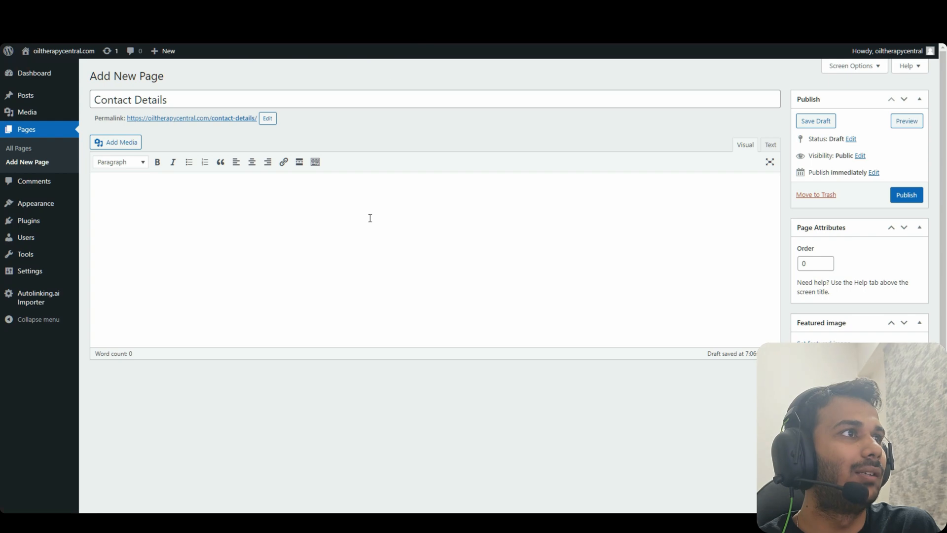
left_click(370, 215)
key("ctrl+v")
scroll(623, 227, "up", 5)
scroll(625, 223, "up", 1)
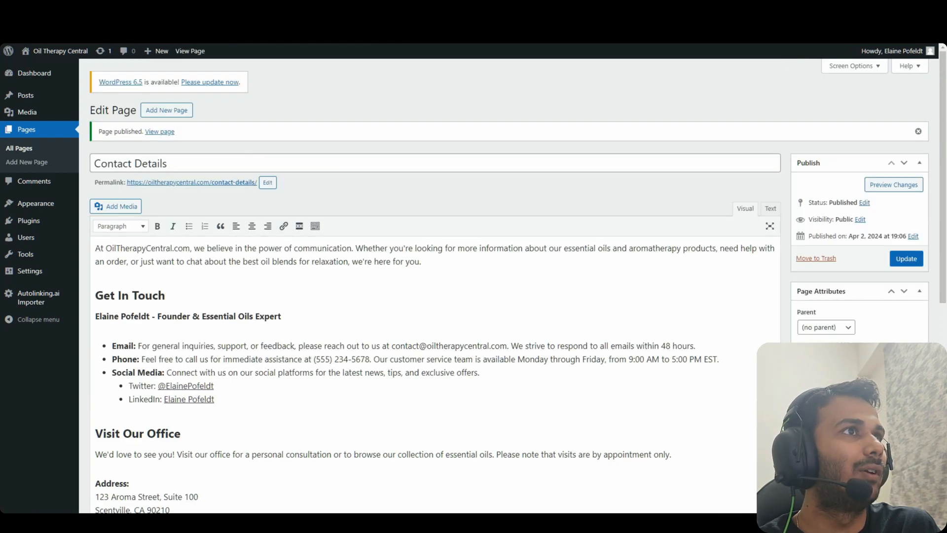
left_click(222, 10)
Pick out the Our Address, Terms of Use and Careers headings from the ChatGPT replies
scroll(382, 265, "down", 3)
scroll(330, 262, "down", 3)
triple_click(327, 122)
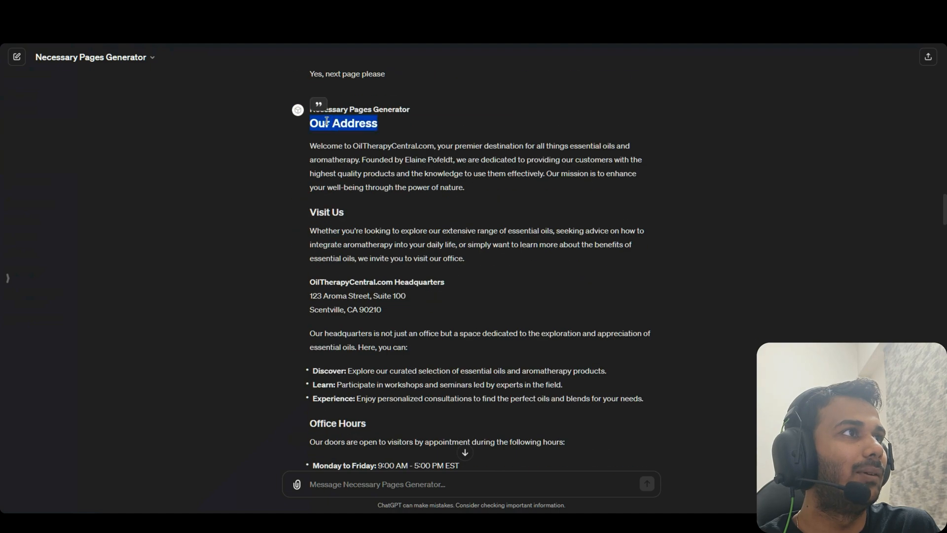
left_click(311, 143)
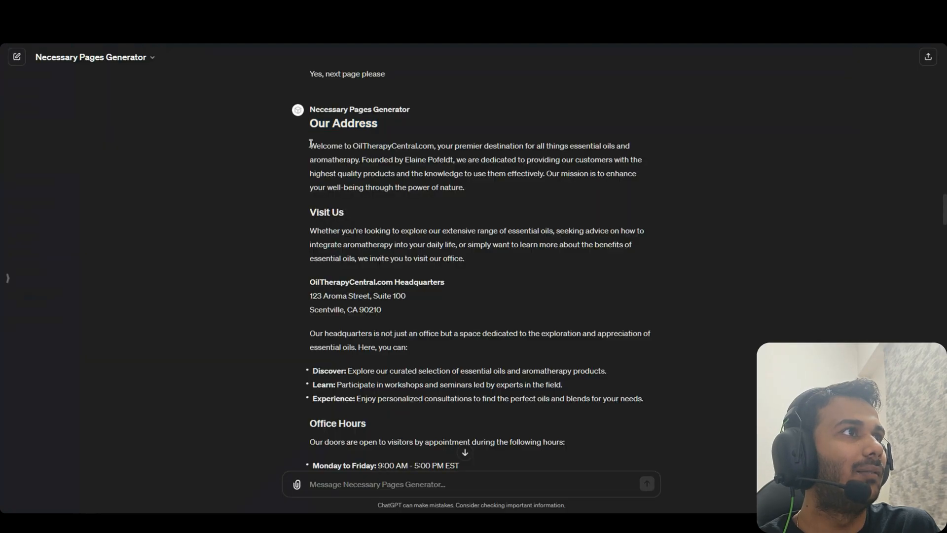
left_click_drag(311, 143, 434, 307)
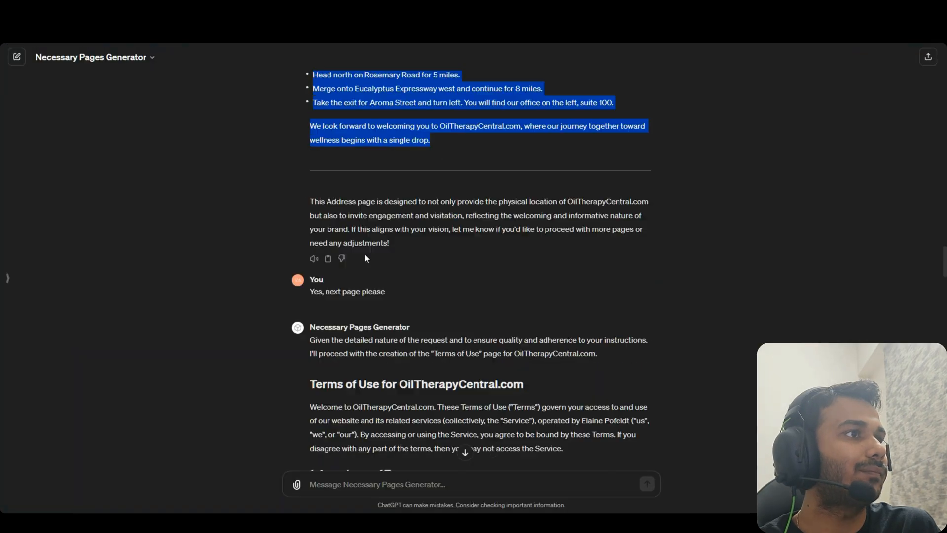
scroll(365, 253, "down", 4)
triple_click(345, 220)
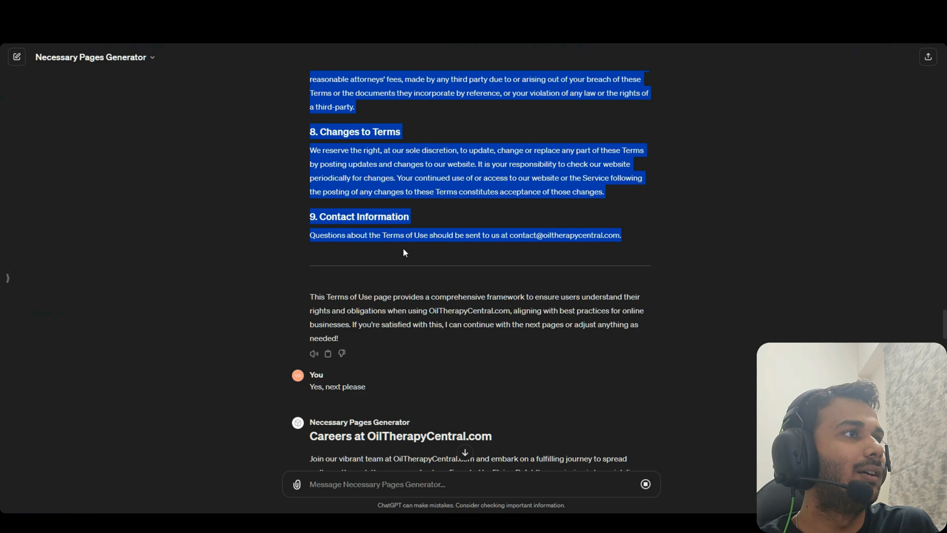
scroll(404, 248, "down", 5)
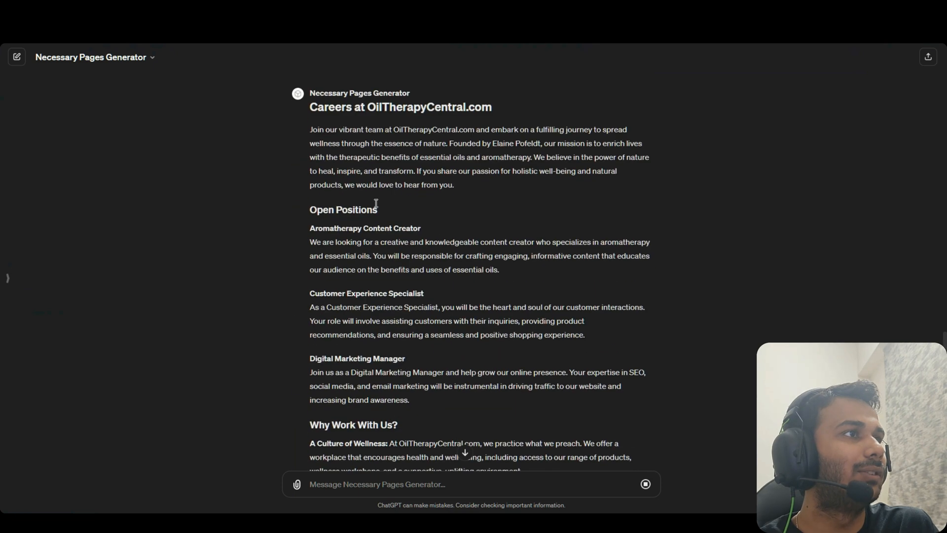
triple_click(355, 112)
left_click(361, 150)
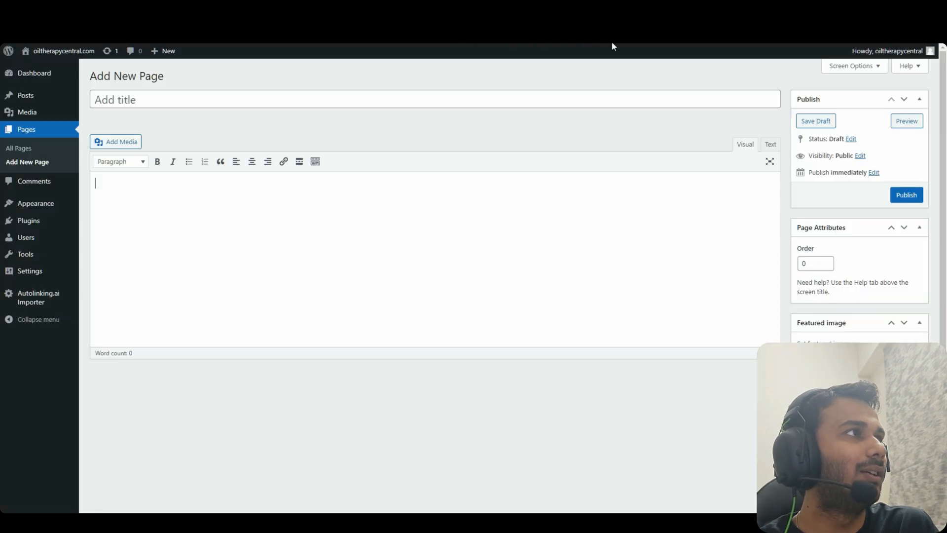
Publish the Careers page with its title and full article, then copy the Partnerships text
left_click(444, 96)
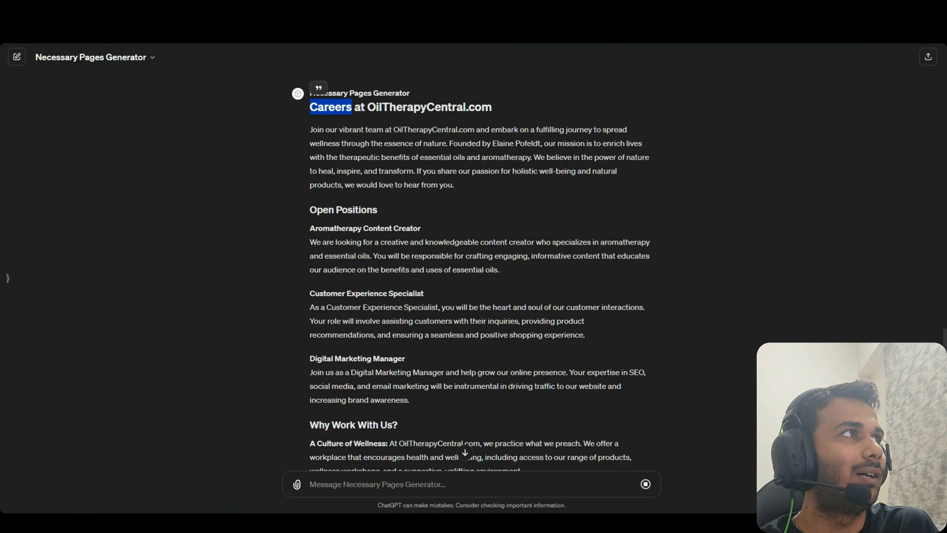
left_click(365, 168)
left_click_drag(312, 129, 467, 288)
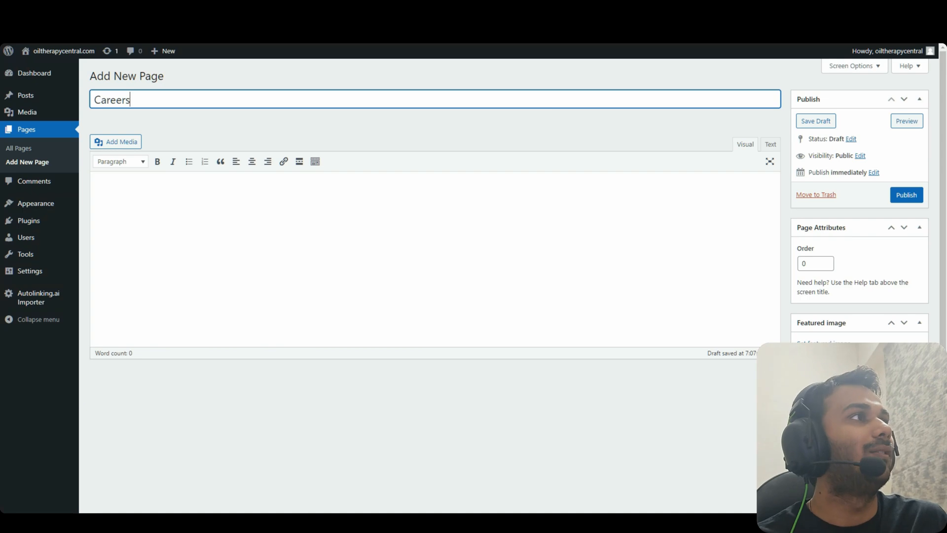
left_click(459, 241)
key("ctrl+v")
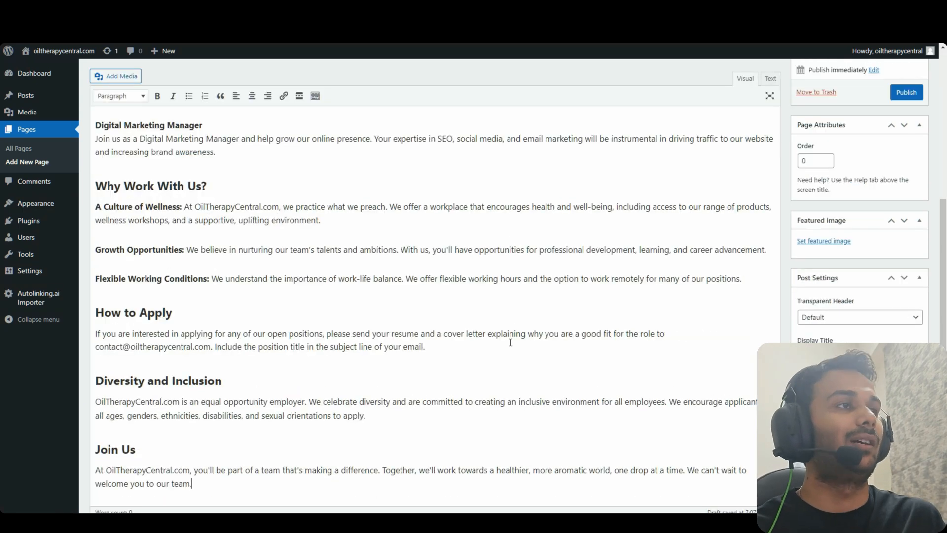
scroll(856, 138, "up", 3)
left_click(906, 176)
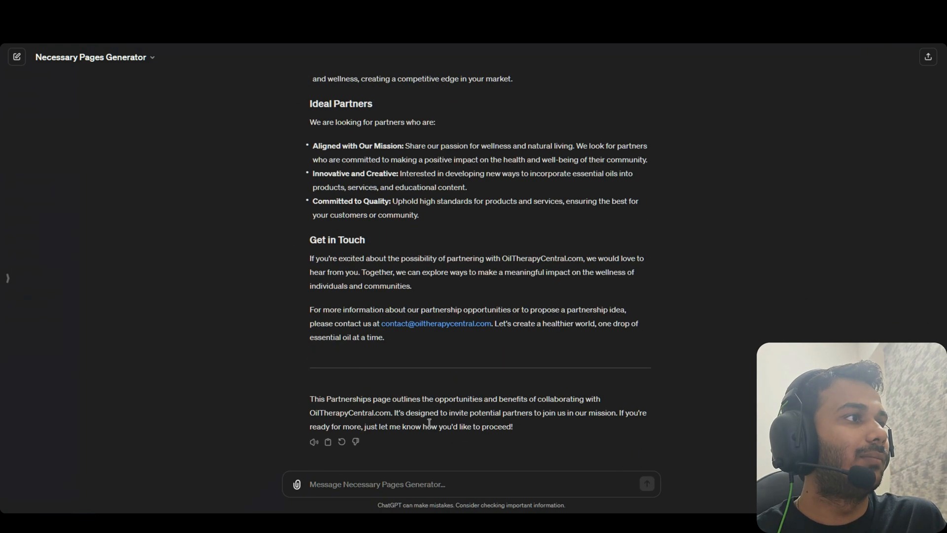
type("ye")
left_click_drag(385, 368, 309, 144)
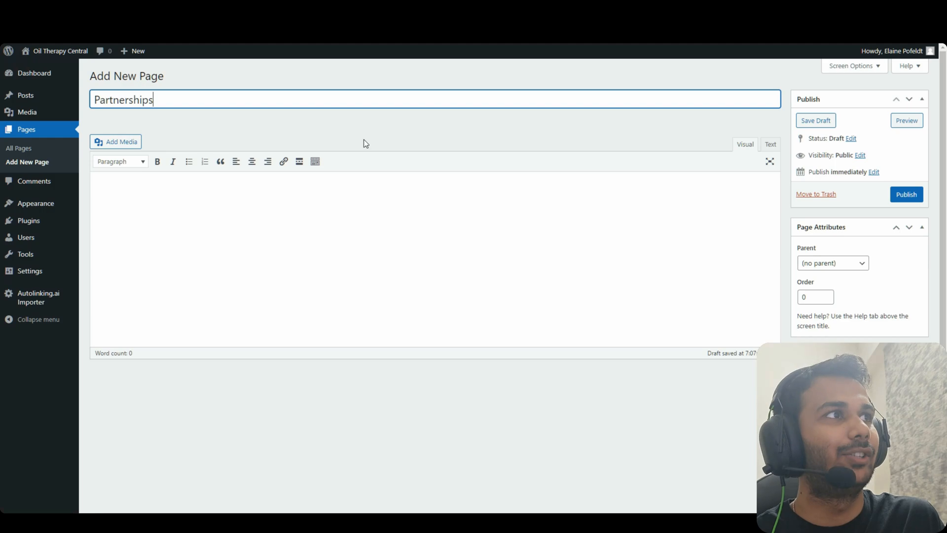
Paste the Partnerships text into the page and ask ChatGPT for the next page
key("ctrl+v")
scroll(460, 271, "down", 5)
scroll(644, 249, "up", 5)
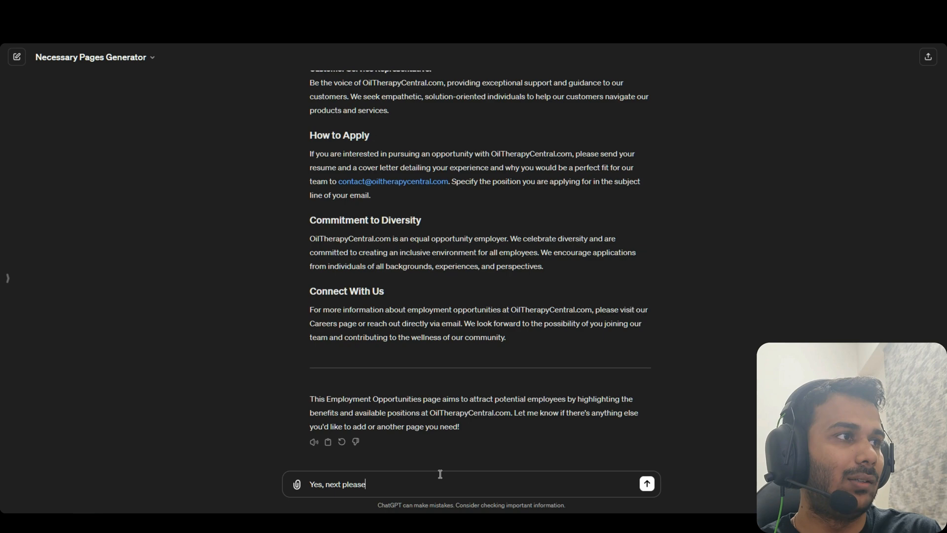
key("Return")
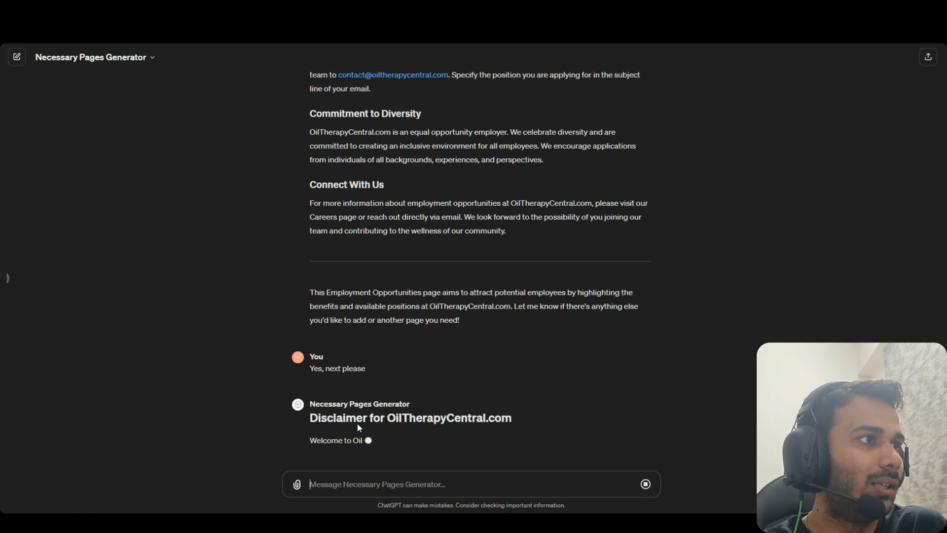
Copy the Employment Opportunities and Disclaimer texts and begin the reply 'Yes next step please'
scroll(441, 280, "up", 3)
left_click_drag(506, 381, 303, 123)
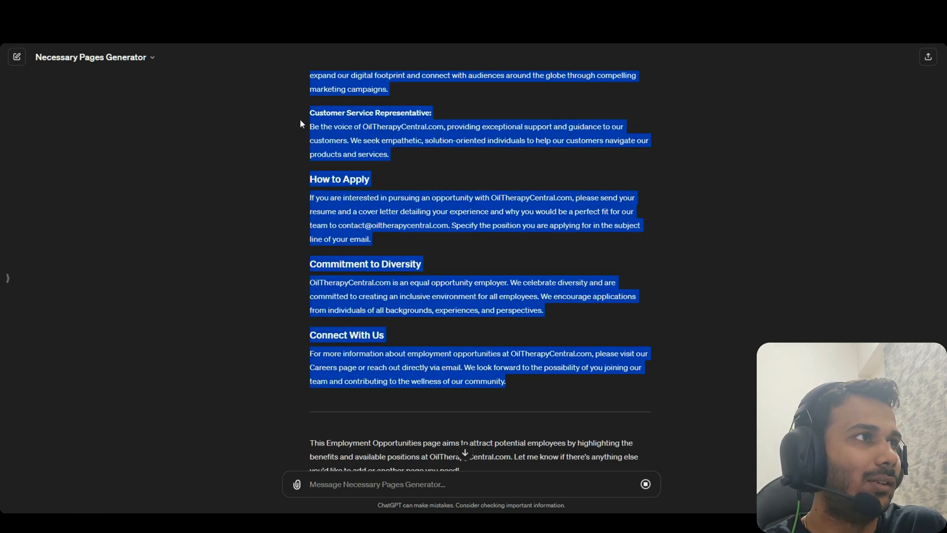
left_click_drag(306, 58, 576, 356)
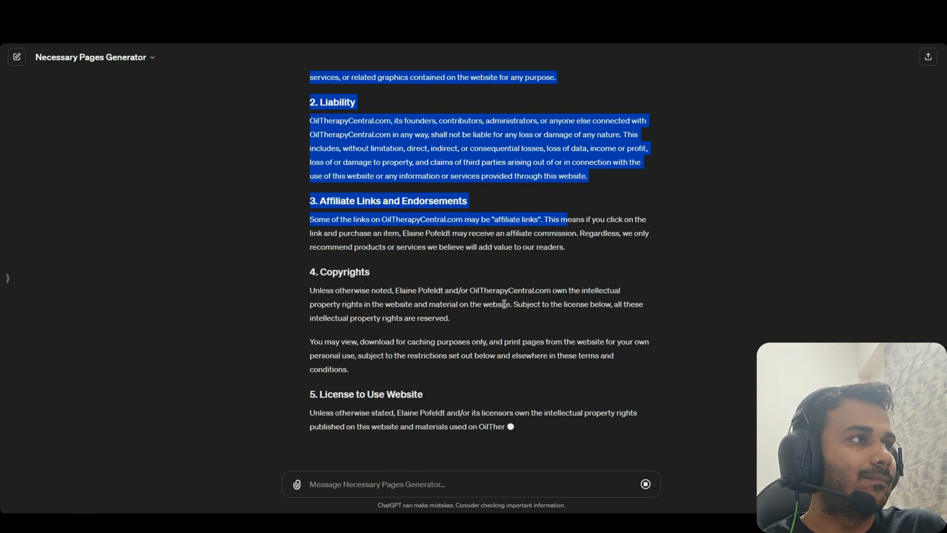
left_click(591, 332)
scroll(592, 331, "up", 2)
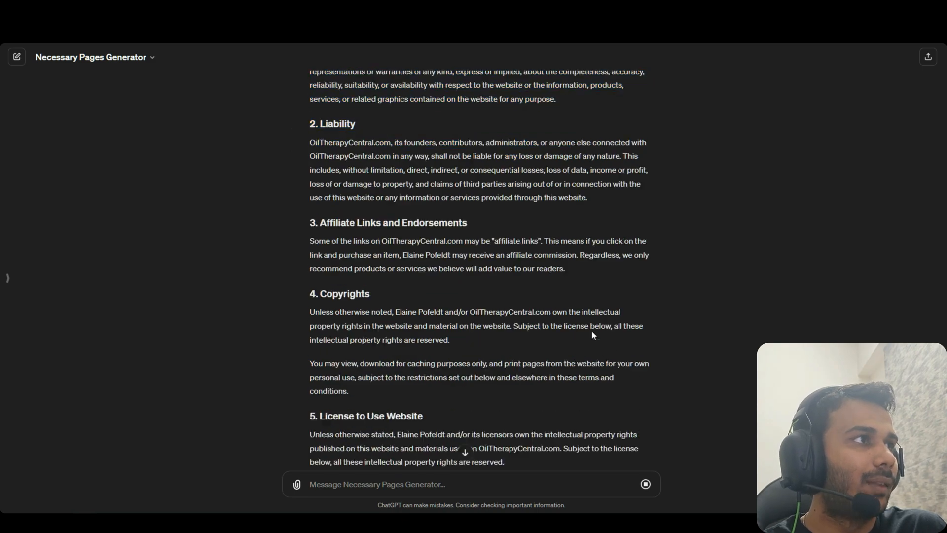
scroll(442, 243, "up", 10)
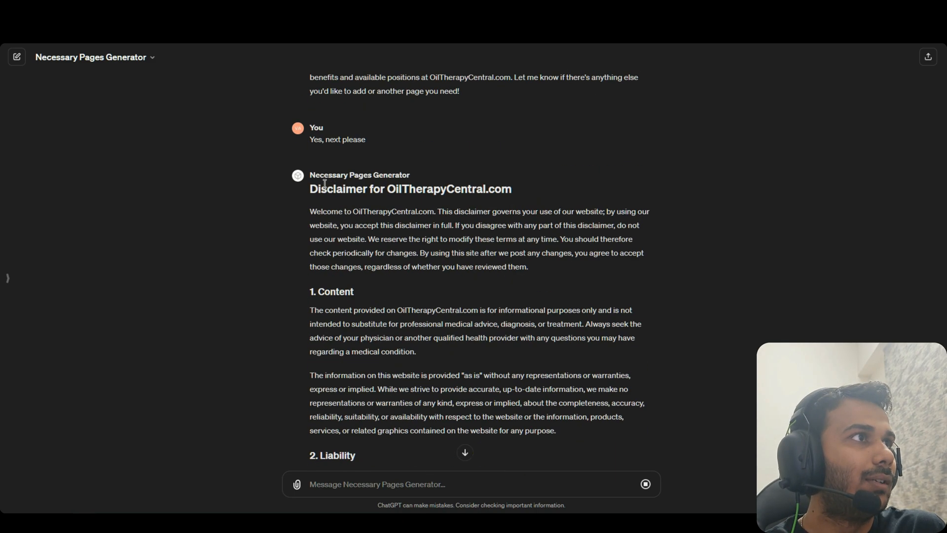
left_click_drag(313, 213, 543, 337)
left_click(428, 477)
type("Yes nex")
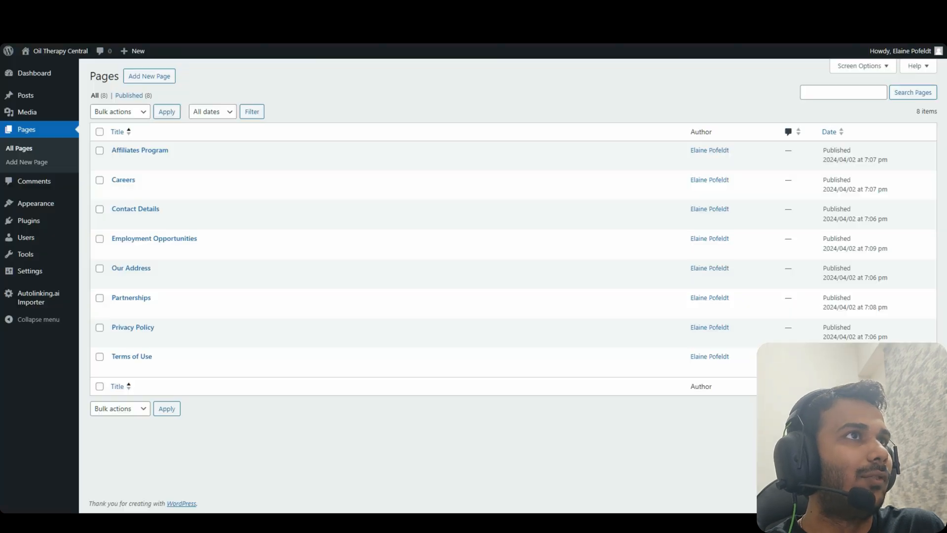
Strip leading spaces from the About HTML lines and delete the empty heading tags
mouse_move(60, 51)
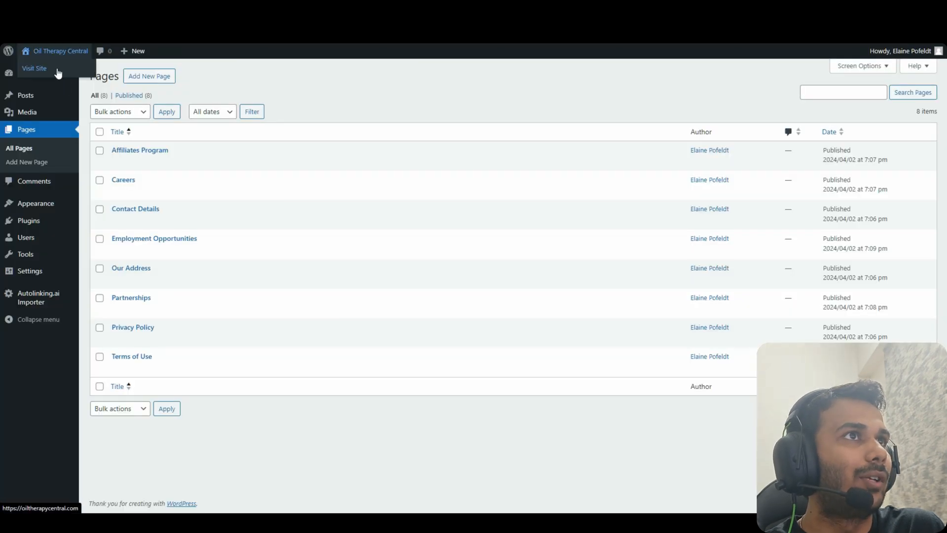
left_click(57, 71)
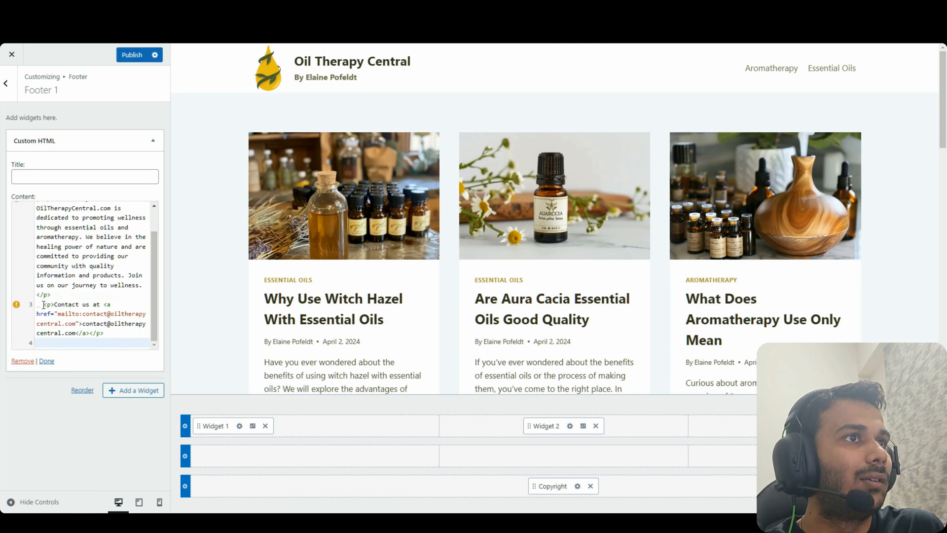
left_click(44, 304)
key("BackSpace")
key("BackSpace")
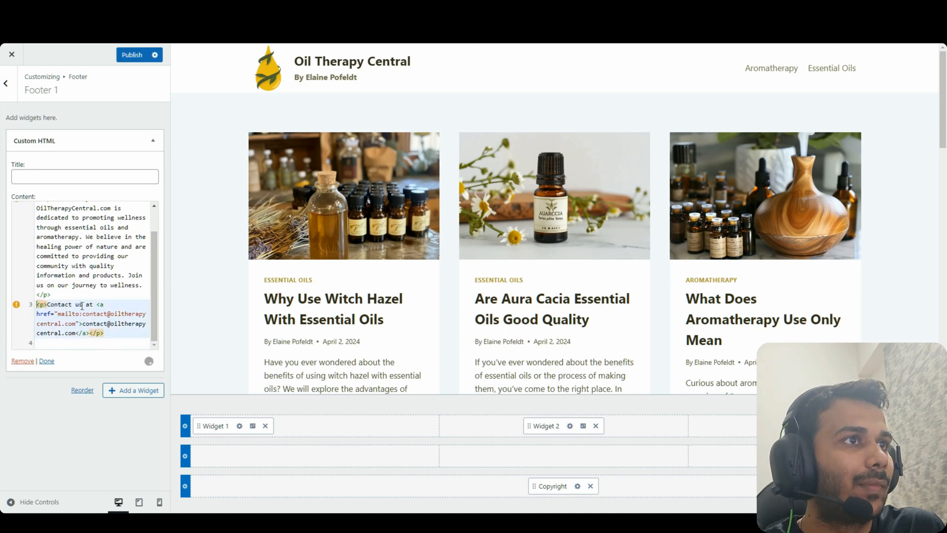
scroll(96, 282, "up", 2)
left_click(44, 208)
key("BackSpace")
key("BackSpace")
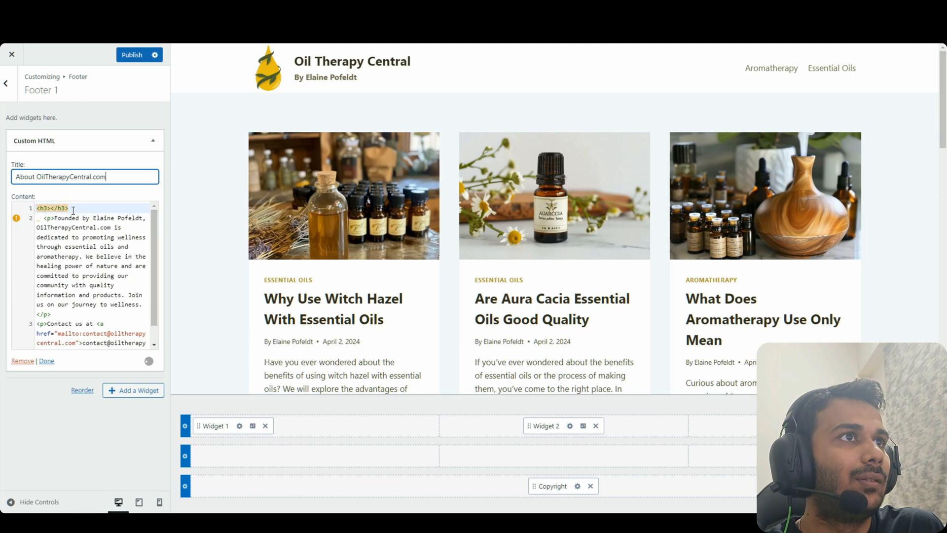
left_click_drag(83, 208, 38, 209)
key("BackSpace")
Insert the oil-drop logo image at 100px width, centred with <center> tags, and tidy indentation
type("<img src=\"https://")
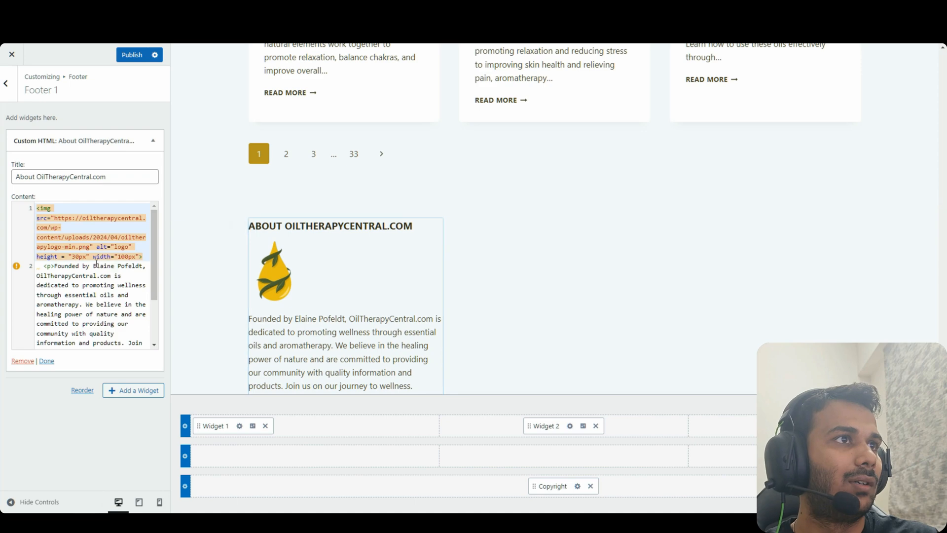
left_click(93, 267)
left_click(38, 208)
type("<center>")
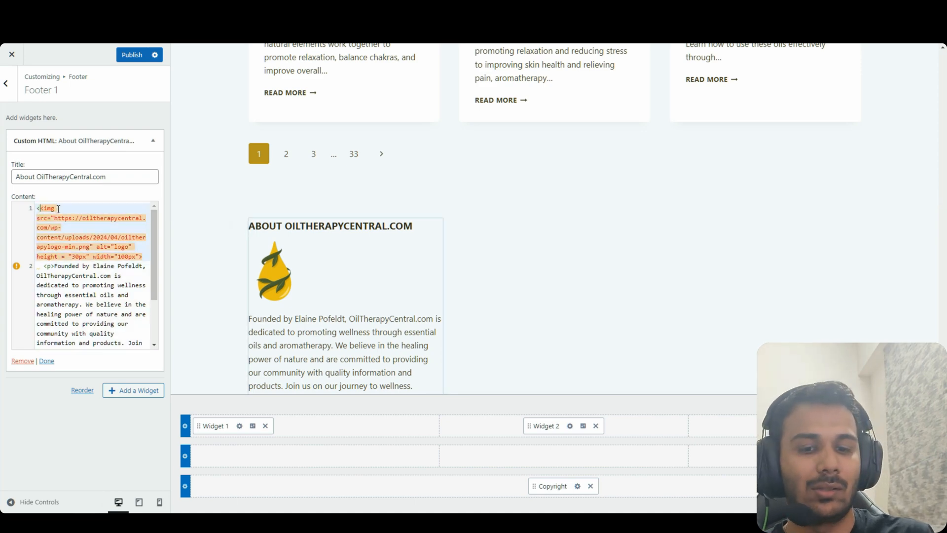
type("</center>")
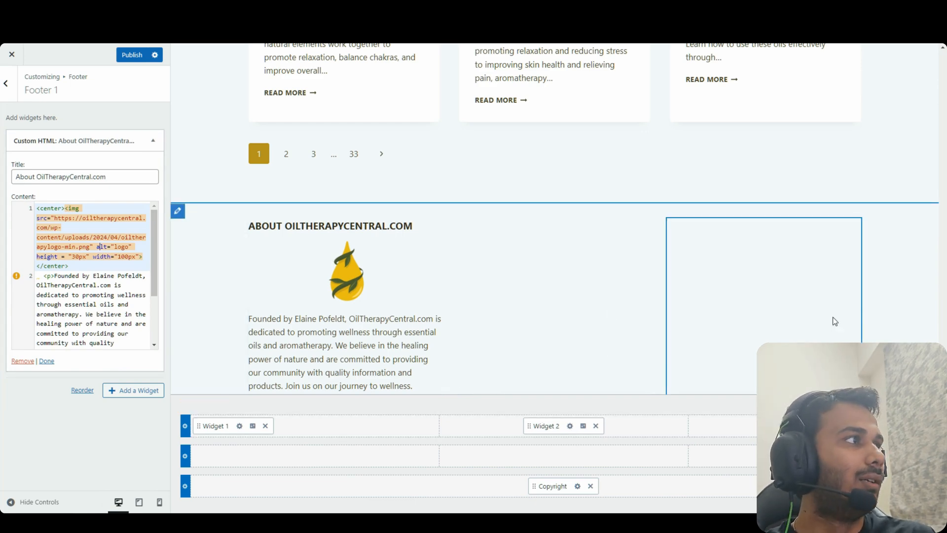
left_click_drag(44, 277, 31, 280)
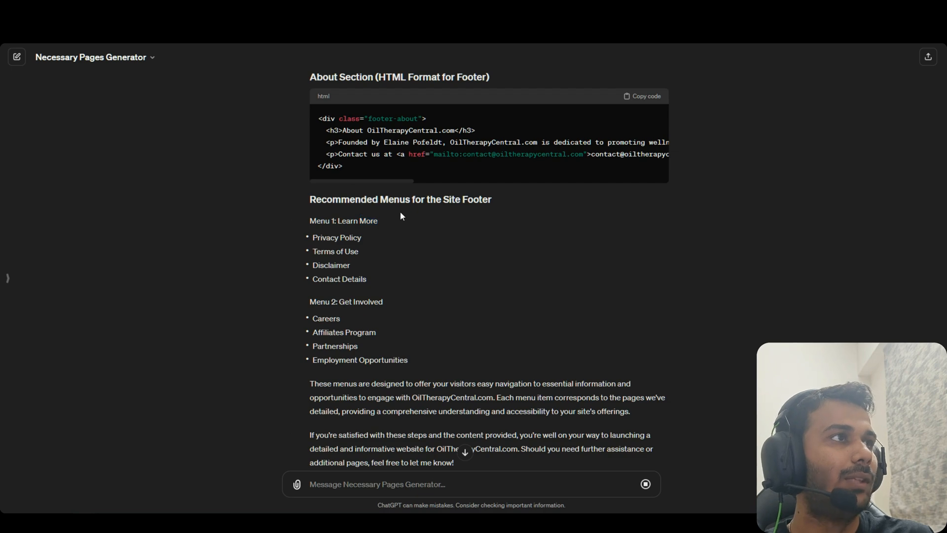
left_click_drag(393, 269, 367, 221)
left_click(359, 237)
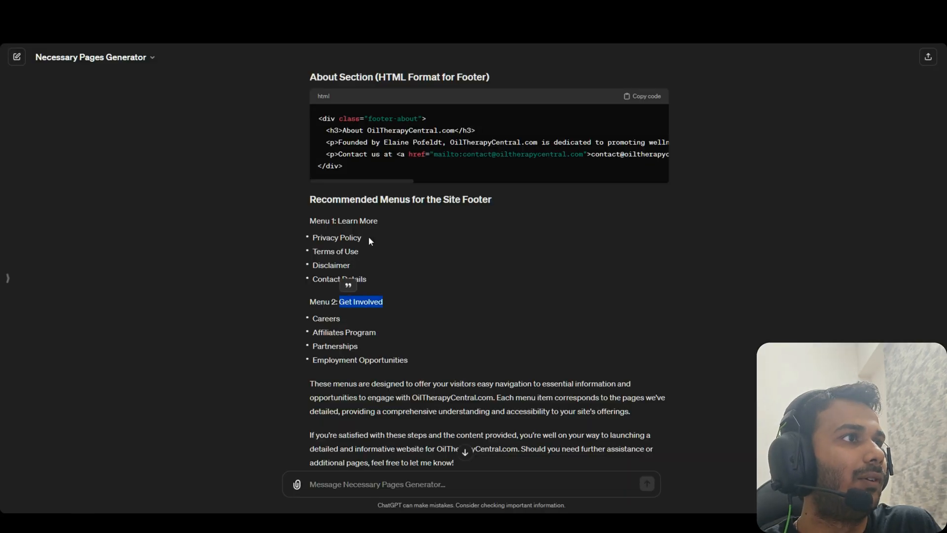
Assign menus to the Get Involved and Learn More footer widgets, Learn More using 'main', and publish
left_click(154, 147)
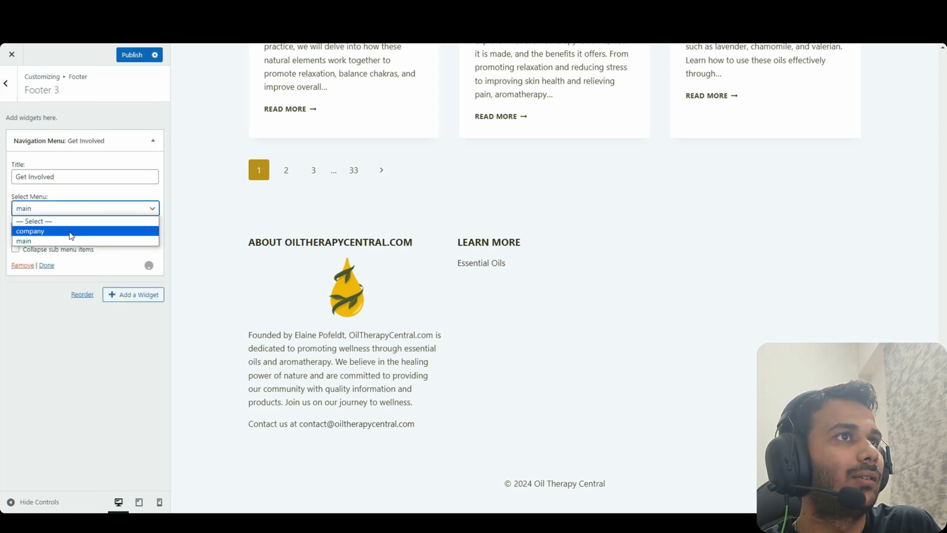
left_click(72, 234)
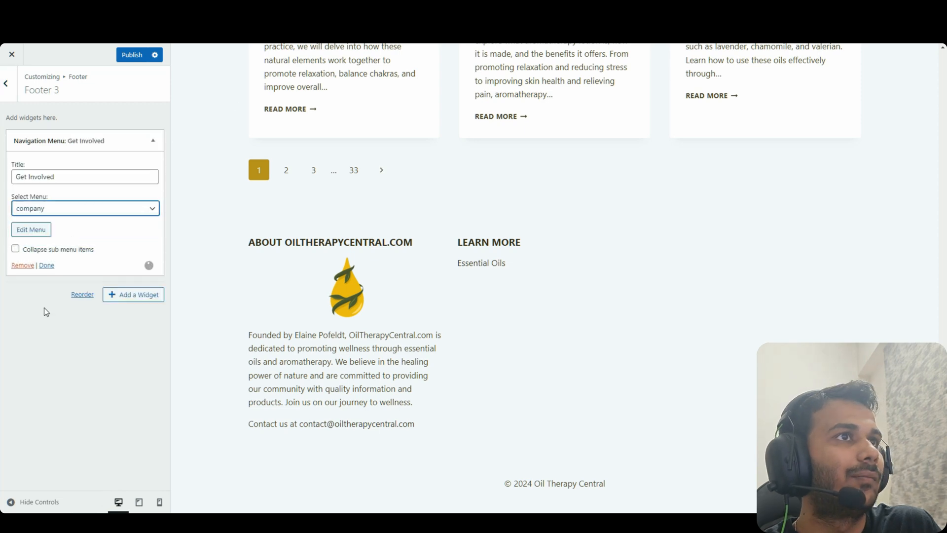
left_click(47, 265)
left_click(7, 99)
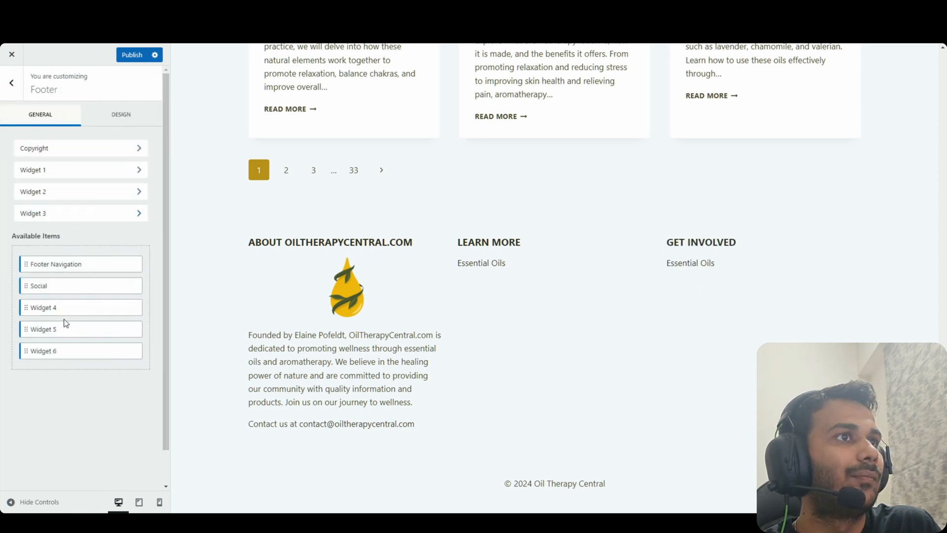
left_click(152, 141)
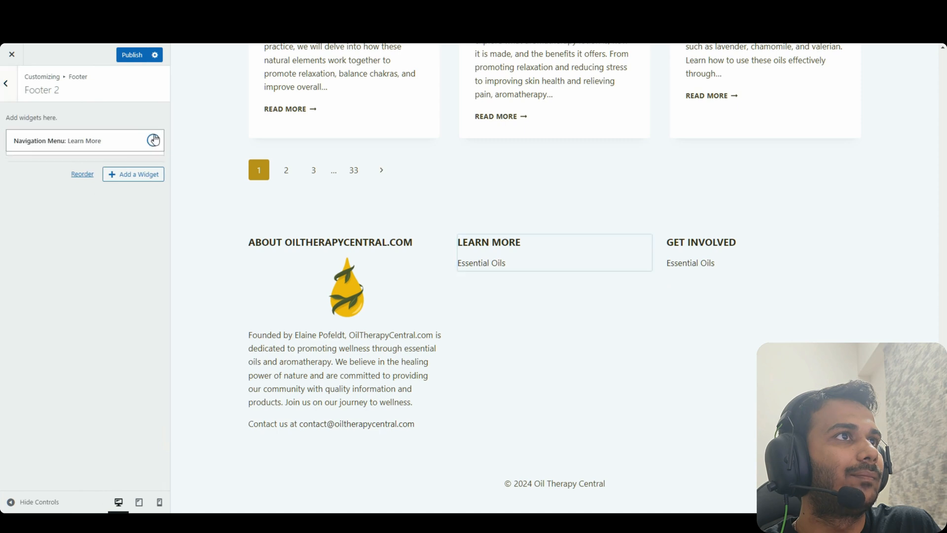
left_click(83, 209)
left_click(72, 230)
left_click(48, 265)
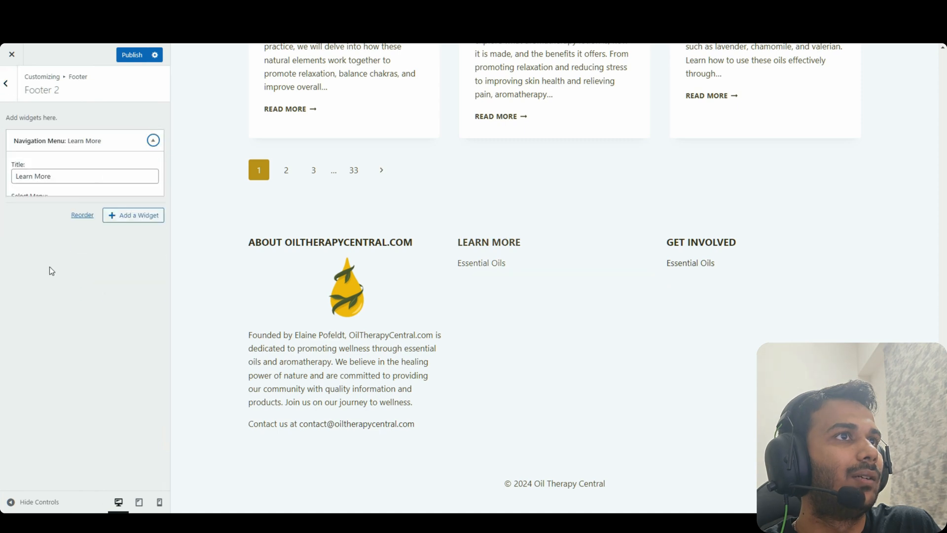
left_click(132, 55)
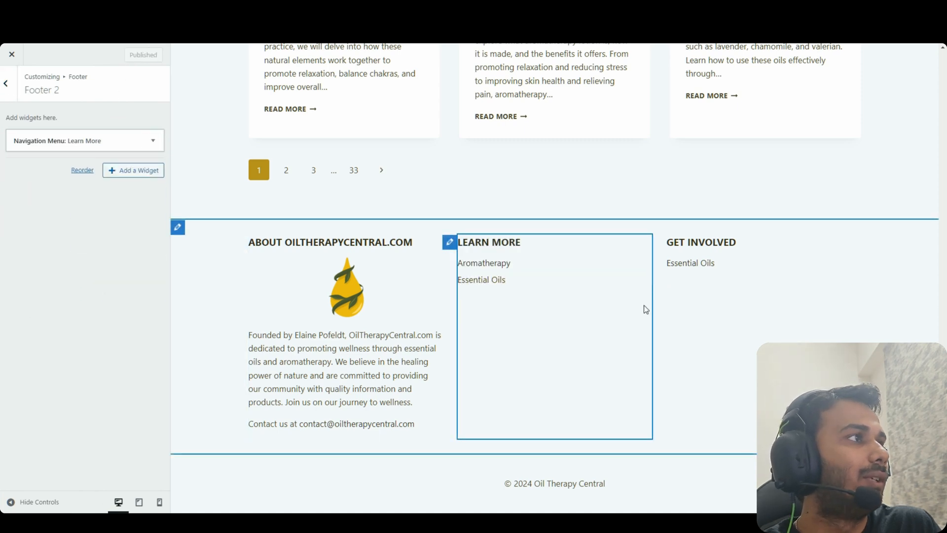
Copy the contact line's Twitter and LinkedIn links code from the ChatGPT conversation
key("ctrl+Tab")
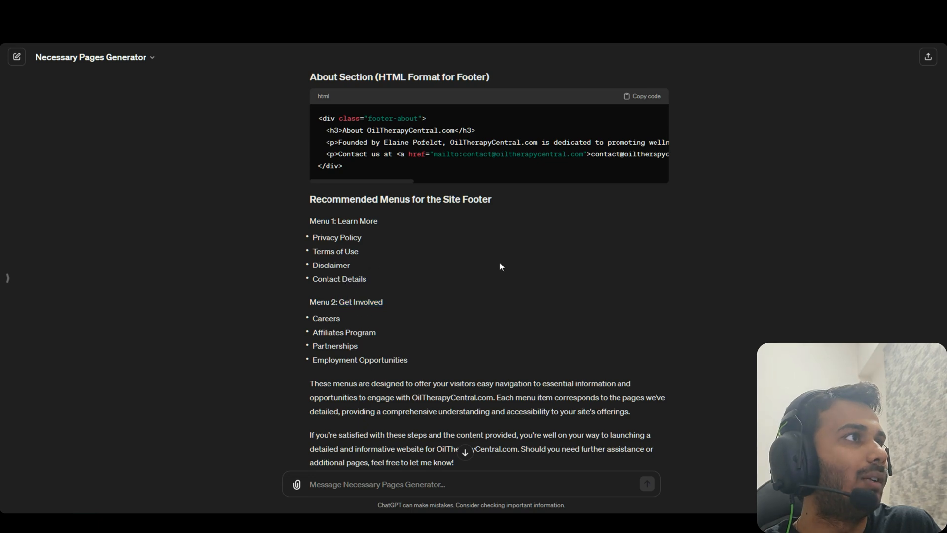
scroll(499, 267, "down", 8)
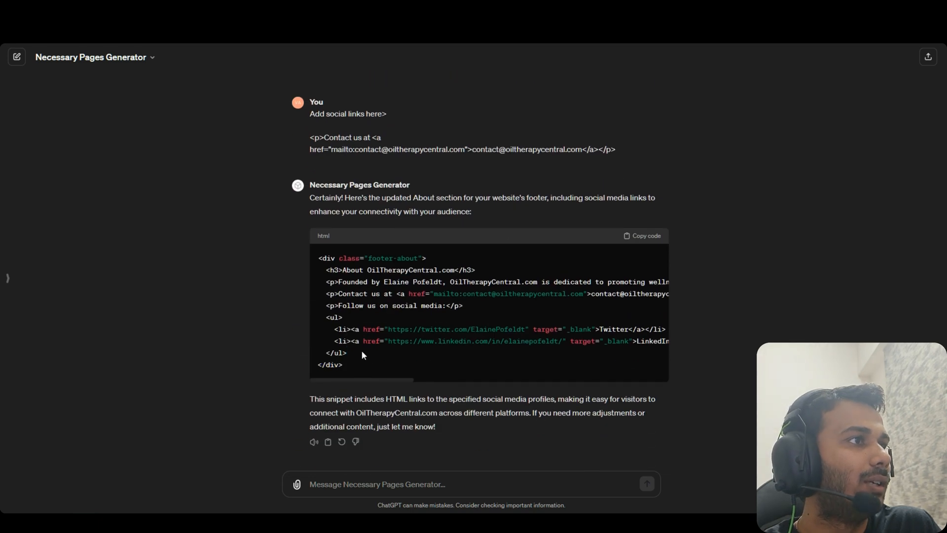
left_click_drag(362, 354, 335, 305)
left_click(345, 332)
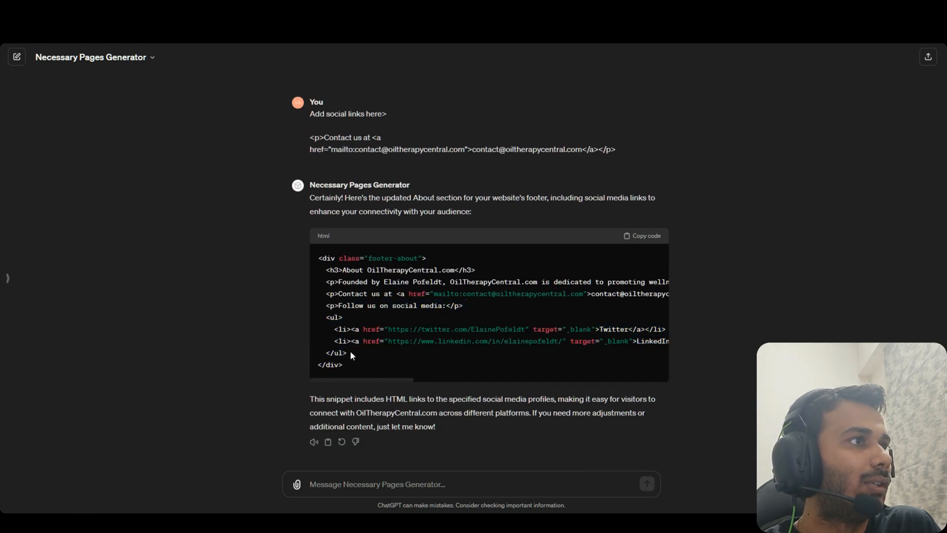
left_click_drag(351, 354, 326, 295)
key("ctrl+shift+Tab")
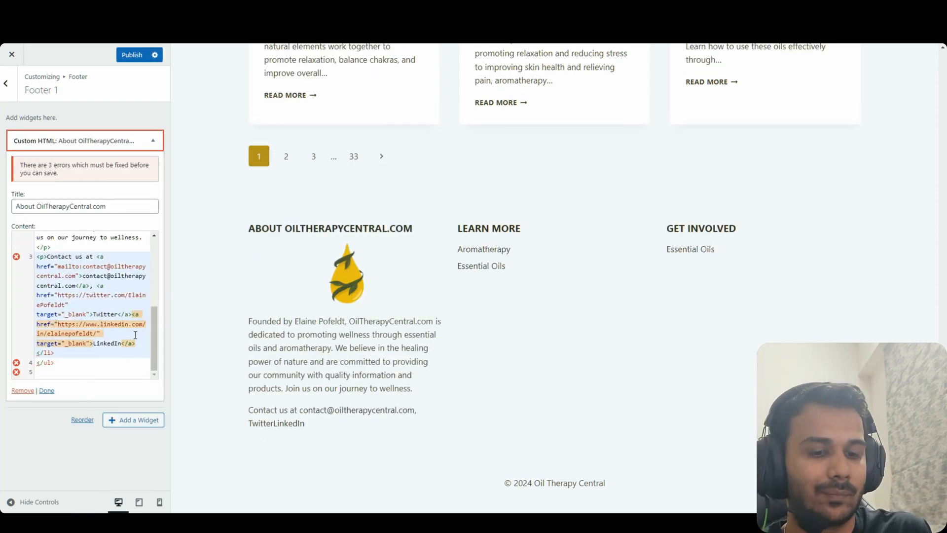
Fix the pasted links' closing tags with </p> and insert 'and' between Twitter and LinkedIn
left_click_drag(56, 362, 36, 362)
key("BackSpace")
key("BackSpace")
key("BackSpace")
key("BackSpace")
key("BackSpace")
key("BackSpace")
key("BackSpace")
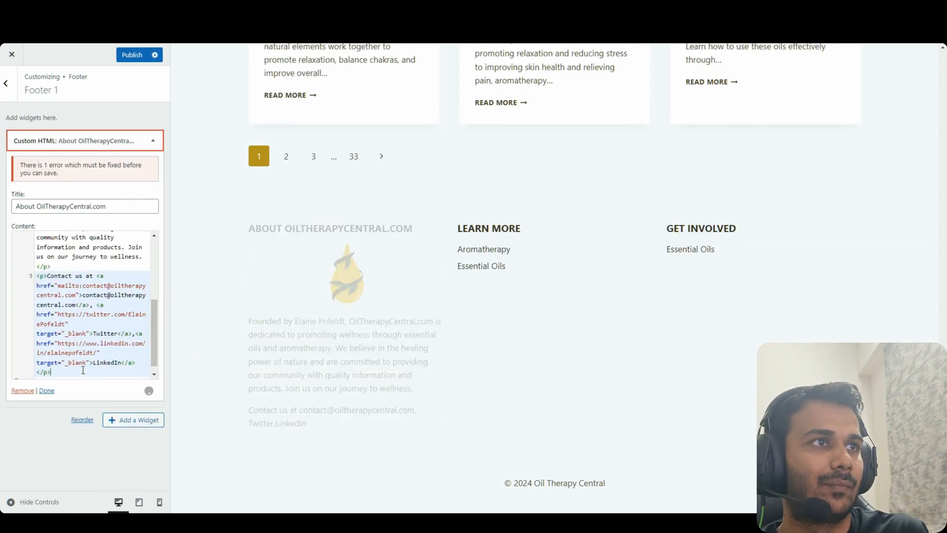
key("Delete")
type("</p>")
left_click(135, 304)
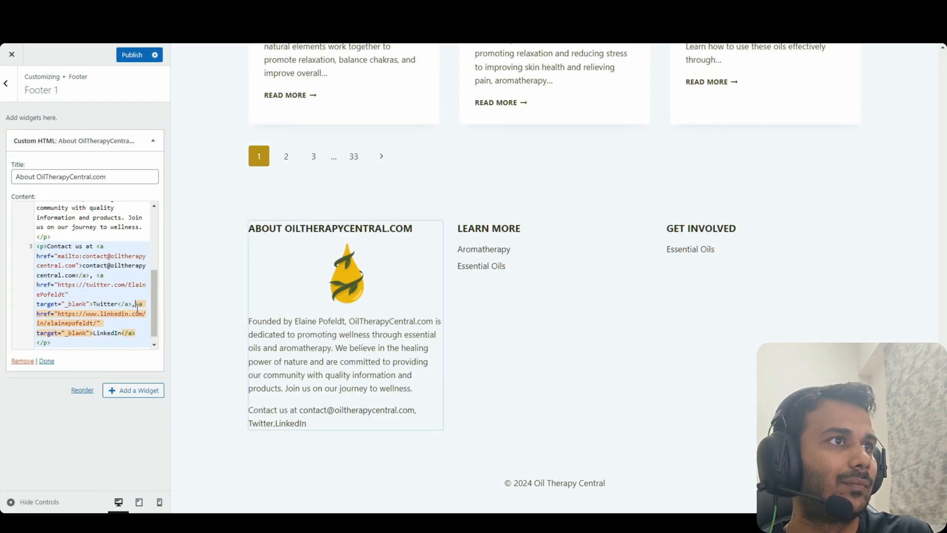
type("and")
scroll(38, 332, "down", 1)
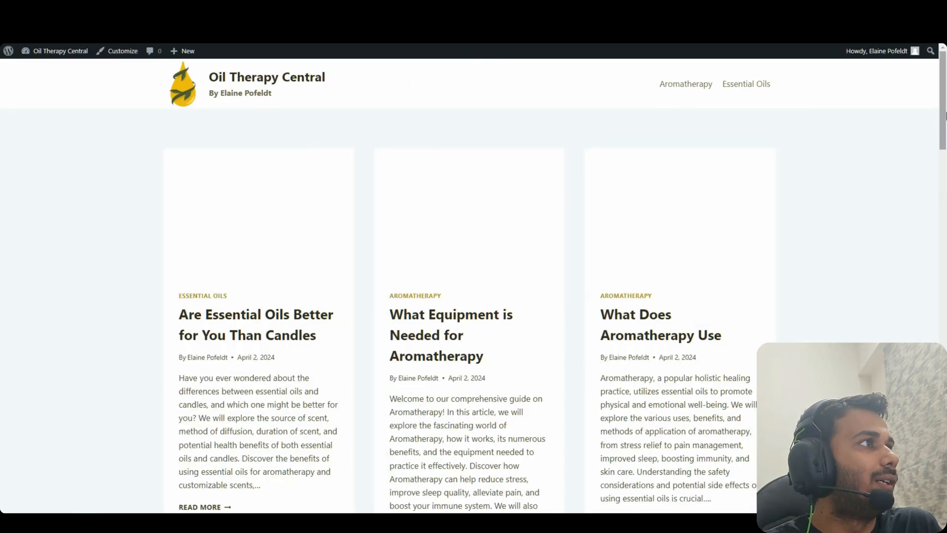
Open the Witch Hazel post and go to the customizer's Colors & Fonts colour settings
scroll(560, 204, "down", 15)
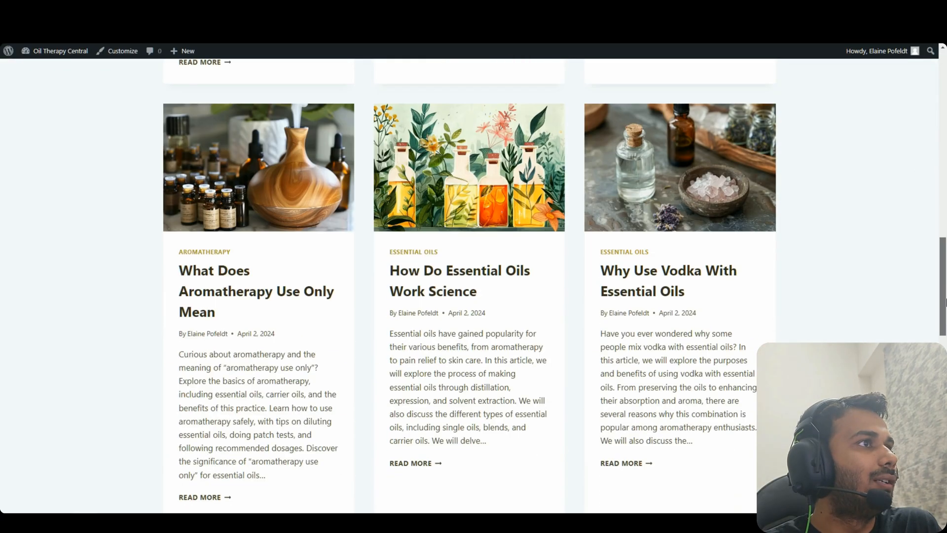
scroll(530, 225, "up", 3)
left_click(529, 225)
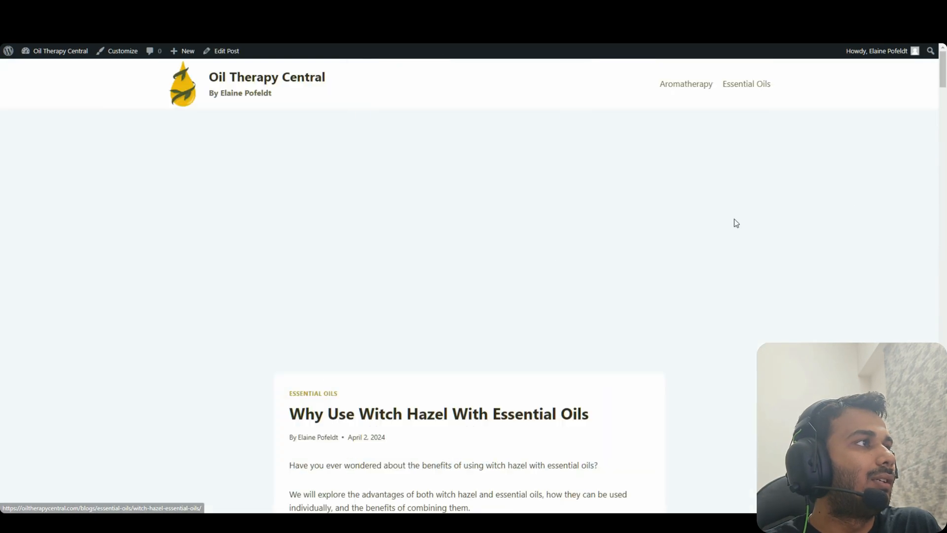
scroll(945, 302, "down", 10)
scroll(945, 302, "down", 20)
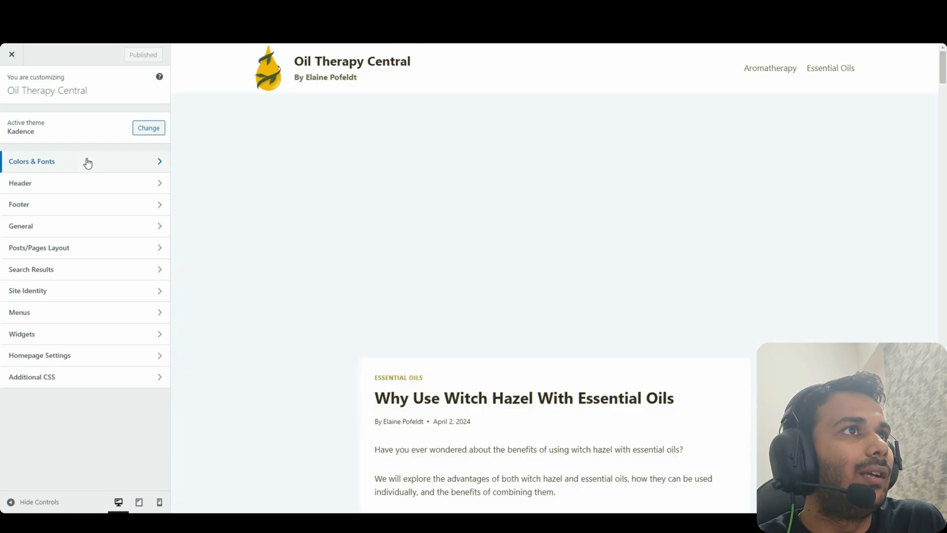
left_click(87, 160)
left_click(96, 125)
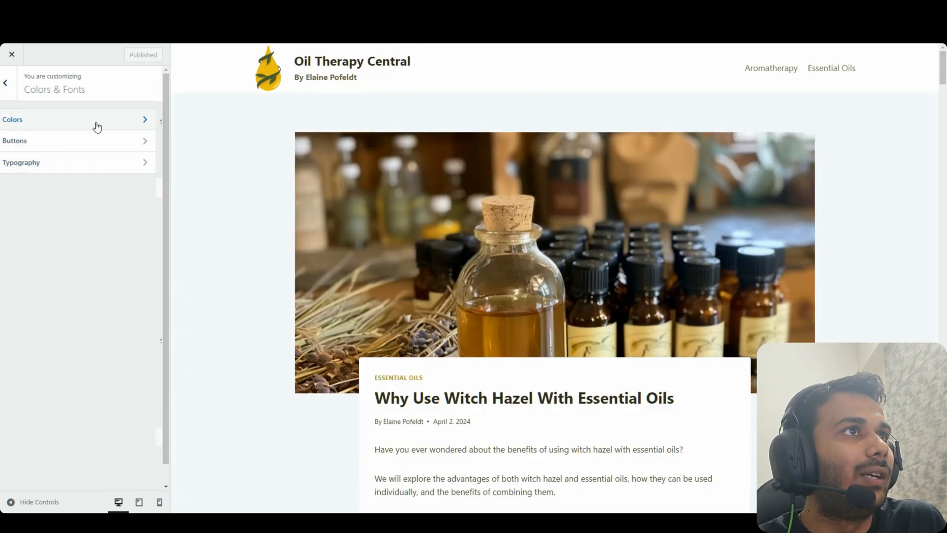
Set the eighth global palette colour to pale cream F1F0EB and publish it
left_click(132, 146)
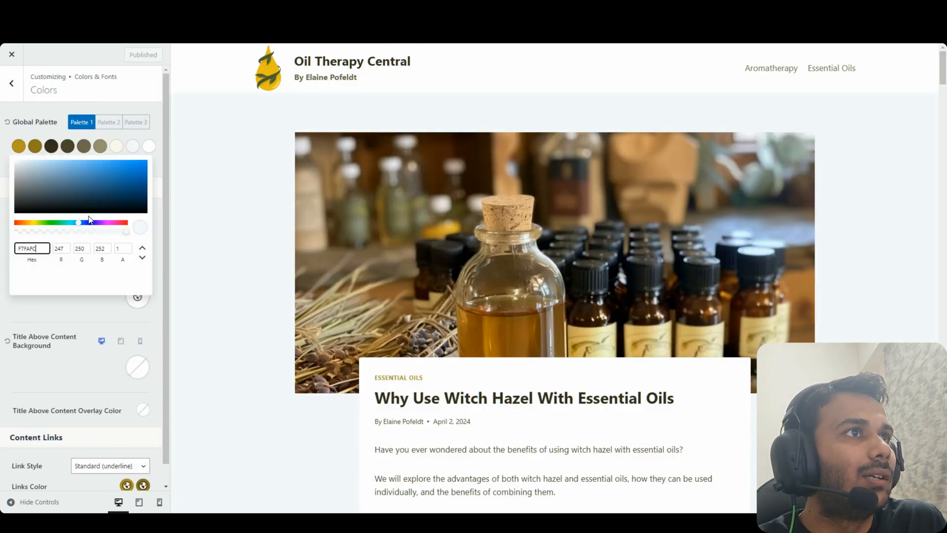
key("ctrl+z")
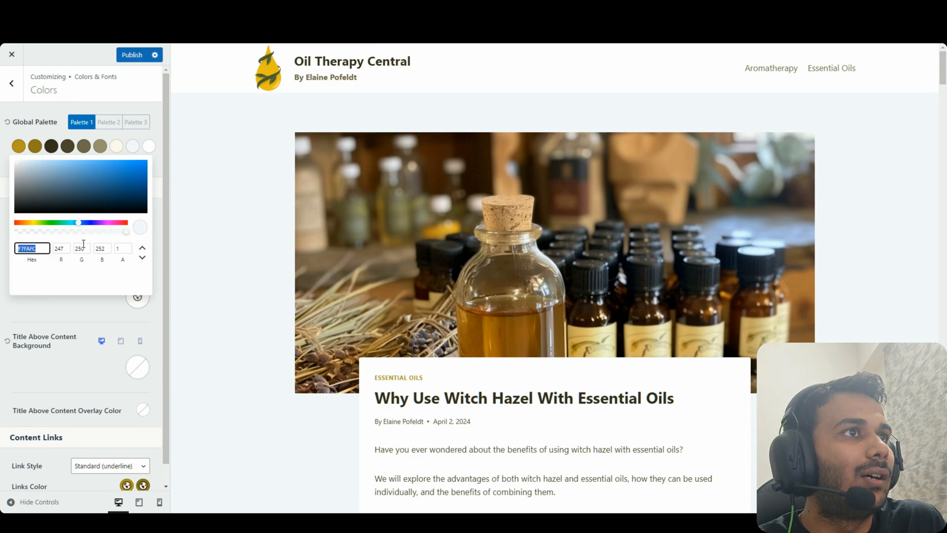
left_click(24, 148)
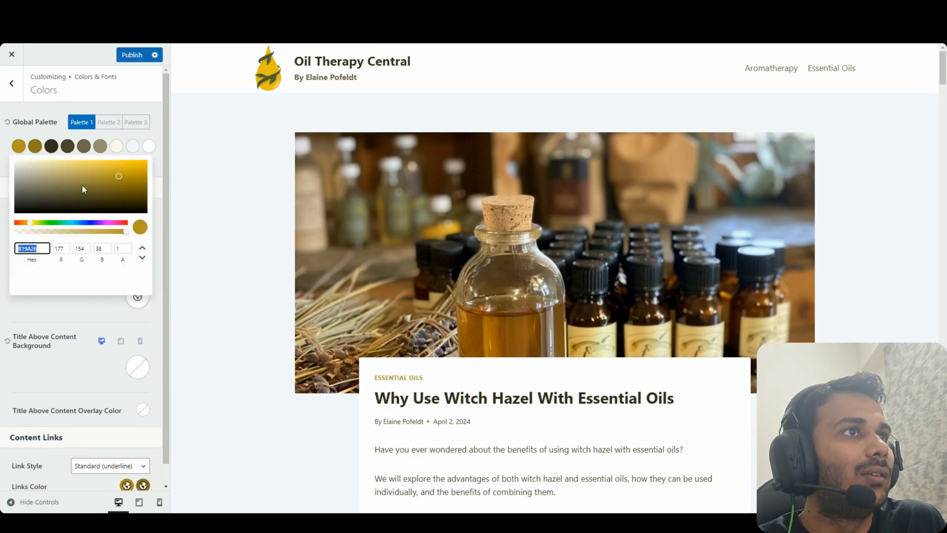
left_click(130, 148)
type("B19A26")
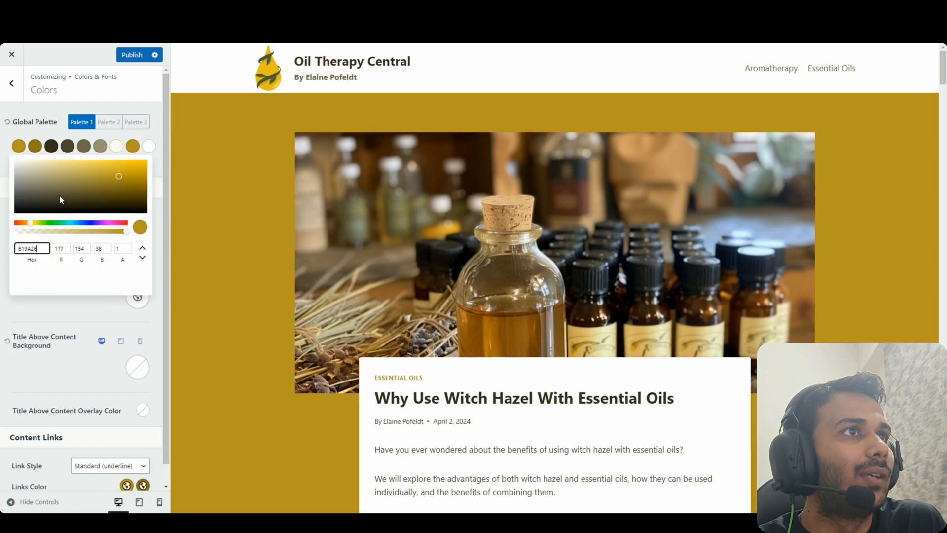
left_click_drag(76, 175, 18, 163)
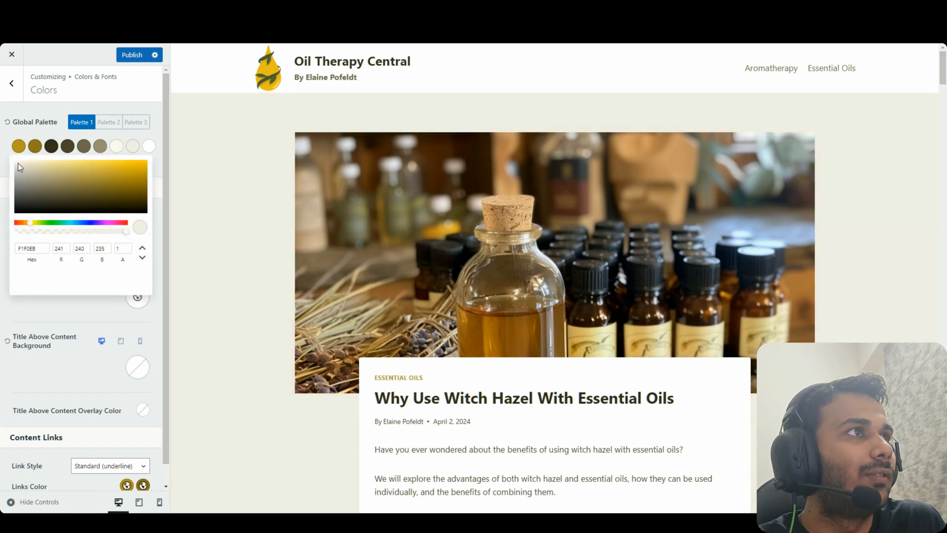
left_click_drag(945, 82, 945, 457)
left_click(133, 54)
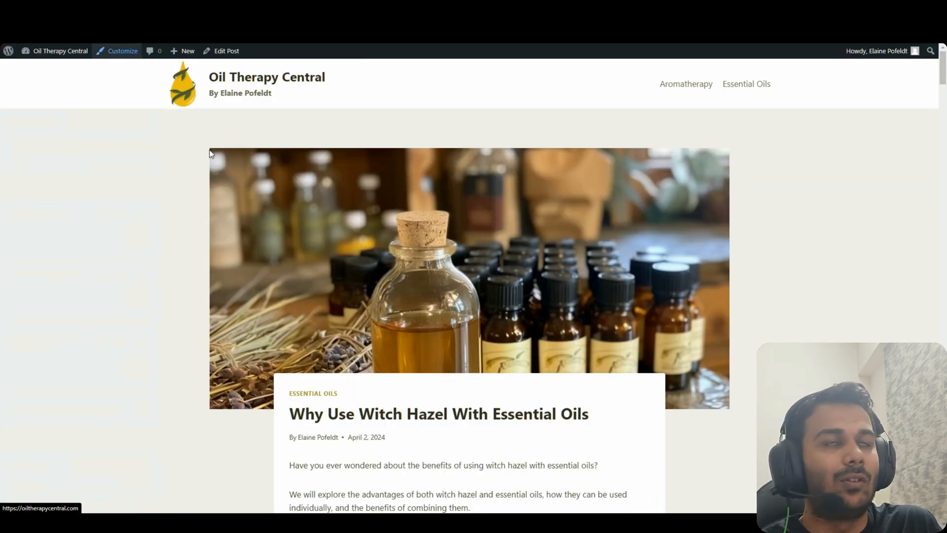
left_click(119, 51)
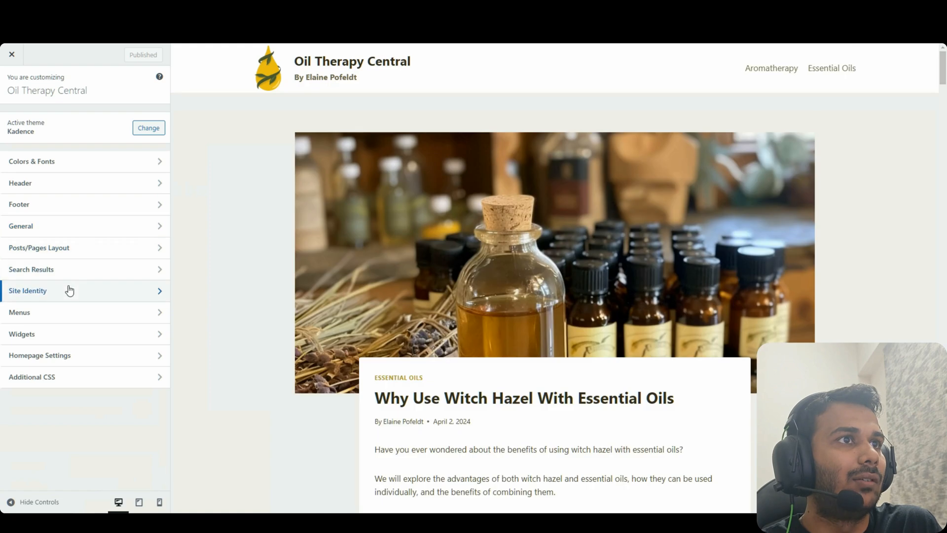
Turn off Show Date in the Single Post Layout meta options
left_click(112, 252)
left_click(78, 141)
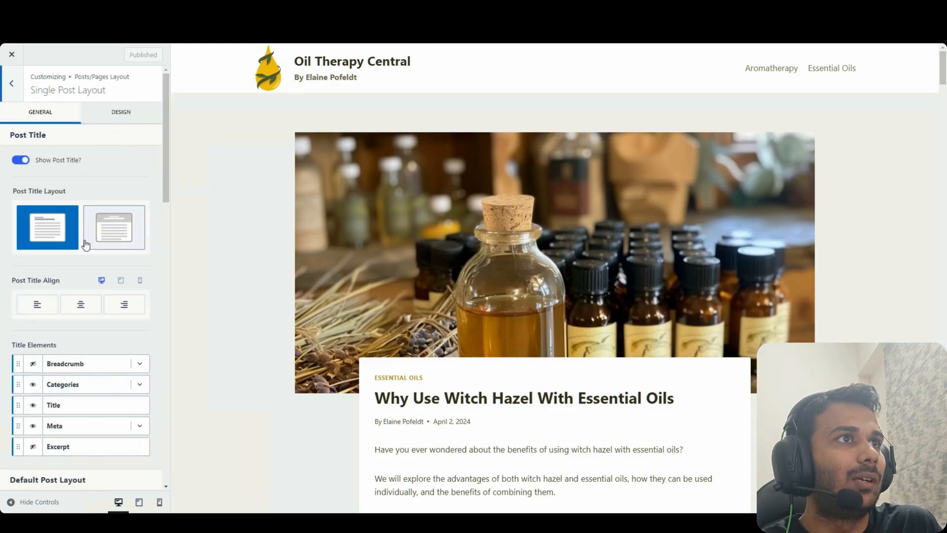
scroll(81, 323, "down", 3)
left_click(140, 262)
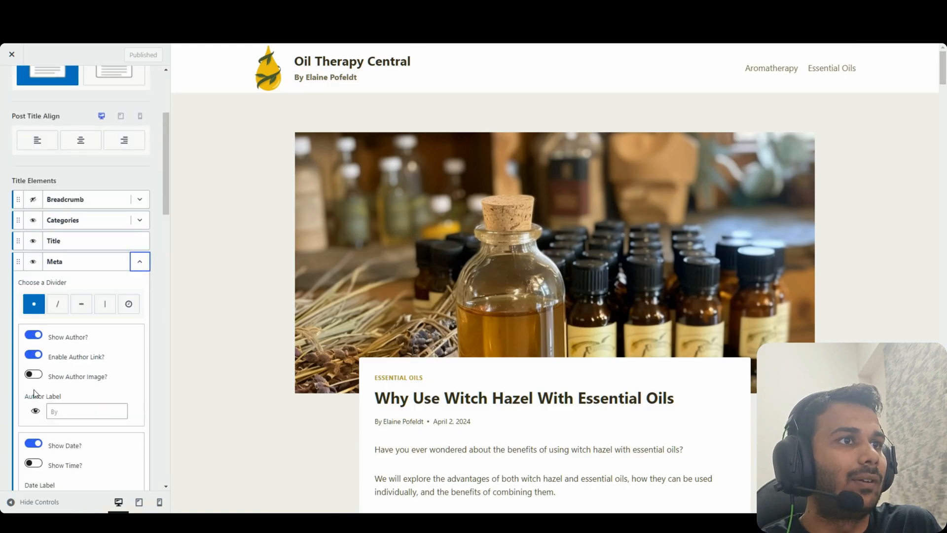
scroll(34, 393, "down", 3)
left_click(34, 278)
scroll(132, 285, "up", 3)
left_click(140, 262)
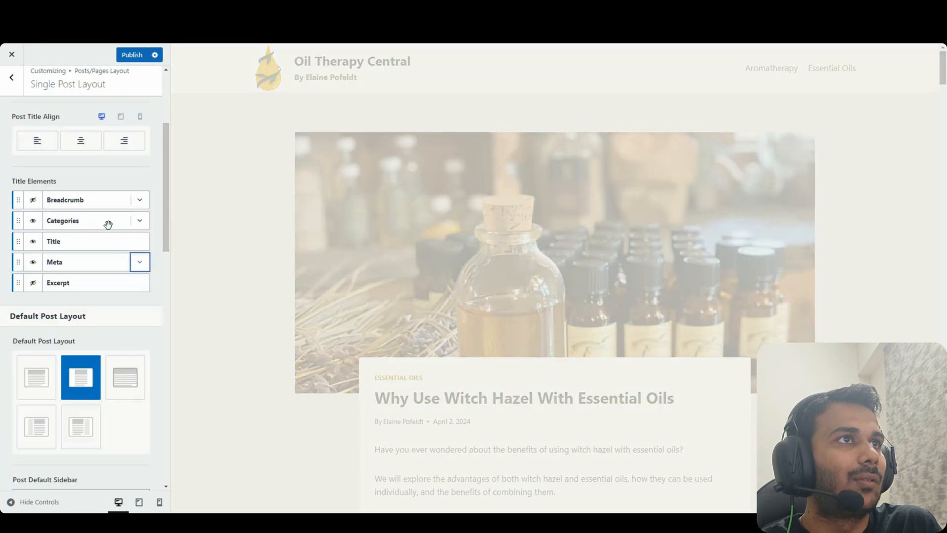
Review the Archive and Page layout settings, then leave the customizer
left_click(11, 79)
left_click(95, 166)
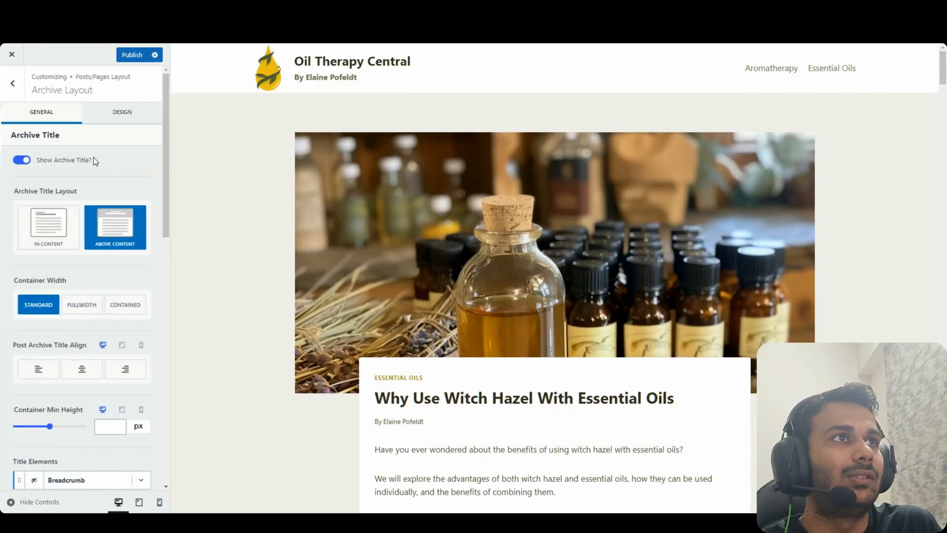
left_click(11, 81)
left_click(59, 120)
scroll(96, 308, "down", 6)
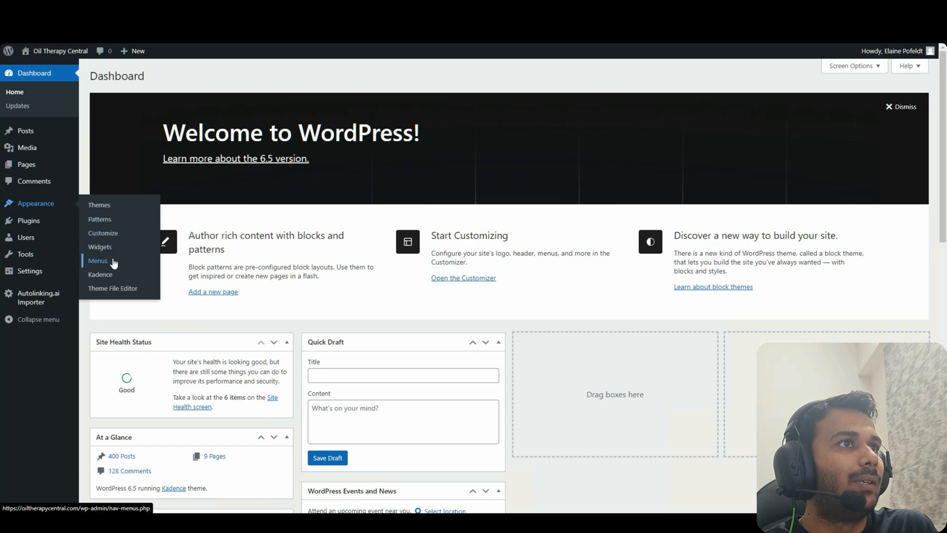
left_click(113, 261)
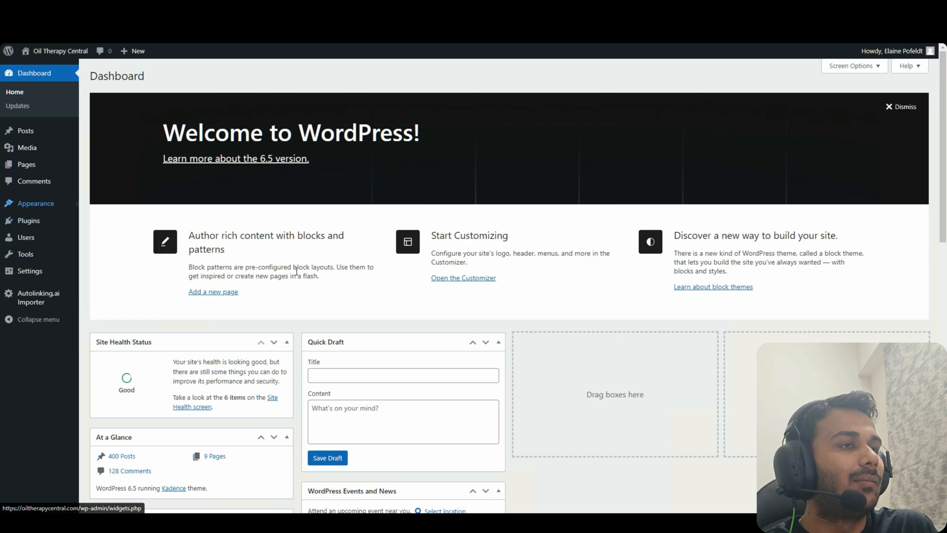
Tick the Get Involved pages, including Employment Opportunities and Affiliates Program, following ChatGPT's list
left_click_drag(213, 252, 214, 274)
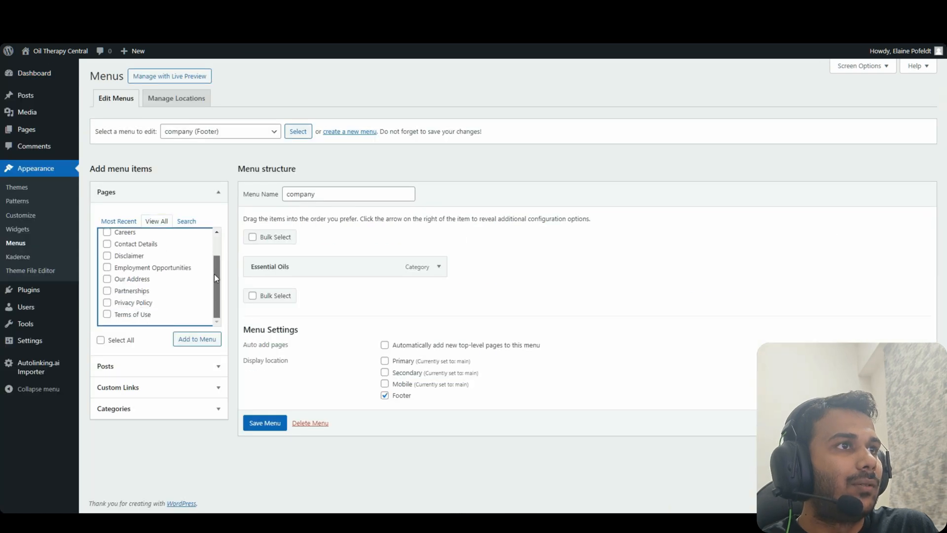
left_click(167, 269)
key("ctrl+Tab")
scroll(542, 222, "down", 3)
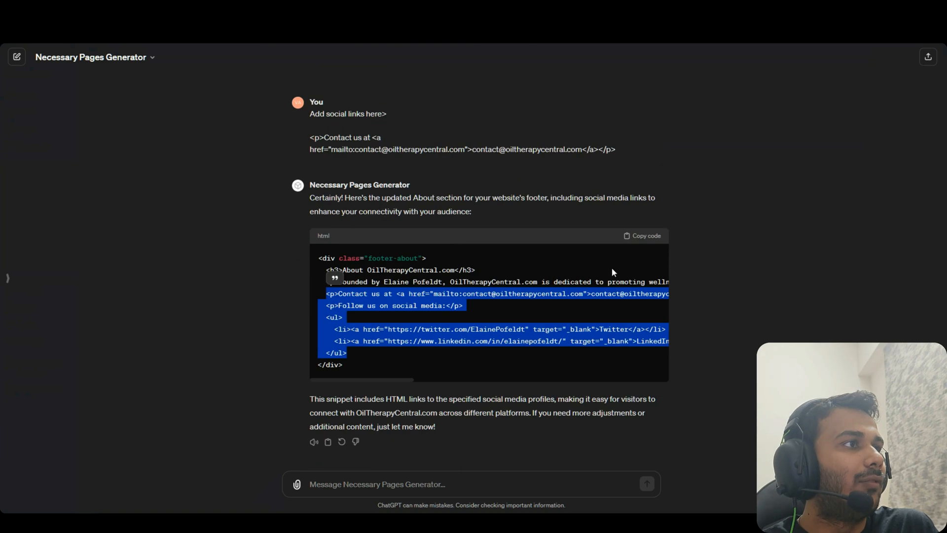
scroll(593, 261, "up", 7)
left_click_drag(405, 291, 317, 280)
left_click(376, 293)
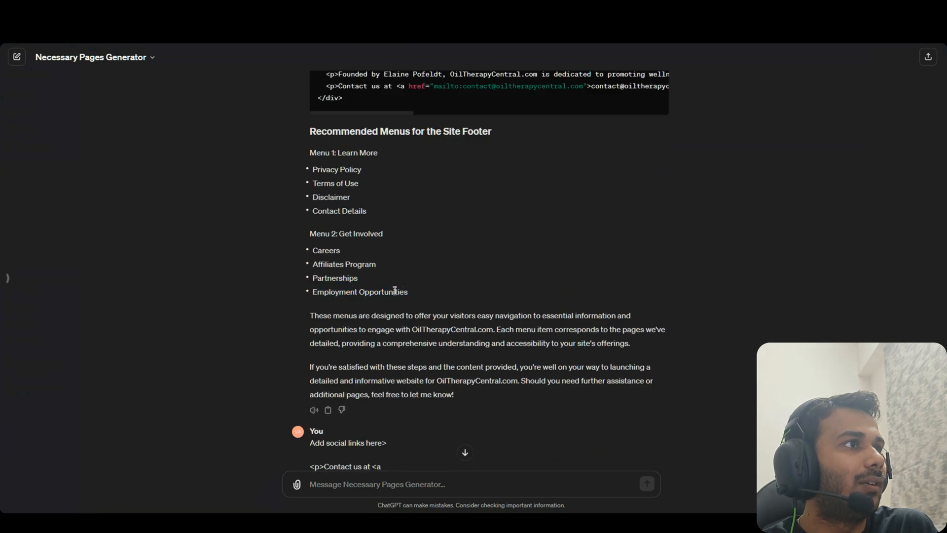
left_click_drag(409, 292, 323, 282)
left_click(396, 256)
key("ctrl+Tab")
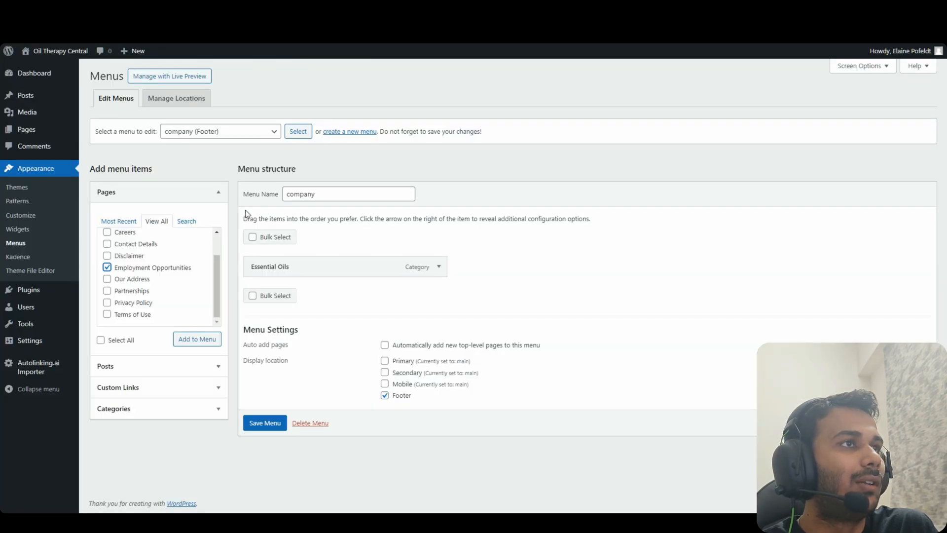
key("ctrl+Tab")
key("ctrl+Tab")
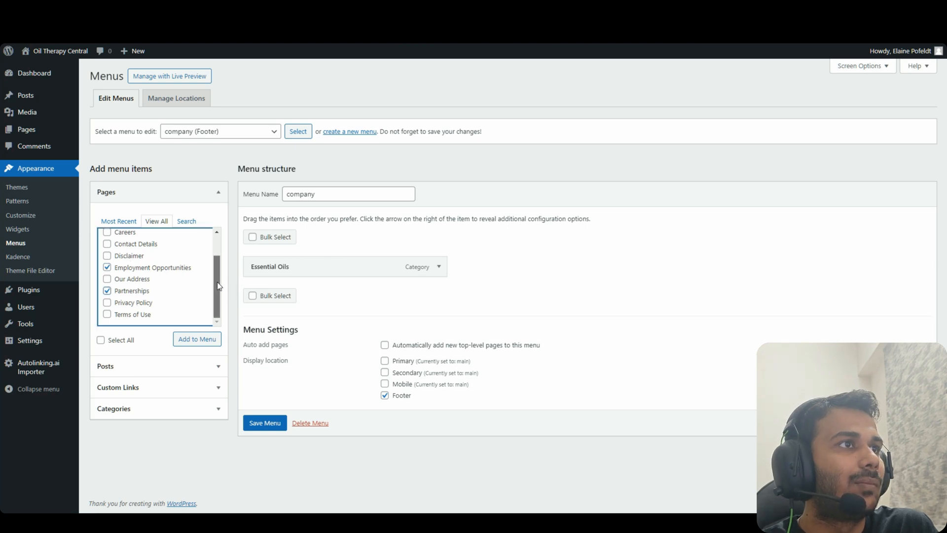
scroll(213, 267, "up", 2)
left_click(146, 253)
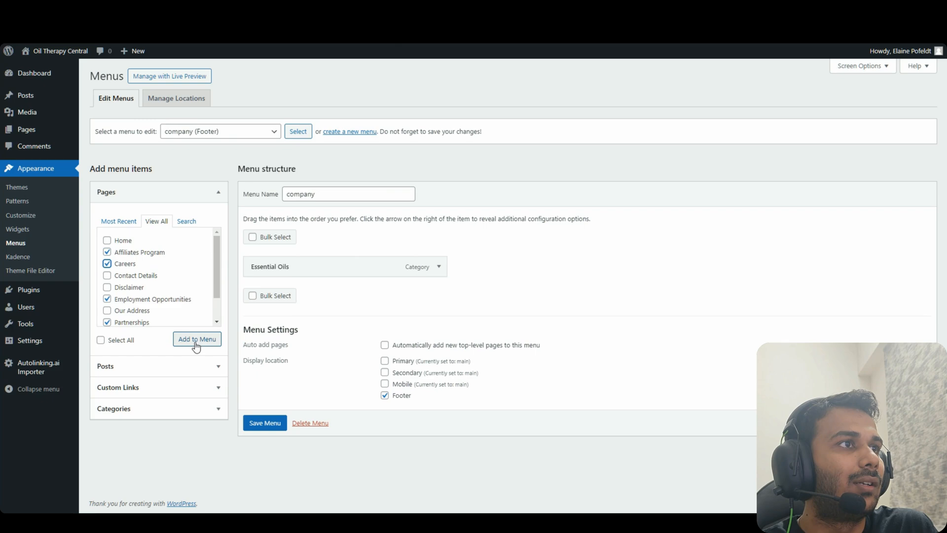
Add the pages to the company menu, remove Essential Oils, put Partnerships then Careers first, save
left_click(438, 267)
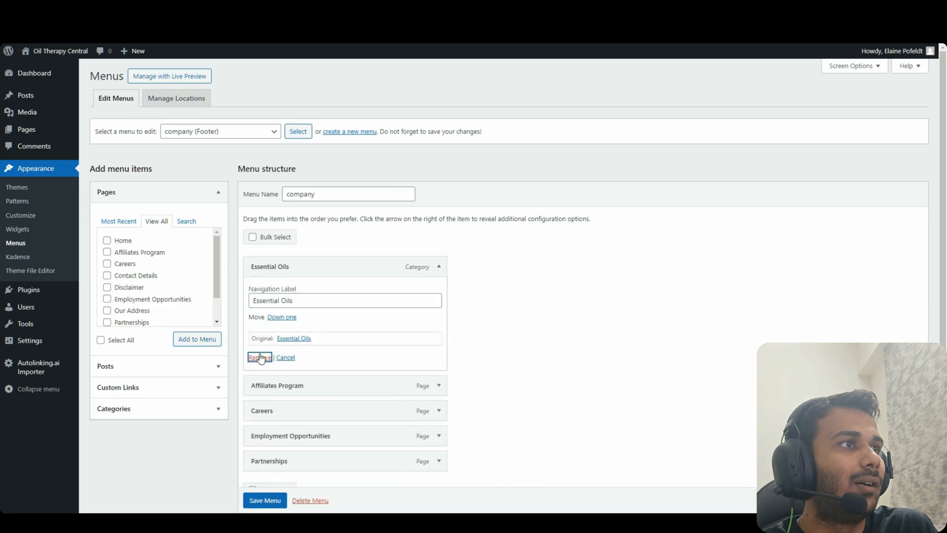
left_click(258, 356)
left_click_drag(401, 333, 283, 265)
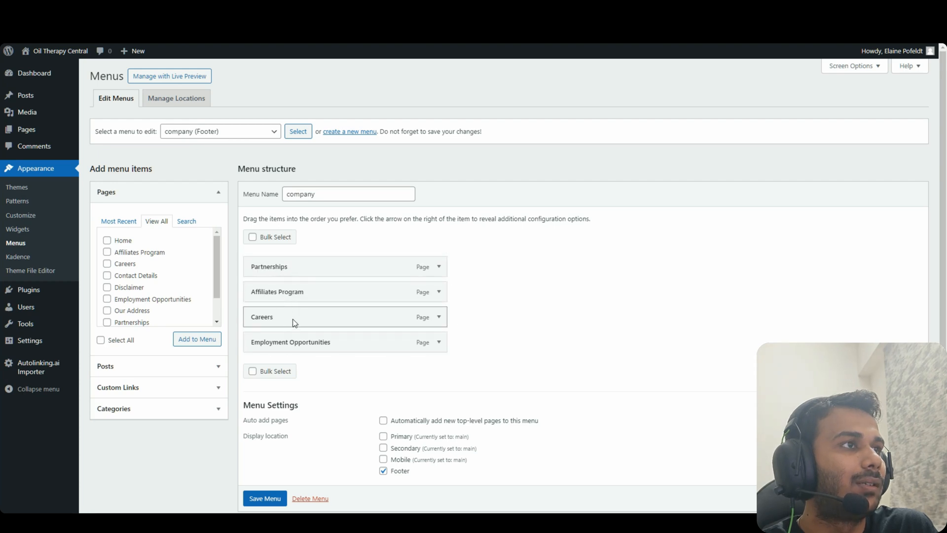
left_click_drag(291, 322, 292, 298)
scroll(331, 419, "down", 2)
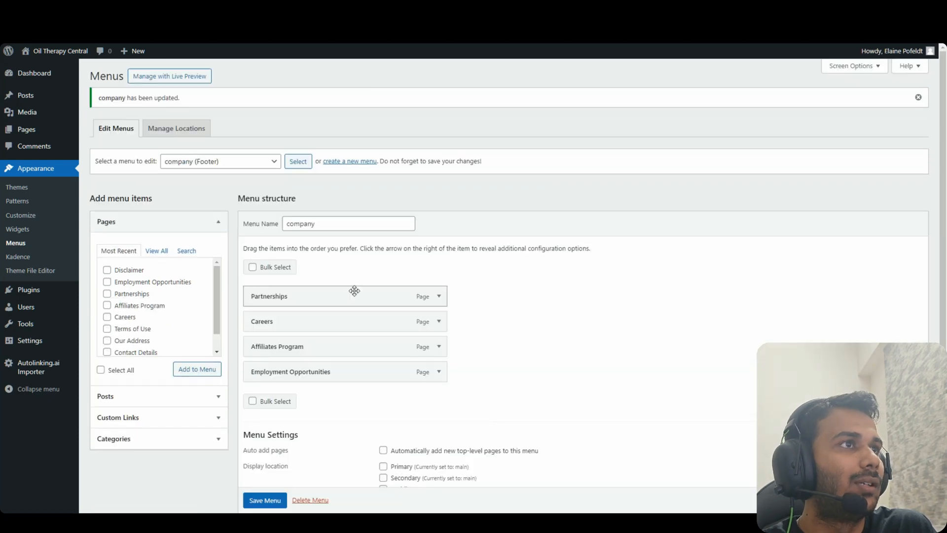
left_click(267, 162)
Load the 'main' menu for editing and check ChatGPT's recommended Learn More list
left_click(256, 185)
left_click(296, 163)
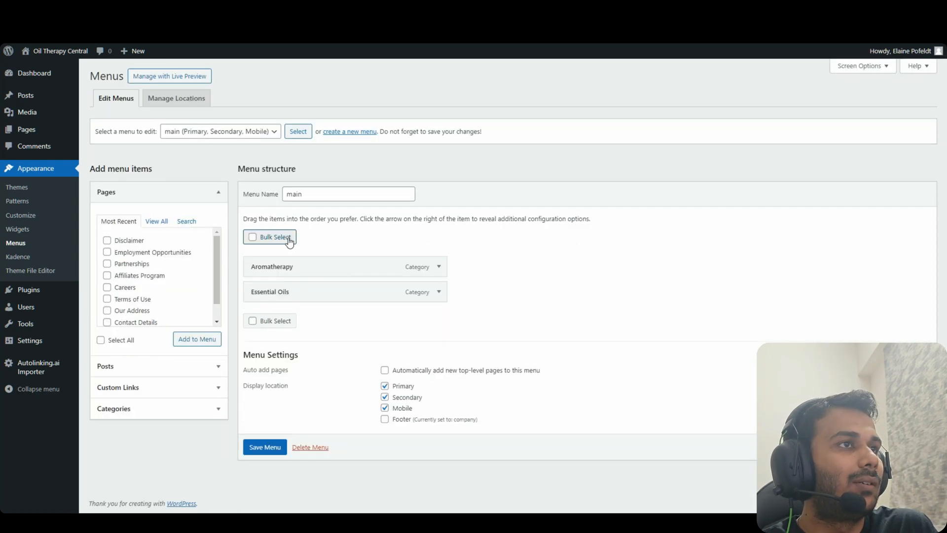
left_click(427, 9)
left_click_drag(362, 170, 305, 169)
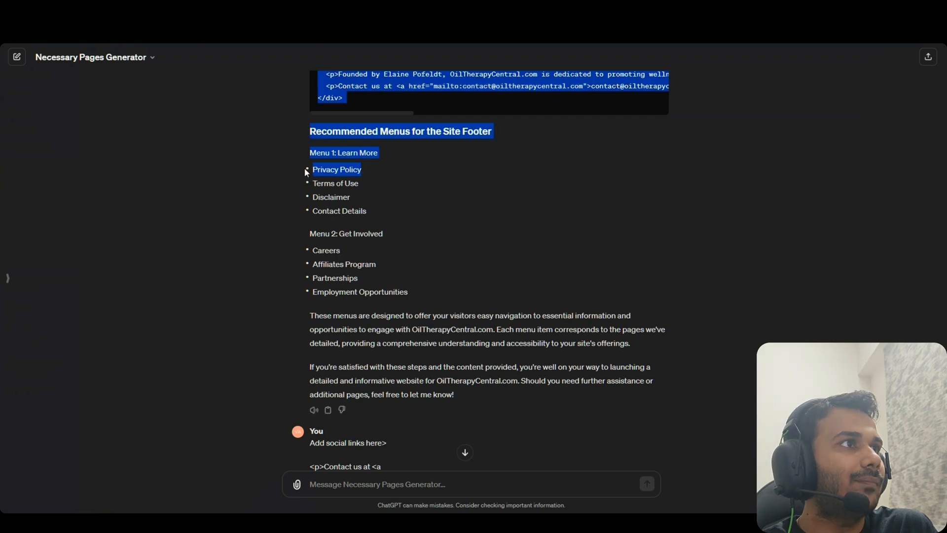
left_click(354, 184)
left_click(314, 9)
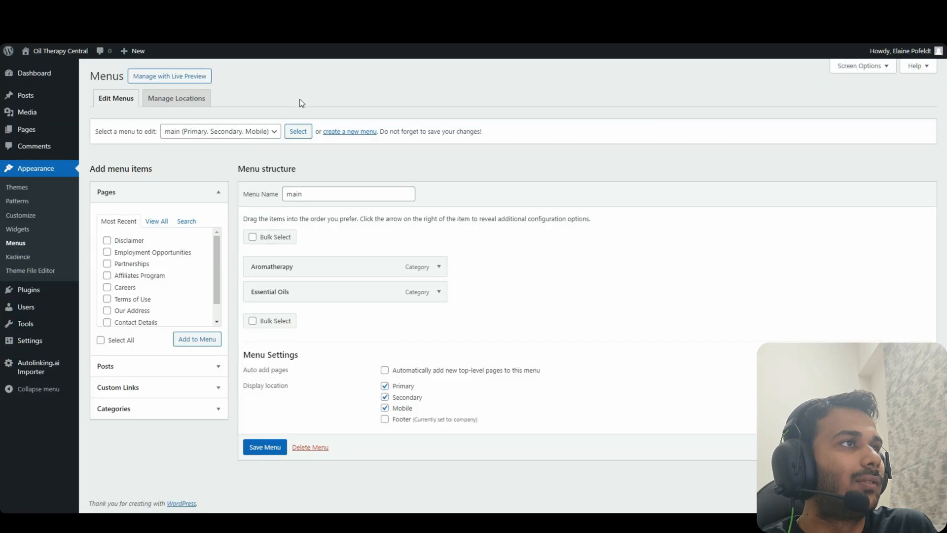
Add Privacy Policy, Terms of Use, Contact Details and Disclaimer pages to the main menu
left_click(157, 221)
mouse_move(217, 266)
left_mouse_down()
mouse_move(215, 292)
mouse_move(220, 257)
left_mouse_up()
left_click(135, 303)
left_click(135, 314)
left_click(135, 243)
left_click(148, 9)
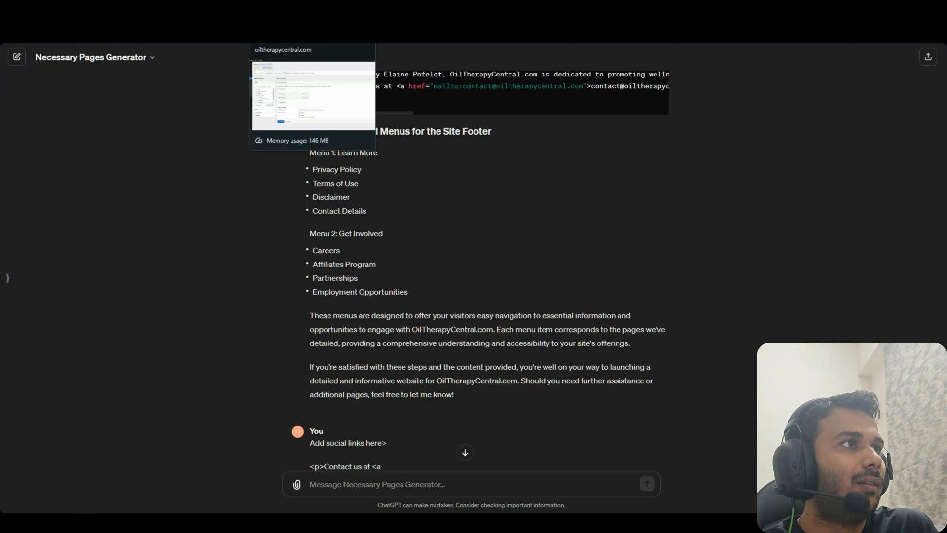
left_click(313, 9)
left_click(149, 288)
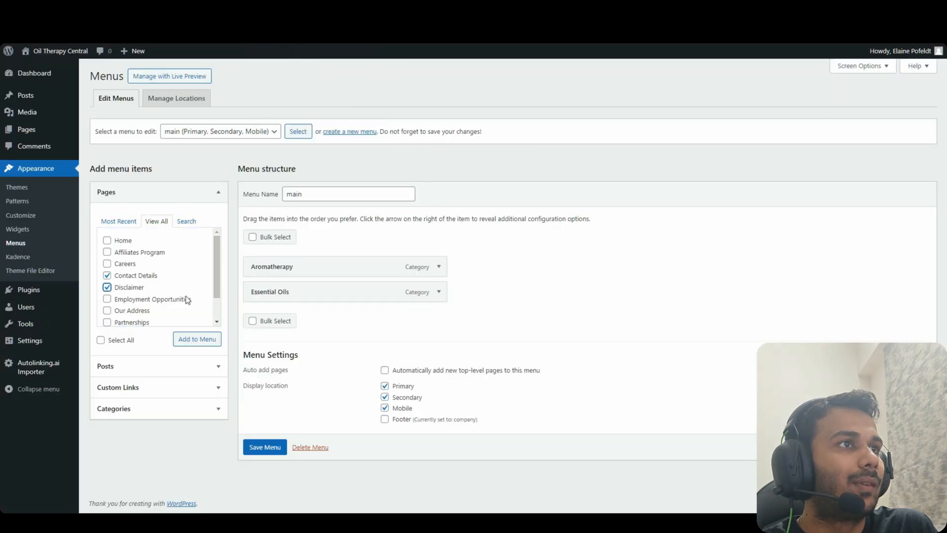
left_click_drag(217, 276, 218, 297)
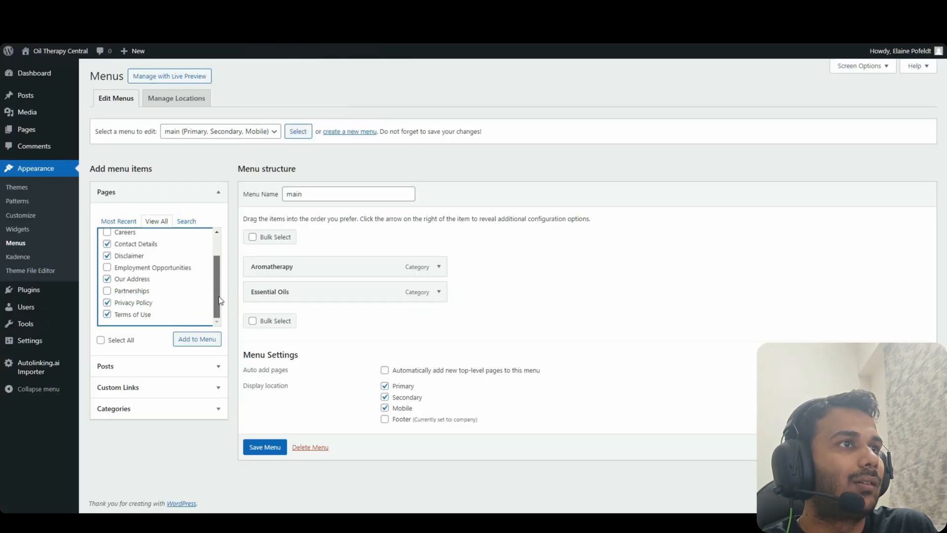
left_click(199, 341)
Nest Essential Oils and Aromatherapy as sub-items and add a Blogs custom link
mouse_move(303, 292)
left_mouse_down()
mouse_move(320, 292)
mouse_move(305, 290)
left_mouse_up()
left_click_drag(318, 267, 328, 267)
left_click(127, 388)
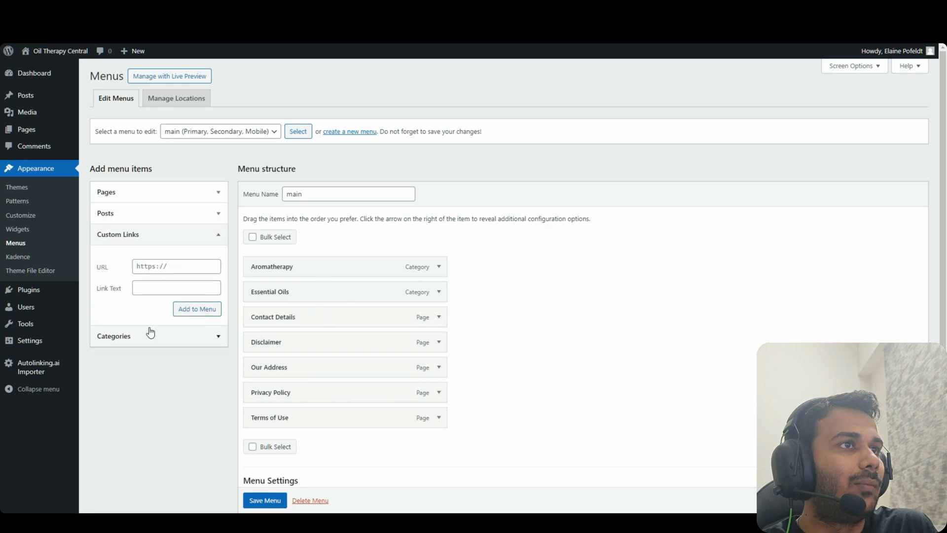
left_click(138, 267)
type("Blogs")
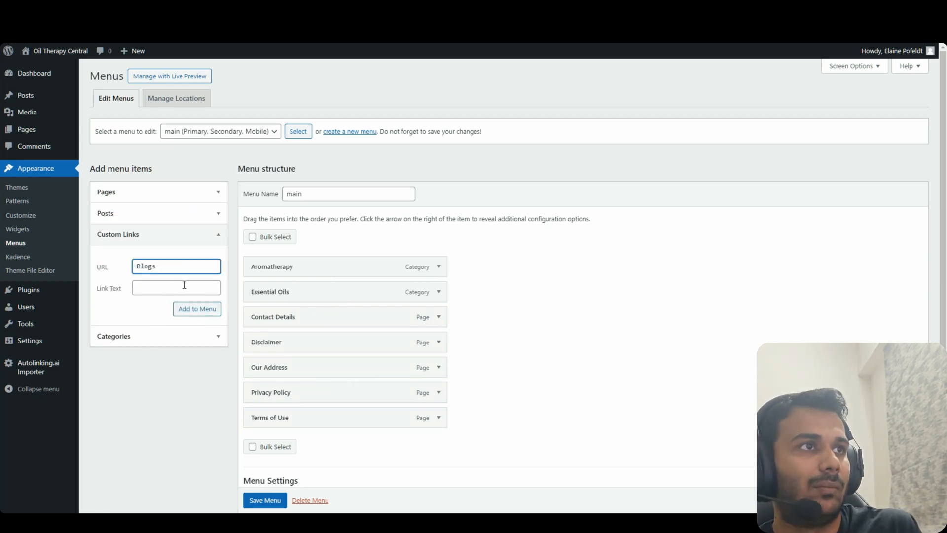
left_click(184, 285)
left_click(158, 309)
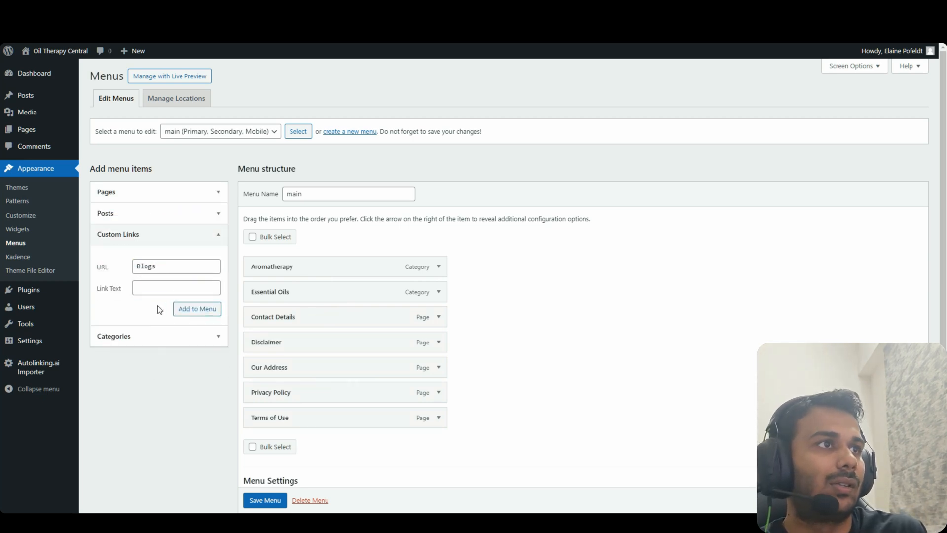
left_click(197, 309)
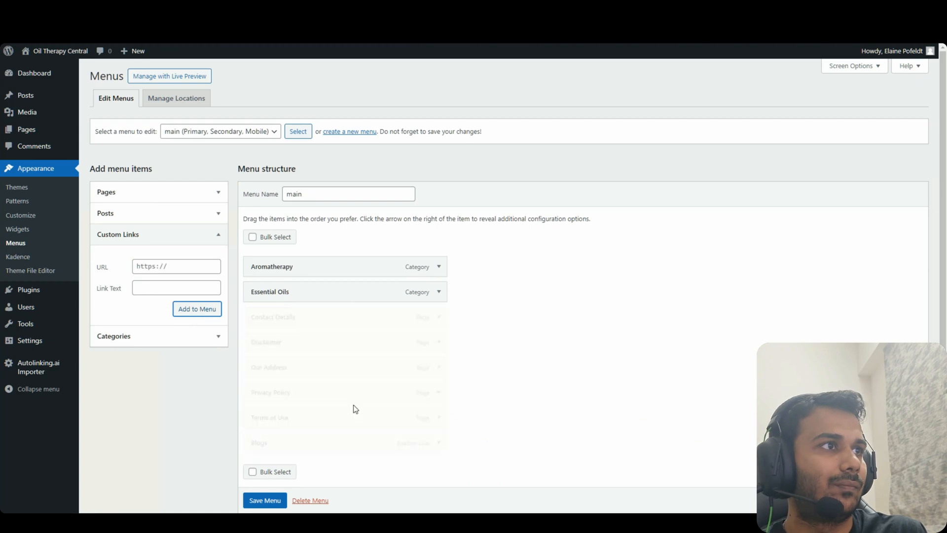
Move Blogs to the top of the main menu with the categories nested beneath it
left_click_drag(287, 442, 307, 293)
left_click_drag(309, 314, 342, 312)
scroll(512, 275, "down", 3)
scroll(511, 275, "up", 3)
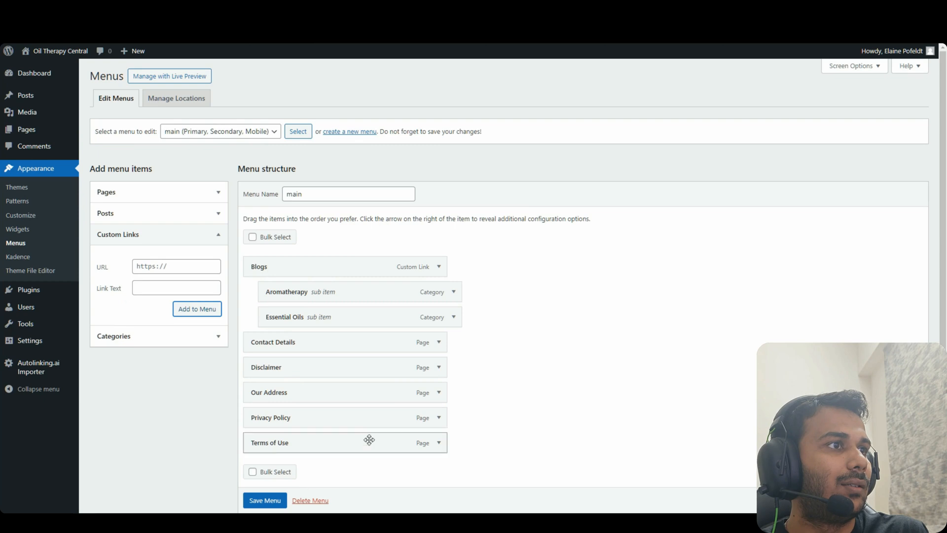
scroll(370, 439, "down", 3)
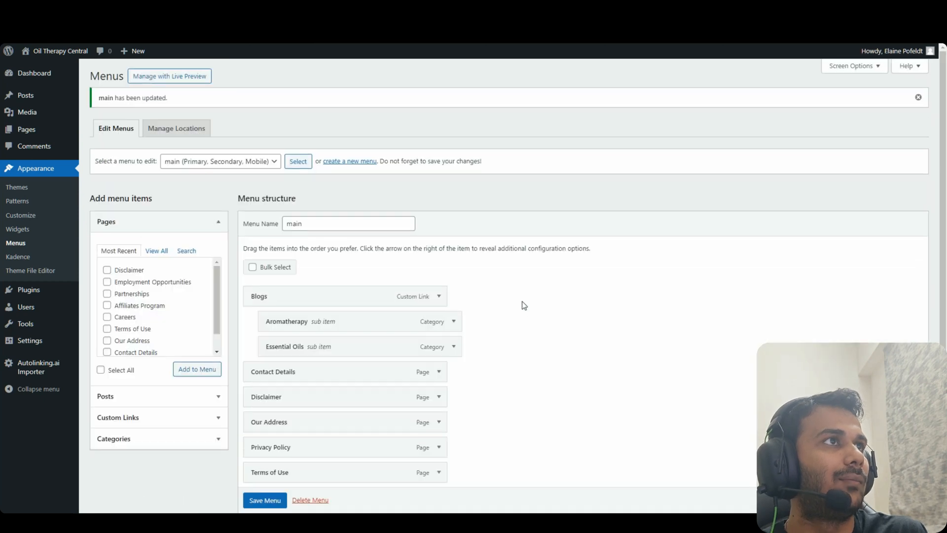
left_click(54, 52)
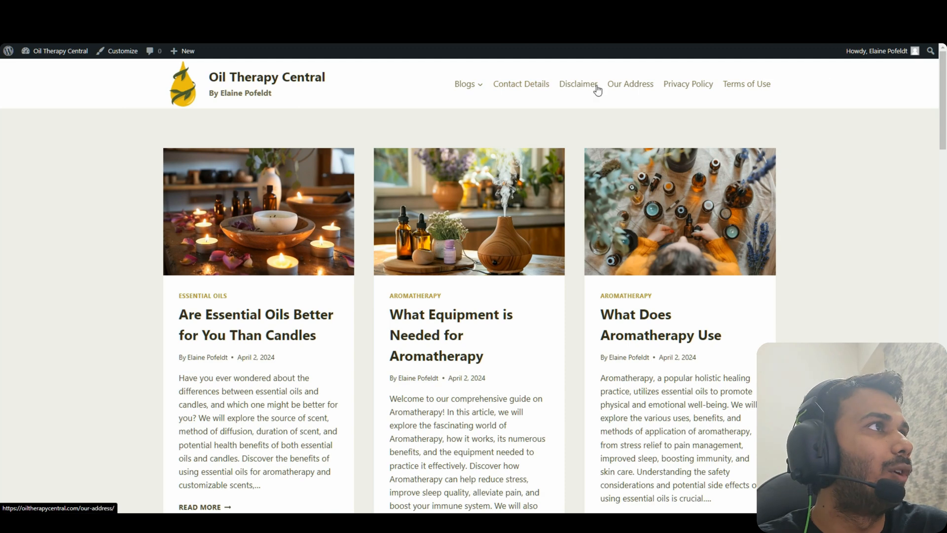
Try the Blogs dropdown's Essential Oils and Aromatherapy pages, scroll the footer, then return home
mouse_move(467, 85)
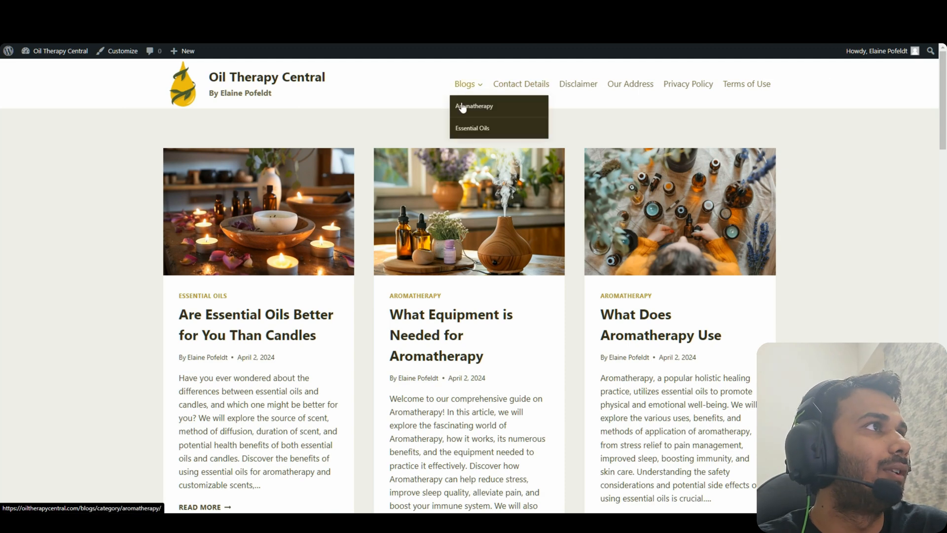
left_click(486, 129)
left_click(487, 110)
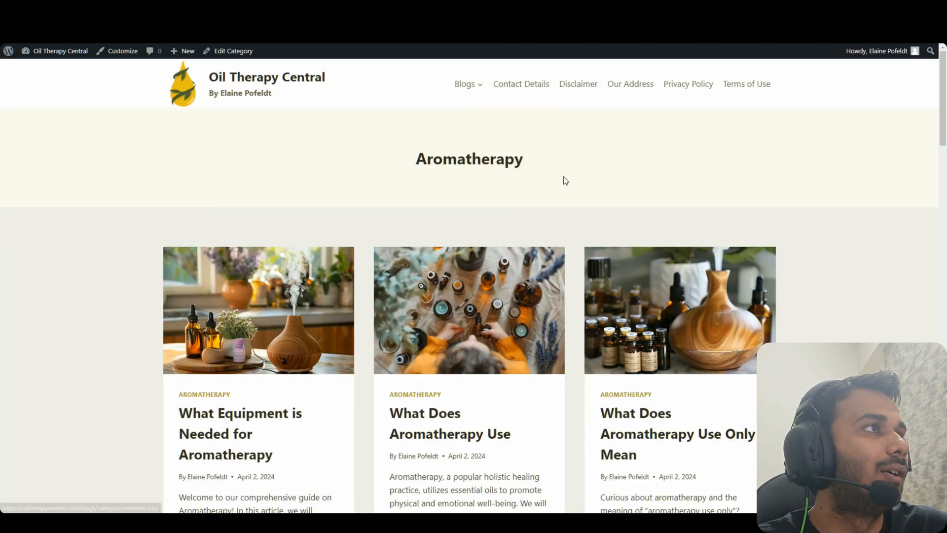
scroll(946, 103, "down", 15)
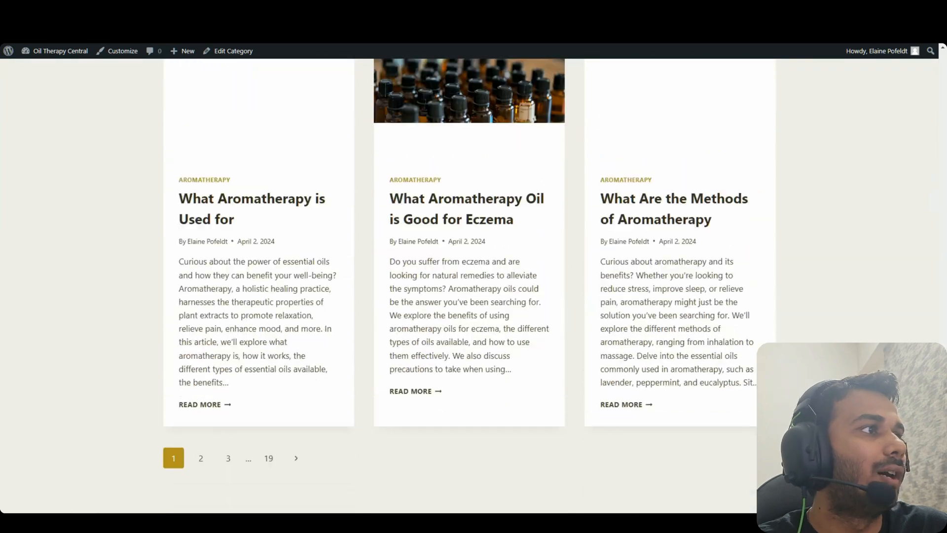
left_click_drag(945, 425, 944, 436)
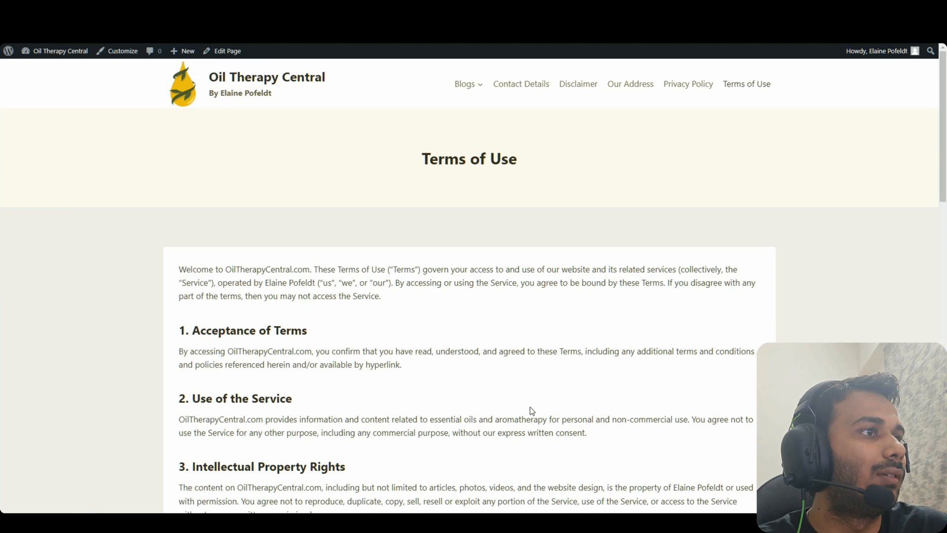
left_click_drag(943, 167, 942, 471)
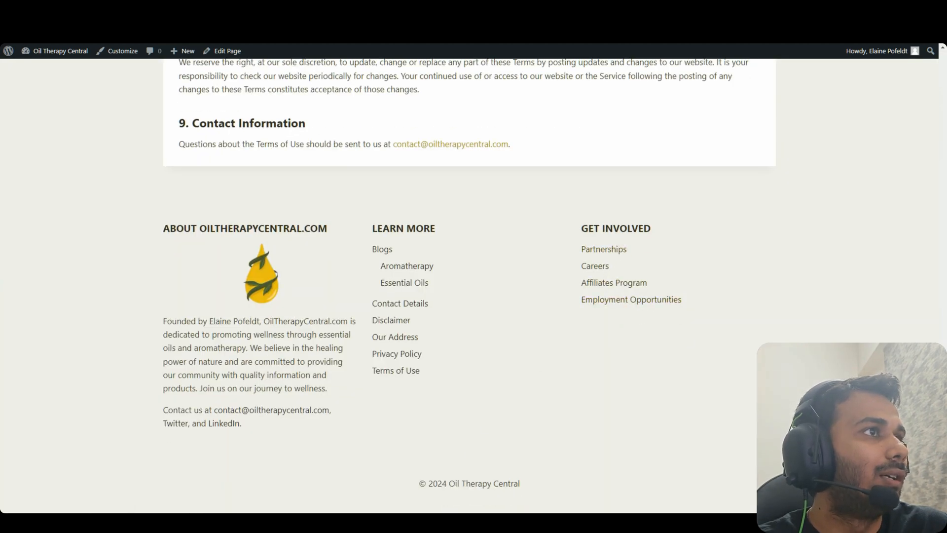
left_click_drag(943, 429, 943, 124)
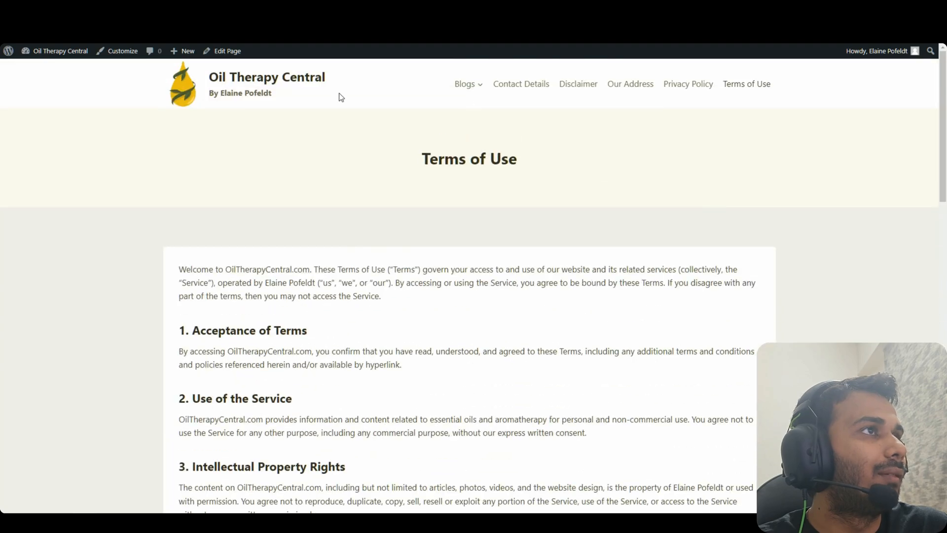
left_click(287, 79)
mouse_move(943, 74)
left_mouse_down()
mouse_move(943, 340)
mouse_move(943, 89)
left_mouse_up()
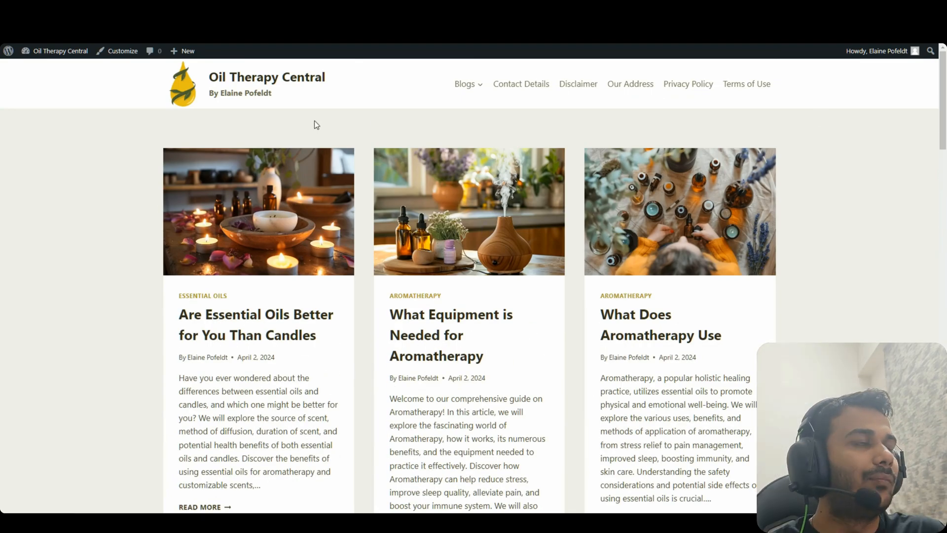
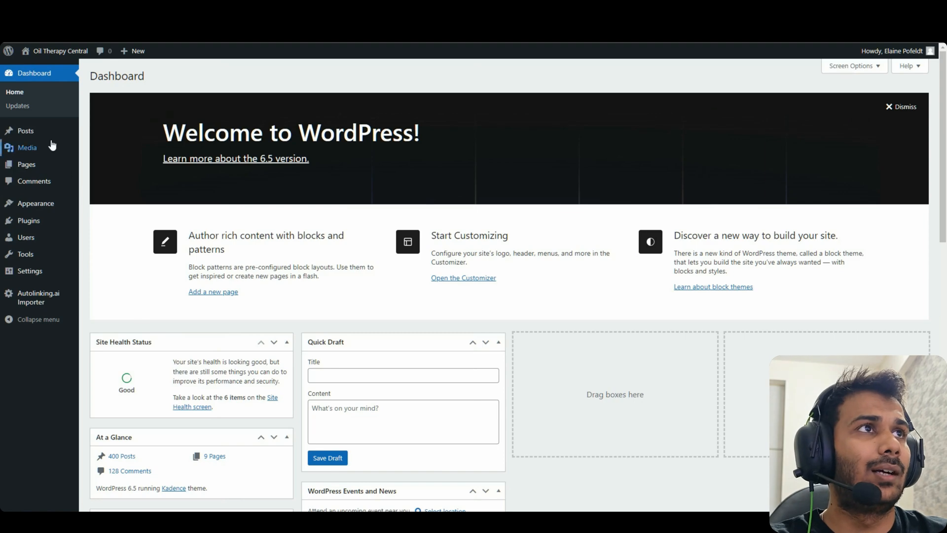
From All Posts, visit the live site and open the Oxalates post on blog page 2
left_click(30, 130)
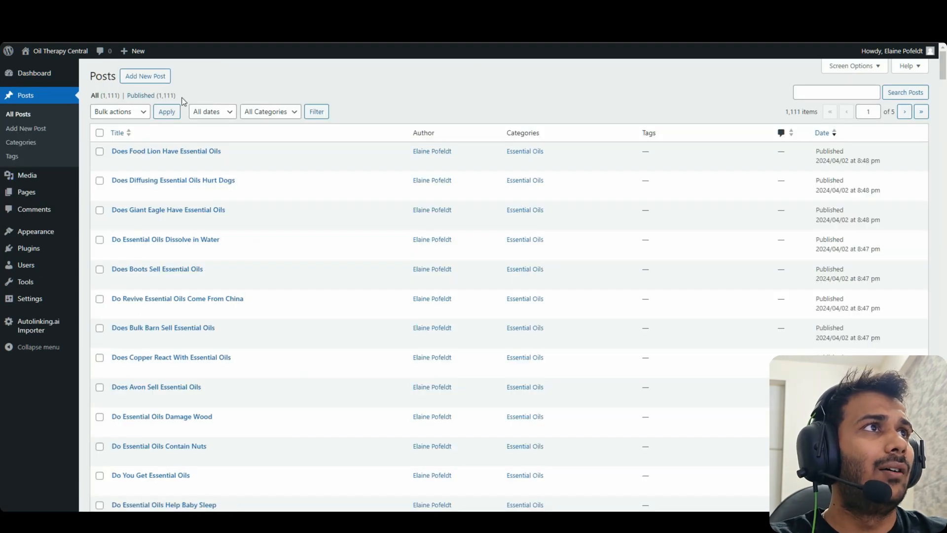
left_click_drag(182, 98, 104, 94)
left_click(185, 84)
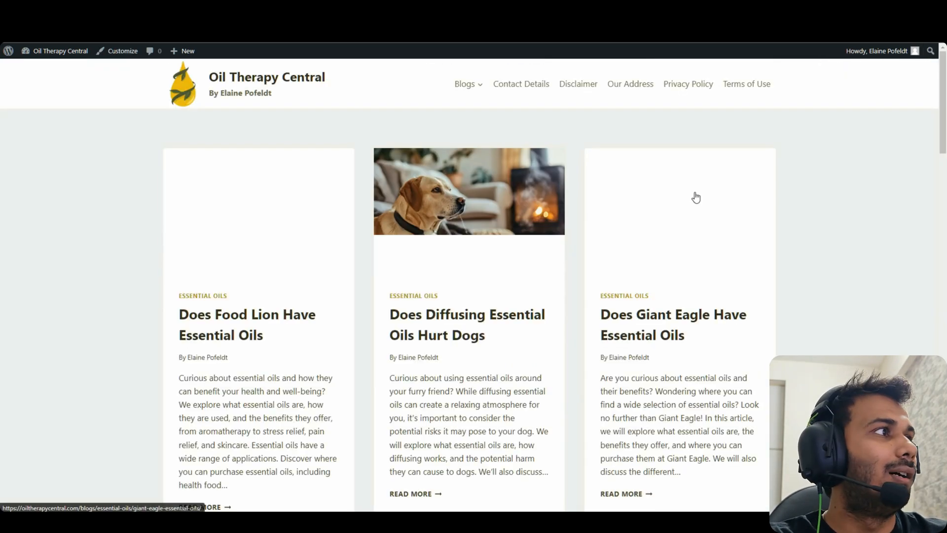
left_click_drag(943, 108, 943, 450)
left_click(208, 216)
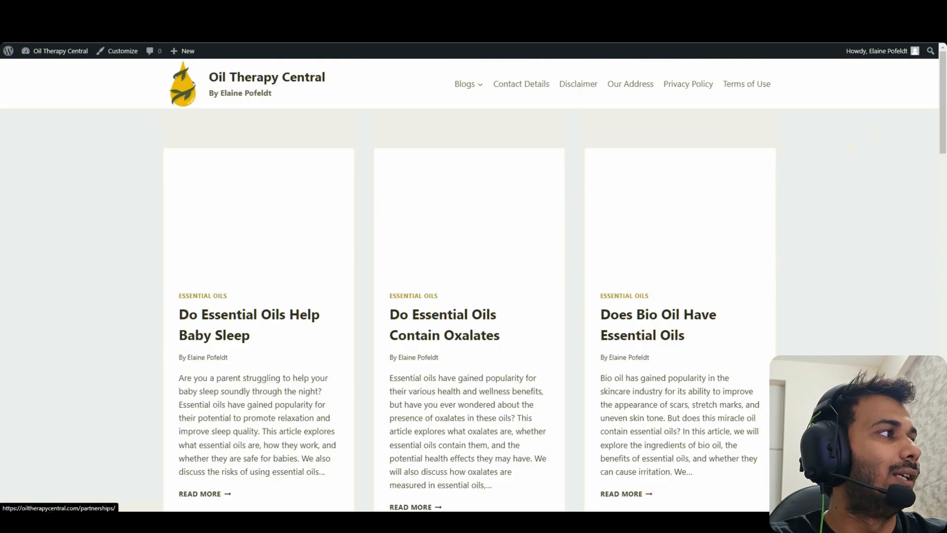
left_click_drag(942, 105, 943, 126)
scroll(543, 163, "up", 6)
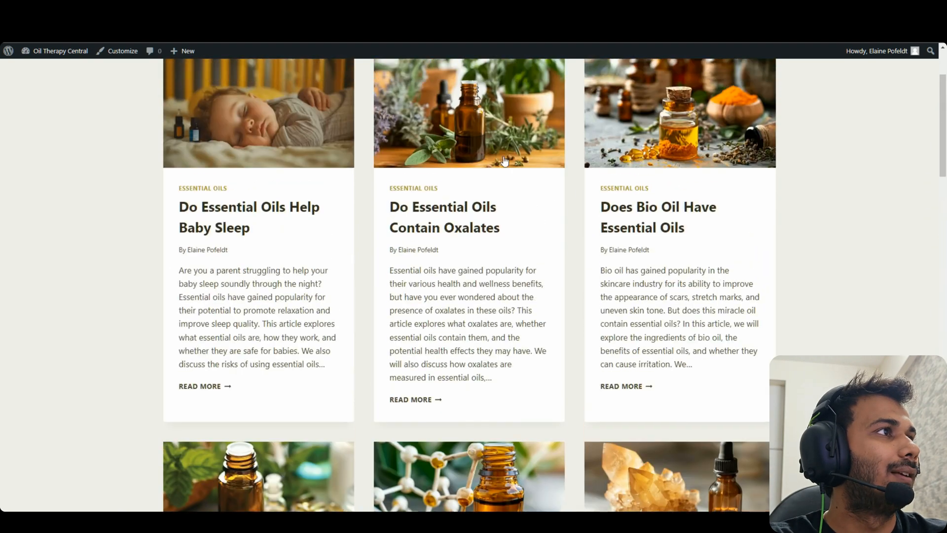
left_click(416, 203)
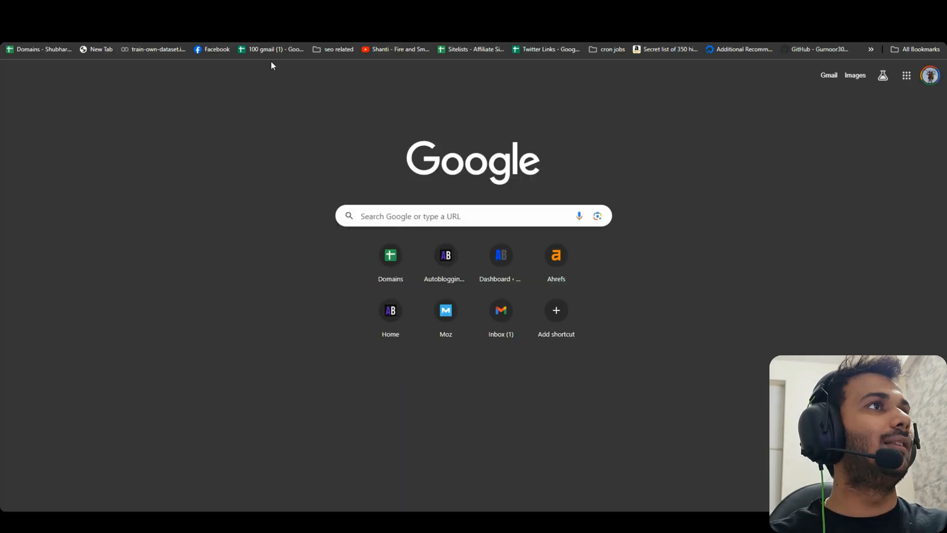
Log in to the Autolinking dashboard at dash.autolinking.ai
type("dash.autol")
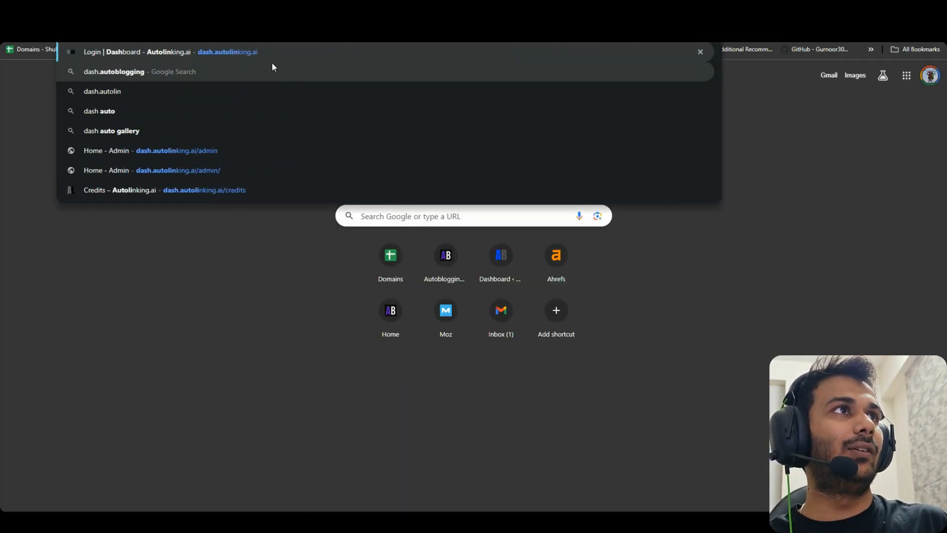
key("Return")
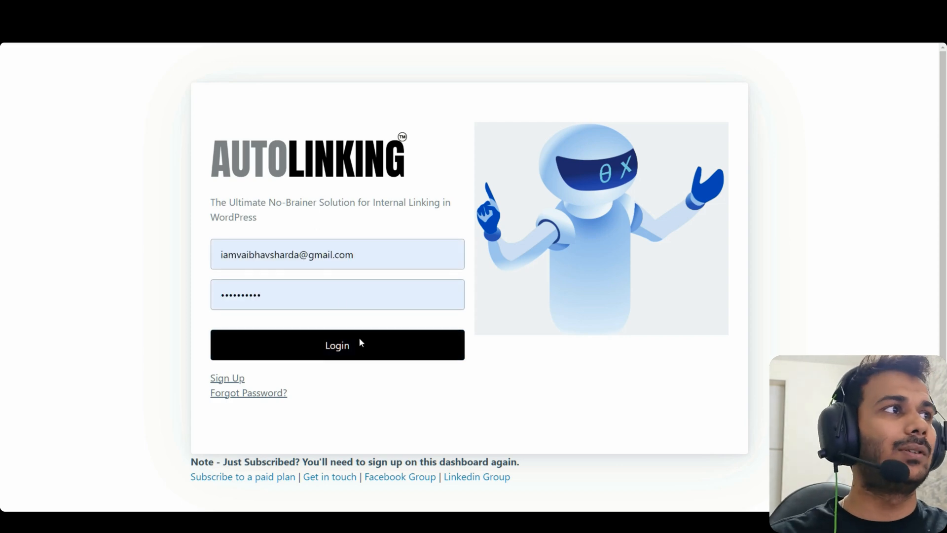
left_click(359, 340)
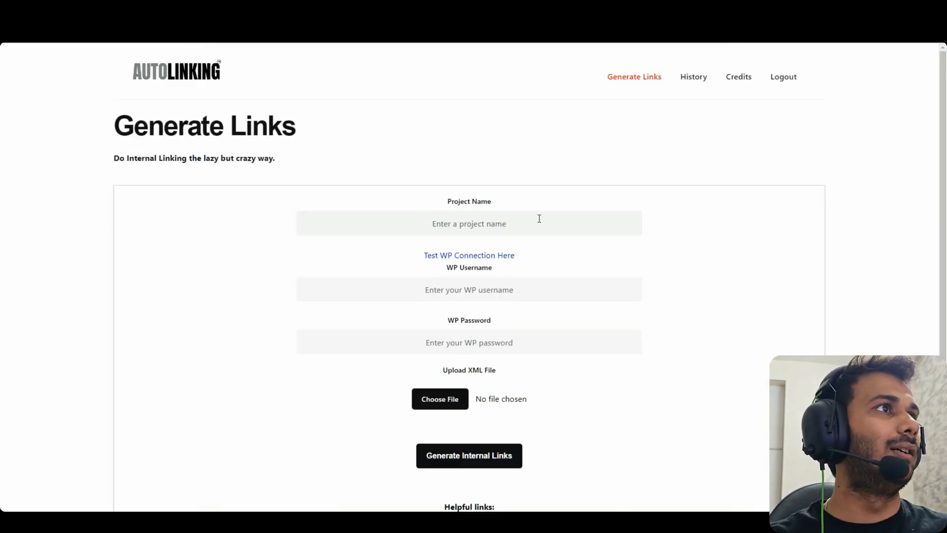
scroll(568, 232, "down", 3)
scroll(605, 258, "up", 3)
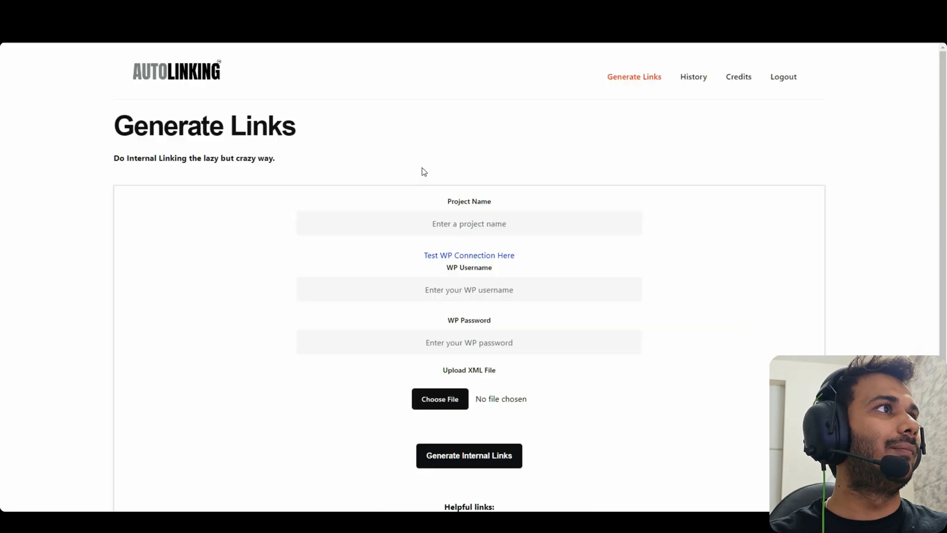
Enter project name oiltherapycentral plus the WordPress username and password in Generate Links
type("oiltherapycentral")
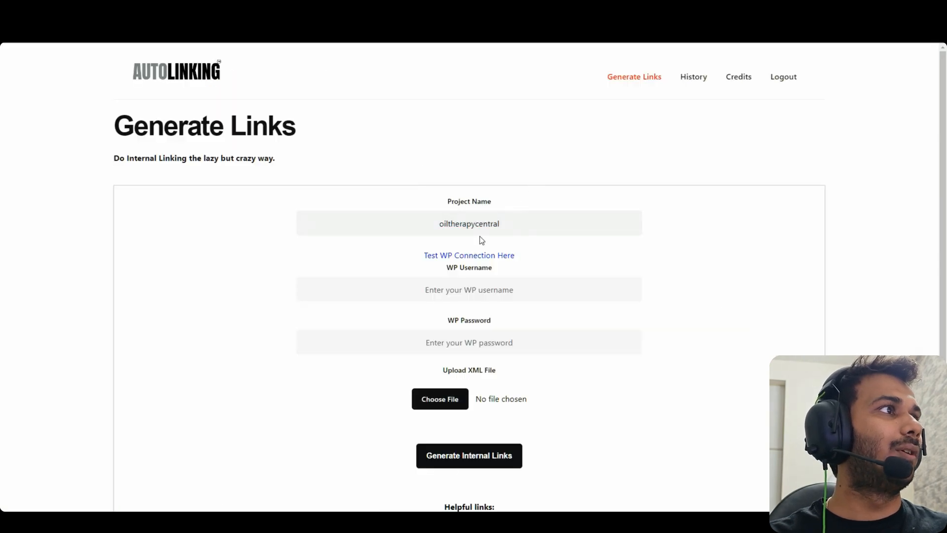
left_click(541, 290)
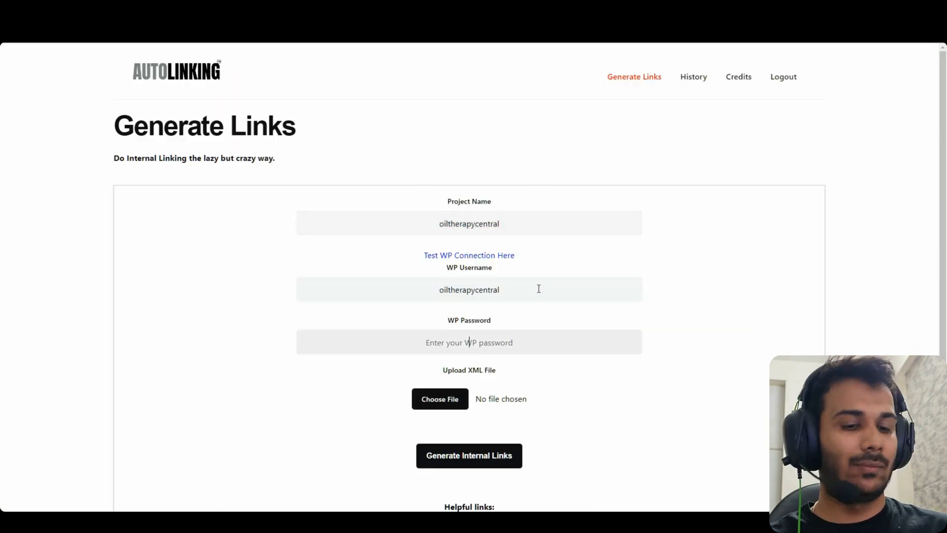
type("•••••")
key("Escape")
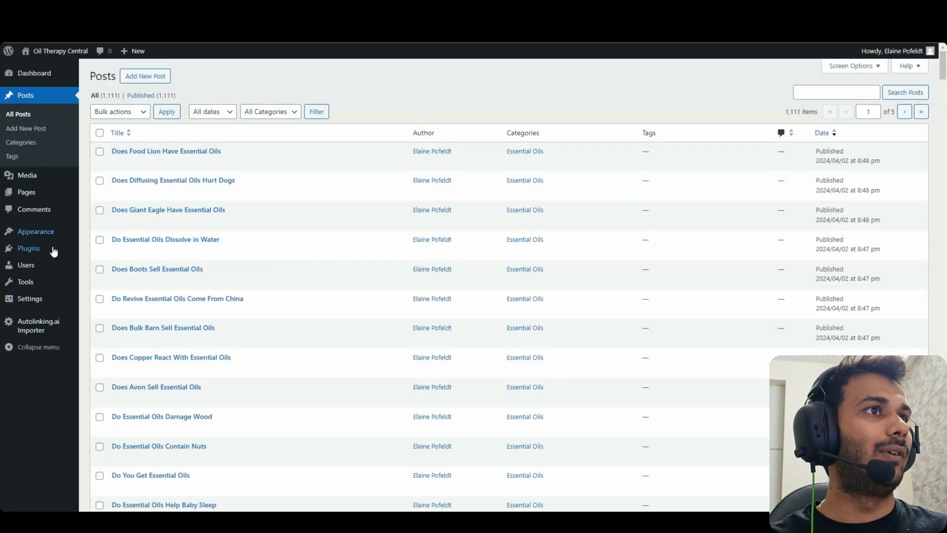
In Tools > Export, choose Posts with all categories and Published status
mouse_move(50, 283)
left_click(112, 321)
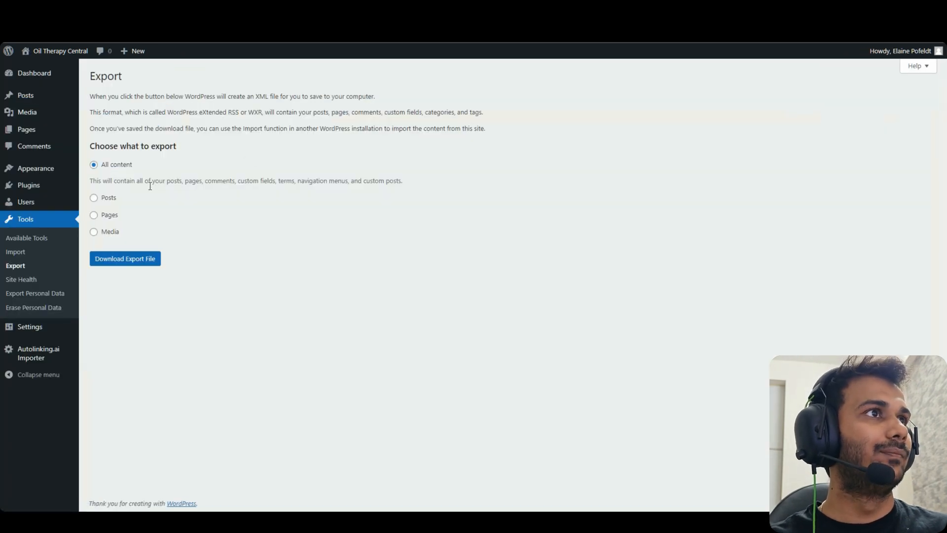
left_click(108, 198)
left_click(154, 217)
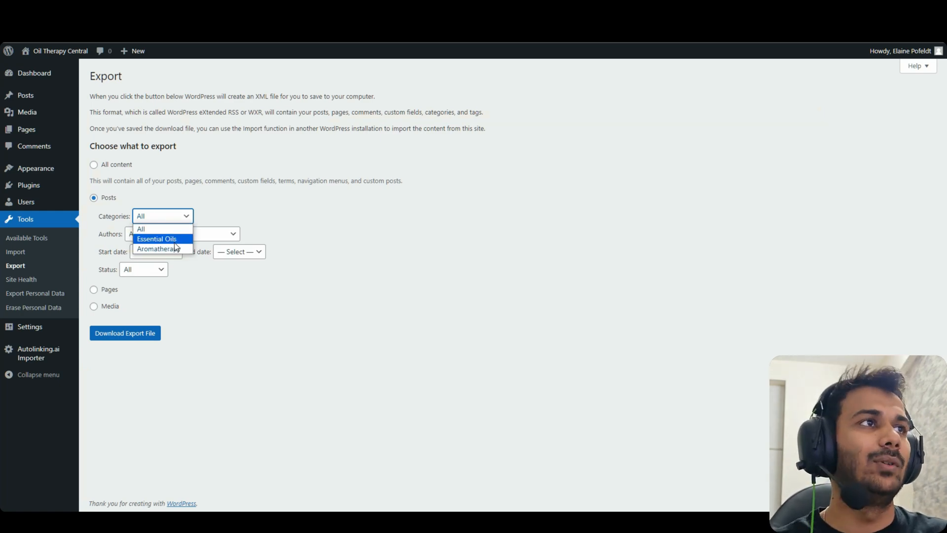
left_click(174, 230)
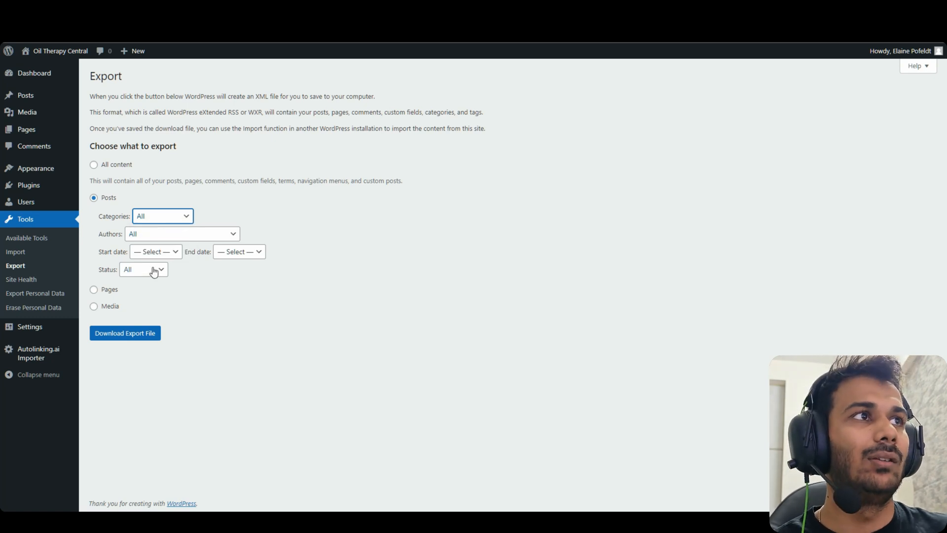
left_click(148, 269)
left_click(143, 291)
Keep all authors and categories, then download the XML export file
left_click(167, 242)
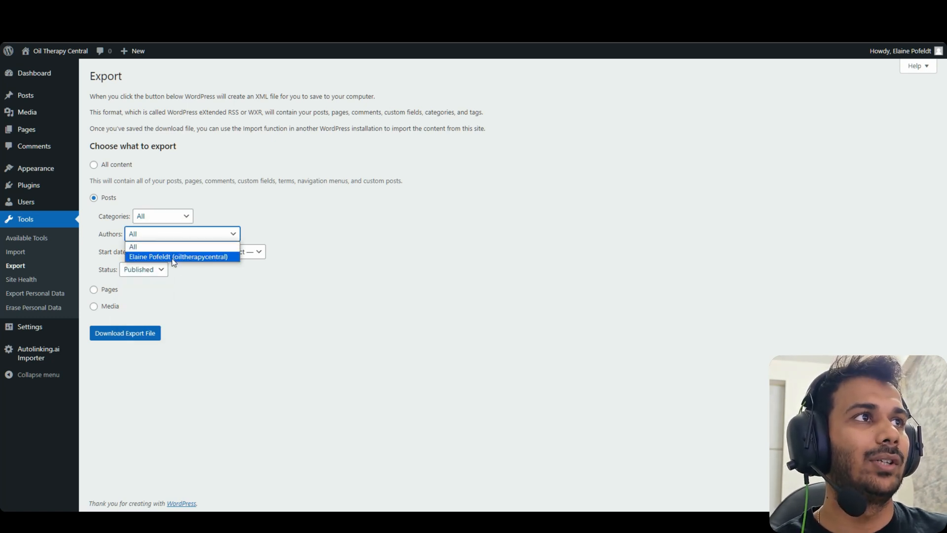
left_click(166, 246)
left_click(148, 217)
left_click(207, 282)
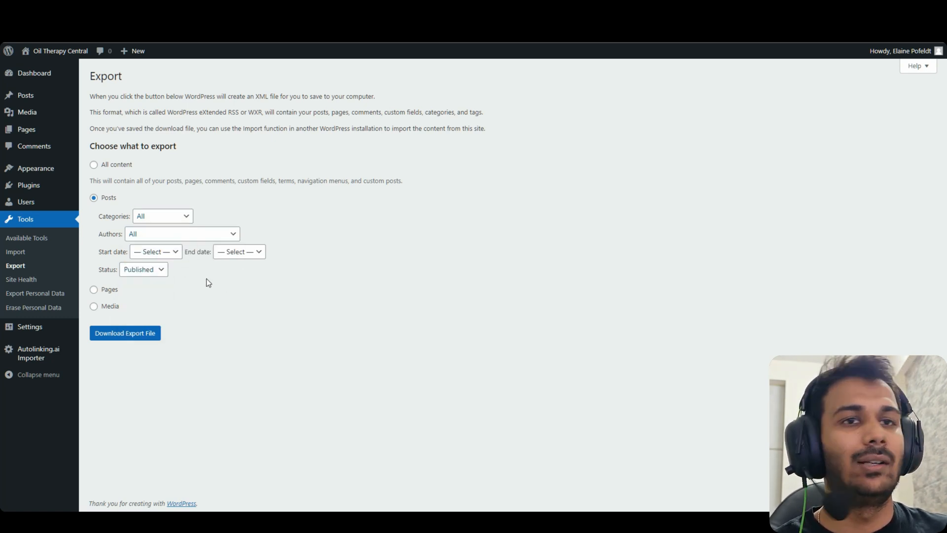
left_click(164, 217)
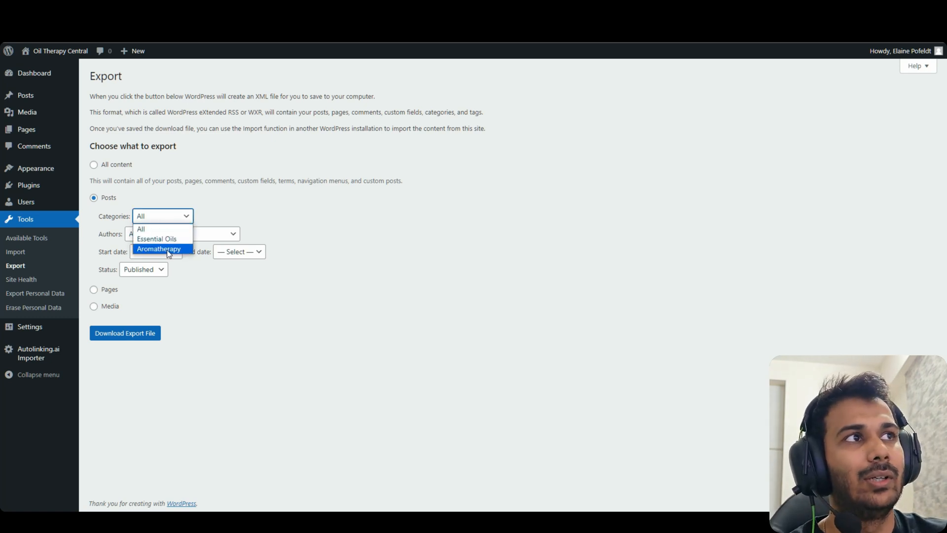
left_click(201, 266)
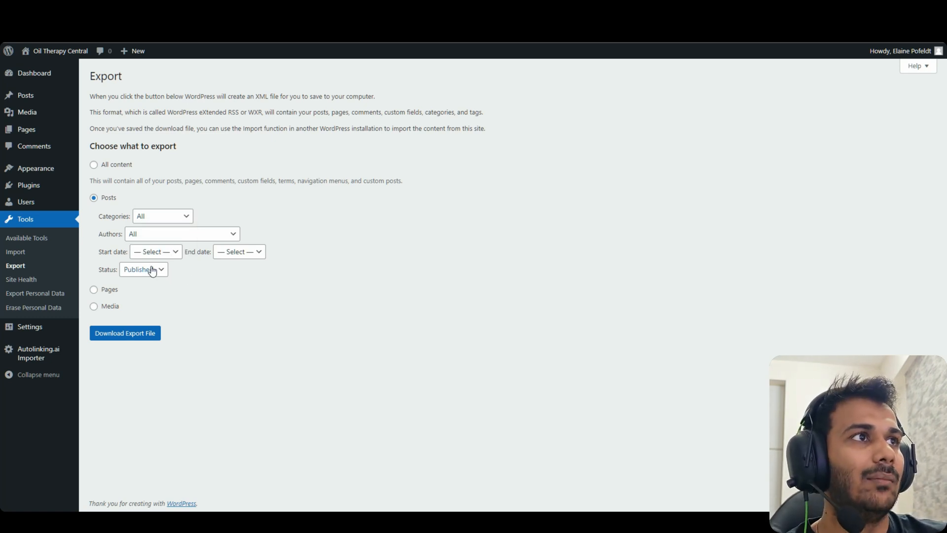
left_click(148, 333)
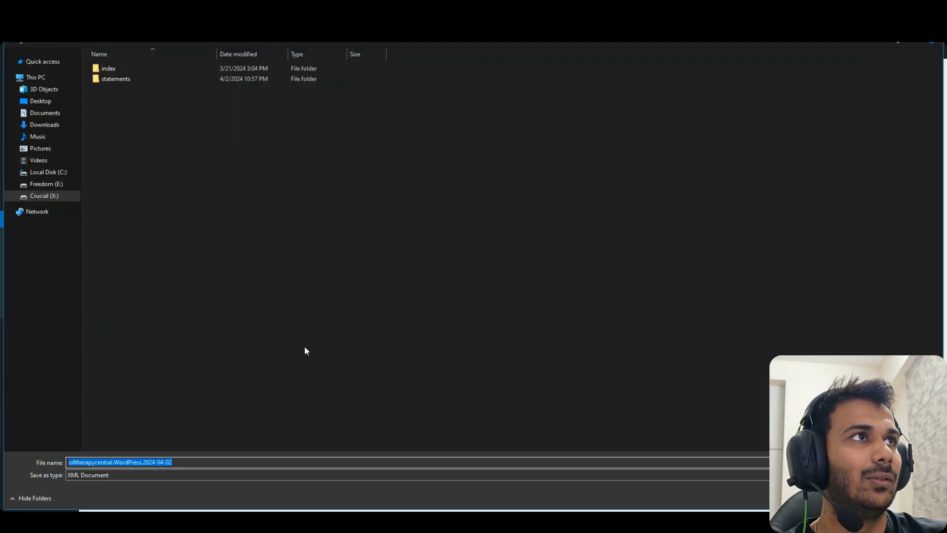
Save the oiltherapycentral XML, confirm the link request was submitted, and go to History
key("Return")
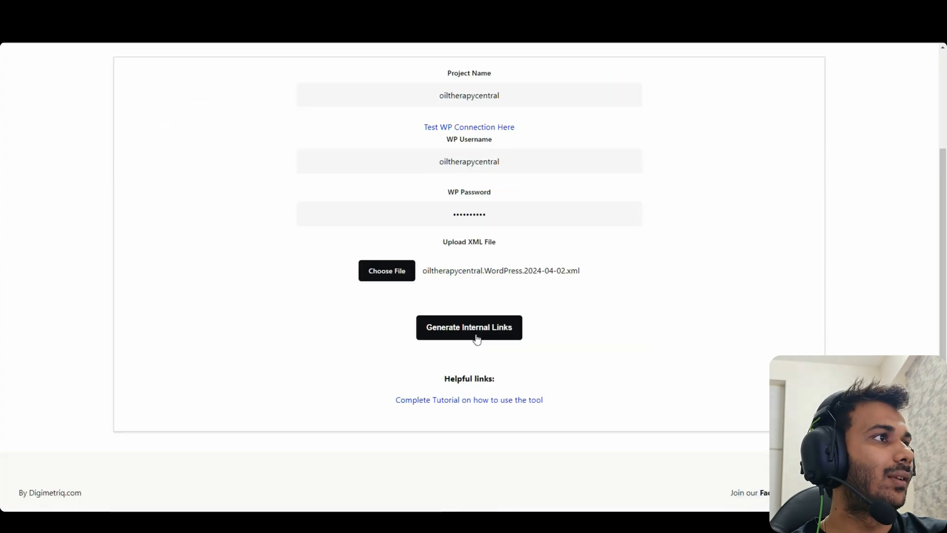
scroll(478, 346, "up", 3)
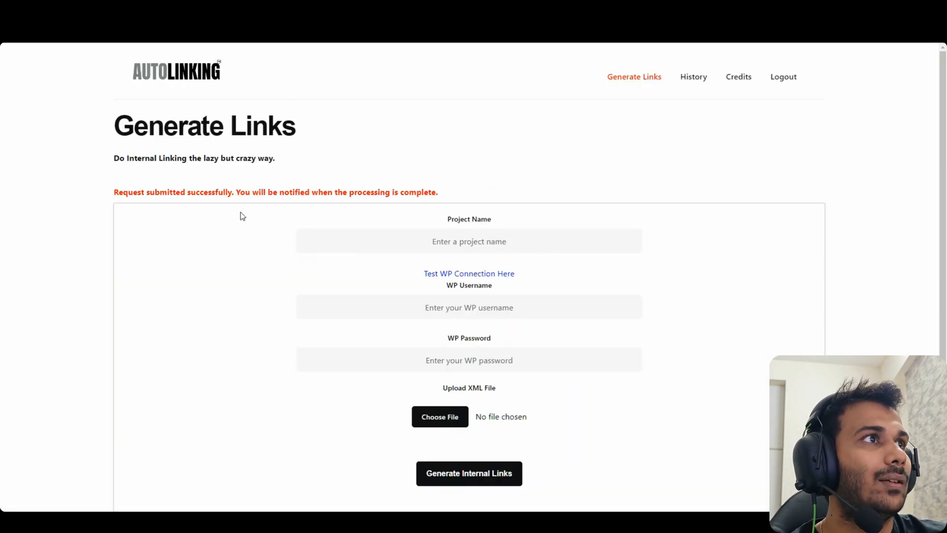
left_click_drag(114, 192, 248, 203)
left_click(249, 203)
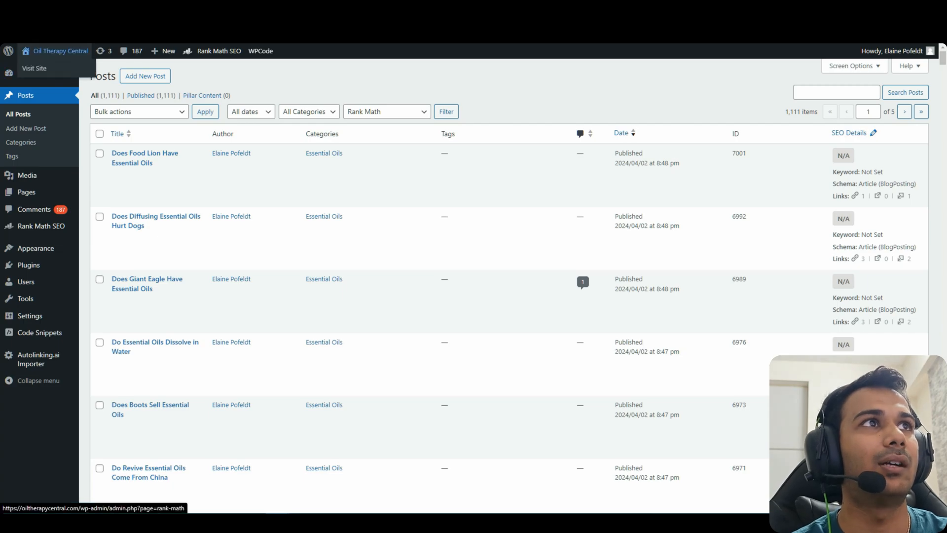
Reload History to show oiltherapycentral_qK completed with 1110 credits used
left_click(42, 64)
left_click_drag(942, 128, 941, 149)
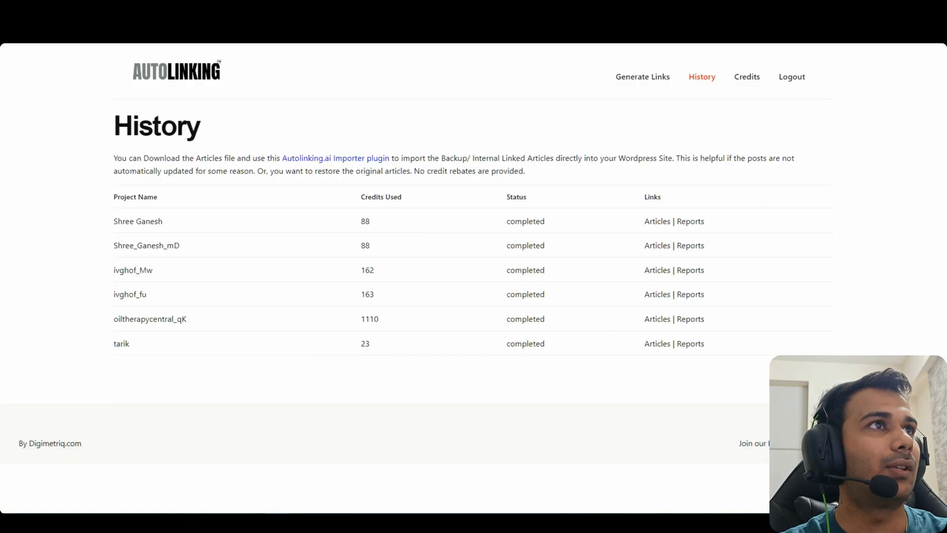
left_click(702, 76)
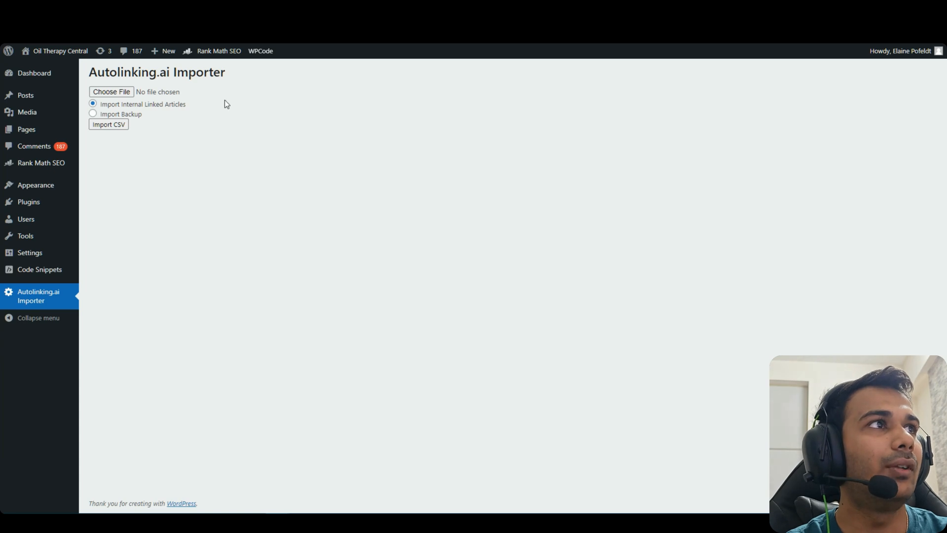
Point out the Autolinking.ai Importer page title and its plugin link
left_click_drag(195, 73, 96, 73)
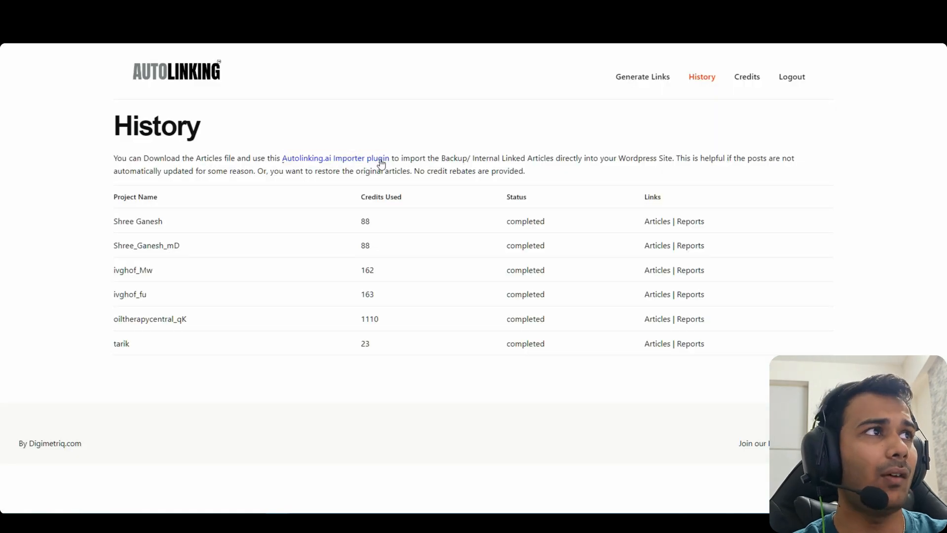
left_click_drag(381, 163, 278, 154)
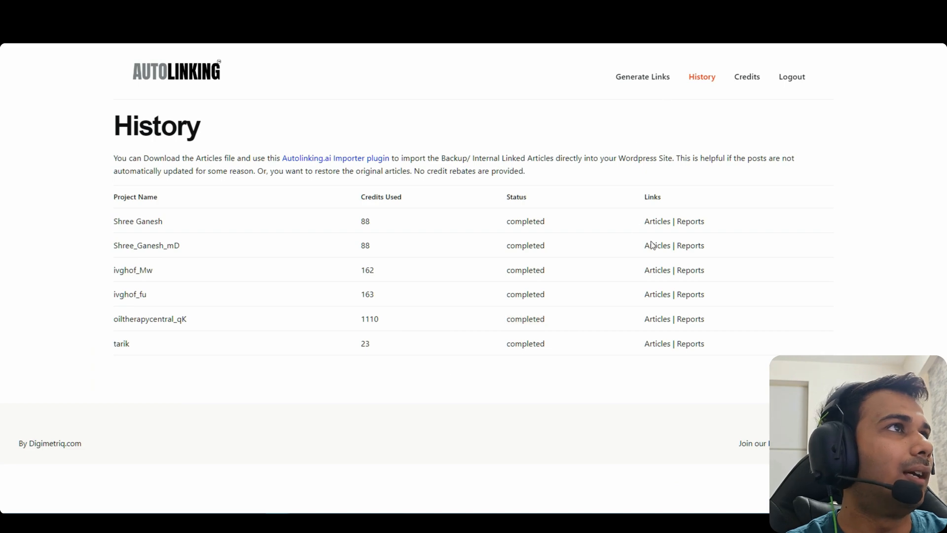
Download the oiltherapycentral_qK Articles report, open it in Excel and widen column A
left_click(690, 318)
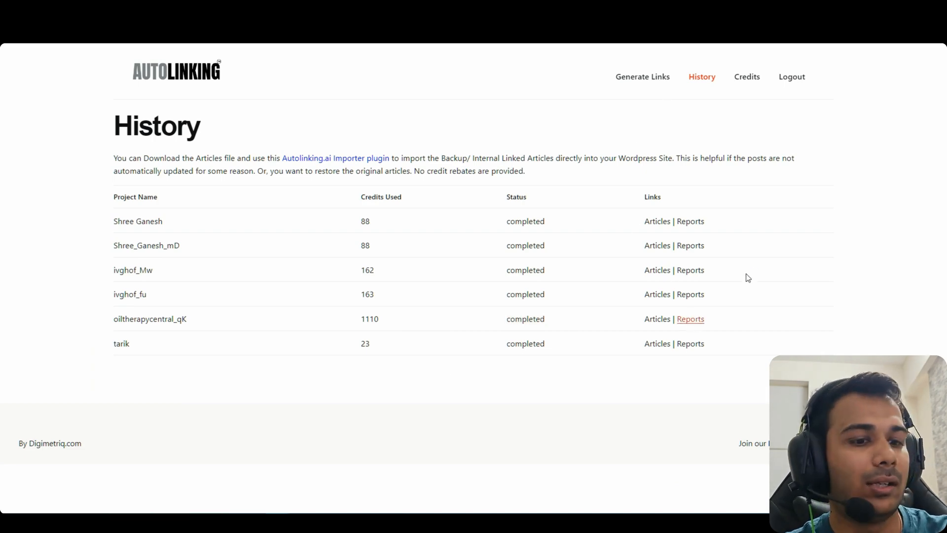
key("Return")
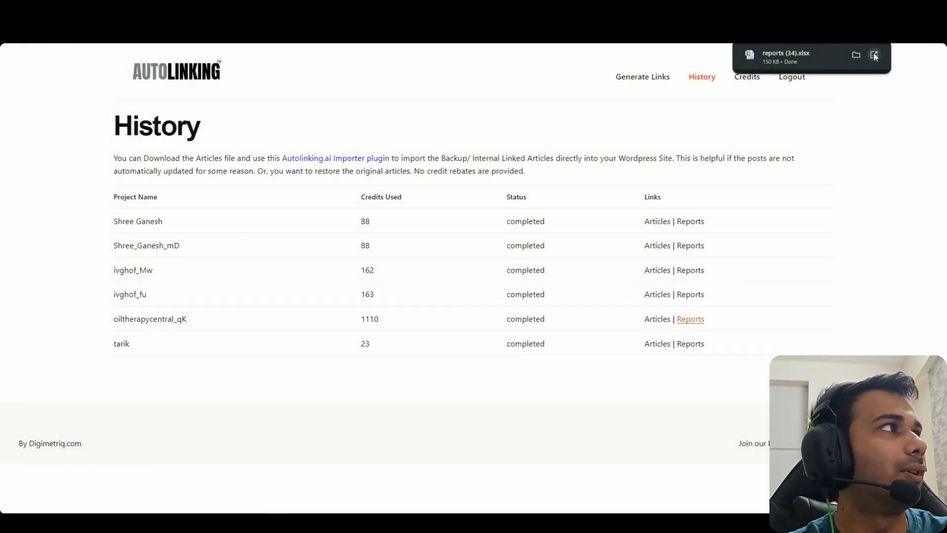
left_click(874, 55)
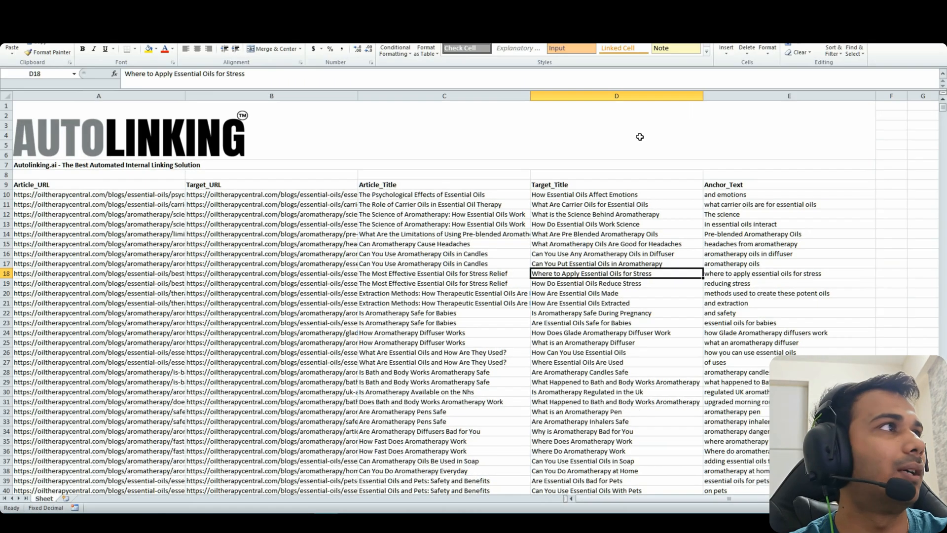
left_click(281, 235)
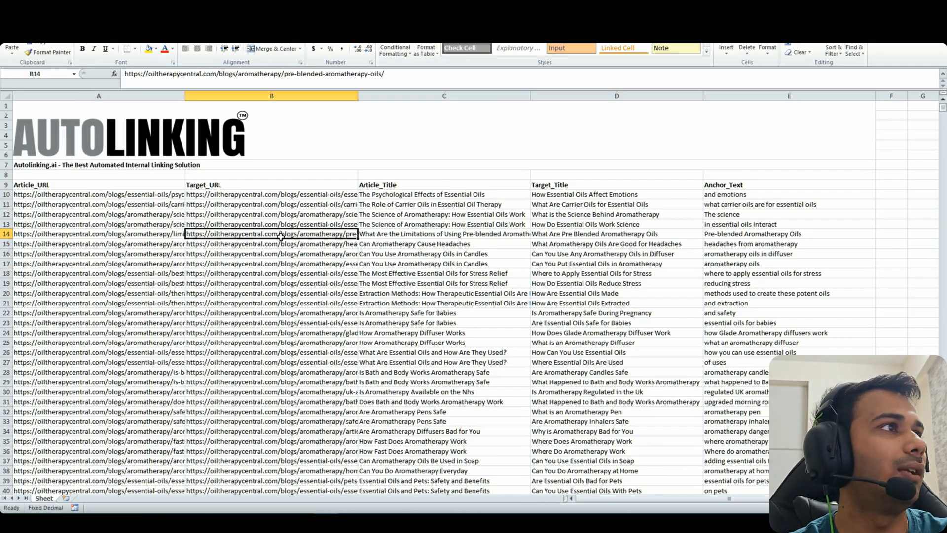
left_click_drag(185, 95, 241, 96)
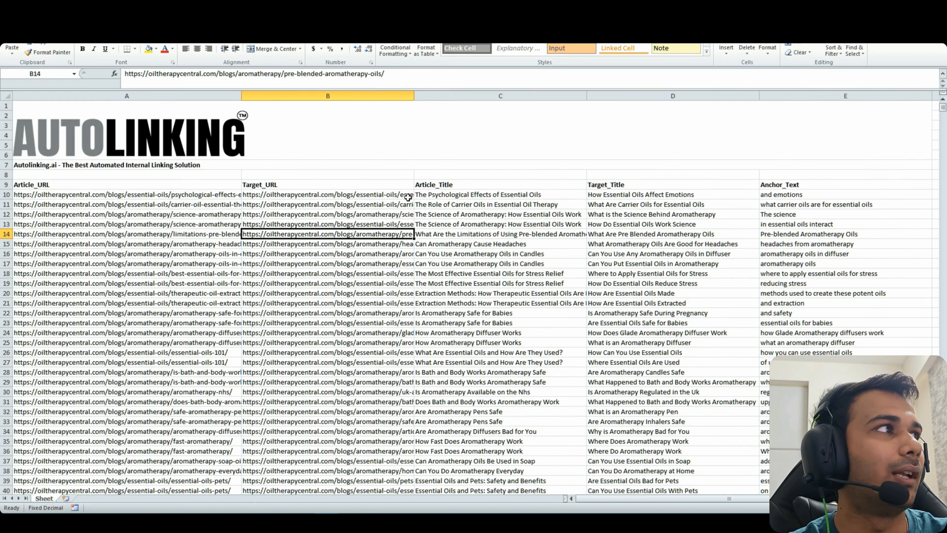
Highlight the report's headers, article URLs, target URLs and titles for review
left_click_drag(169, 186, 808, 191)
left_click_drag(216, 195, 216, 213)
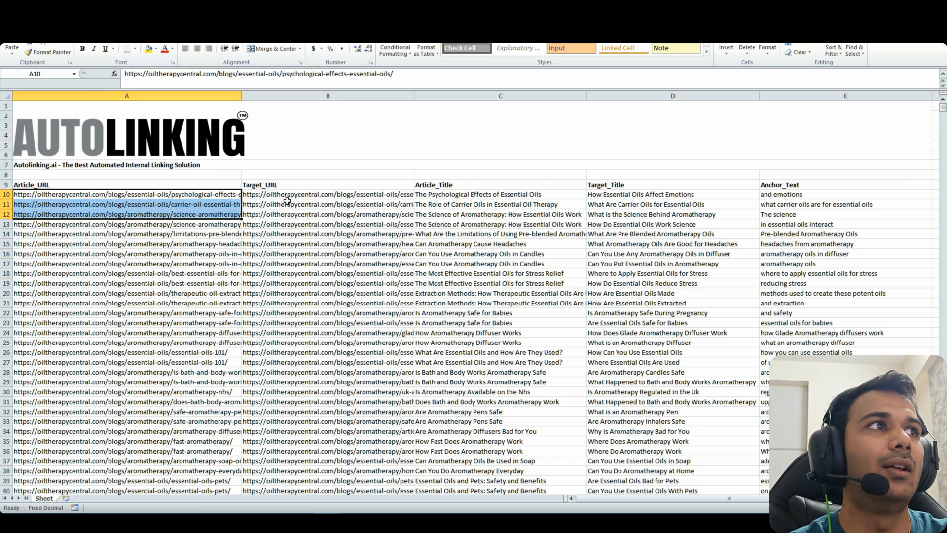
left_click_drag(289, 198, 293, 207)
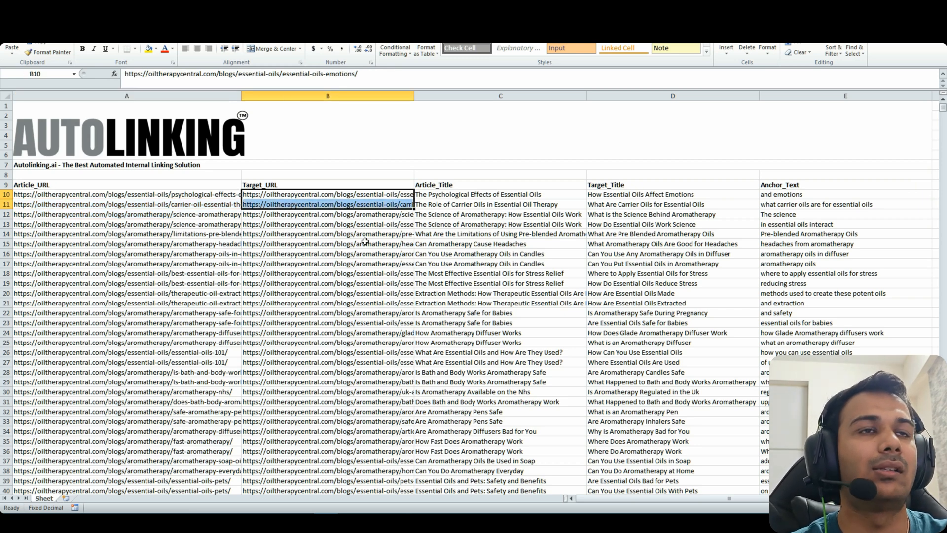
left_click_drag(458, 186, 521, 193)
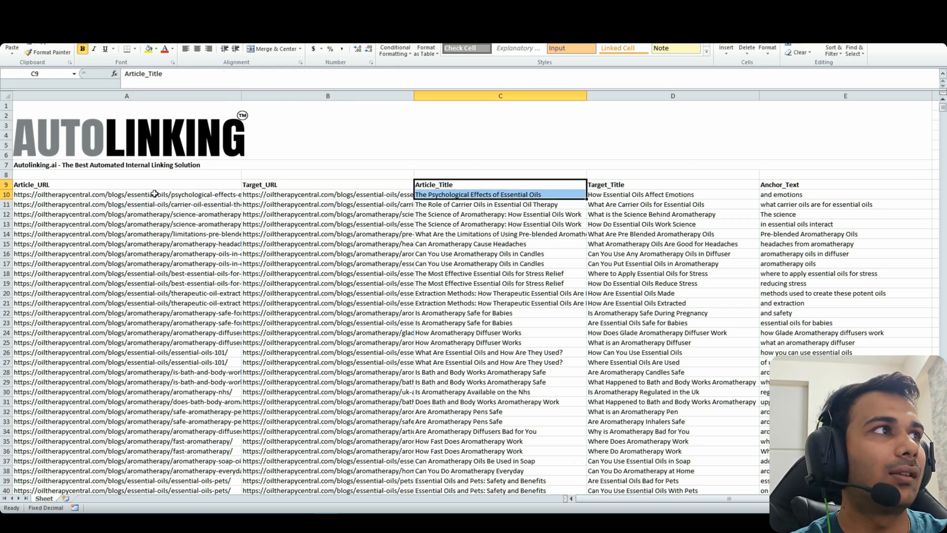
left_click(114, 187)
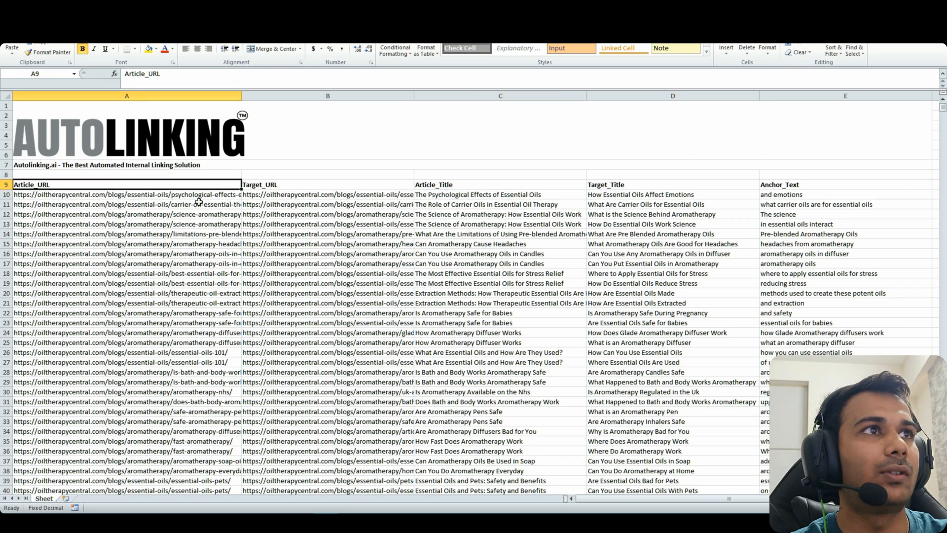
left_click(478, 189)
left_click(600, 186)
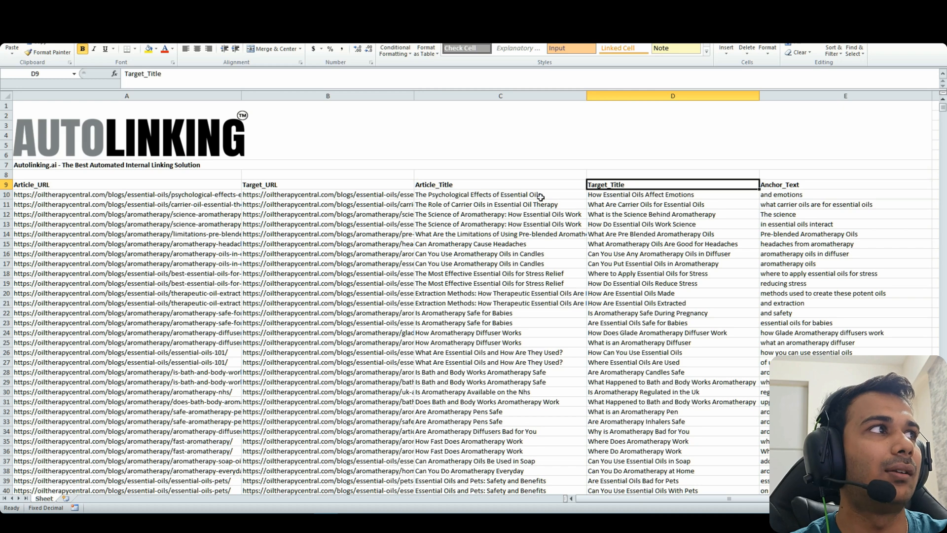
mouse_move(541, 196)
left_mouse_down()
mouse_move(599, 212)
mouse_move(617, 234)
mouse_move(546, 206)
left_mouse_up()
left_click(624, 246)
left_click(616, 244)
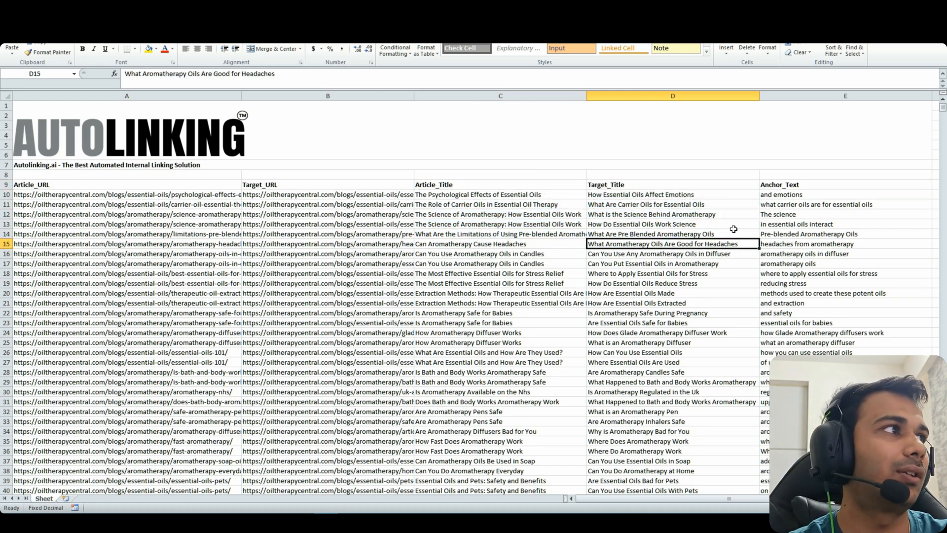
Review the anchor texts, then copy the first article URL in A10
left_click_drag(785, 195, 791, 215)
left_click(789, 245)
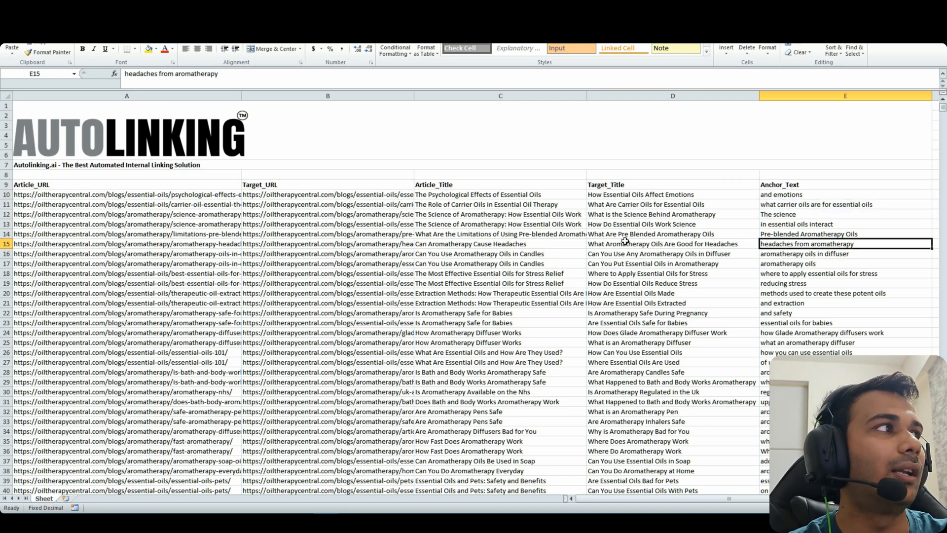
left_click(492, 207)
left_click(158, 194)
key("ctrl+c")
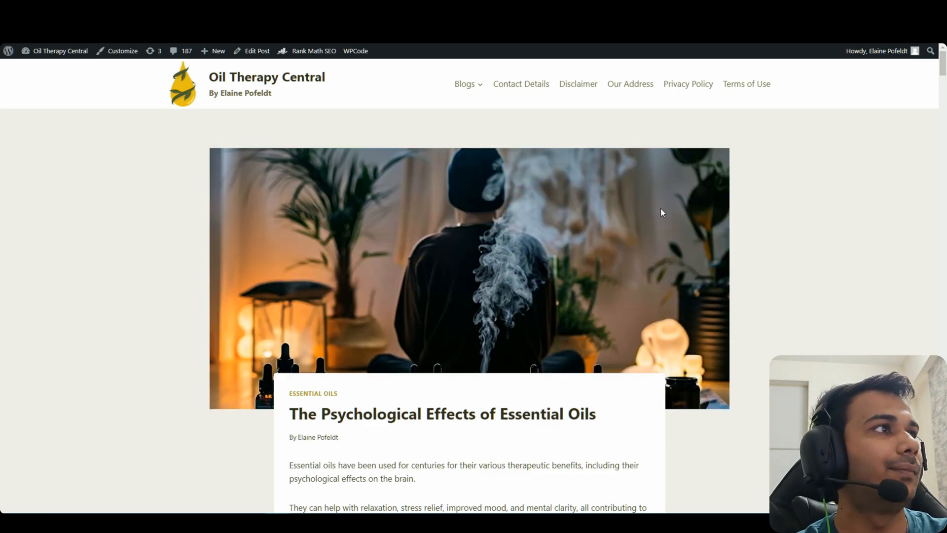
Open the Psychological Effects post and search it for 'and emotions'
scroll(663, 211, "down", 3)
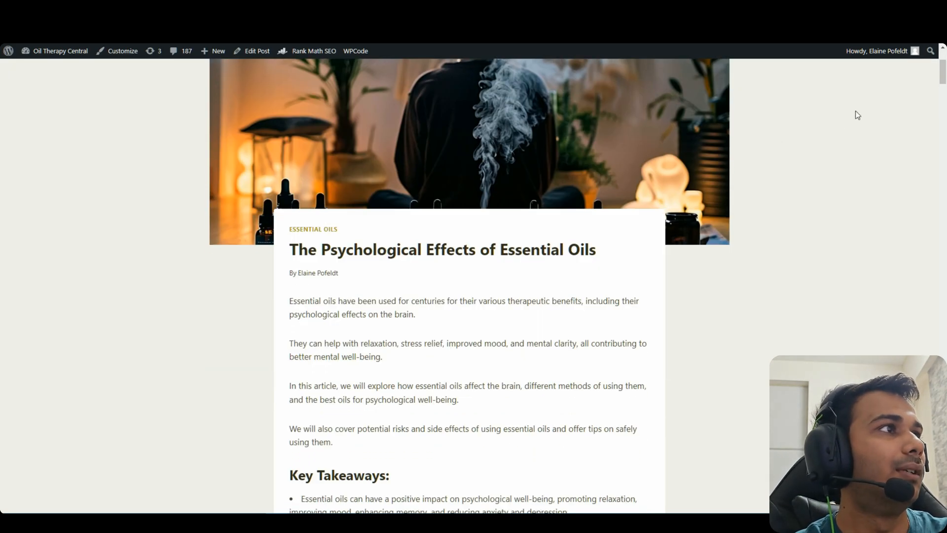
mouse_move(941, 74)
left_mouse_down()
mouse_move(941, 90)
mouse_move(941, 59)
mouse_move(941, 90)
left_mouse_up()
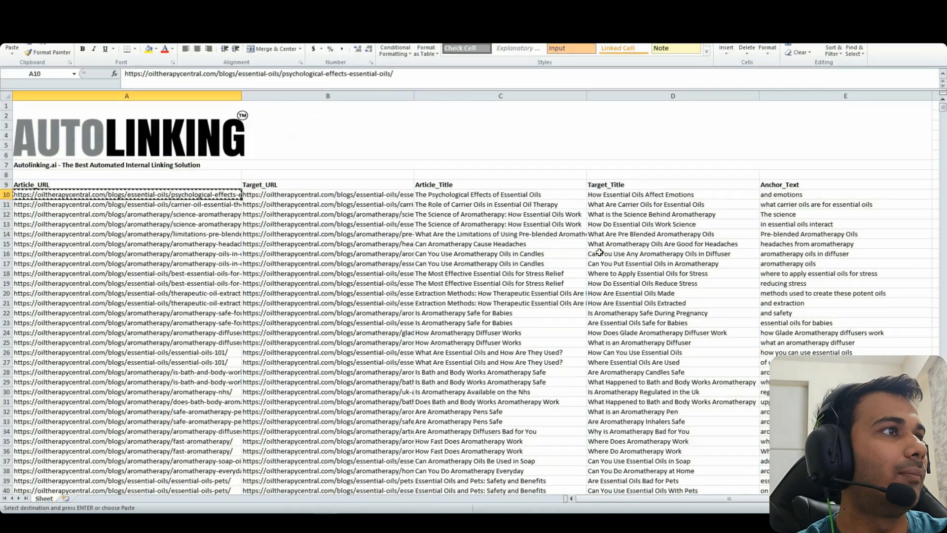
key("ctrl+f")
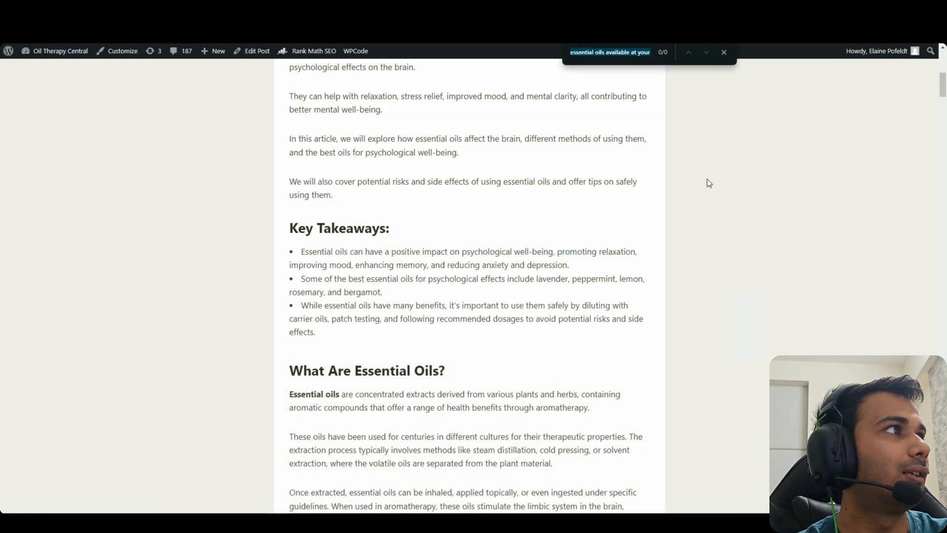
key("ctrl+v")
key("Escape")
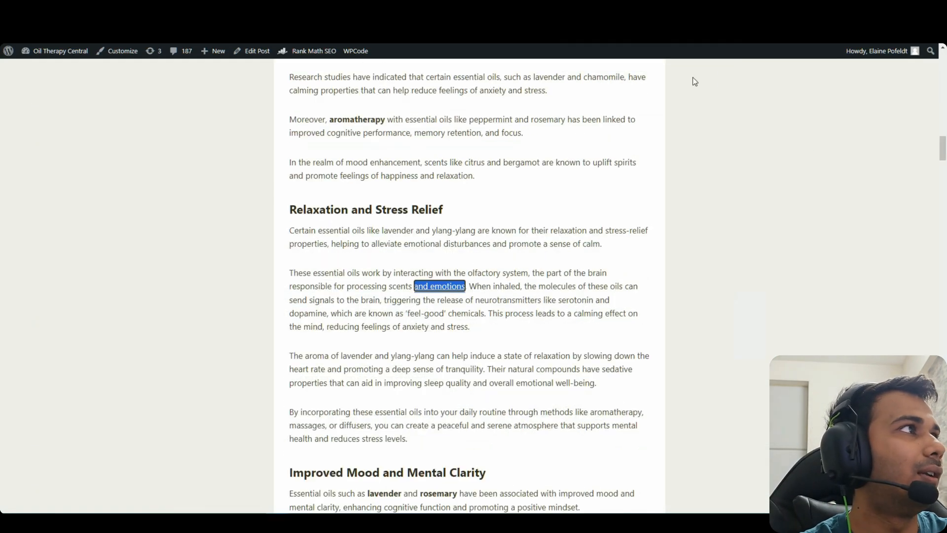
Highlight the paragraph text around the 'and emotions' link
left_click_drag(289, 273, 394, 286)
left_click(534, 272)
left_click_drag(534, 273, 459, 299)
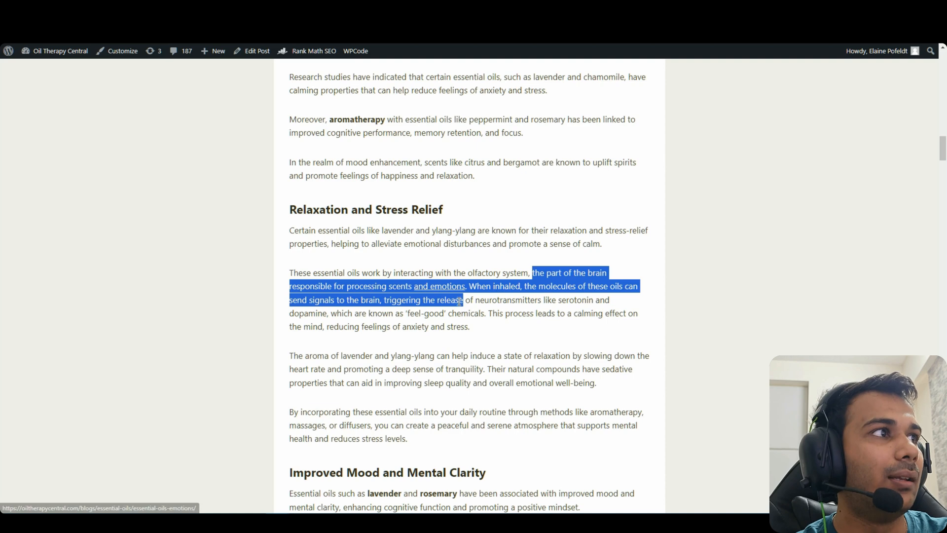
left_click(458, 296)
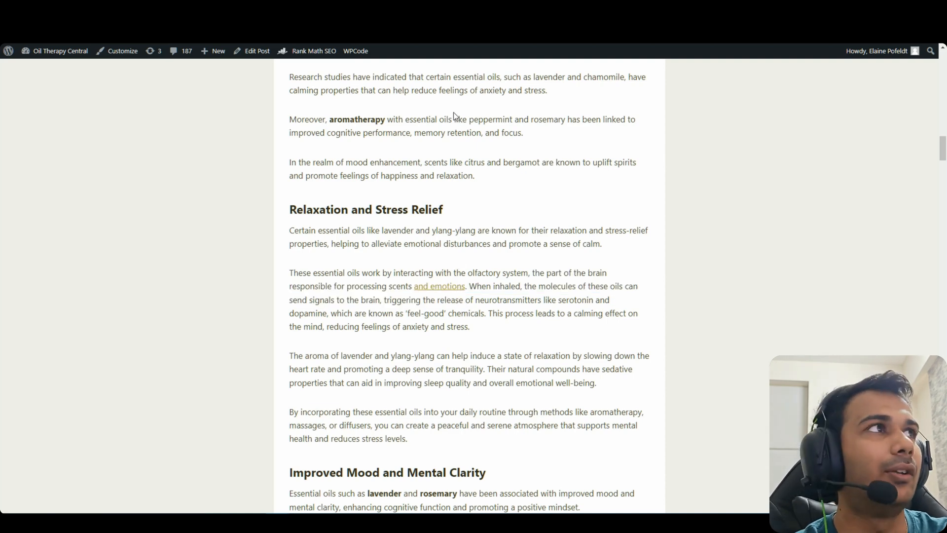
Follow the 'and emotions' link to the How Essential Oils Affect Emotions post
left_click(439, 288)
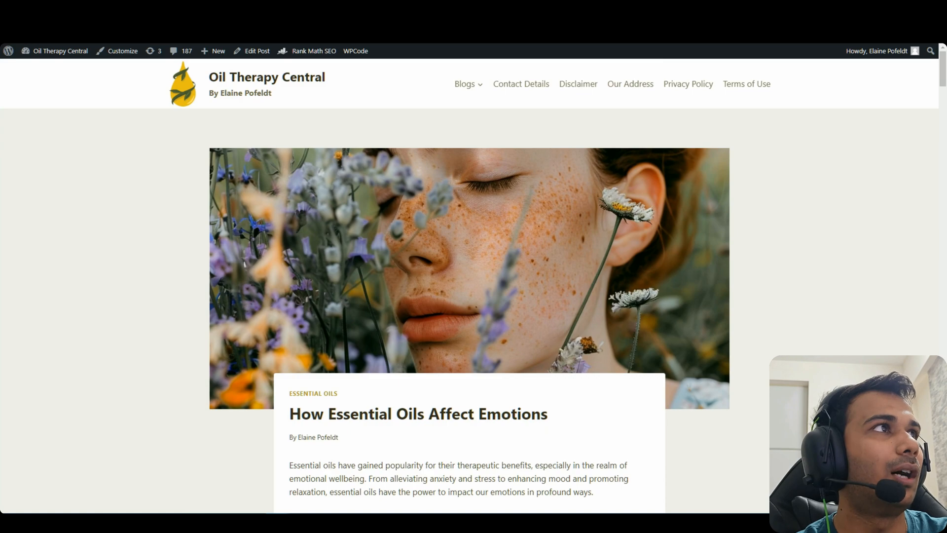
scroll(510, 274, "down", 3)
left_click_drag(550, 255, 290, 249)
left_click(441, 269)
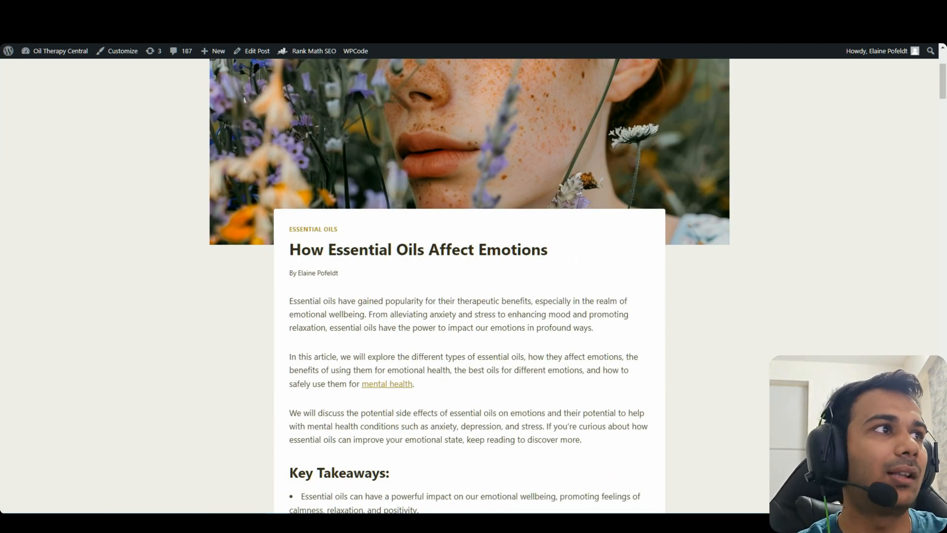
Go back and highlight the sentence containing the 'and emotions' link
key("alt+Left")
left_click_drag(499, 329, 265, 268)
left_click(434, 350)
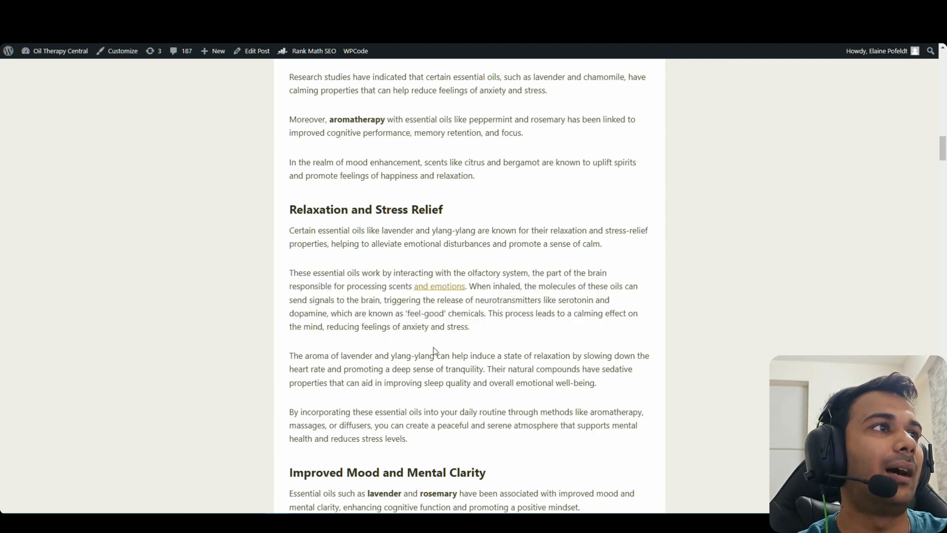
left_click_drag(499, 339, 288, 278)
left_click(416, 400)
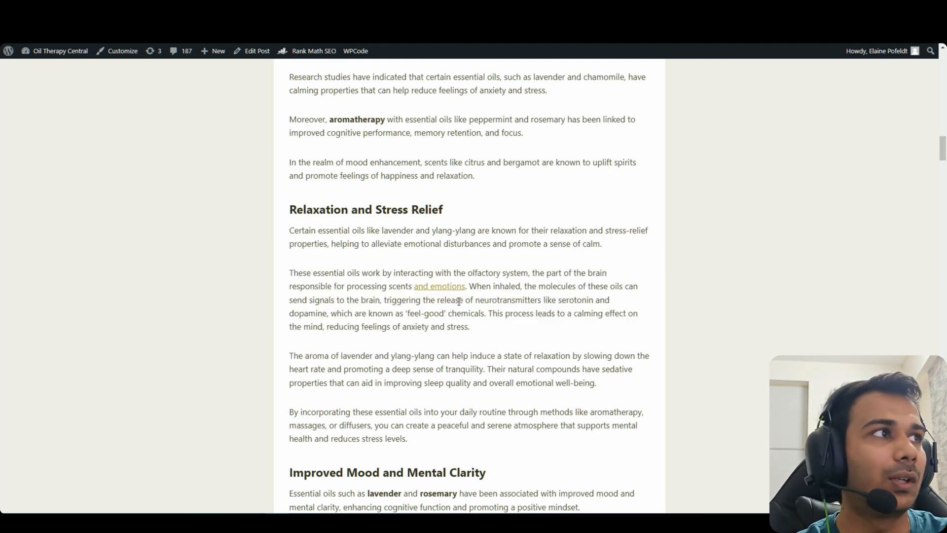
View the Mental Health post, then highlight the mental health link sentence in Affect Emotions
key("ctrl+Tab")
key("ctrl+Tab")
mouse_move(564, 249)
left_mouse_down()
mouse_move(344, 271)
mouse_move(273, 255)
left_mouse_up()
left_click(536, 265)
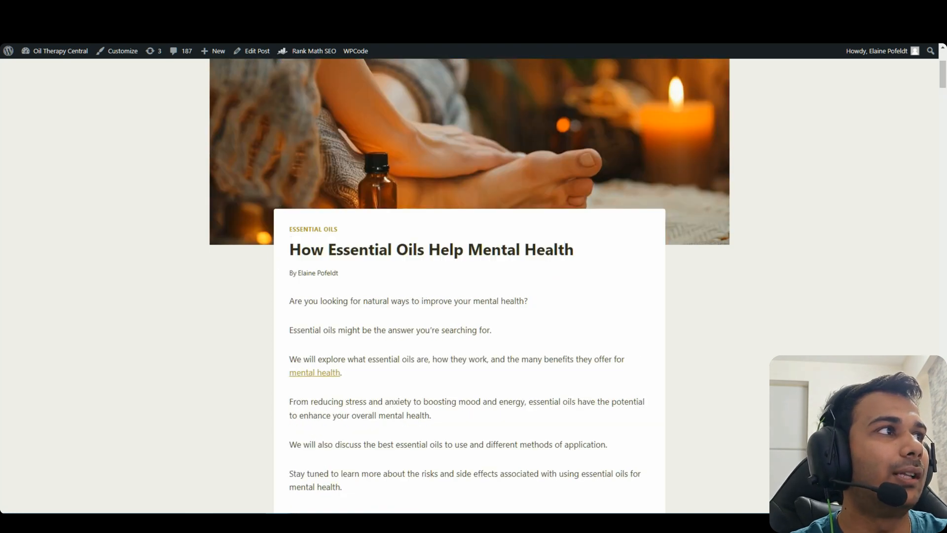
key("ctrl+Tab")
left_click_drag(414, 384, 289, 384)
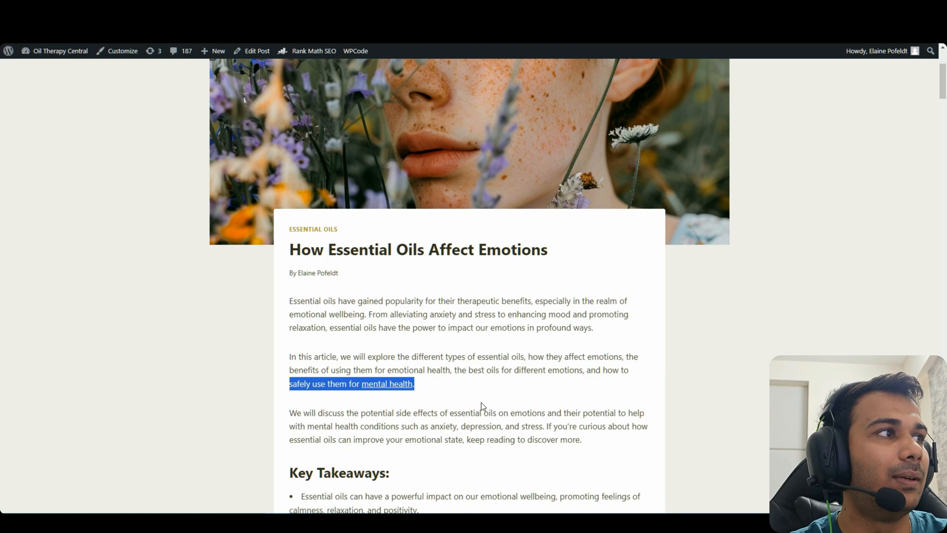
left_click(481, 402)
mouse_move(392, 370)
left_mouse_down()
mouse_move(419, 371)
mouse_move(429, 383)
mouse_move(328, 370)
left_mouse_up()
left_click(425, 397)
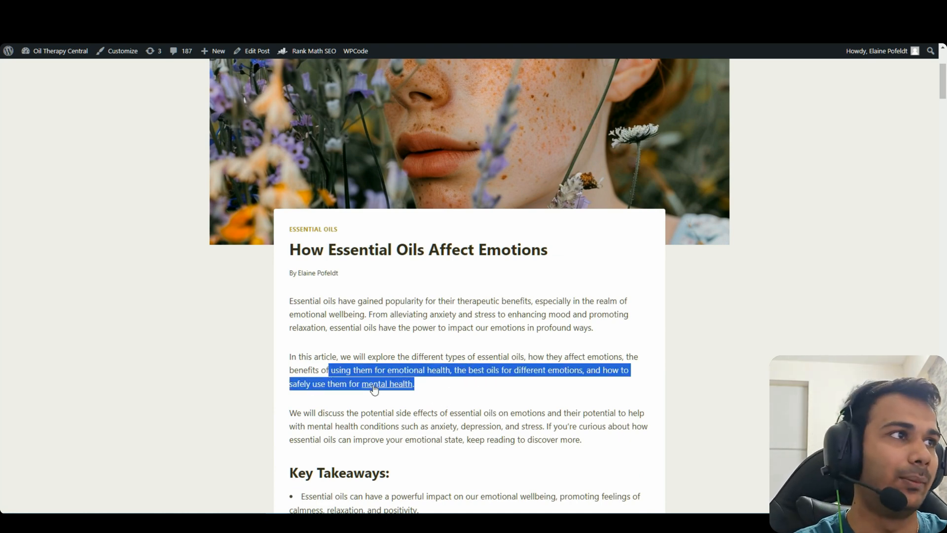
Scroll through the Can Essential Oils Change Your Mood post
key("ctrl+Tab")
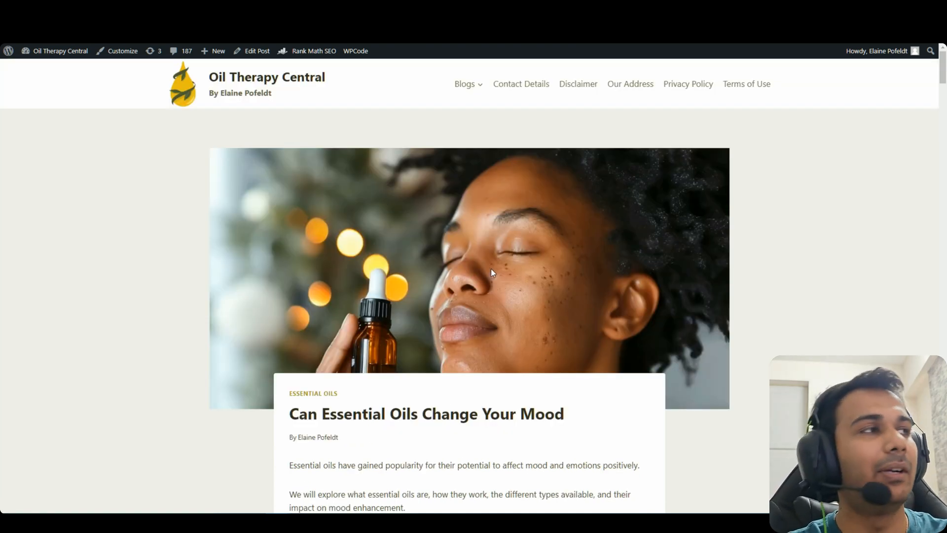
scroll(490, 268, "down", 8)
scroll(943, 107, "down", 1)
left_click_drag(944, 107, 943, 322)
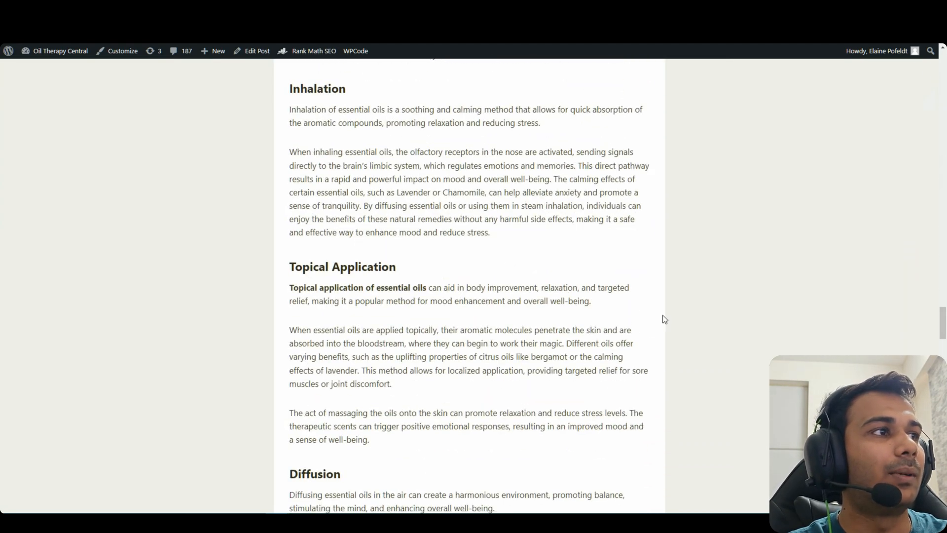
scroll(656, 313, "up", 5)
scroll(668, 316, "down", 5)
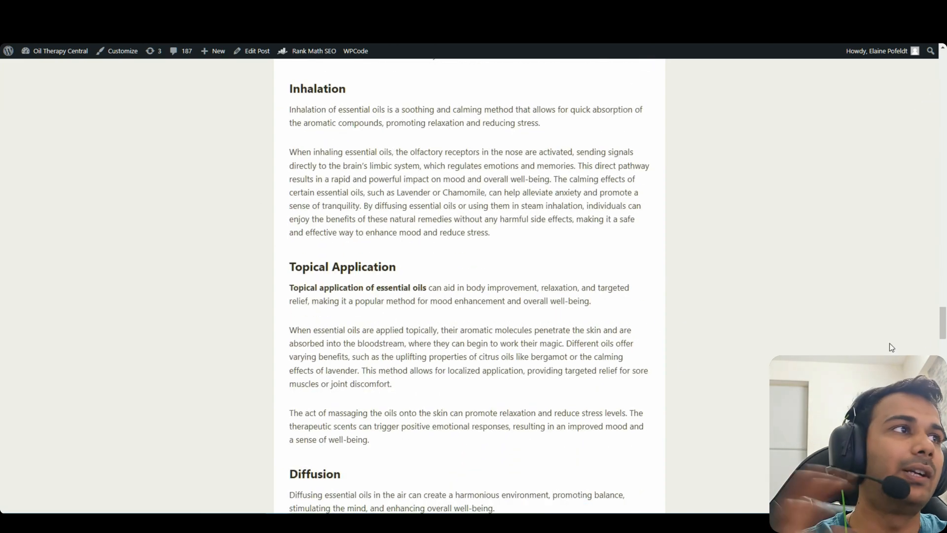
left_click_drag(944, 328, 943, 439)
Cycle the post tabs to Affect Emotions and highlight its intro and Key Takeaways
left_click(486, 9)
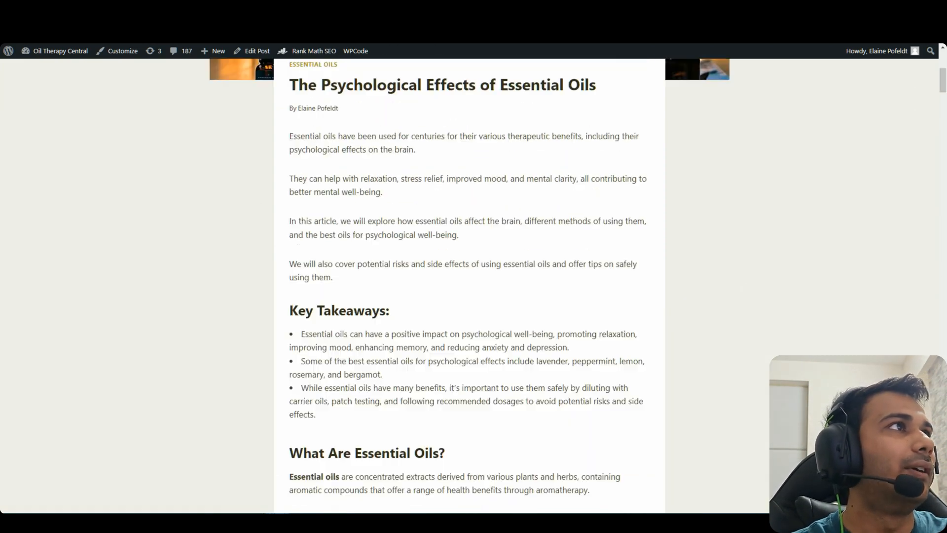
left_click(444, 9)
left_click(402, 9)
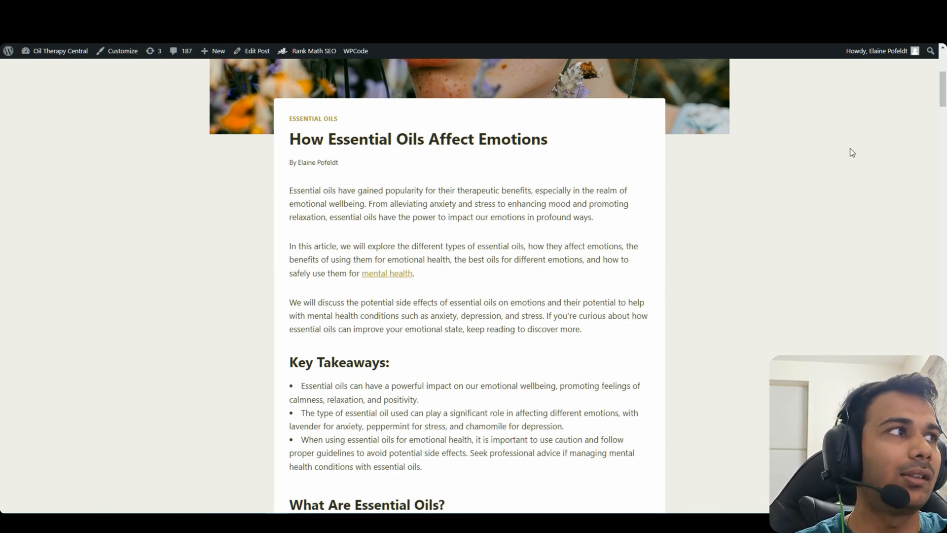
mouse_move(287, 188)
left_mouse_down()
mouse_move(611, 368)
mouse_move(279, 187)
left_mouse_up()
left_click(607, 342)
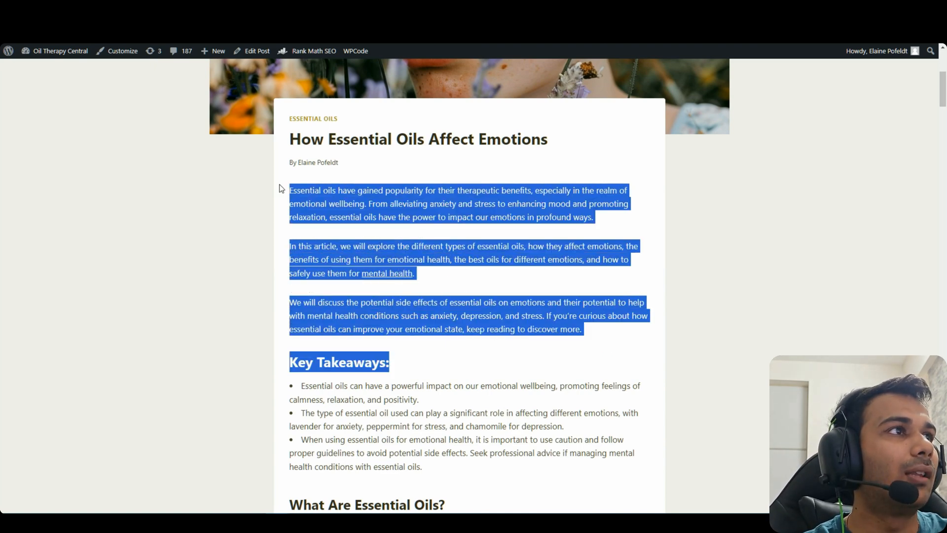
left_click(379, 262)
Scroll back up and highlight the post's three introductory paragraphs
scroll(494, 282, "down", 5)
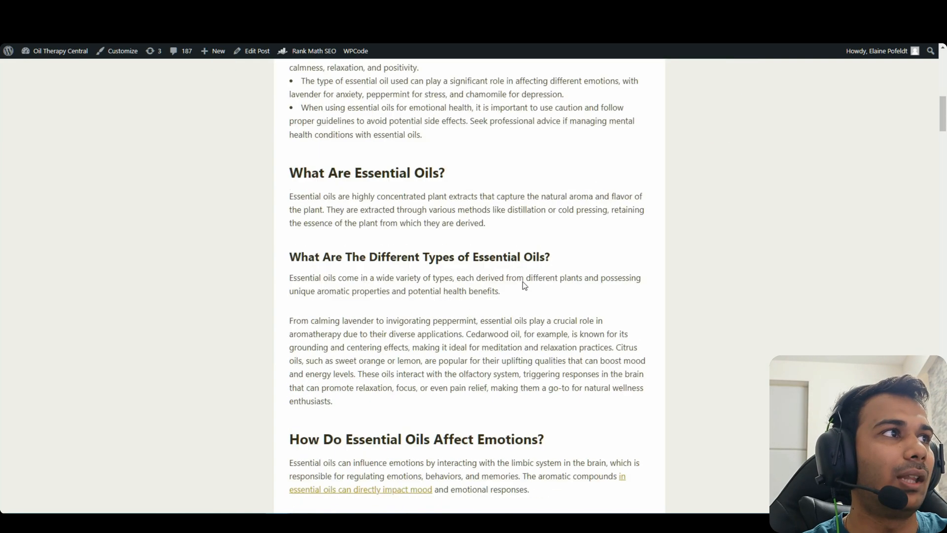
scroll(507, 273, "up", 3)
scroll(483, 296, "up", 2)
scroll(482, 296, "up", 2)
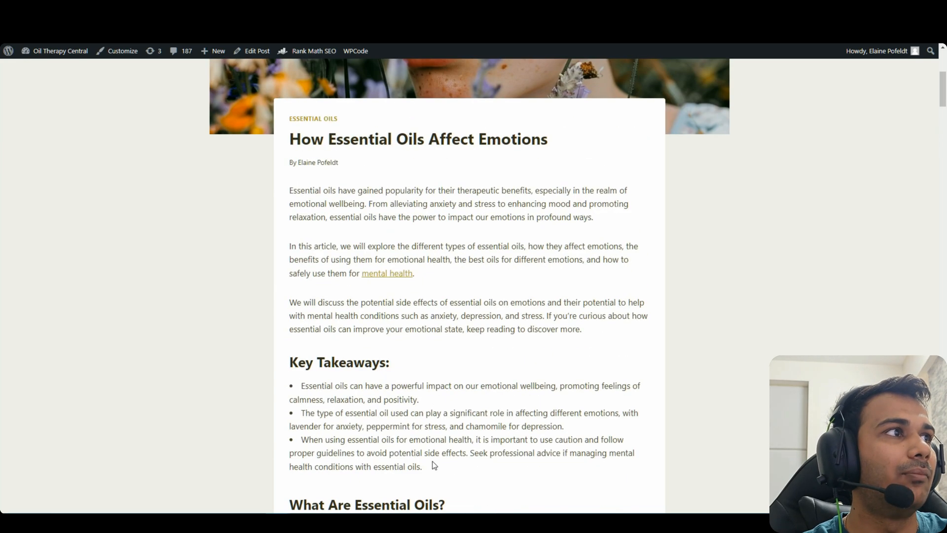
left_click_drag(434, 465, 280, 388)
left_click(469, 413)
left_click_drag(608, 325, 290, 193)
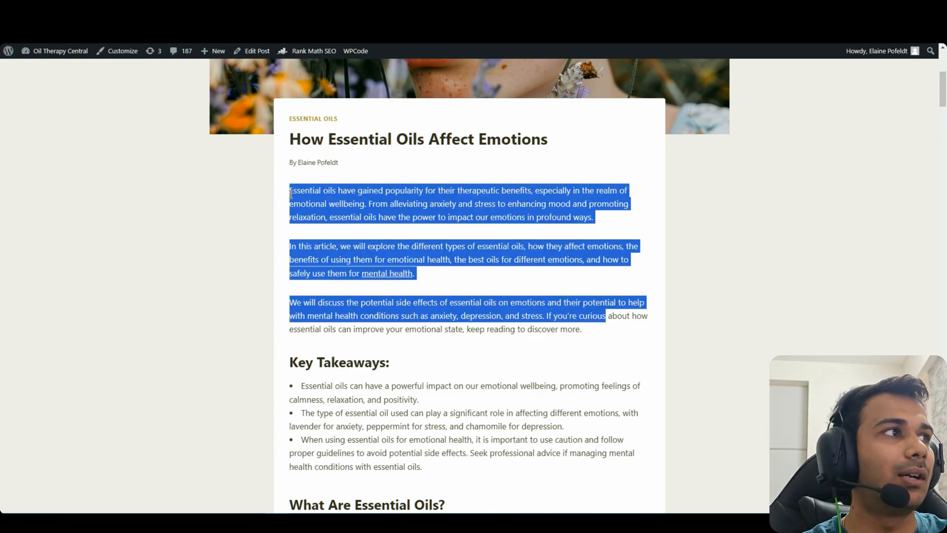
left_click(402, 234)
left_click_drag(587, 329, 290, 191)
left_click(398, 256)
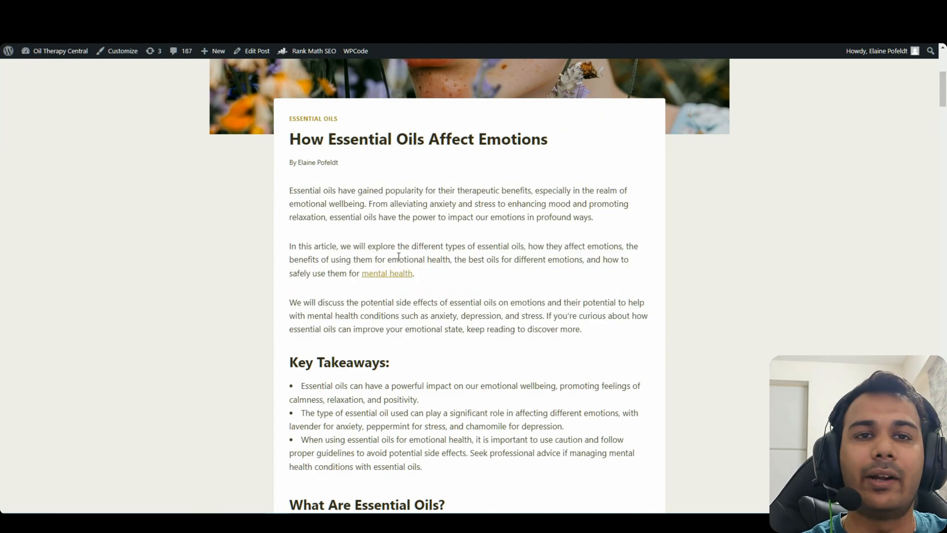
Scroll through the post, then bring up the Autolinking spreadsheet in Excel
scroll(458, 258, "down", 10)
scroll(478, 292, "up", 6)
scroll(455, 300, "down", 6)
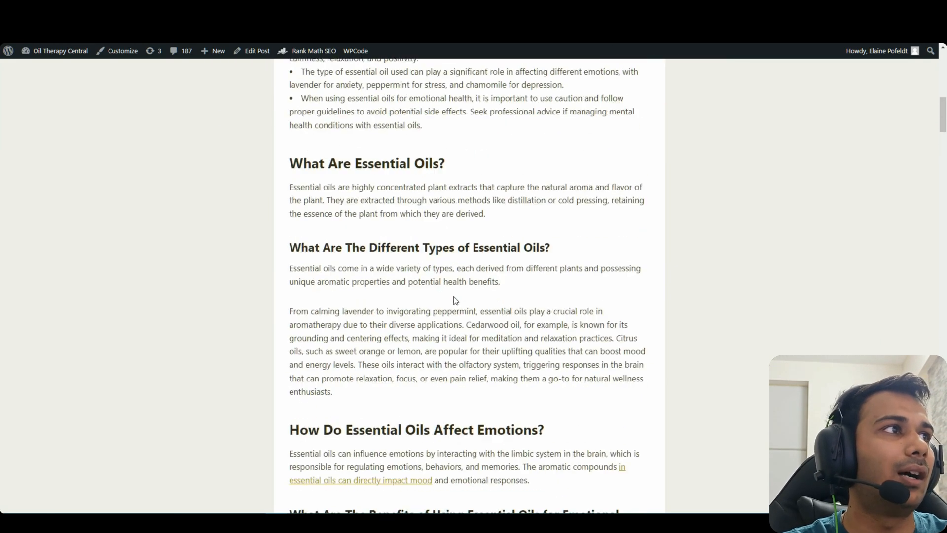
scroll(740, 187, "down", 12)
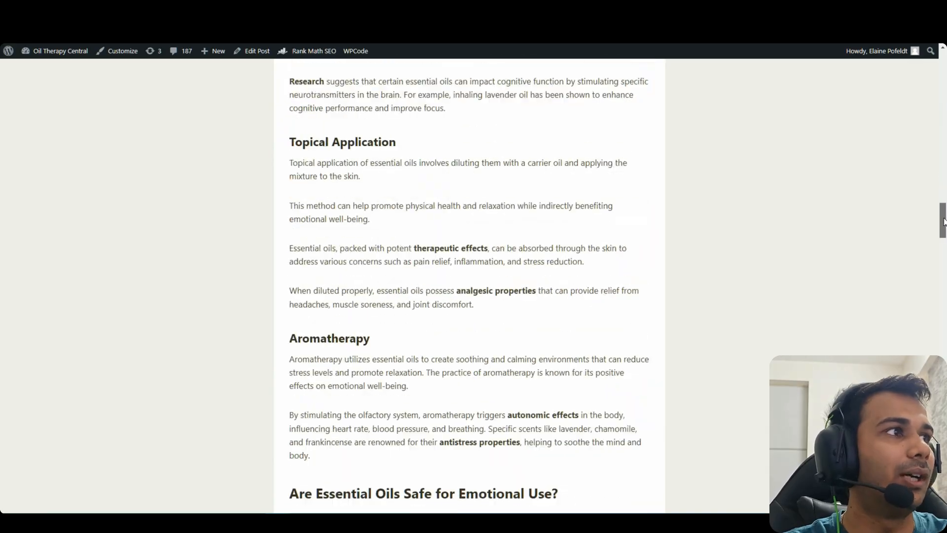
scroll(586, 215, "up", 13)
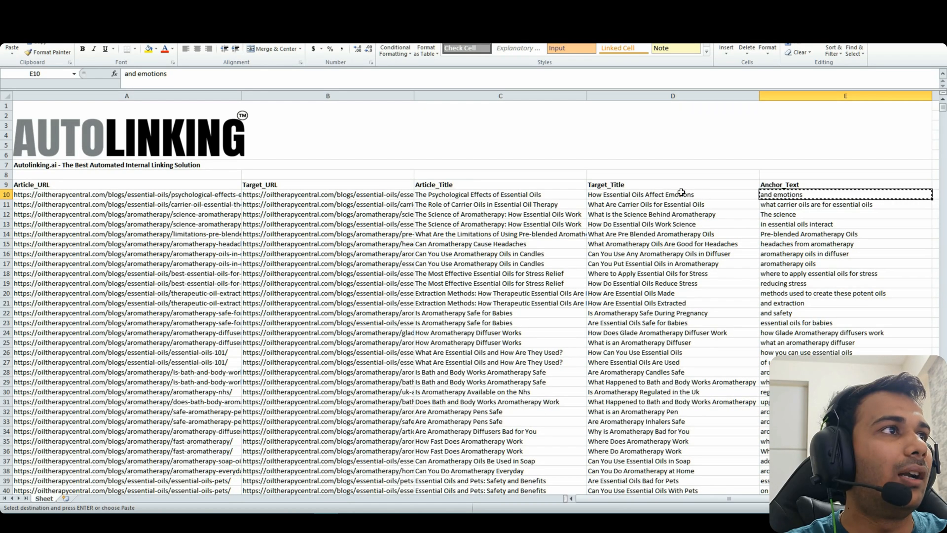
left_click(681, 194)
left_click_drag(690, 274, 723, 321)
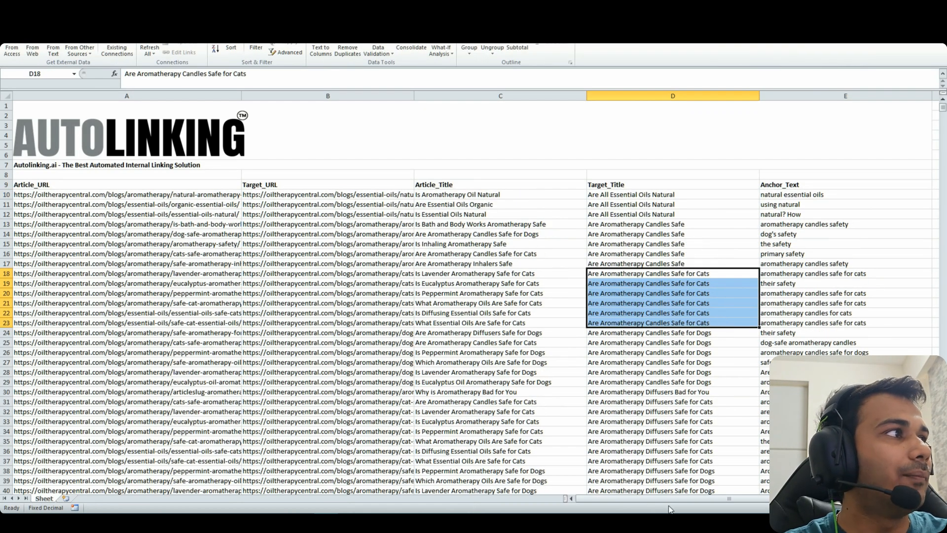
mouse_move(683, 499)
left_mouse_down()
mouse_move(712, 499)
mouse_move(686, 499)
left_mouse_up()
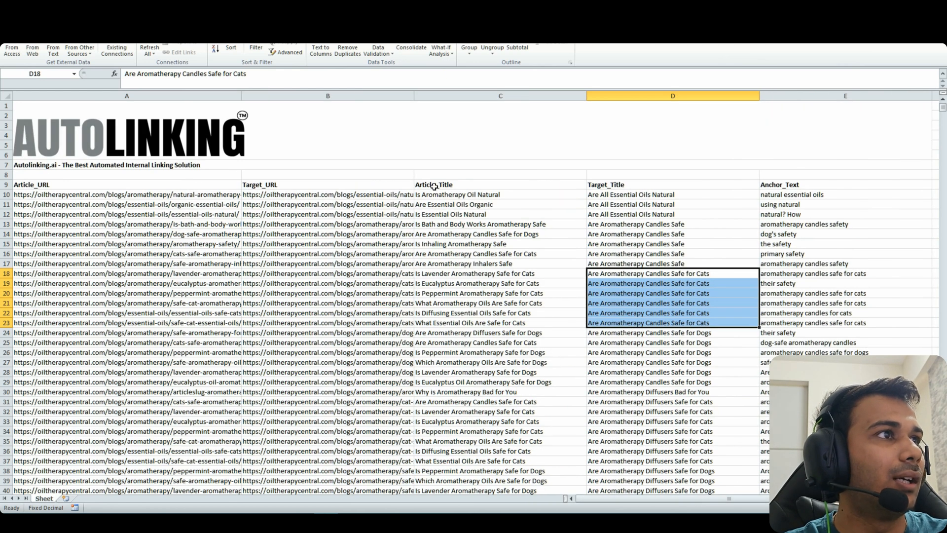
left_click_drag(572, 273, 627, 284)
left_click_drag(576, 335, 581, 274)
left_click_drag(778, 335, 773, 285)
left_click_drag(646, 498, 676, 499)
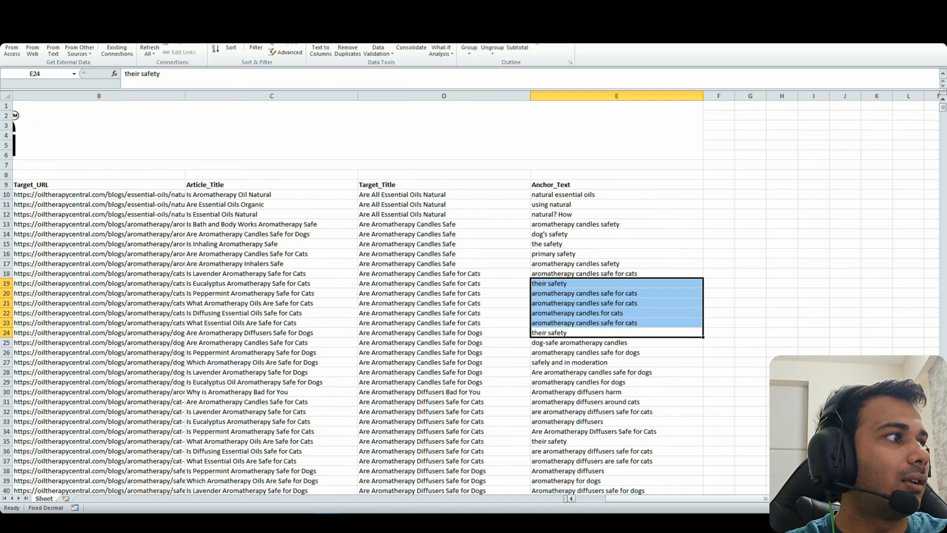
left_click(596, 333)
mouse_move(591, 337)
left_mouse_down()
mouse_move(584, 289)
mouse_move(579, 339)
left_mouse_up()
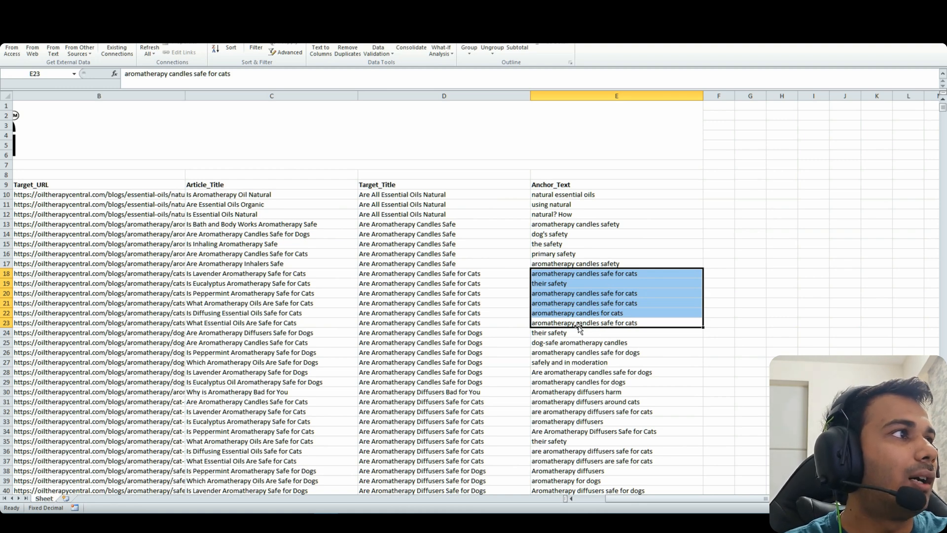
left_click(603, 295)
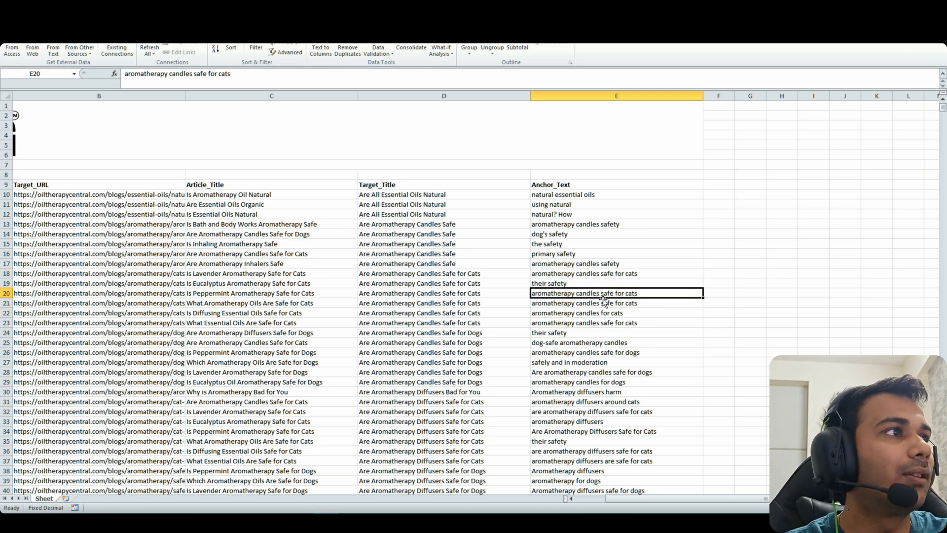
left_click(623, 276)
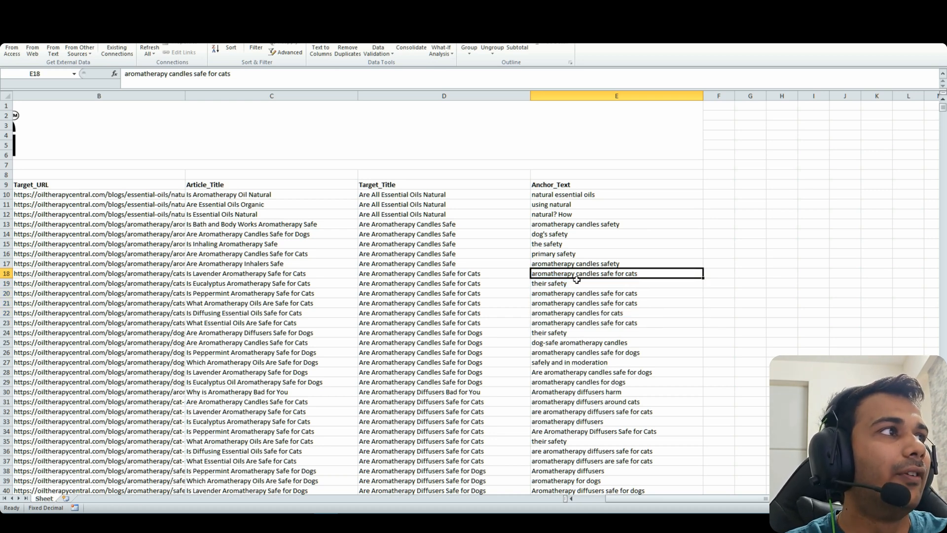
left_click(599, 293)
left_click(614, 302)
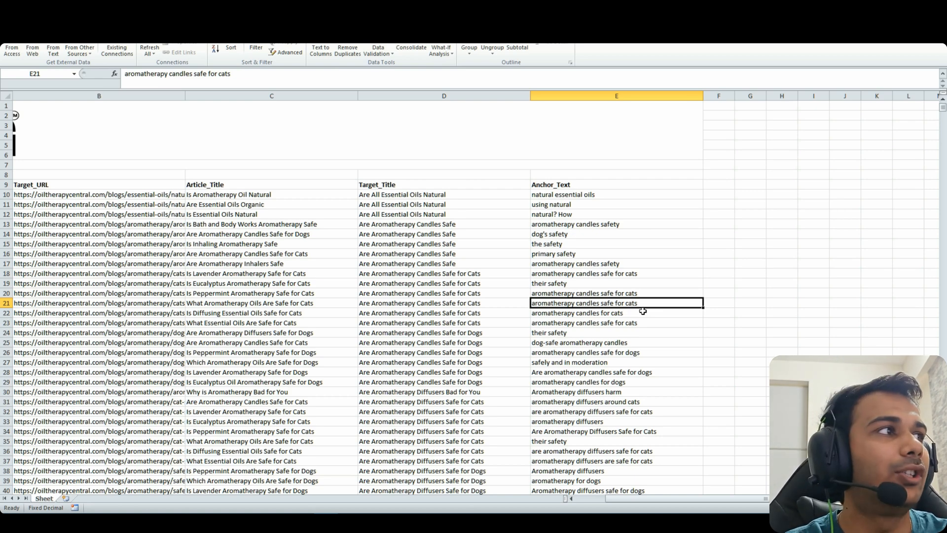
left_click(642, 310)
left_click(583, 332)
left_click(579, 285)
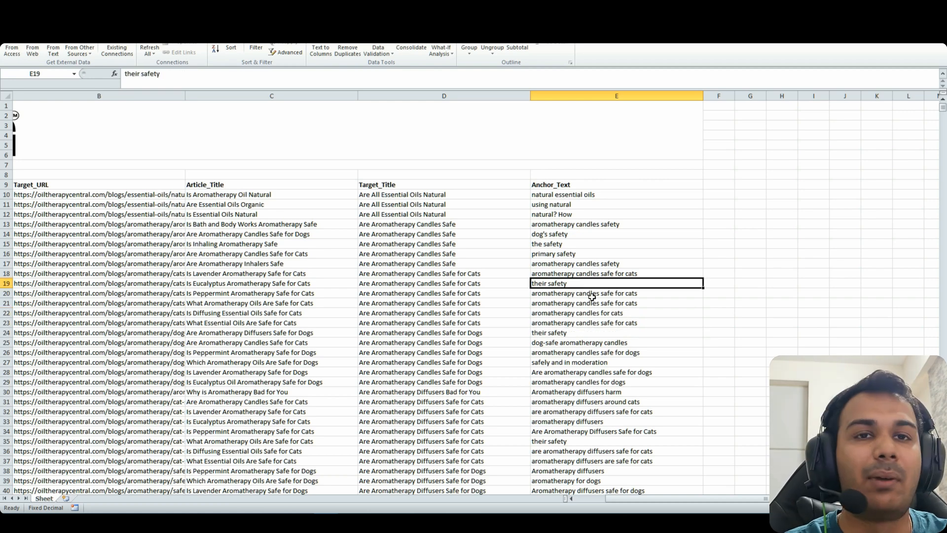
left_click(565, 294)
scroll(560, 298, "down", 5)
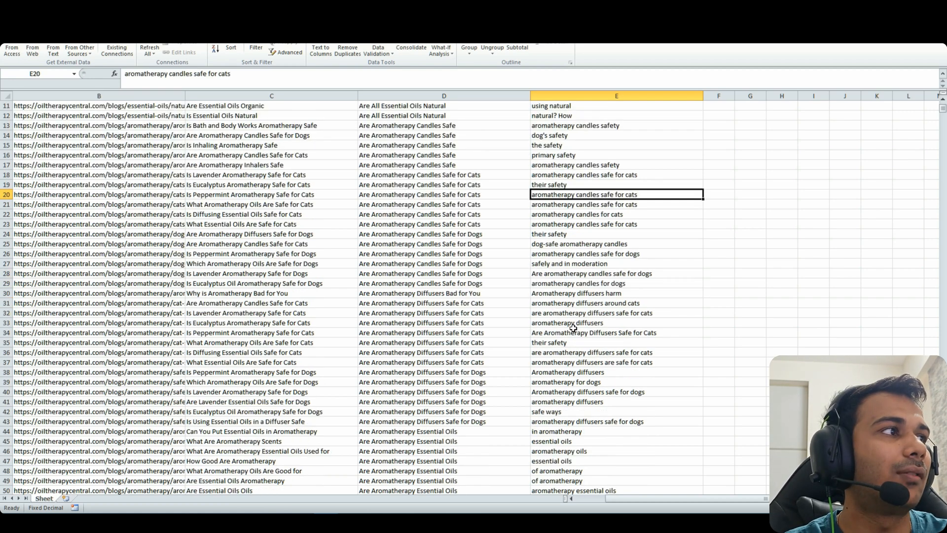
scroll(560, 301, "up", 5)
scroll(560, 301, "down", 7)
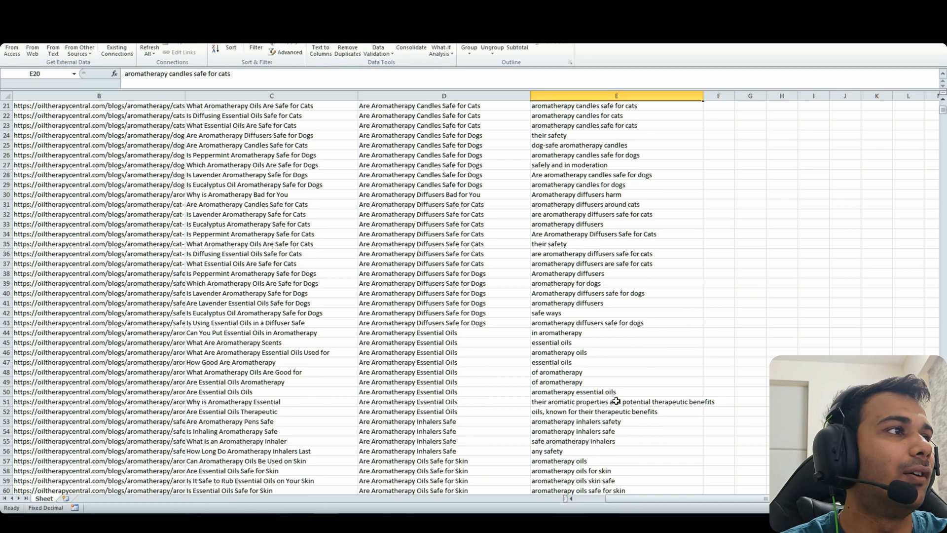
scroll(616, 401, "down", 3)
left_click_drag(481, 313, 483, 234)
scroll(532, 280, "up", 3)
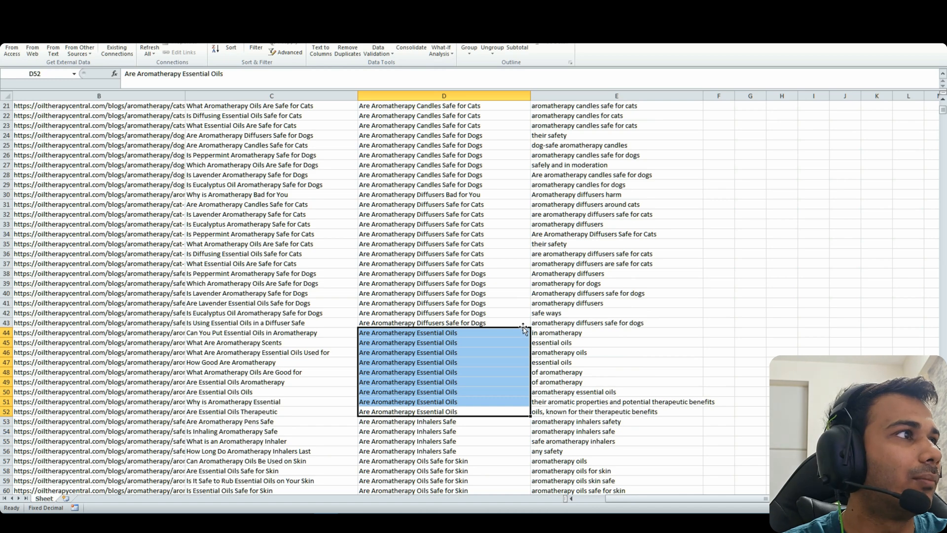
scroll(576, 365, "down", 10)
left_click_drag(474, 234, 478, 341)
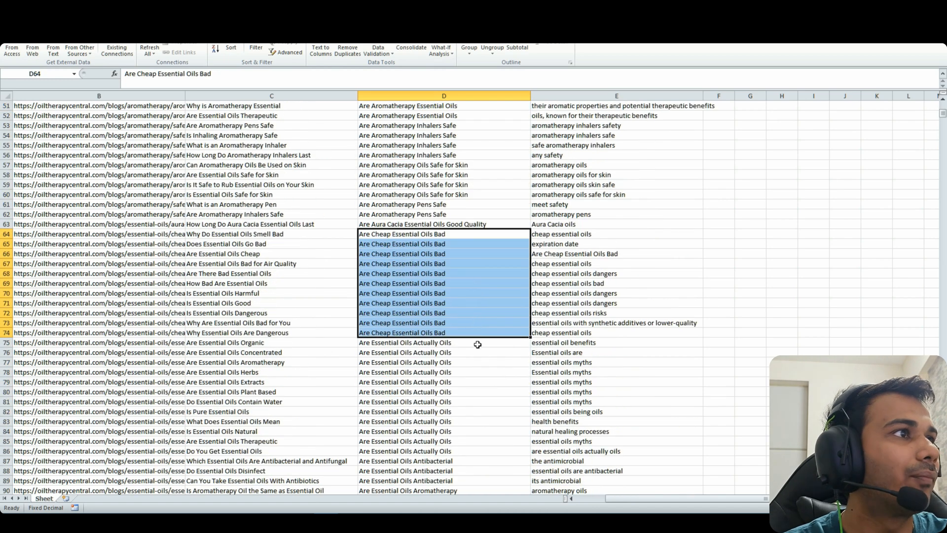
left_click(562, 334)
left_click(581, 321)
left_click(613, 312)
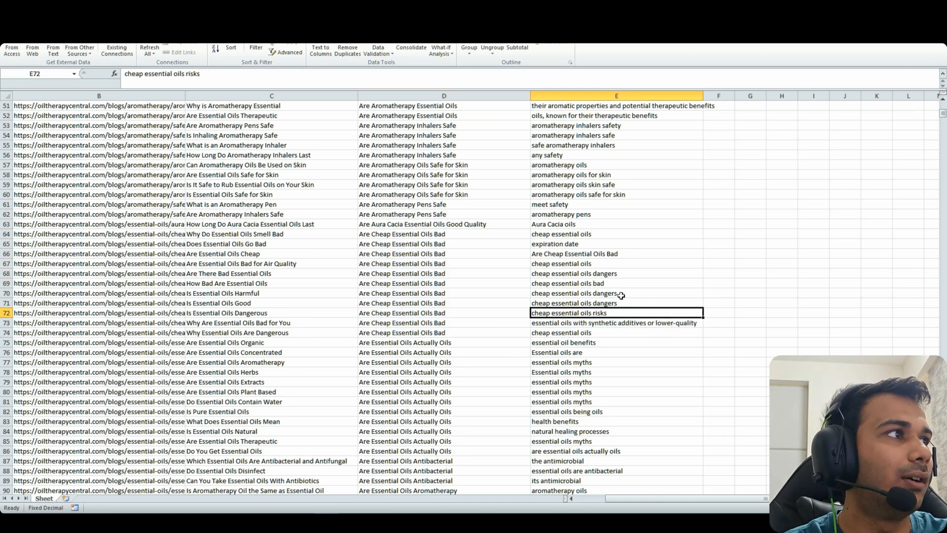
left_click(621, 294)
left_click(625, 283)
left_click(625, 275)
left_click(627, 263)
left_click(624, 293)
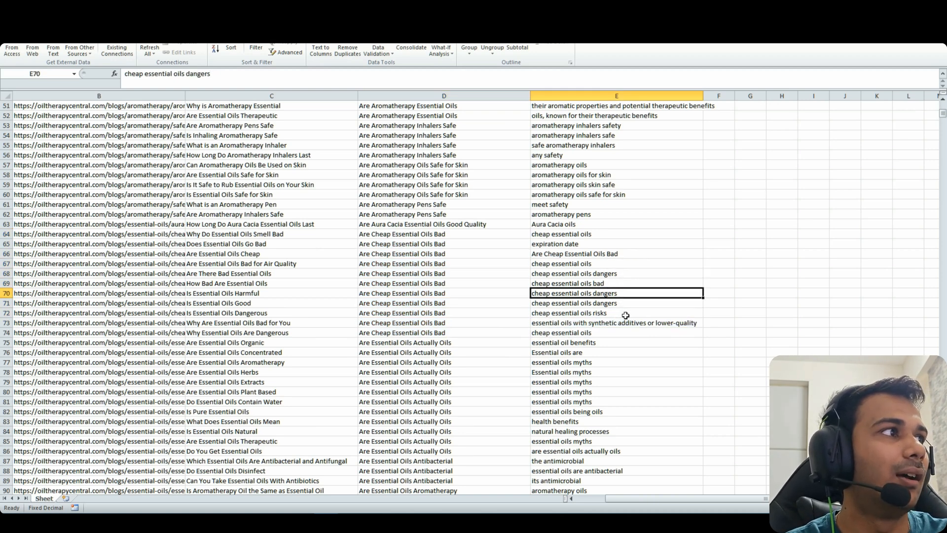
left_click(617, 327)
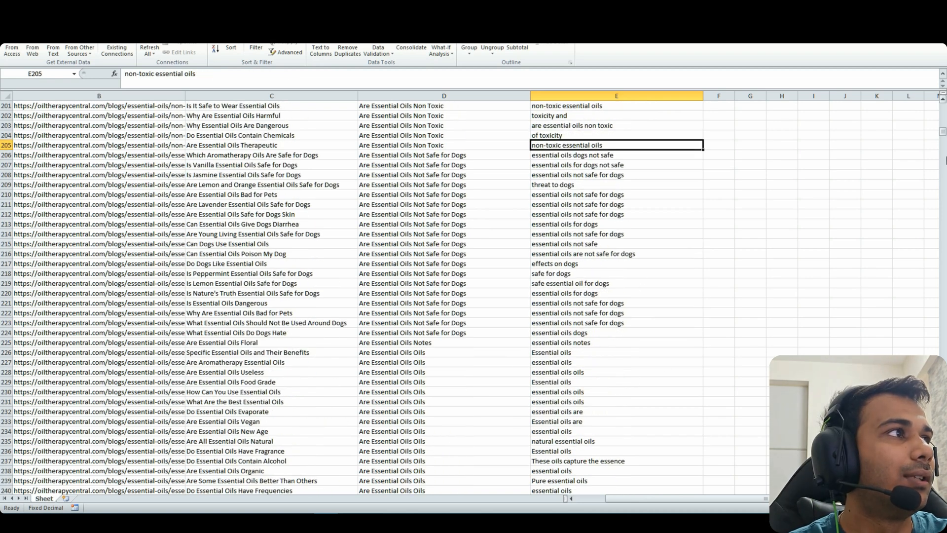
left_click_drag(943, 132, 943, 135)
left_click_drag(705, 499, 667, 499)
left_click_drag(943, 135, 943, 198)
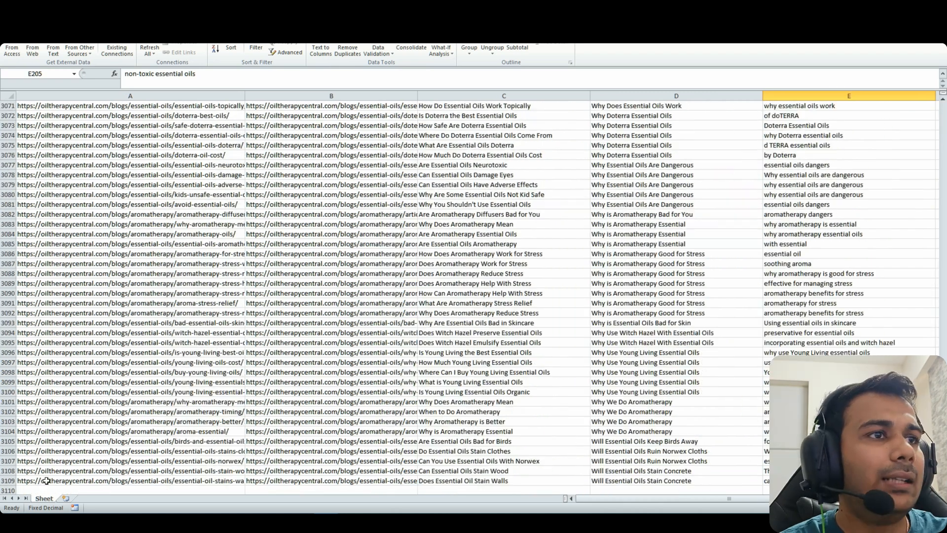
left_click(45, 481)
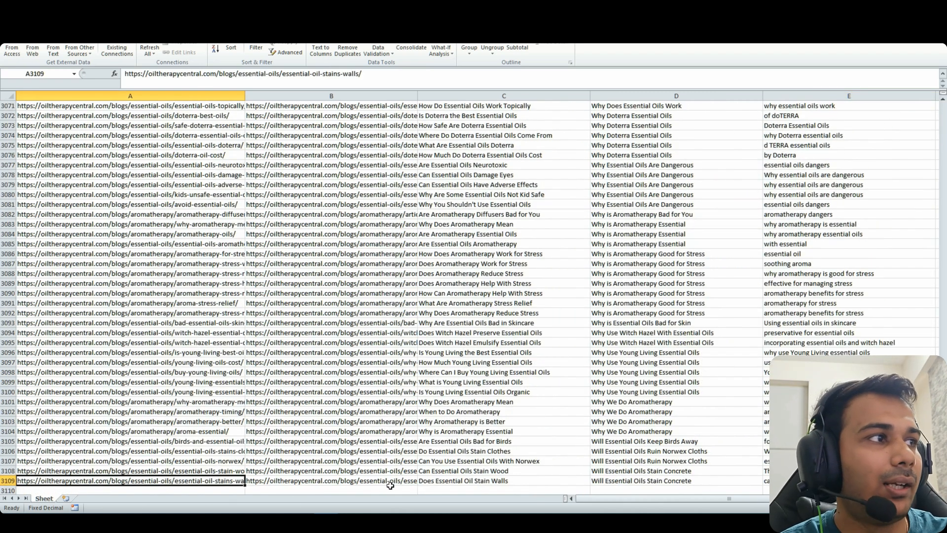
left_click(348, 482)
left_click_drag(629, 498, 677, 504)
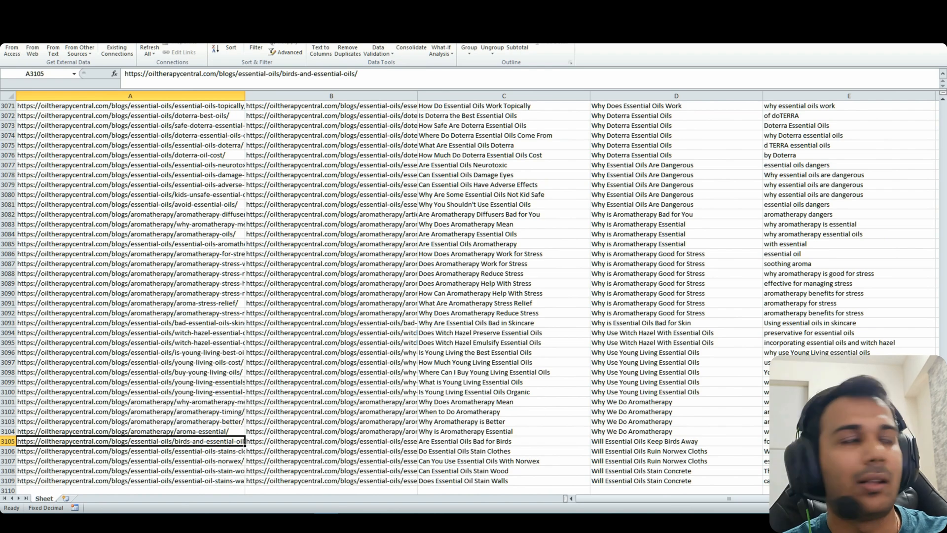
scroll(461, 356, "up", 20)
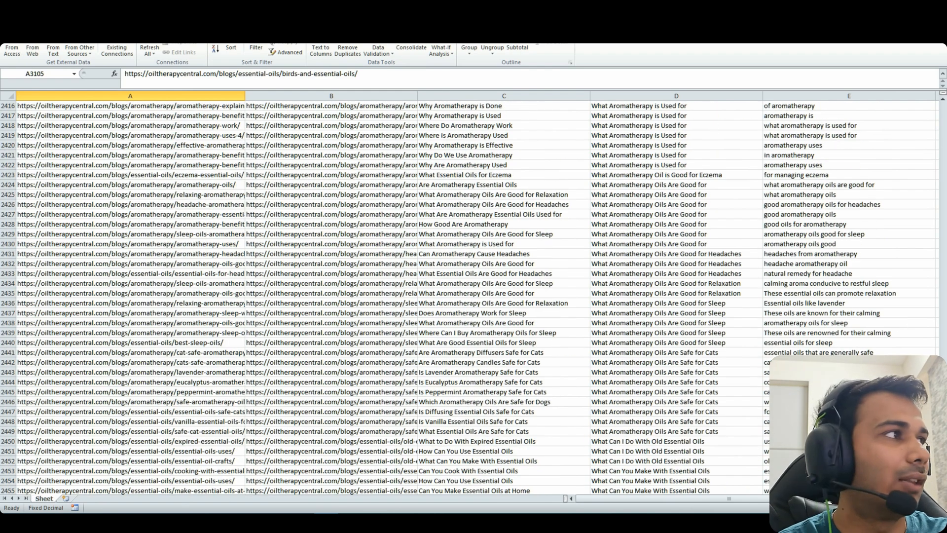
left_click_drag(943, 406, 935, 277)
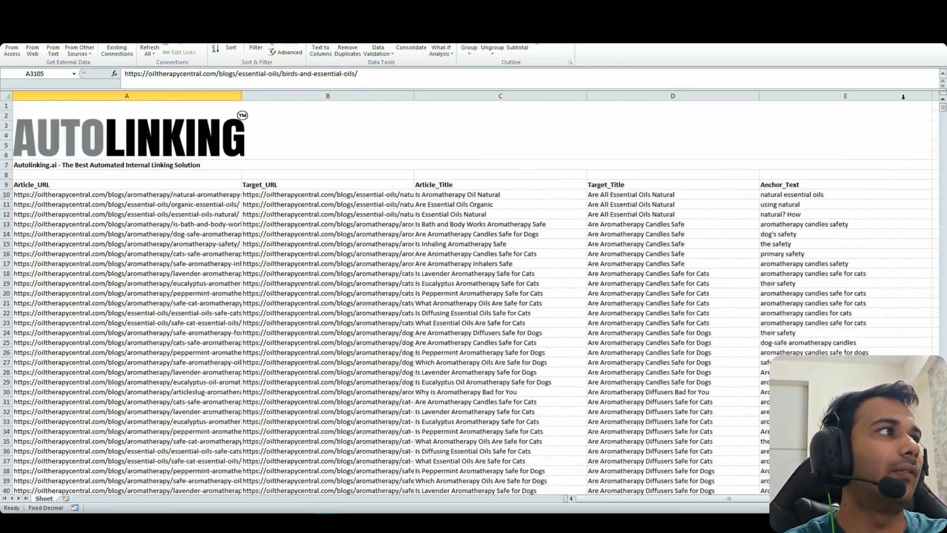
left_click(531, 233)
Look over the article titles in rows 12–19, including Are Aromatherapy Candles Safe for Dogs
left_click(554, 227)
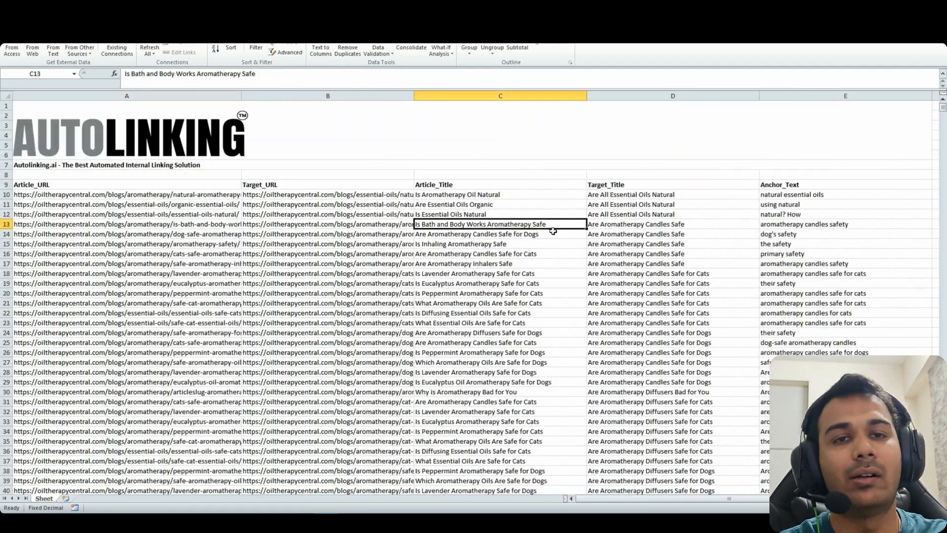
left_click(533, 243)
left_click(513, 214)
left_click(508, 254)
left_click(500, 235)
left_click(496, 263)
left_click(500, 284)
left_click(498, 234)
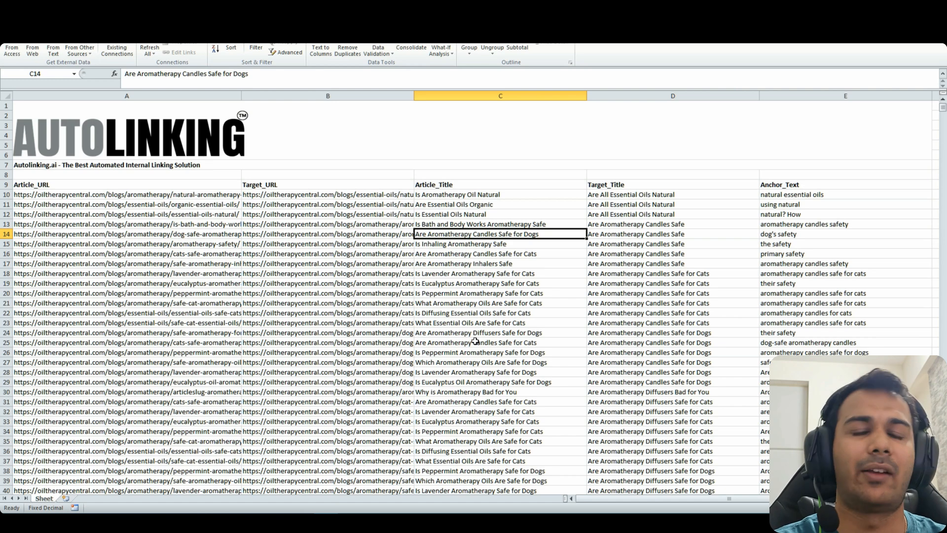
Review the titles in rows 22–25, ending on Is Peppermint Aromatherapy Safe for Dogs
left_click(476, 343)
left_click(506, 312)
left_click(491, 333)
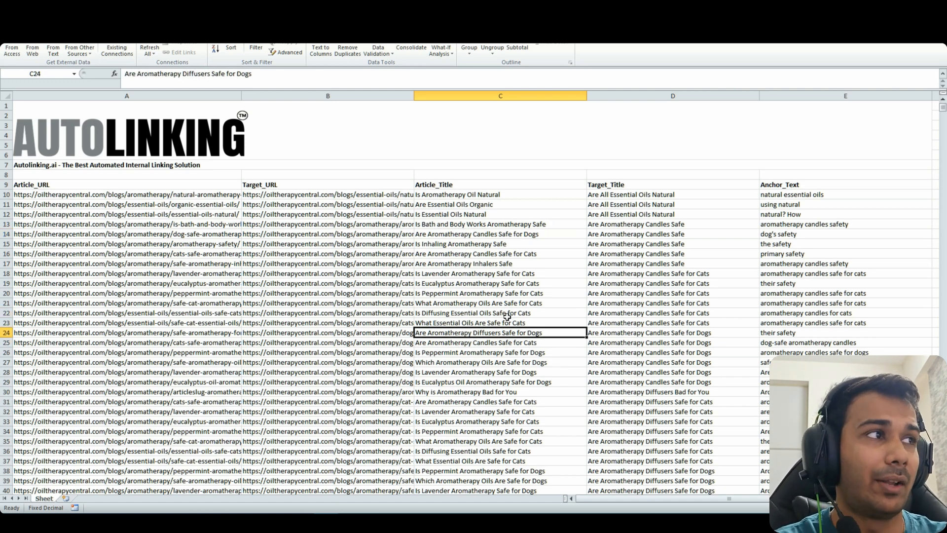
left_click(506, 323)
left_click(504, 333)
left_click(503, 352)
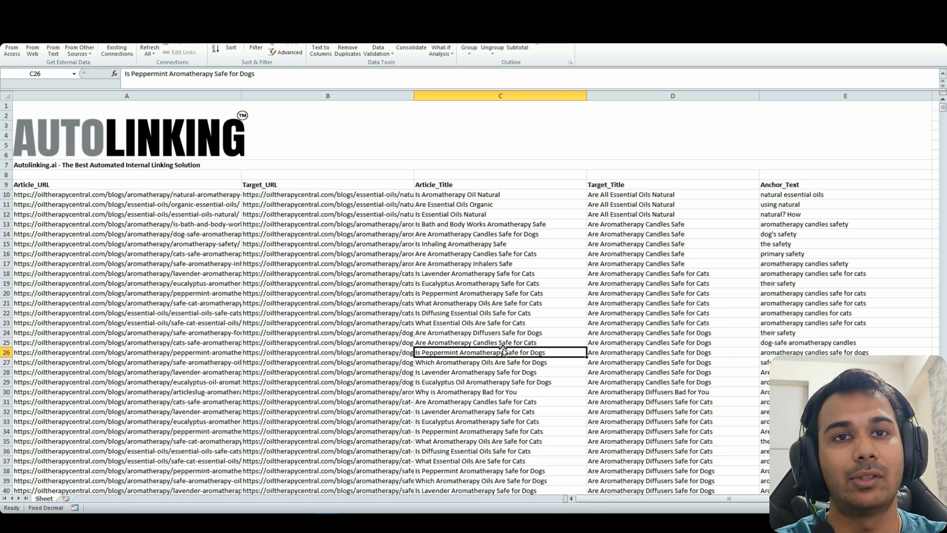
left_click(504, 341)
left_click(500, 351)
left_click(514, 333)
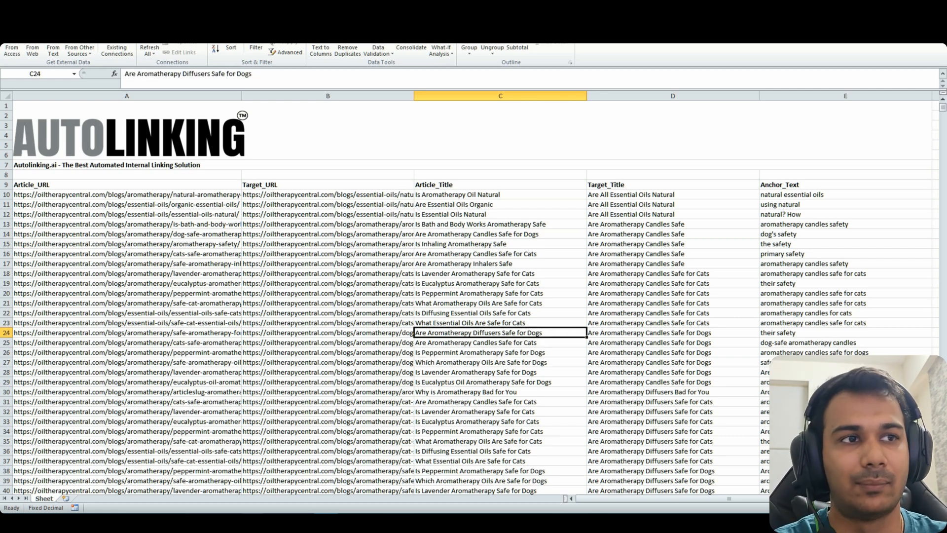
left_click(476, 363)
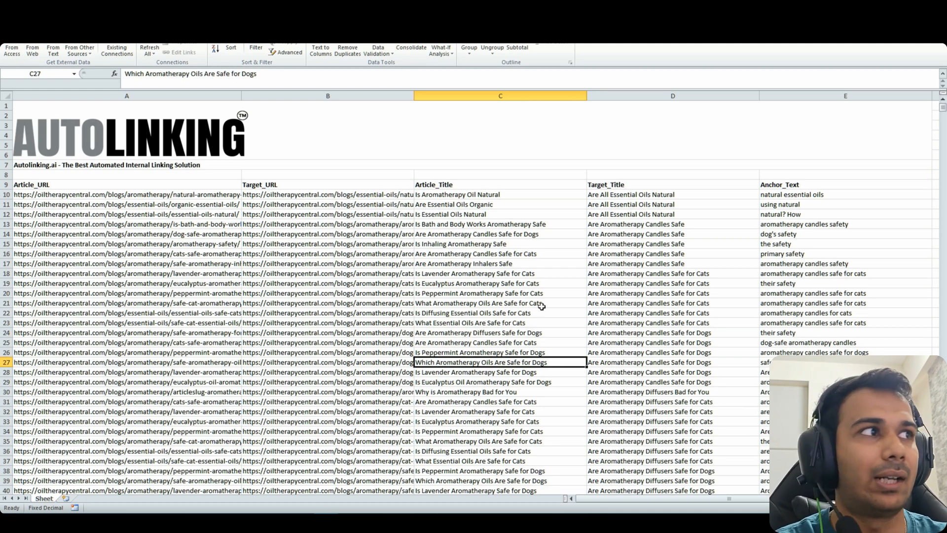
left_click(504, 350)
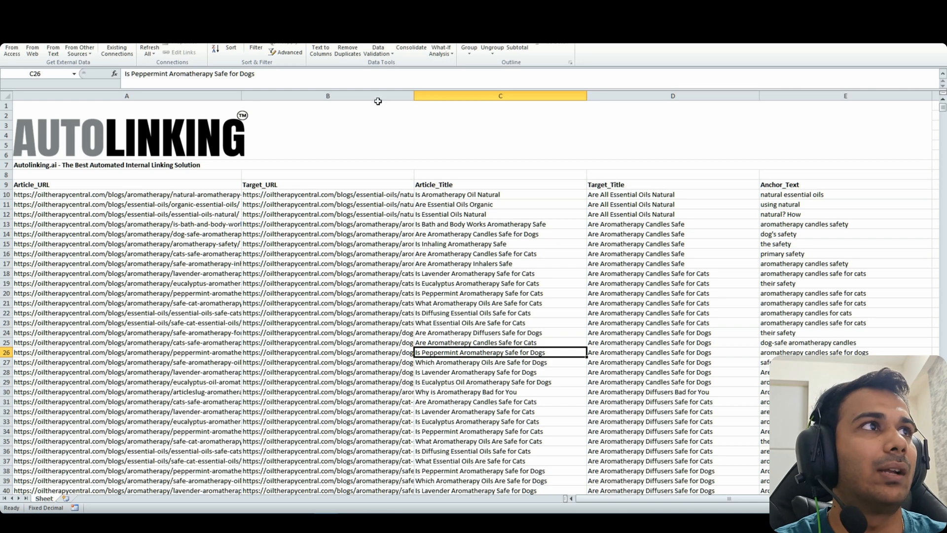
Widen column A, sort rows A to Z by Article_URL, and copy the aroma-essential URL in A19
left_click_drag(242, 96, 369, 96)
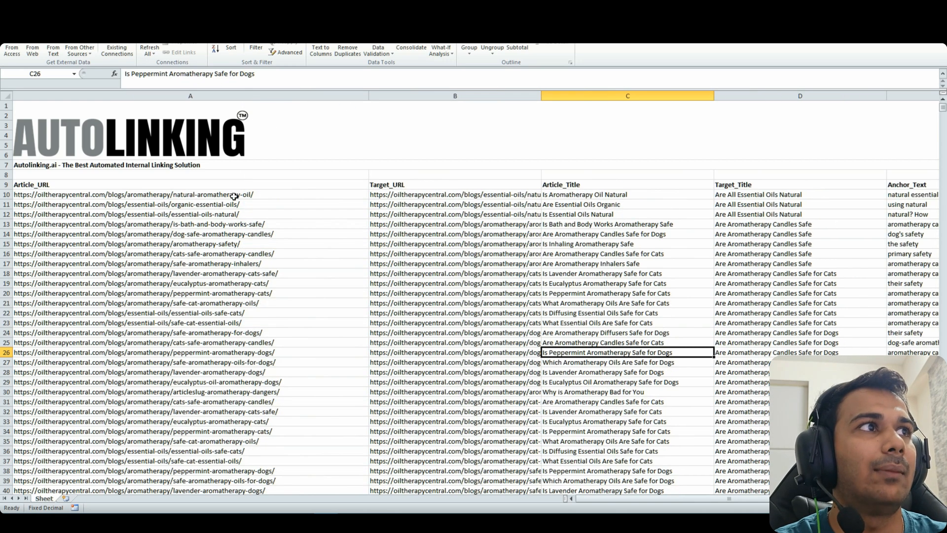
left_click(235, 196)
left_click(216, 49)
left_click_drag(251, 281, 271, 193)
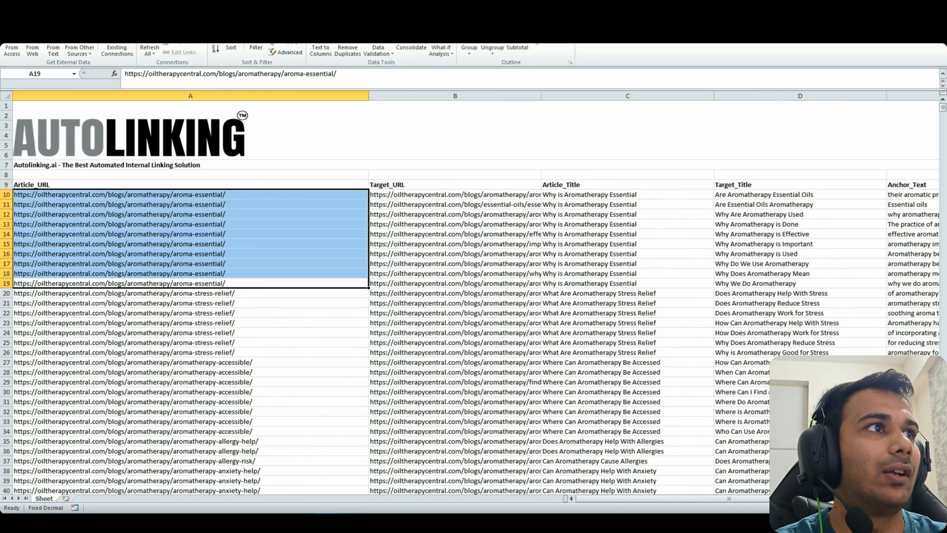
left_click(228, 282)
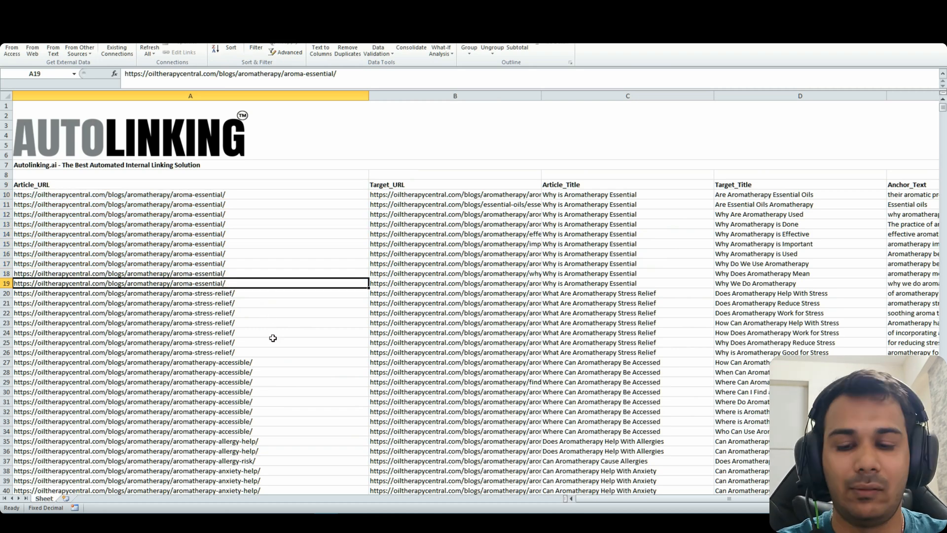
key("ctrl+c")
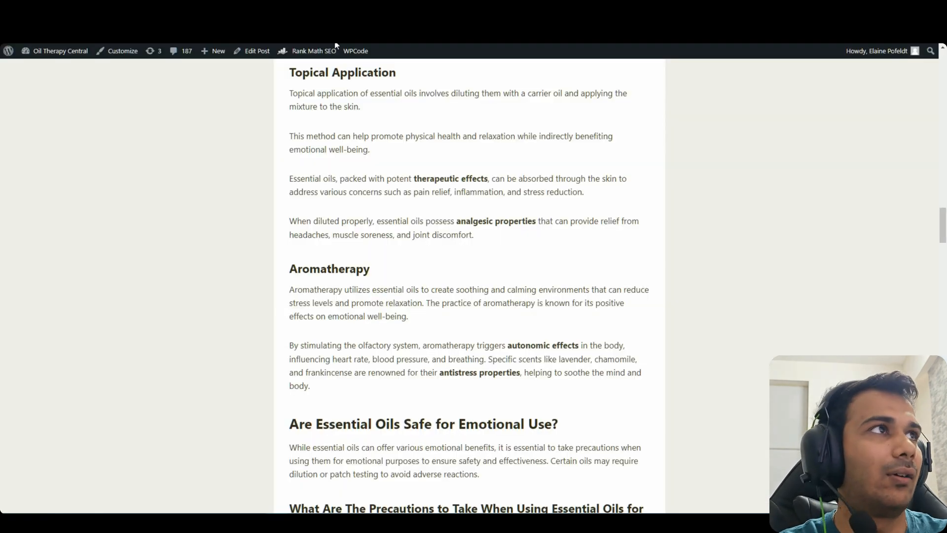
key("ctrl+v")
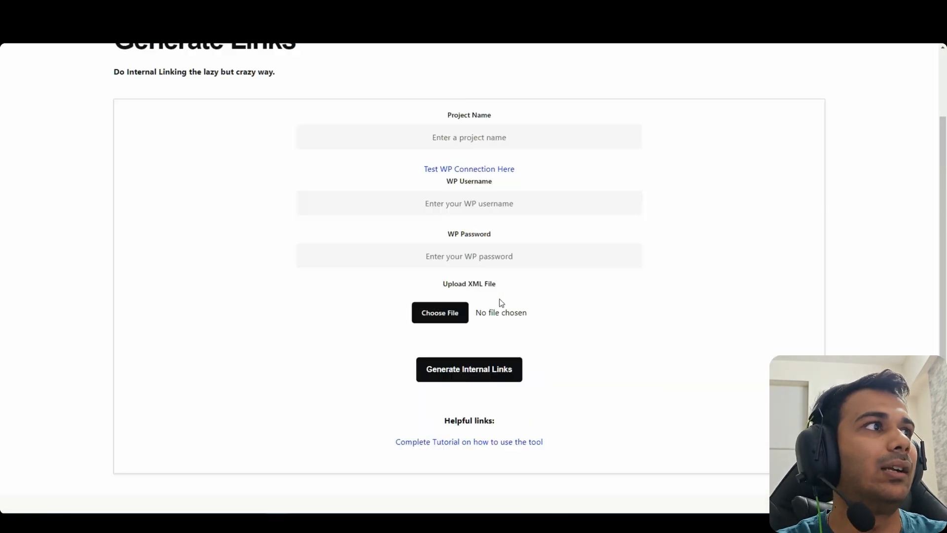
Scroll to the top of the Generate Links page and switch to the Why is Aromatherapy Essential post
scroll(525, 306, "up", 2)
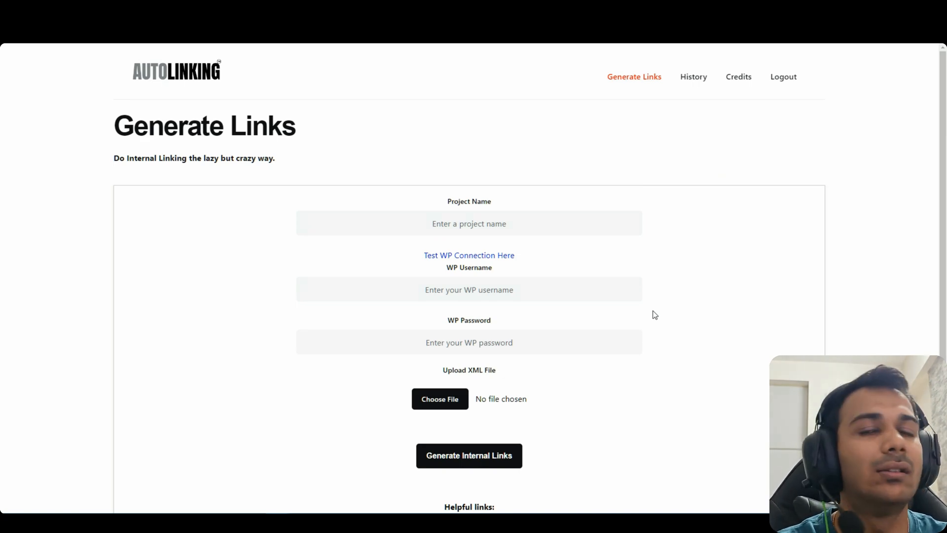
left_click(393, 10)
Select the post's intro text through the Key Takeaways bullets
scroll(525, 191, "down", 7)
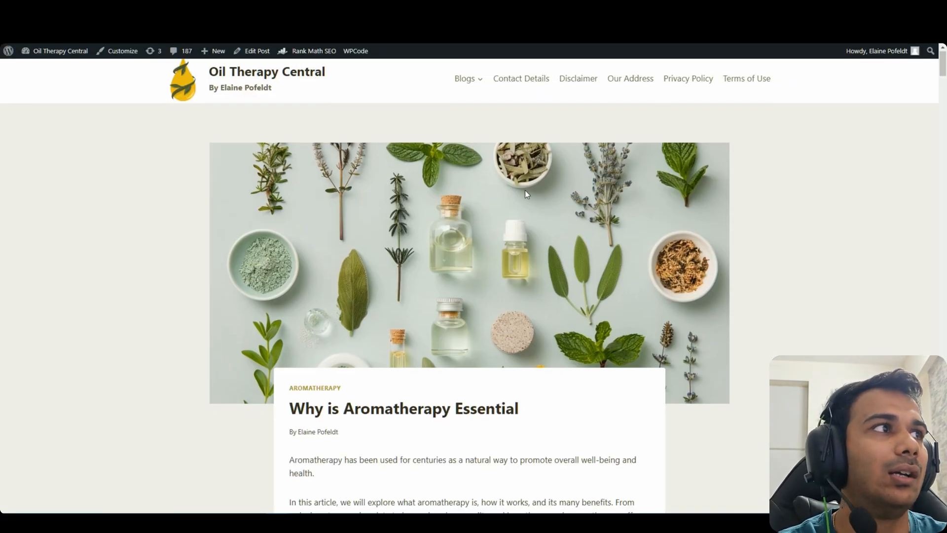
left_click_drag(944, 78, 946, 92)
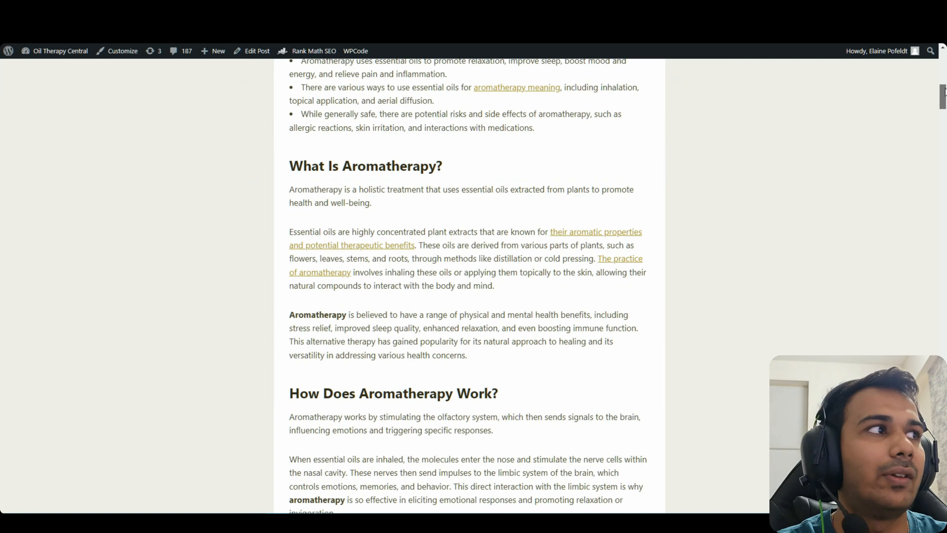
scroll(755, 279, "up", 6)
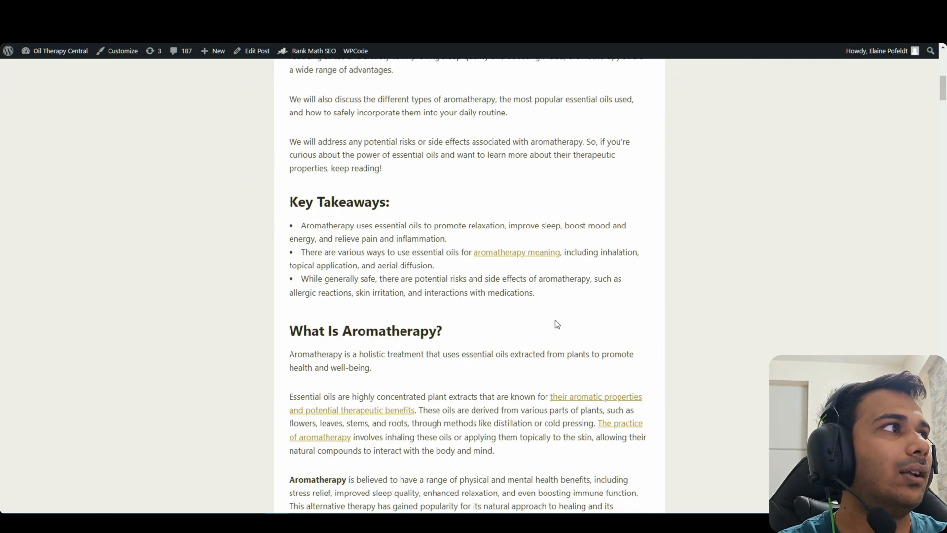
left_click_drag(465, 279, 474, 166)
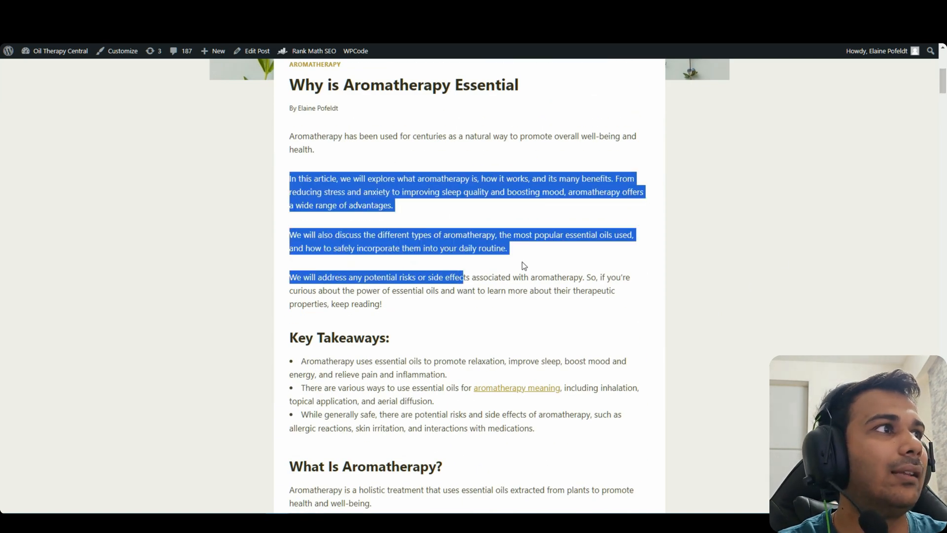
left_click_drag(459, 307, 404, 167)
left_click(452, 257)
left_click_drag(393, 340, 363, 177)
left_click(450, 316)
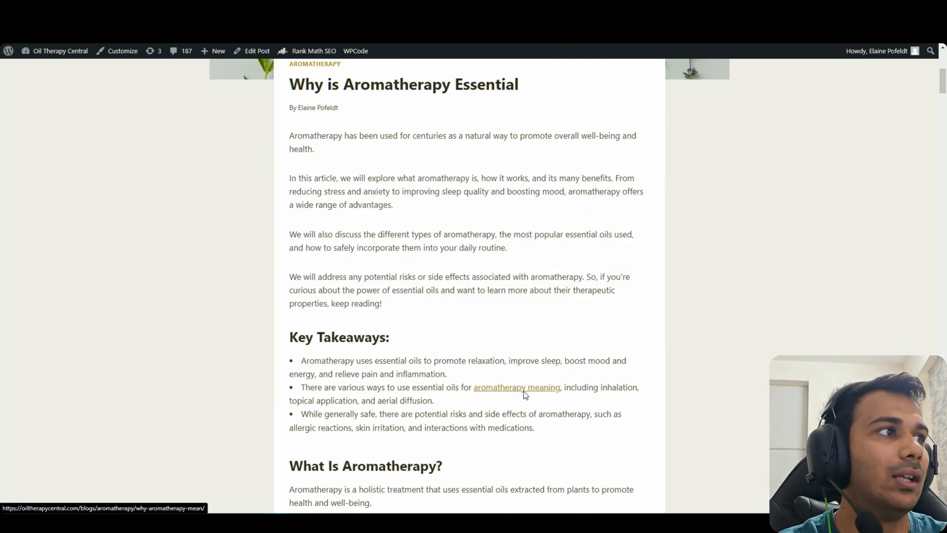
scroll(522, 392, "down", 3)
left_click_drag(543, 273, 285, 208)
scroll(285, 207, "up", 3)
left_click_drag(552, 432, 280, 136)
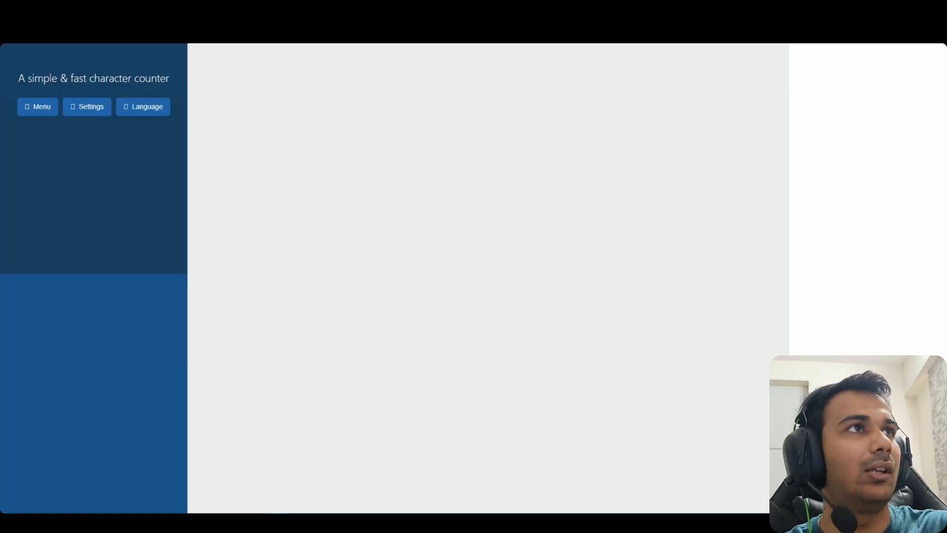
Paste the excerpt into the online counter (169 words, 1120 characters), then return to the post
key("ctrl+a")
key("ctrl+v")
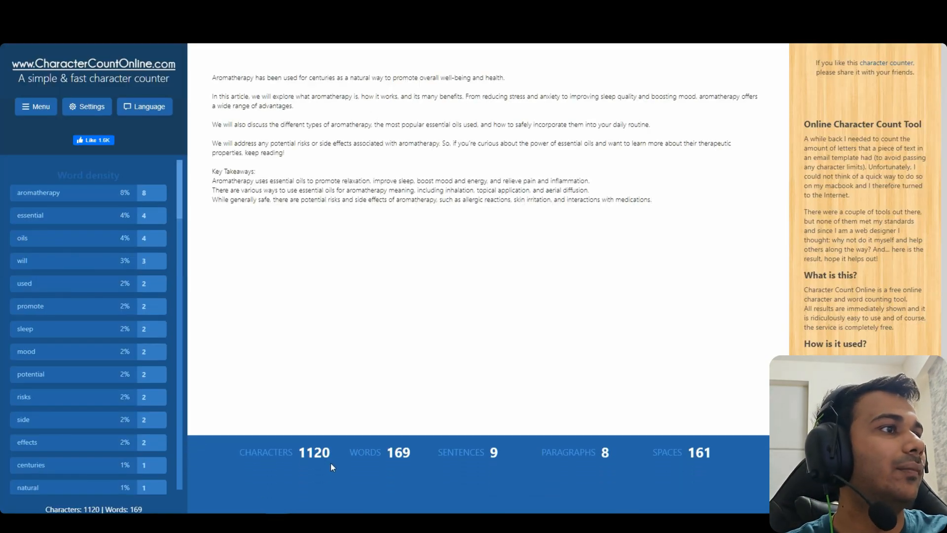
left_click(437, 8)
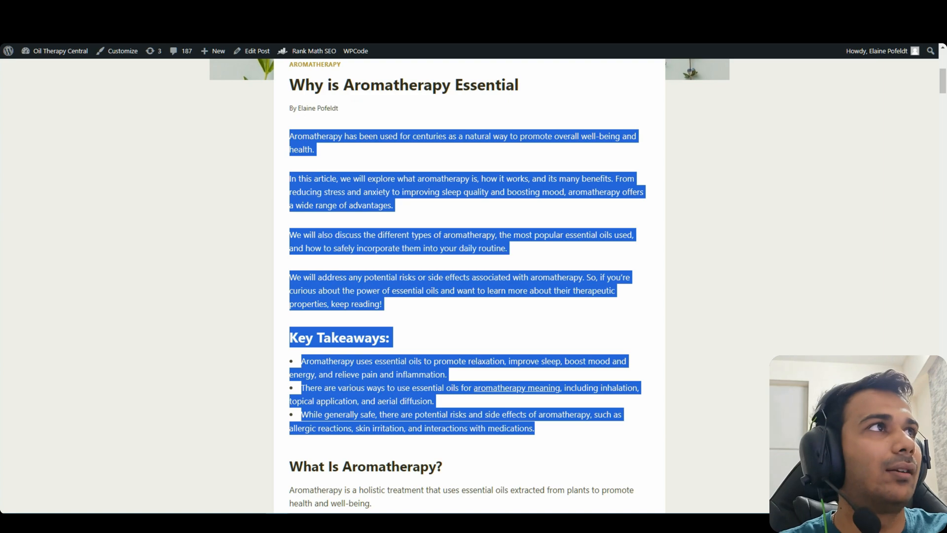
left_click(446, 358)
Open the article's 'why we do aromatherapy' link in a new tab and view that post
scroll(529, 302, "down", 3)
left_click_drag(943, 100, 944, 149)
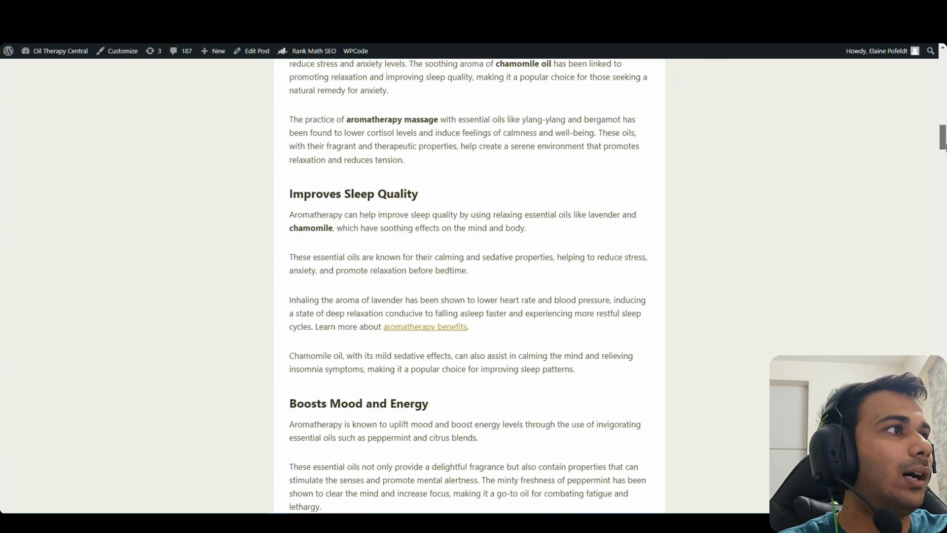
scroll(526, 351, "down", 9)
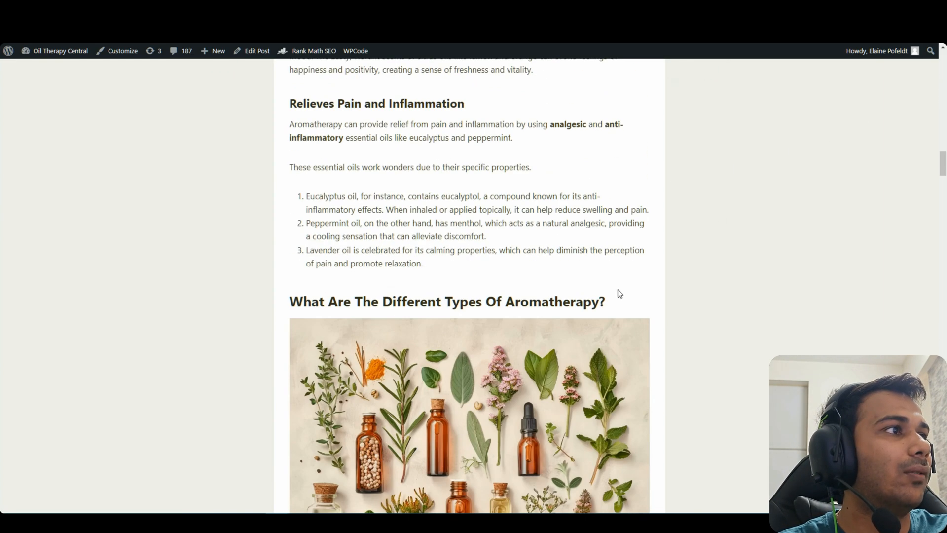
left_click_drag(942, 159, 938, 226)
left_click_drag(471, 227, 329, 208)
left_click(330, 212)
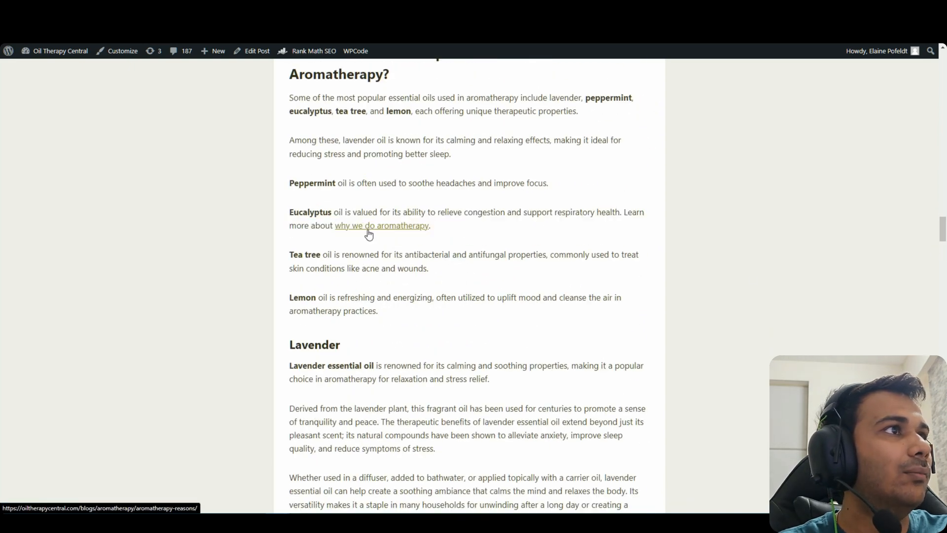
right_click(371, 228)
left_click(396, 242)
left_click(380, 10)
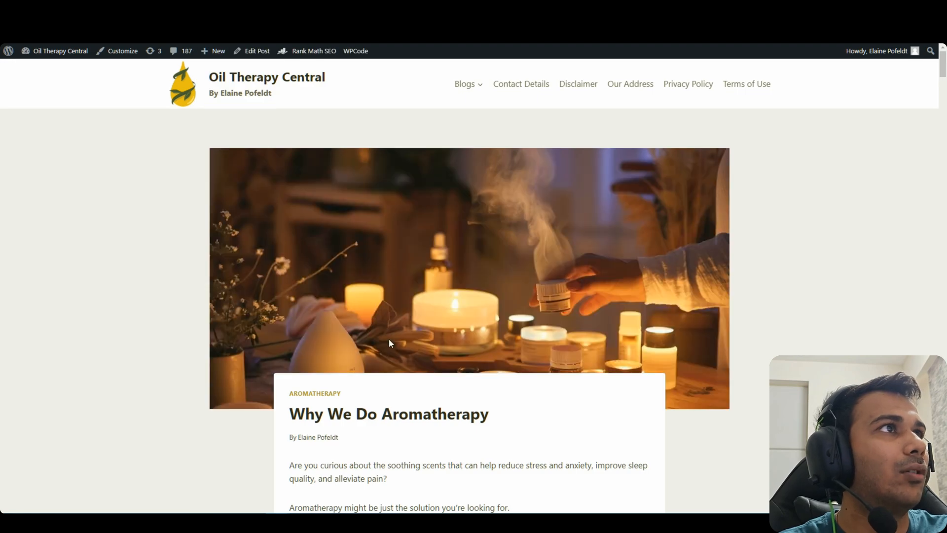
Scroll through the post and highlight text in the tea tree and fungi paragraph
scroll(390, 343, "down", 3)
left_click_drag(489, 250, 306, 249)
left_click(469, 269)
scroll(469, 269, "down", 7)
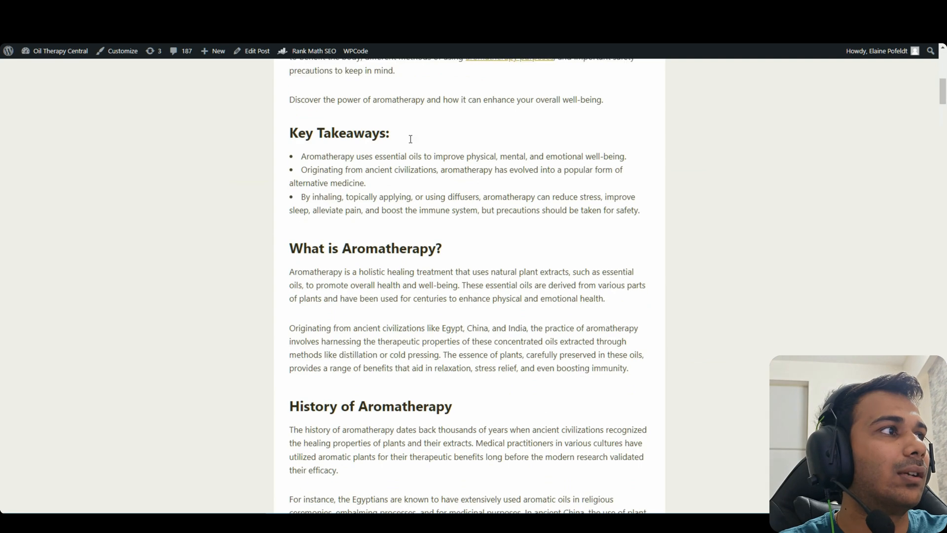
scroll(476, 377, "down", 15)
scroll(476, 377, "up", 6)
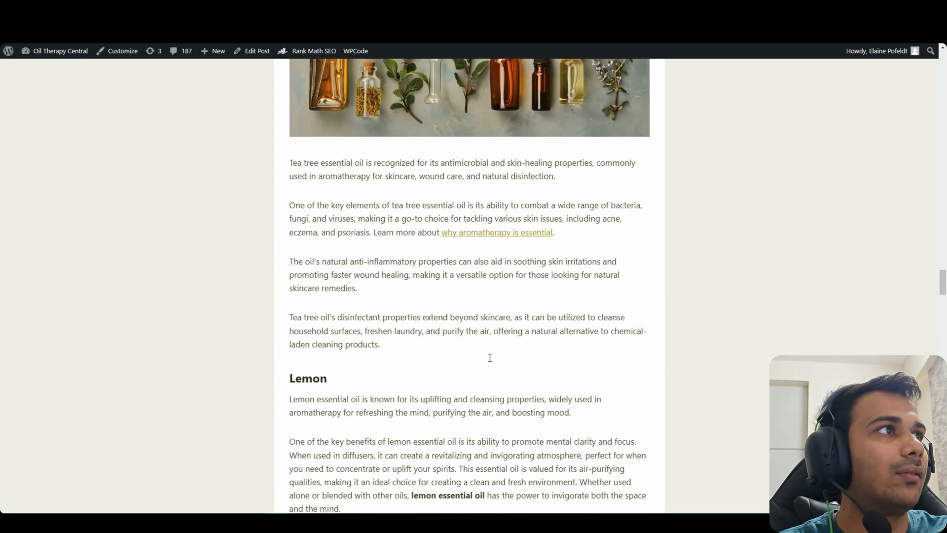
scroll(490, 358, "up", 3)
left_click_drag(375, 381, 343, 367)
left_click(571, 387)
left_click(355, 390)
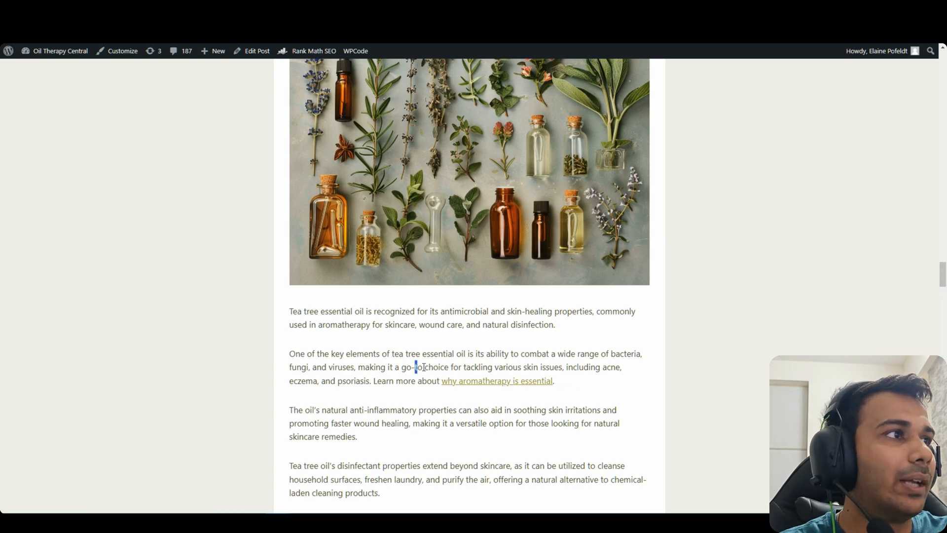
left_click_drag(416, 368, 558, 393)
left_click(380, 384)
left_click(559, 393)
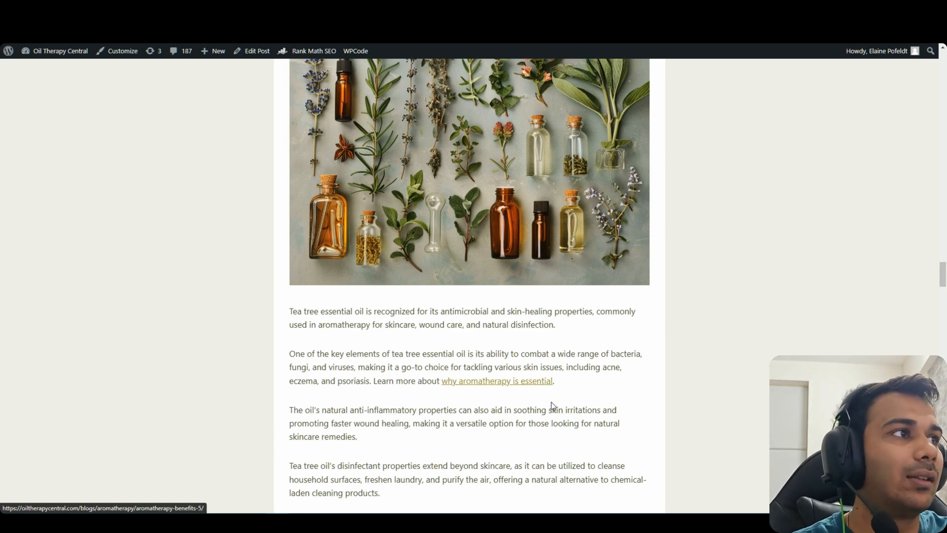
Highlight the skin-application sentence around the 'aromatherapy importance' link, then follow that link
left_click_drag(495, 367, 601, 367)
left_click(598, 400)
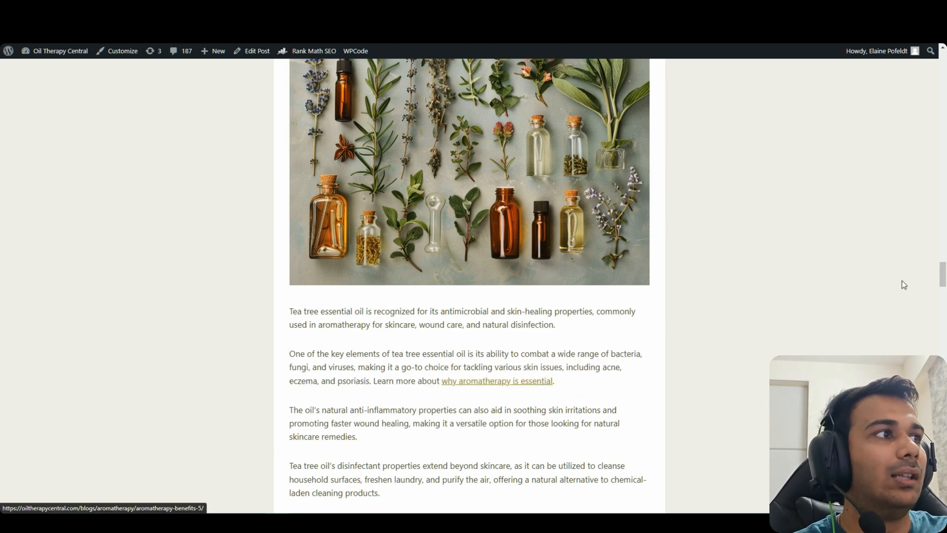
left_click_drag(943, 277, 932, 303)
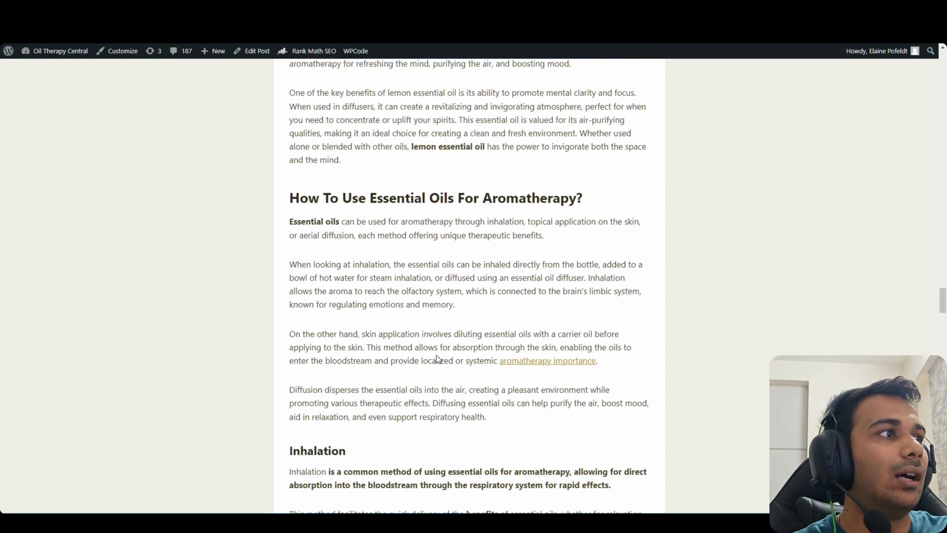
left_click_drag(592, 368, 494, 366)
left_click(436, 380)
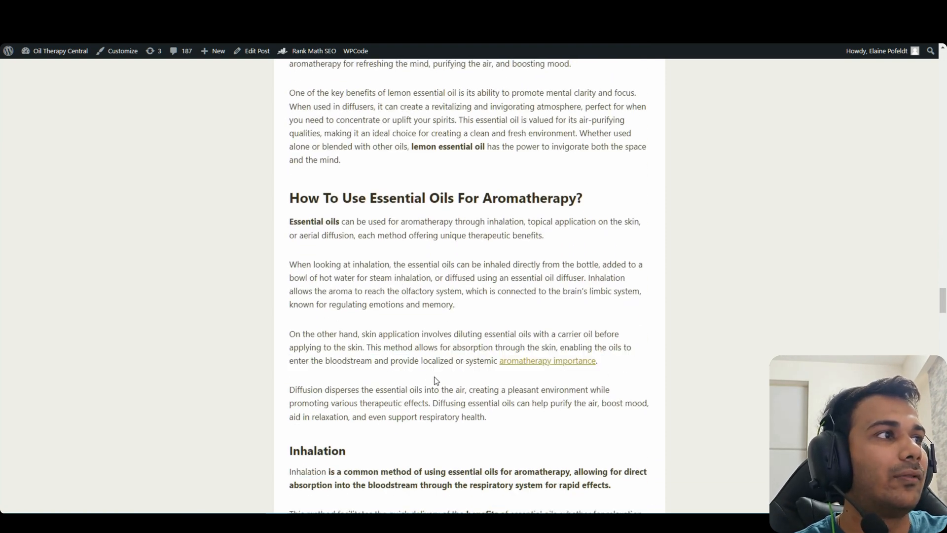
left_click_drag(621, 362, 372, 355)
left_click(398, 373)
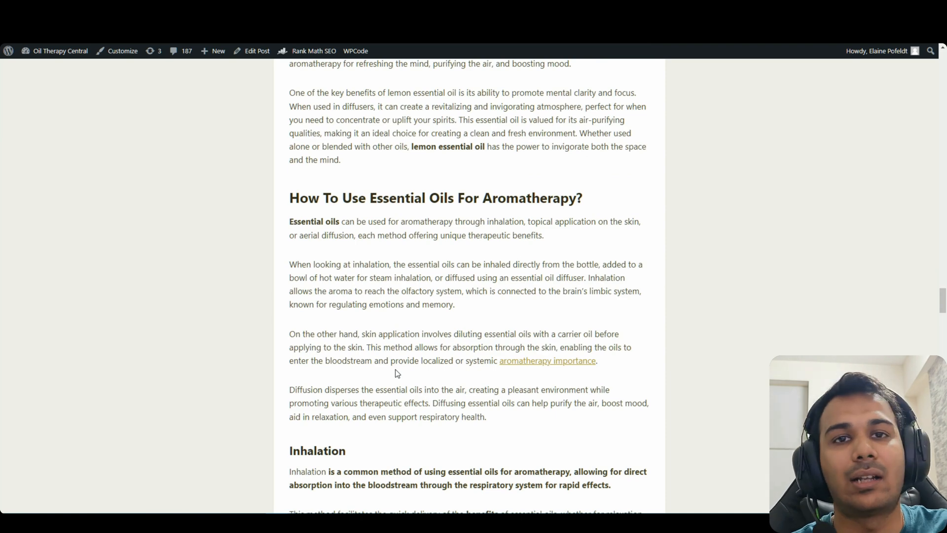
left_click_drag(525, 348, 410, 360)
left_click(527, 377)
left_click_drag(331, 360, 452, 375)
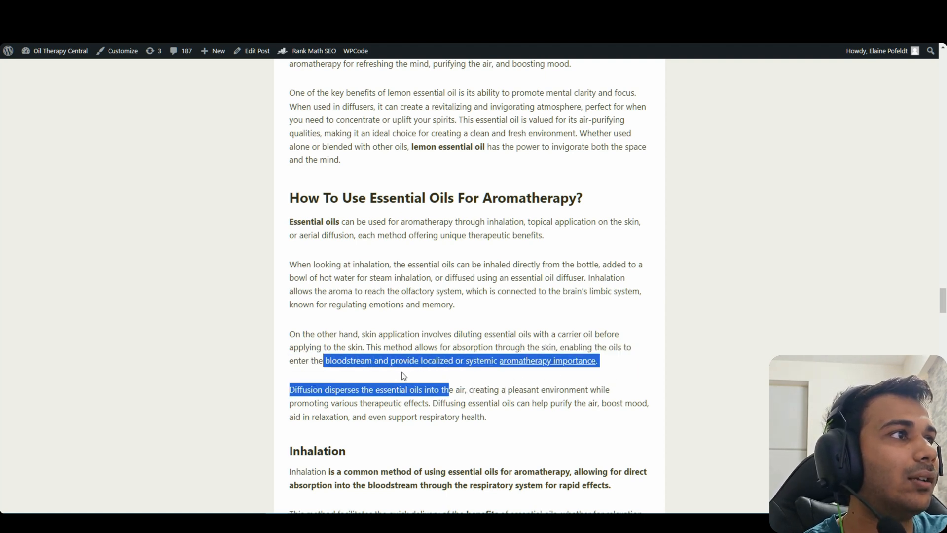
left_click(387, 365)
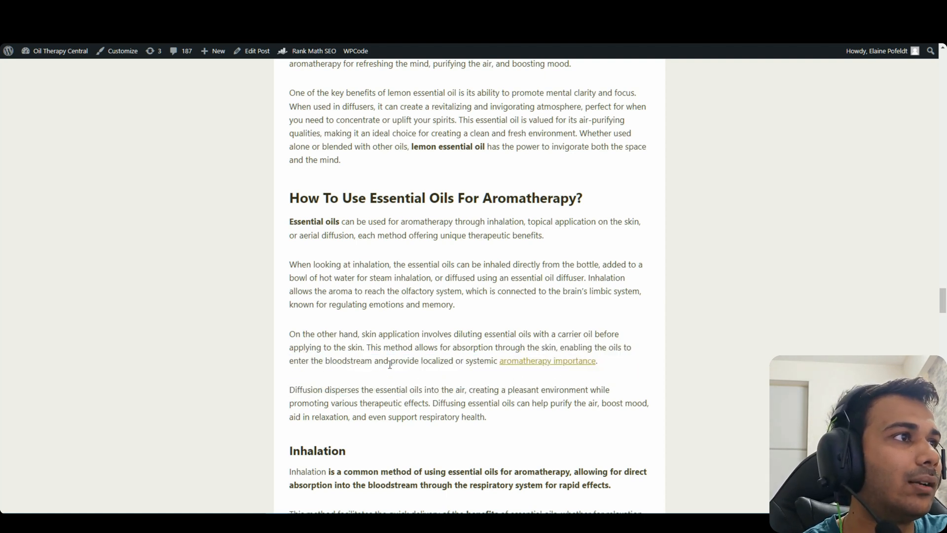
left_click(547, 361)
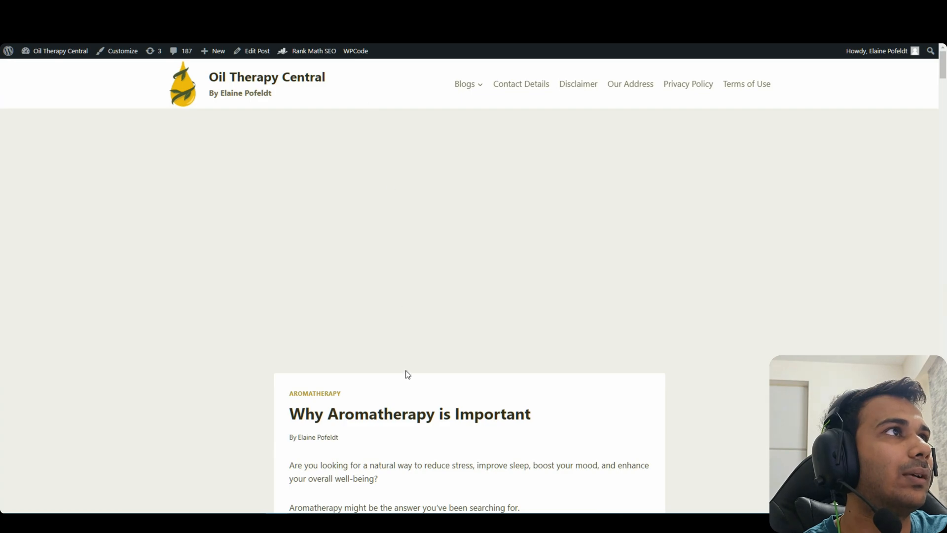
scroll(417, 365, "down", 3)
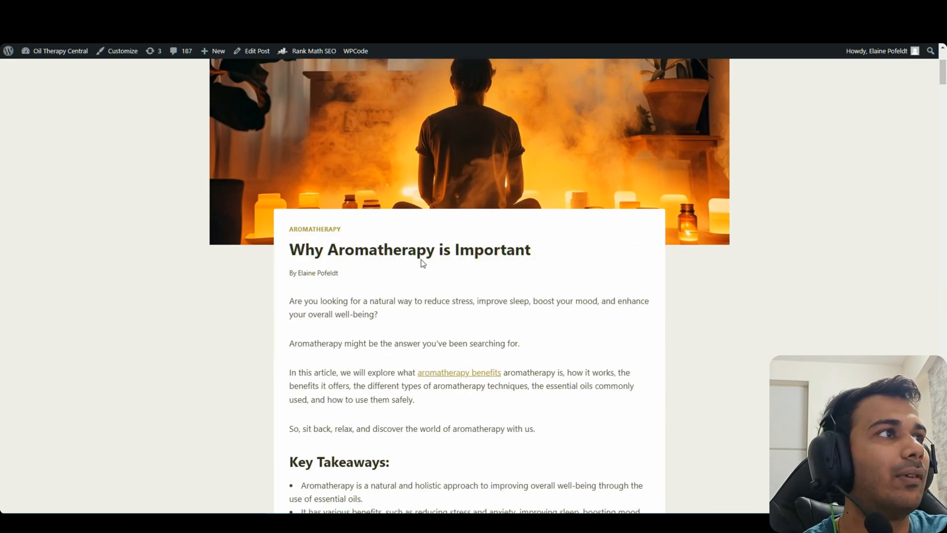
scroll(469, 291, "down", 20)
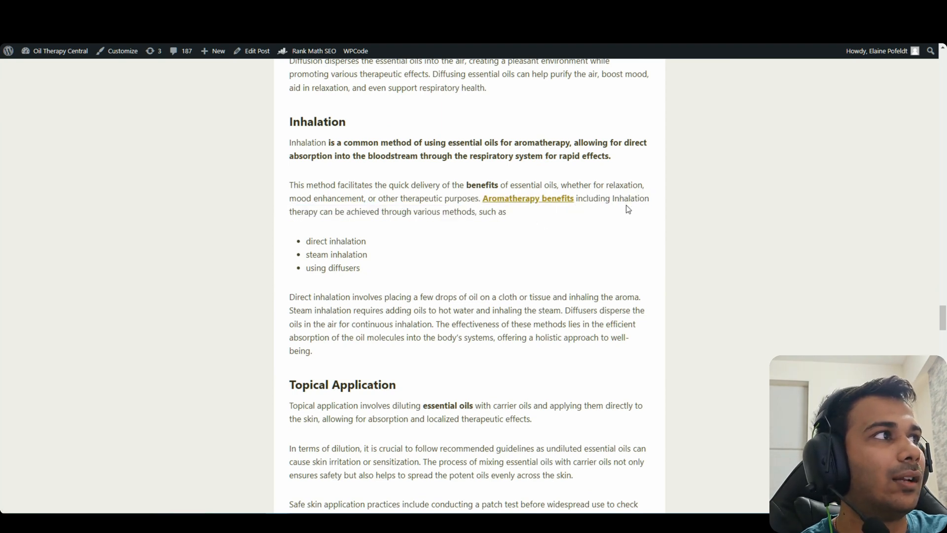
left_click_drag(463, 215, 392, 215)
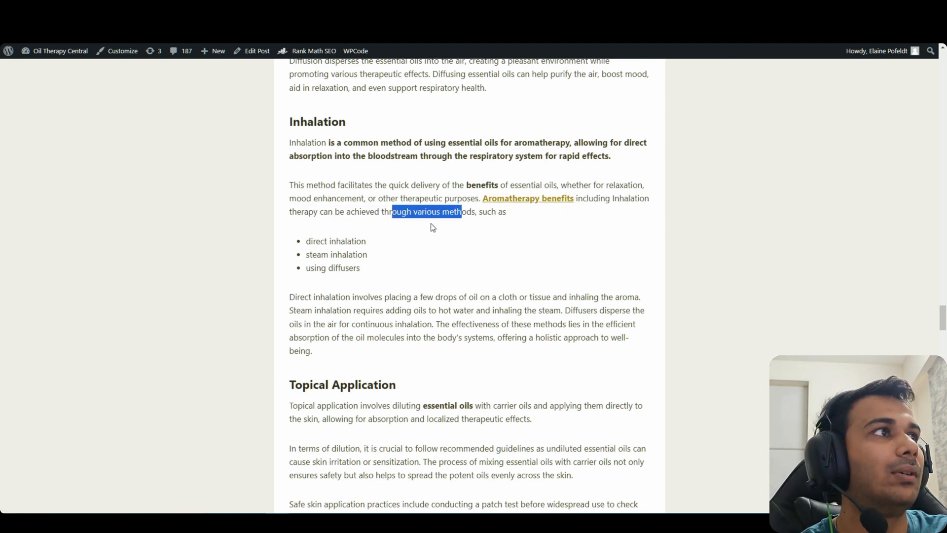
left_click(475, 235)
left_click(553, 202)
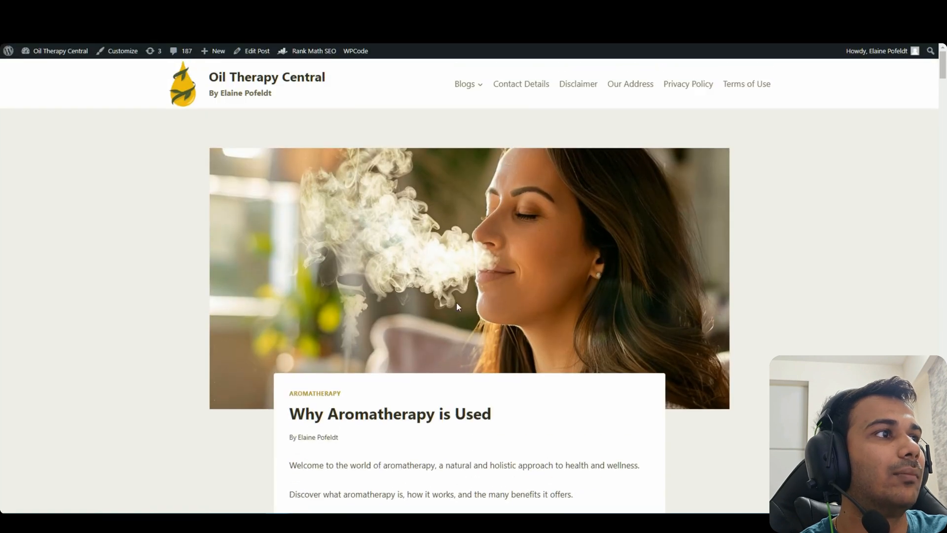
scroll(457, 302, "down", 3)
triple_click(337, 242)
scroll(449, 302, "down", 10)
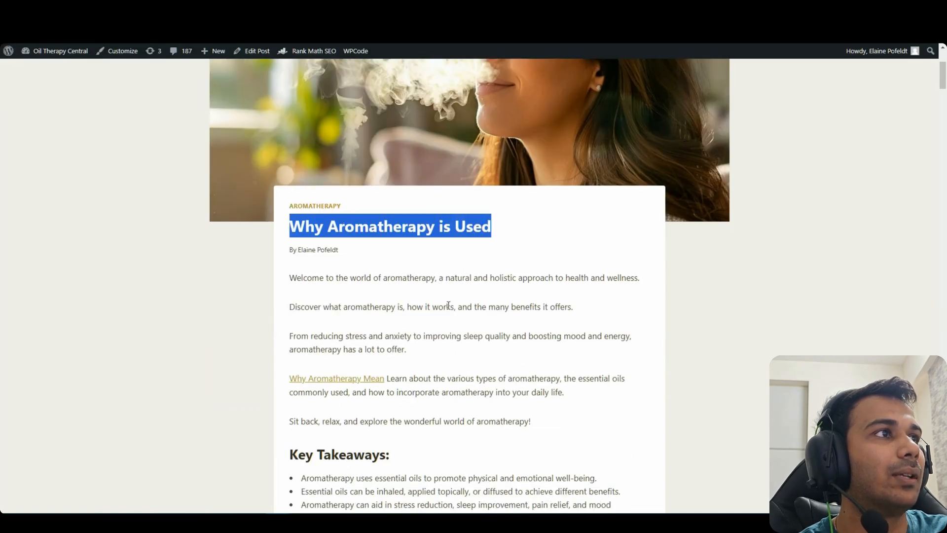
left_click(438, 311)
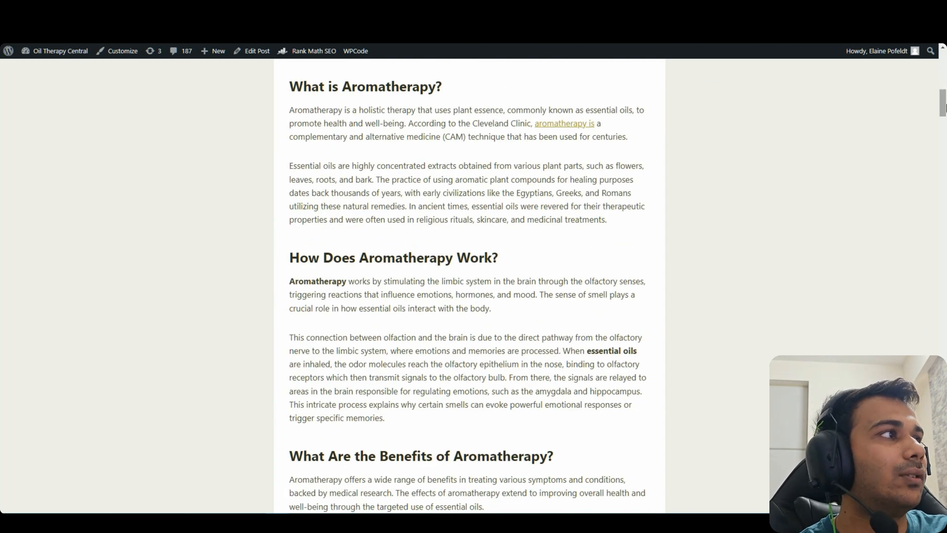
scroll(592, 276, "down", 8)
scroll(543, 296, "up", 5)
triple_click(543, 291)
scroll(543, 307, "down", 3)
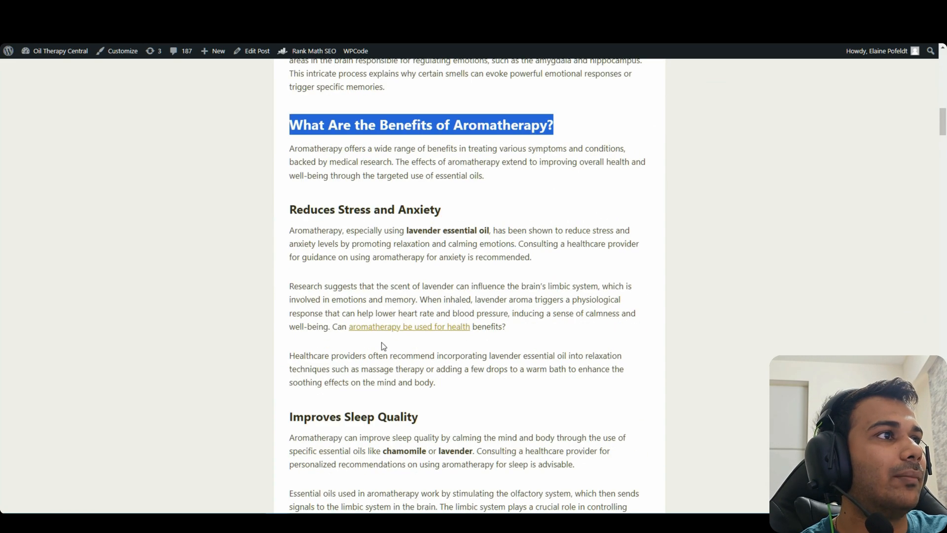
left_click(367, 356)
scroll(375, 306, "down", 15)
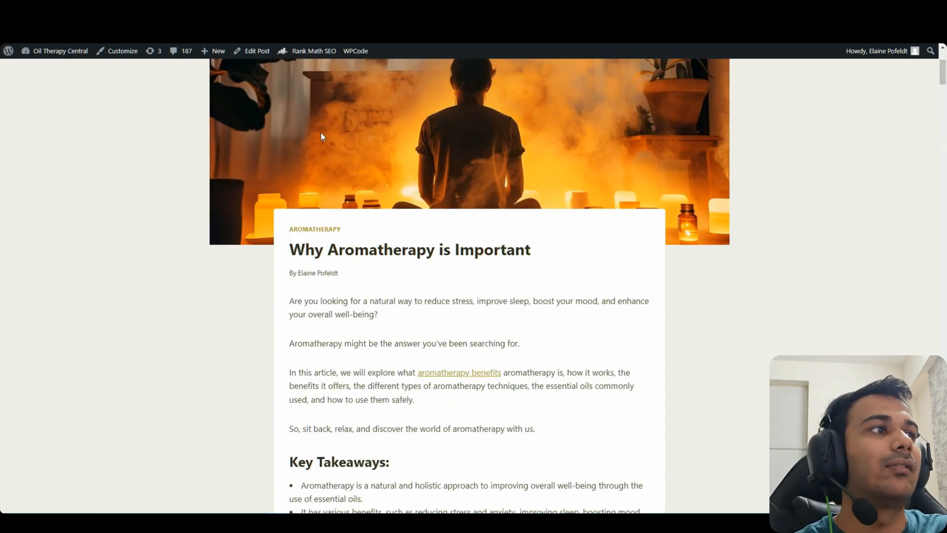
Switch back to Autolinking.ai's Generate Links form and dismiss the saved-password suggestions
key("ctrl+Tab")
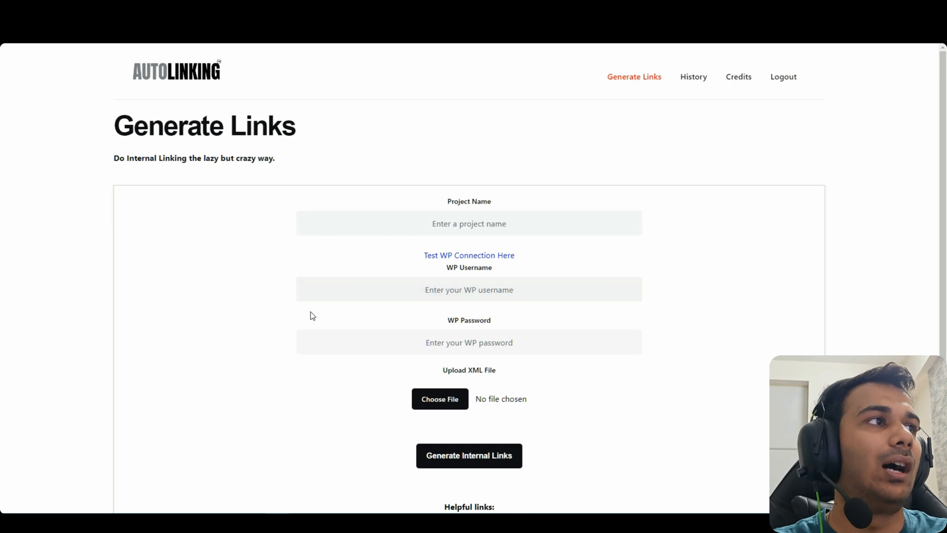
left_click(339, 342)
left_click(697, 384)
scroll(691, 382, "down", 3)
scroll(315, 319, "up", 3)
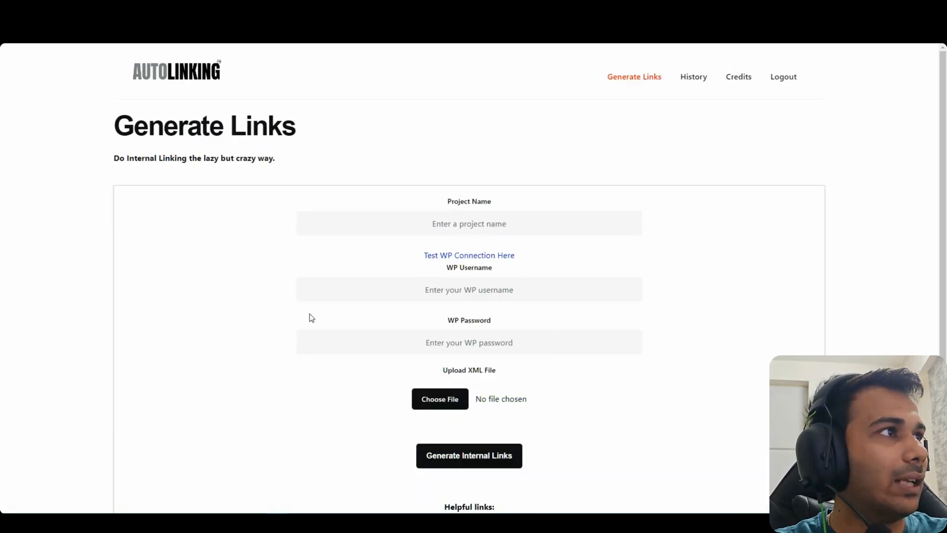
left_click(558, 224)
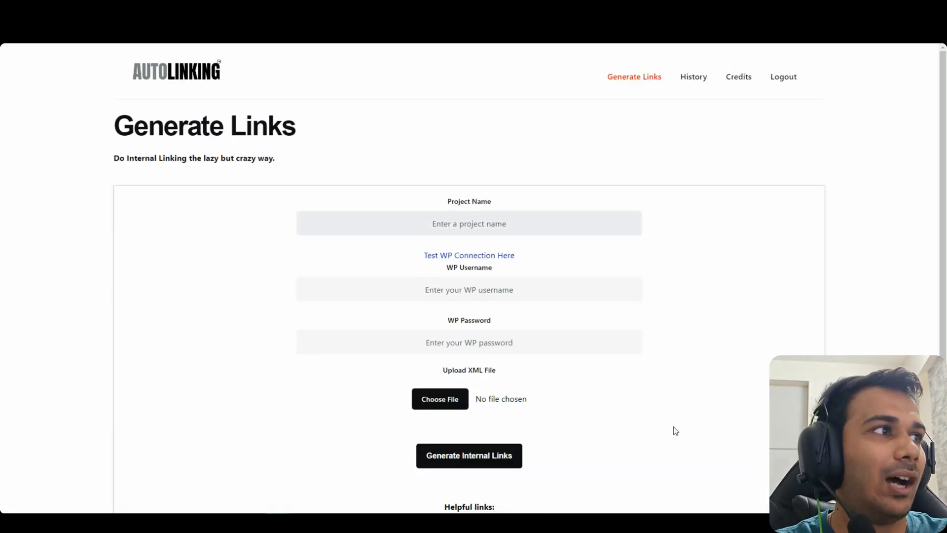
scroll(673, 429, "down", 3)
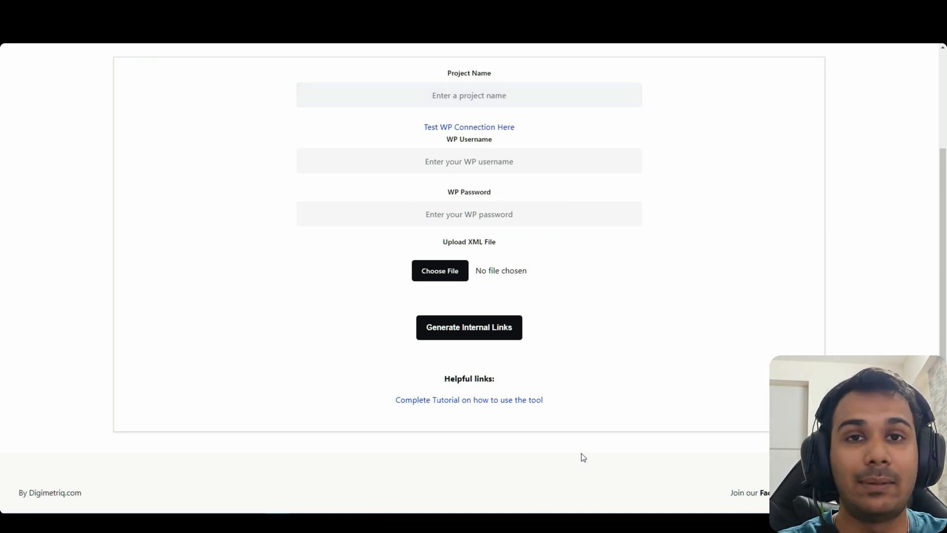
scroll(581, 453, "up", 3)
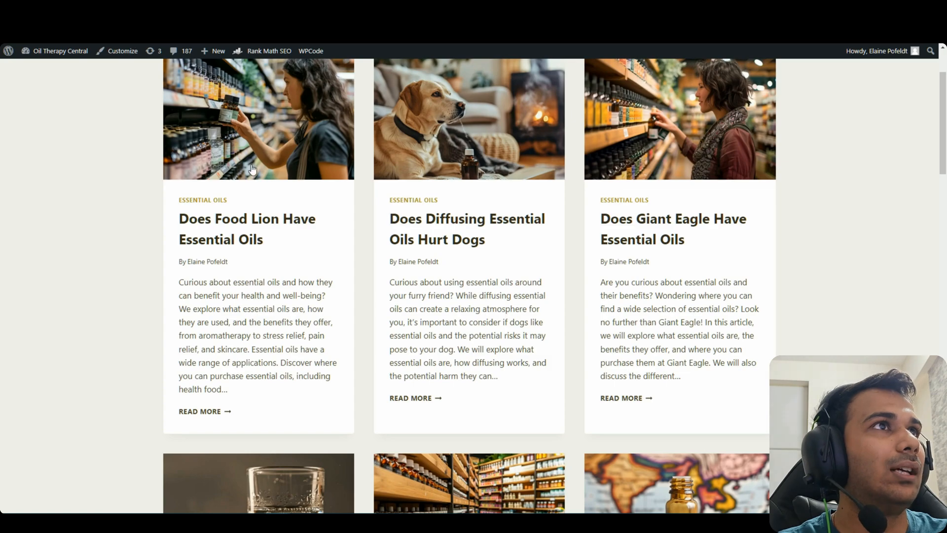
Close the Excel sheet of generated links without saving
scroll(253, 171, "down", 5)
scroll(387, 165, "up", 7)
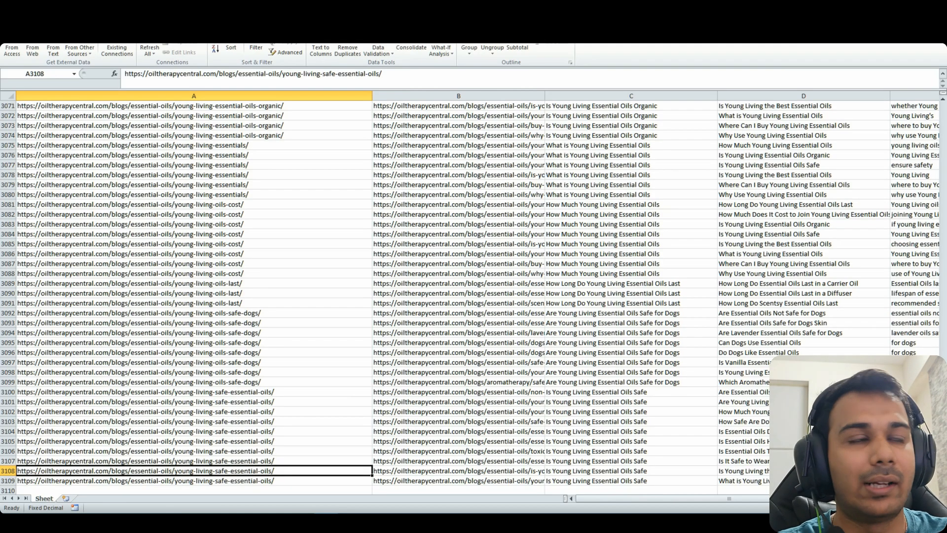
key("alt+F4")
left_click(472, 273)
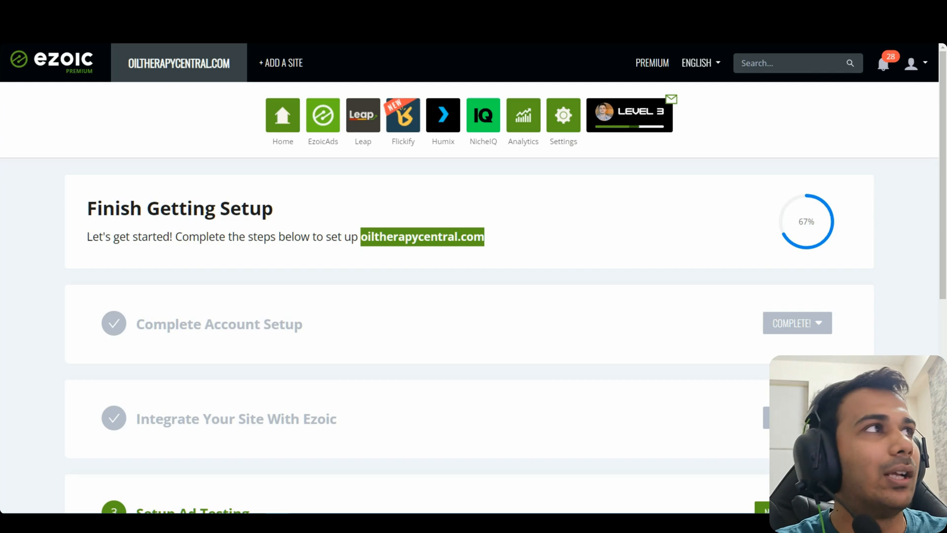
Scroll down and highlight the Ezoic review Status: Approved line
scroll(429, 411, "down", 5)
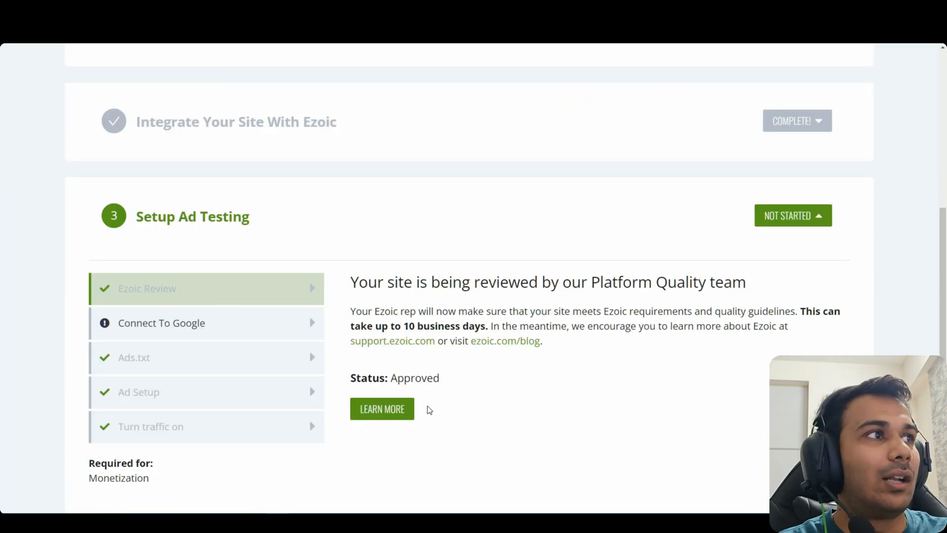
triple_click(415, 378)
left_click(478, 381)
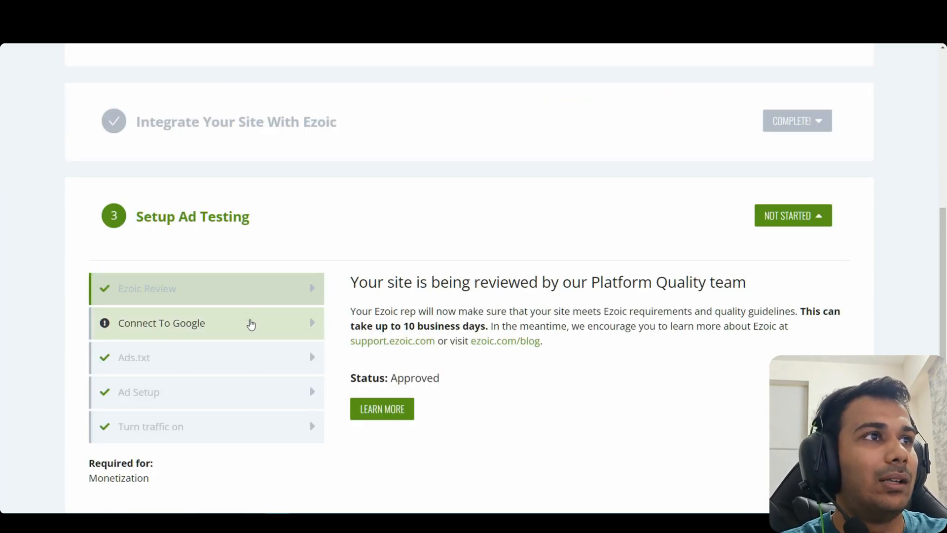
Show the Connect to Google details and check the domain submission date 4/4/2024
left_click(250, 323)
scroll(797, 351, "up", 1)
scroll(796, 350, "down", 1)
scroll(797, 350, "down", 3)
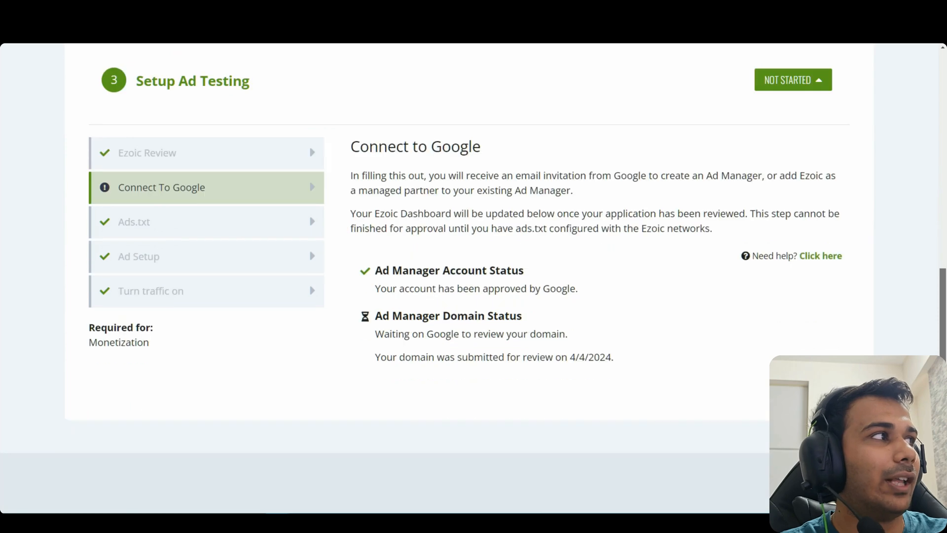
left_click_drag(623, 352, 374, 357)
left_click(504, 374)
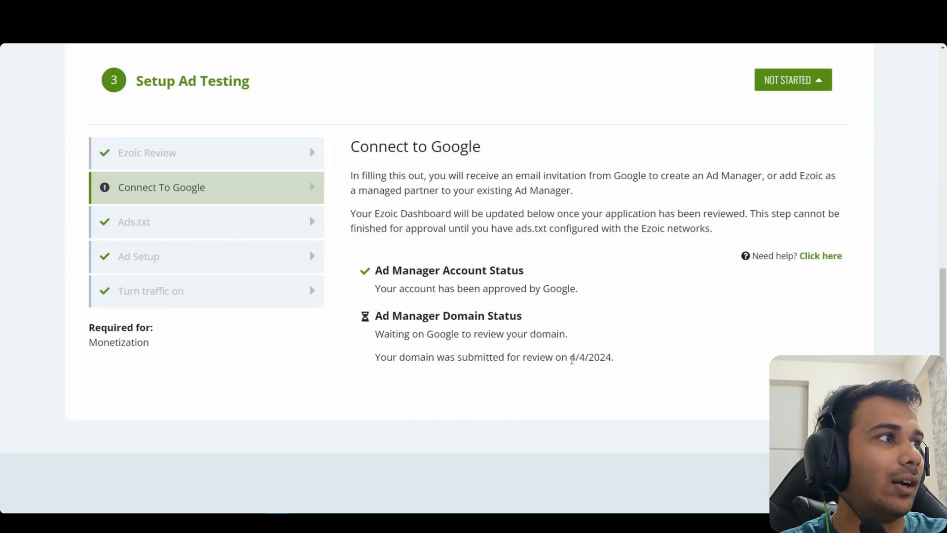
left_click_drag(571, 357, 613, 380)
left_click(613, 380)
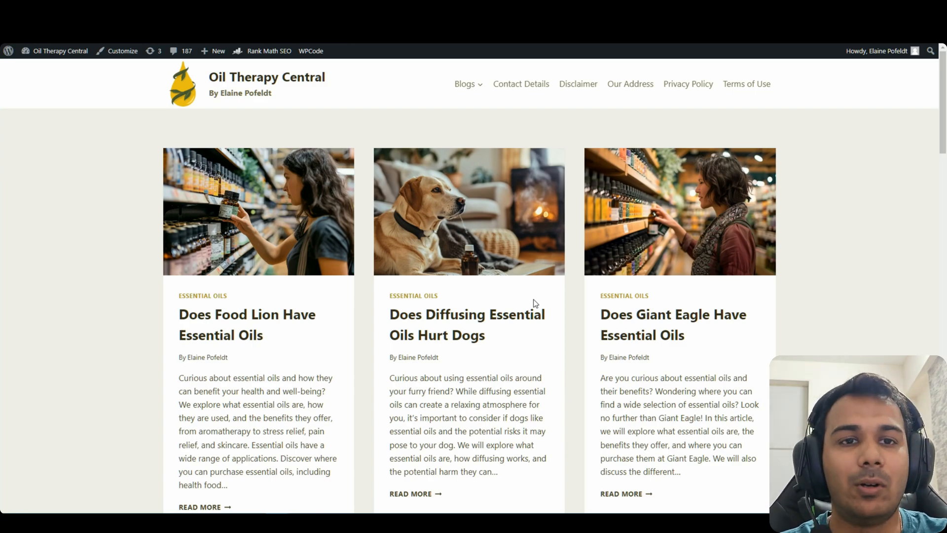
Scroll the homepage post grid, open the Does Food Lion Have Essential Oils post, then go back
scroll(536, 304, "down", 15)
scroll(470, 286, "down", 6)
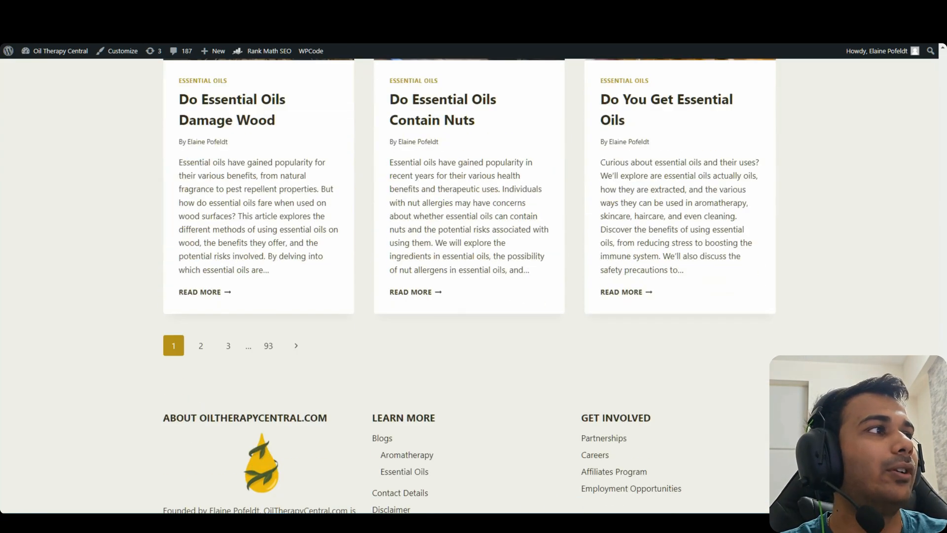
scroll(469, 286, "up", 2)
scroll(469, 287, "down", 5)
left_click_drag(943, 448, 902, 135)
scroll(848, 162, "up", 4)
left_click(261, 316)
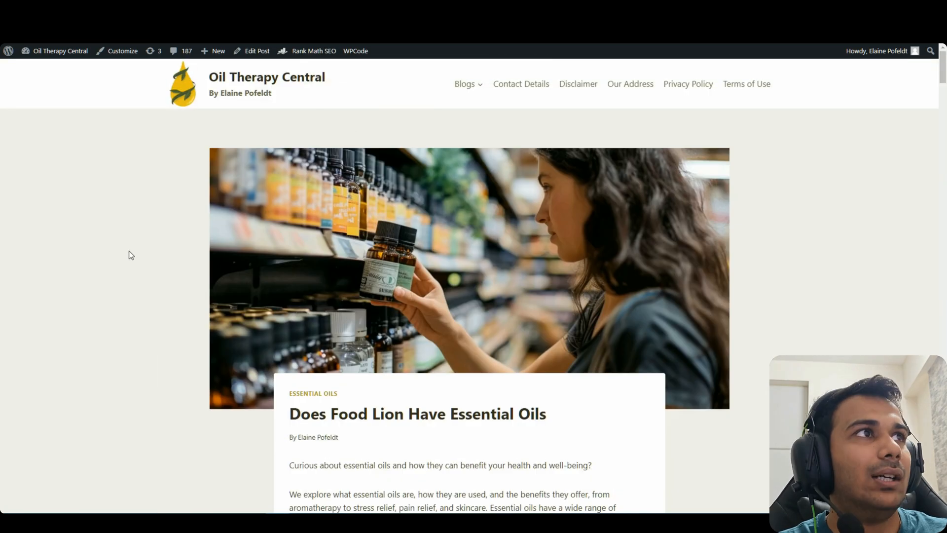
key("alt+Left")
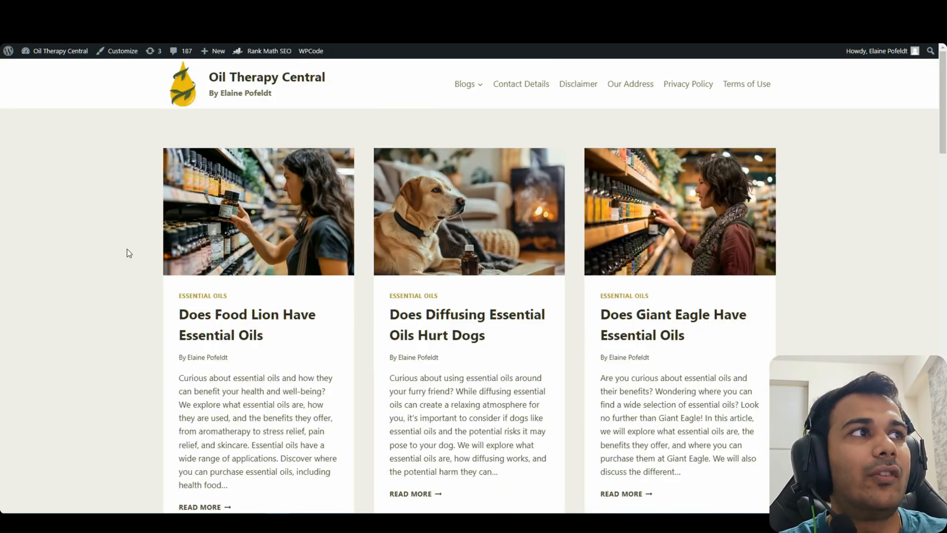
Open the Essential Oils category archive and highlight its heading
scroll(131, 255, "down", 20)
scroll(470, 287, "down", 2)
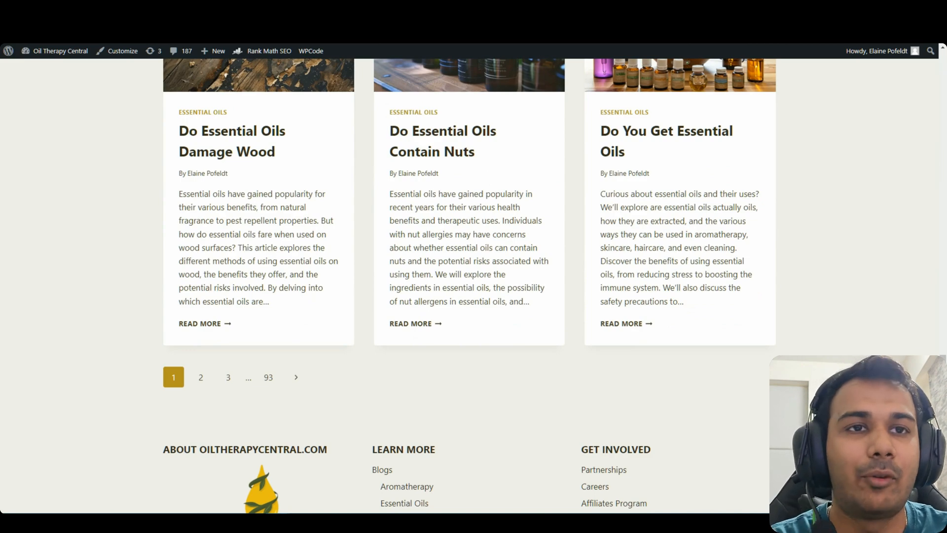
left_click_drag(943, 363, 943, 59)
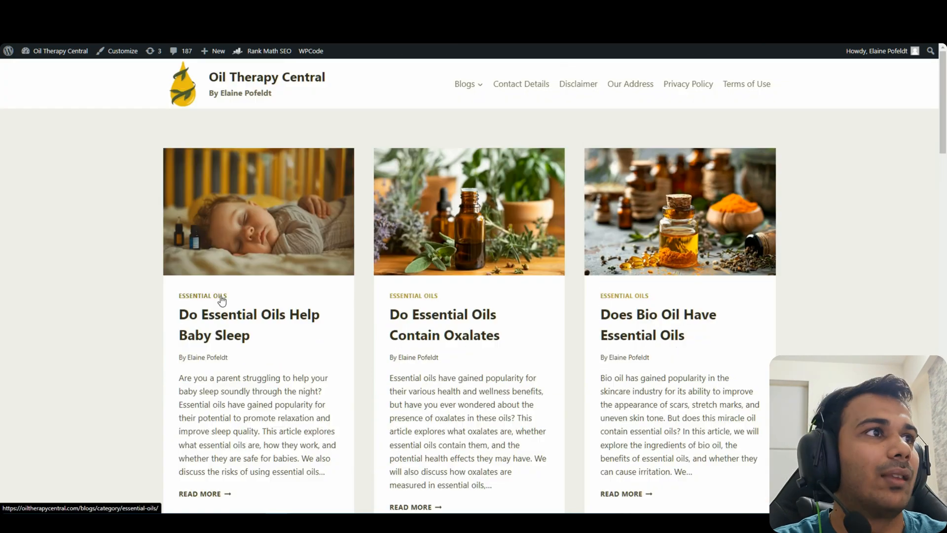
left_click(221, 298)
left_click_drag(522, 162, 408, 161)
left_click(434, 162)
left_click(769, 170)
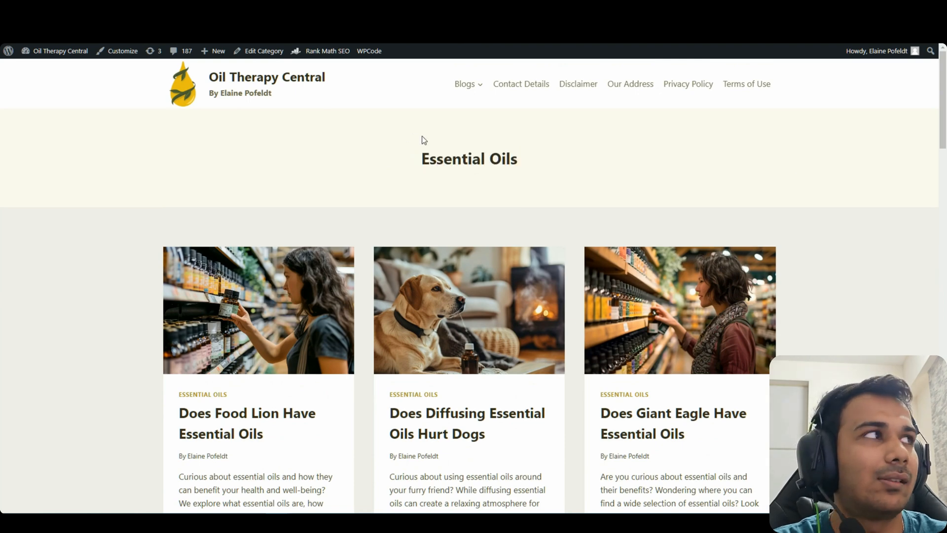
mouse_move(469, 89)
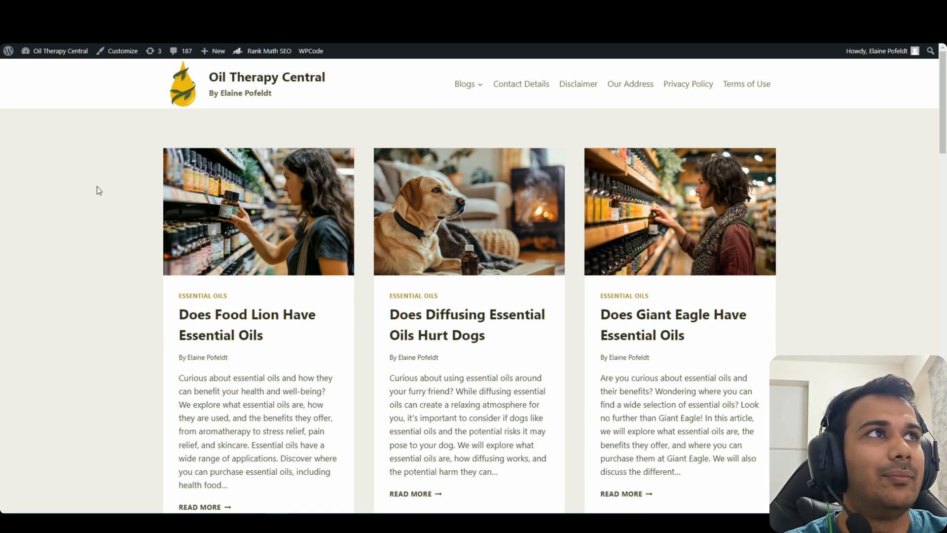
scroll(890, 197, "down", 20)
scroll(893, 296, "up", 12)
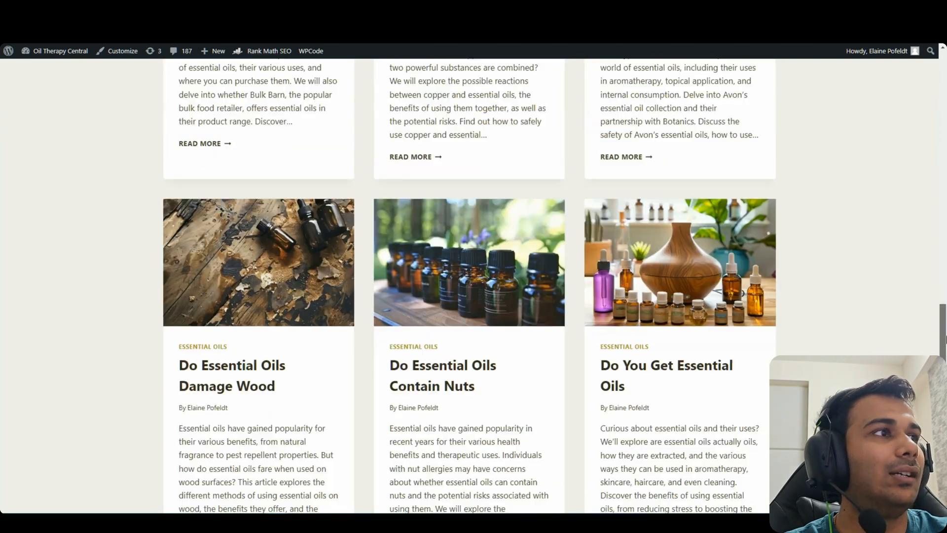